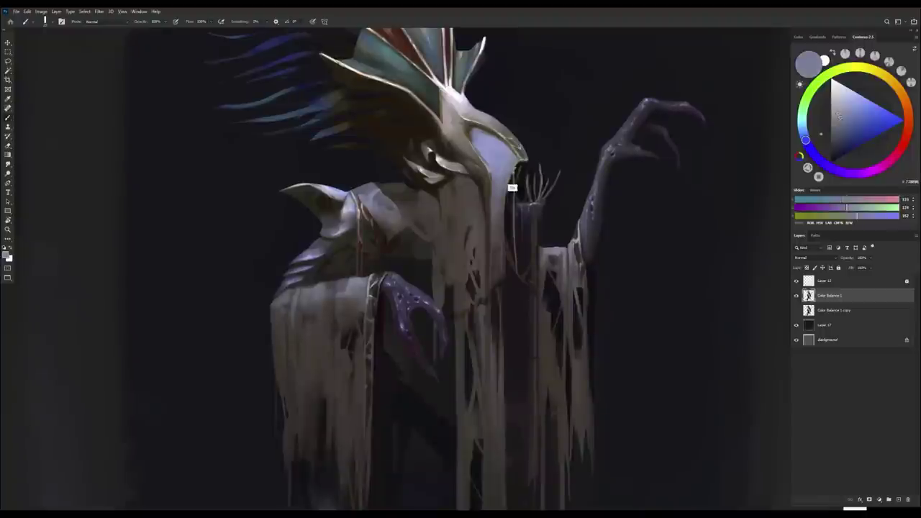
- Paint a thin pale strand hanging from the pointed tip of the creature's face on a new layer
drag(514, 189, 517, 375)
key(ctrl+shift+alt+n)
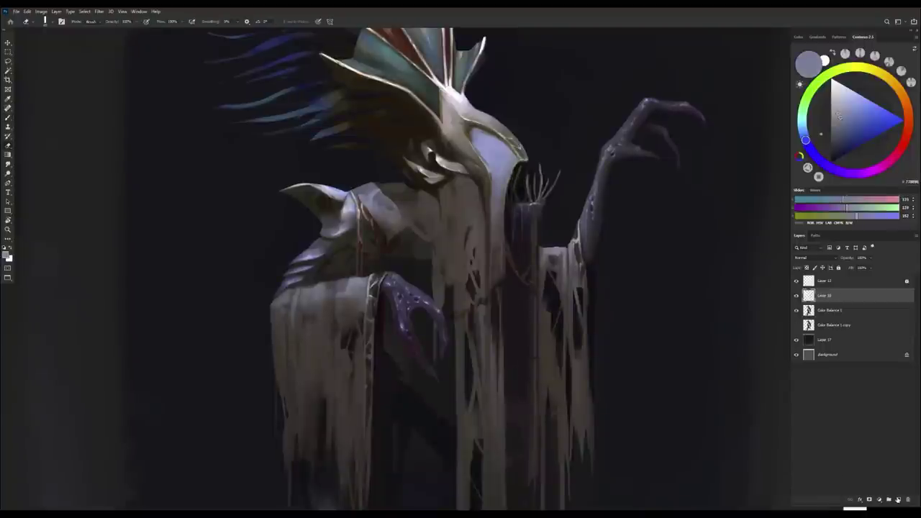
key(b)
key(e)
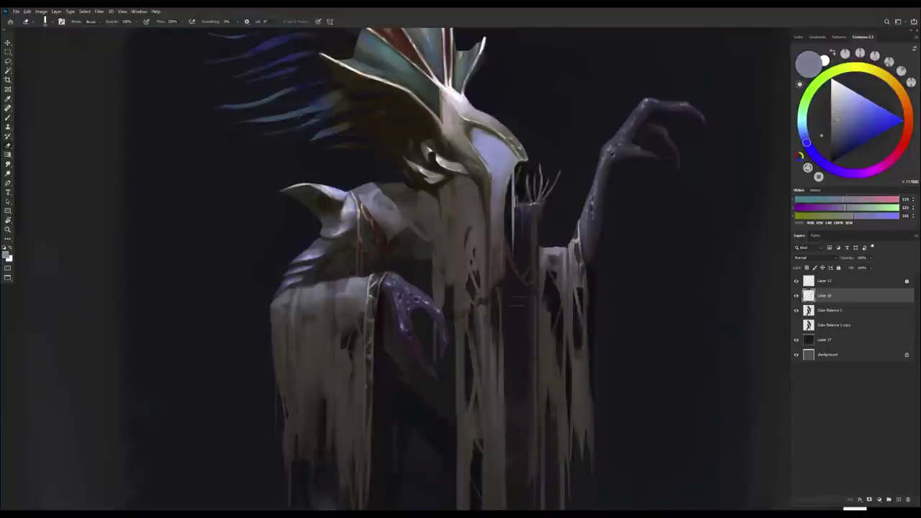
key(b)
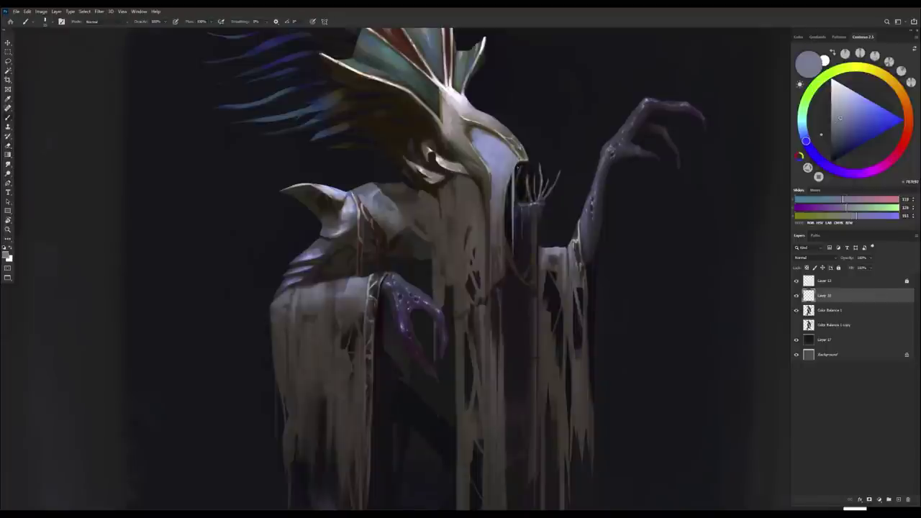
- Paint more thin blue-grey strands dripping below the face beside the first one, sampling colors from the surrounding cloth
alt+click(502, 189)
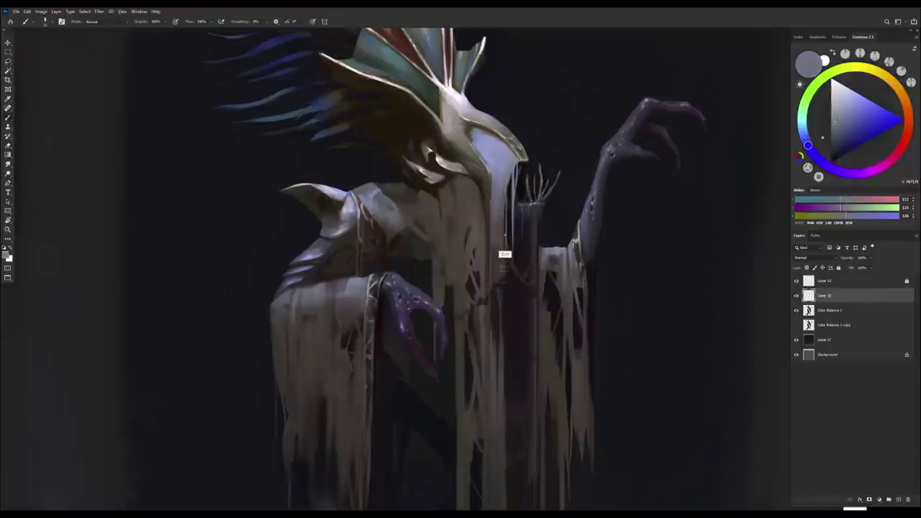
drag(507, 216, 507, 262)
alt+click(507, 188)
drag(508, 173, 509, 231)
key(bracketleft)
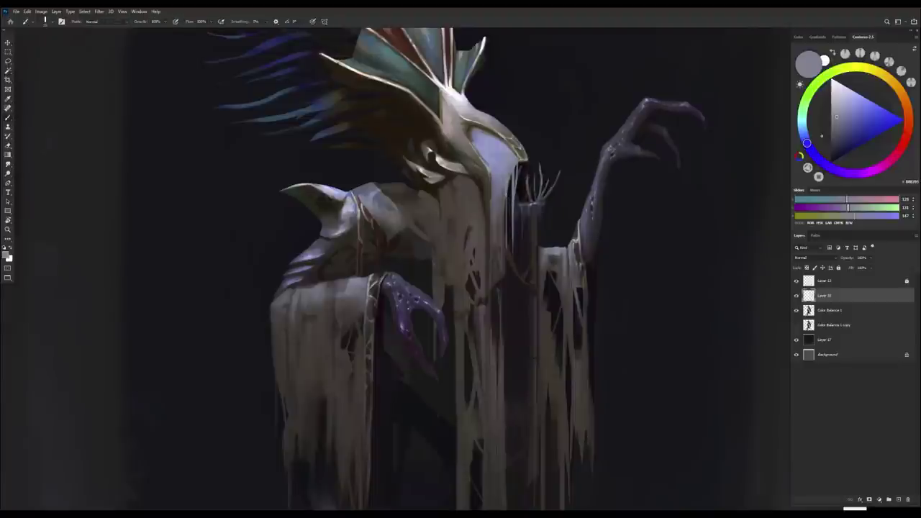
alt+click(510, 202)
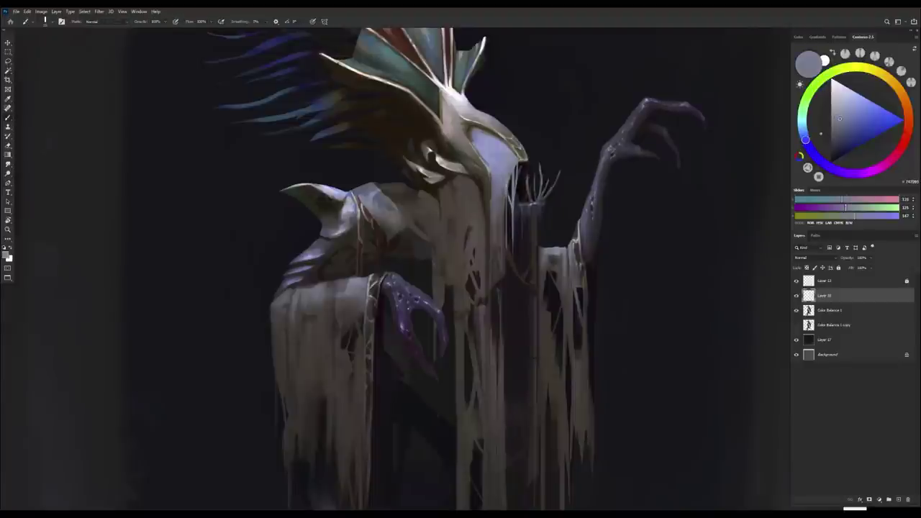
alt+click(506, 207)
right_click(506, 207)
key(Escape)
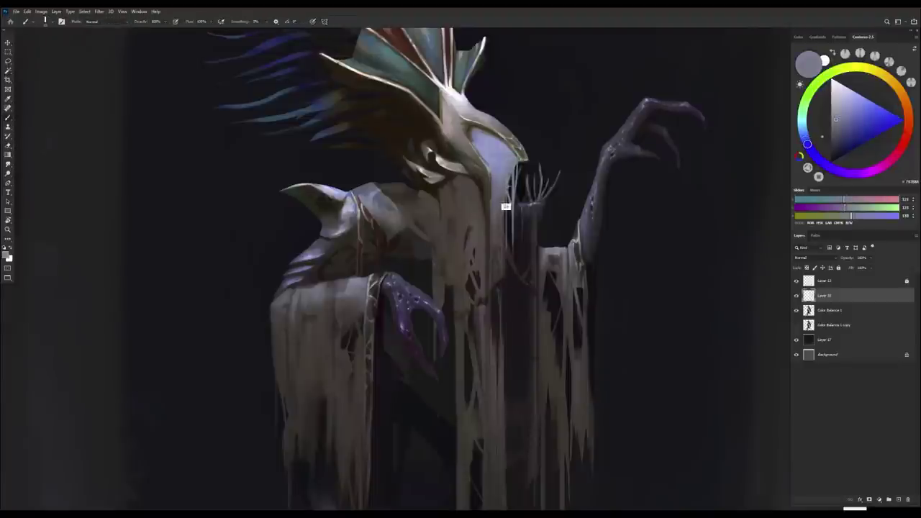
drag(506, 207, 468, 302)
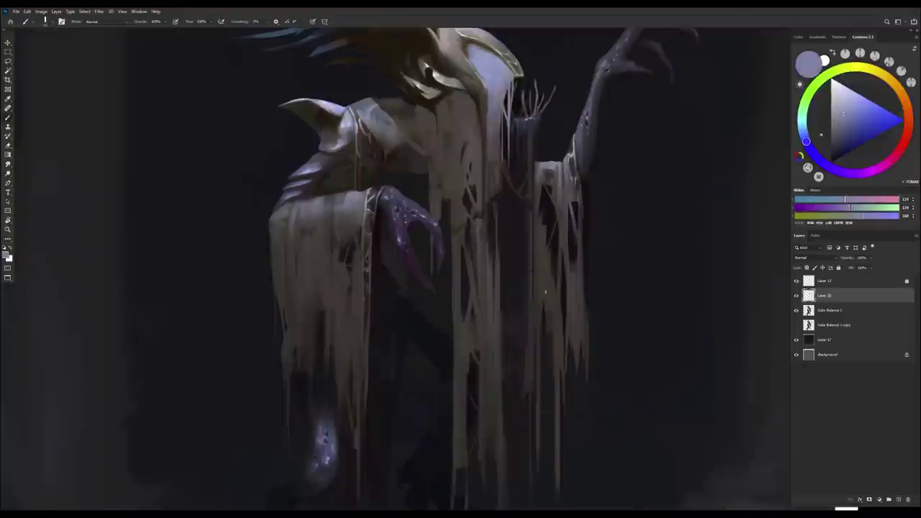
- Add a layer clipped to the strands layer and shade the hanging strands with a darker, textured brush color
click(898, 499)
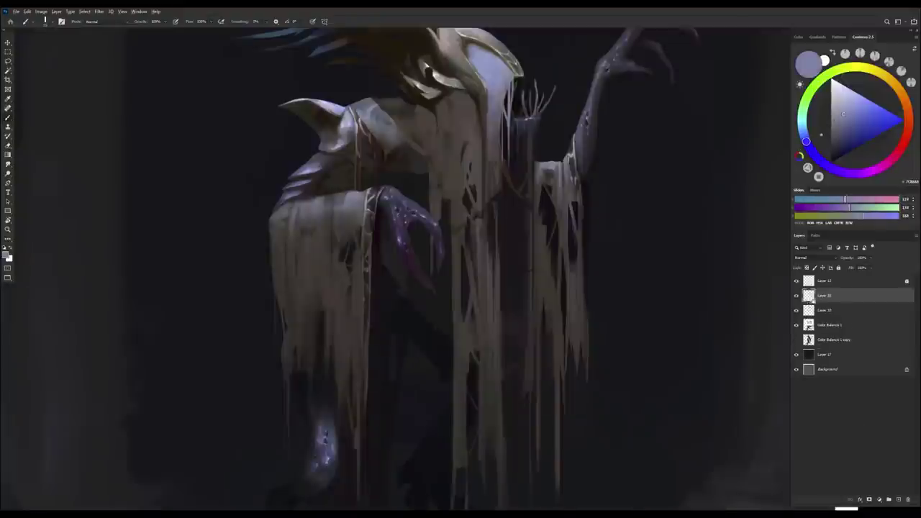
alt+click(508, 142)
right_click(508, 143)
key(Escape)
right_click(538, 160)
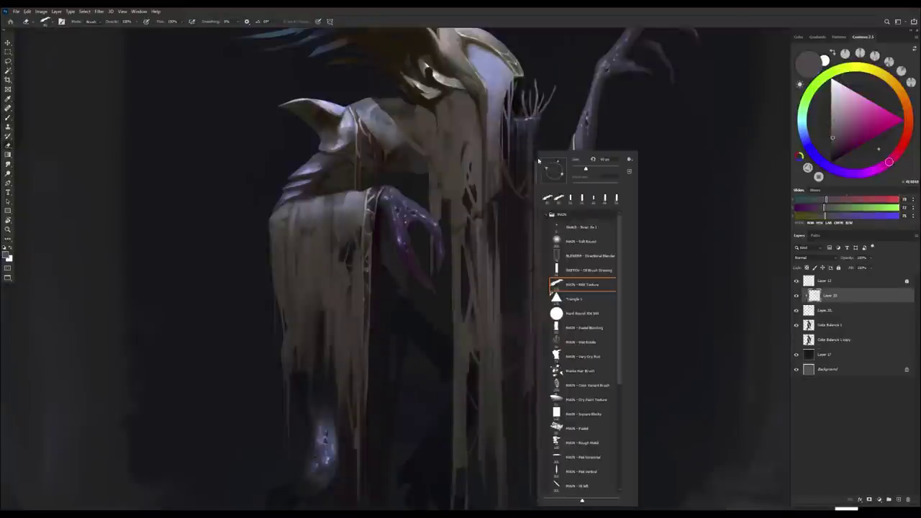
key(Escape)
drag(539, 159, 514, 139)
- Block in a dark grey hanging cloth shape behind the strands, below the small branching fingers, on a layer beneath the strands
key(ctrl+bracketleft)
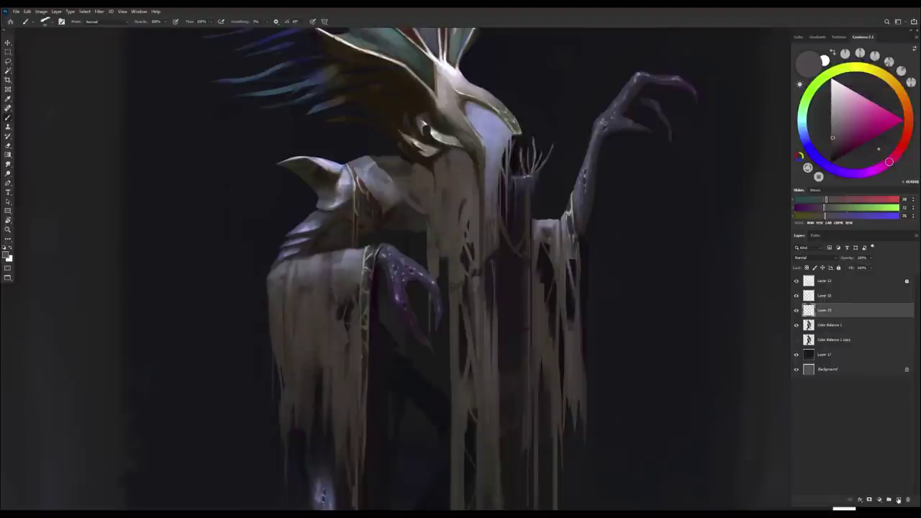
alt+click(528, 198)
alt+click(525, 205)
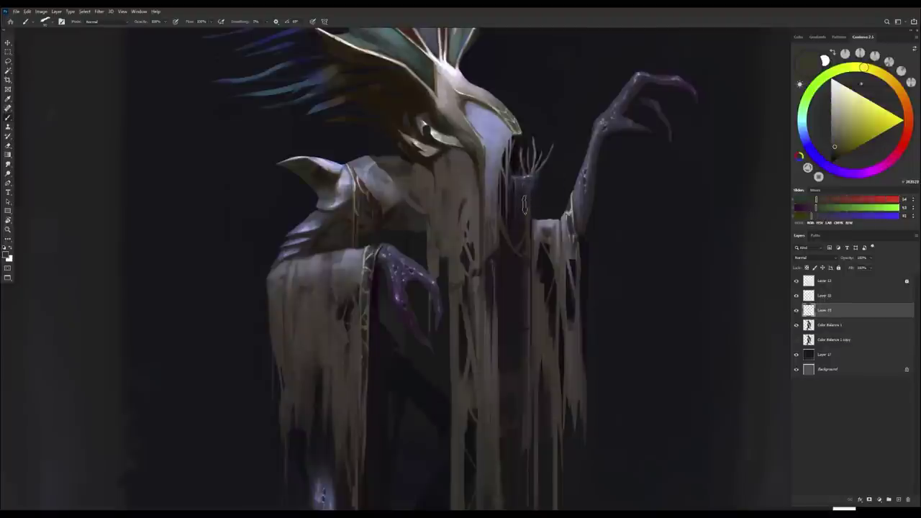
key(ctrl+u)
key(Escape)
alt+click(534, 208)
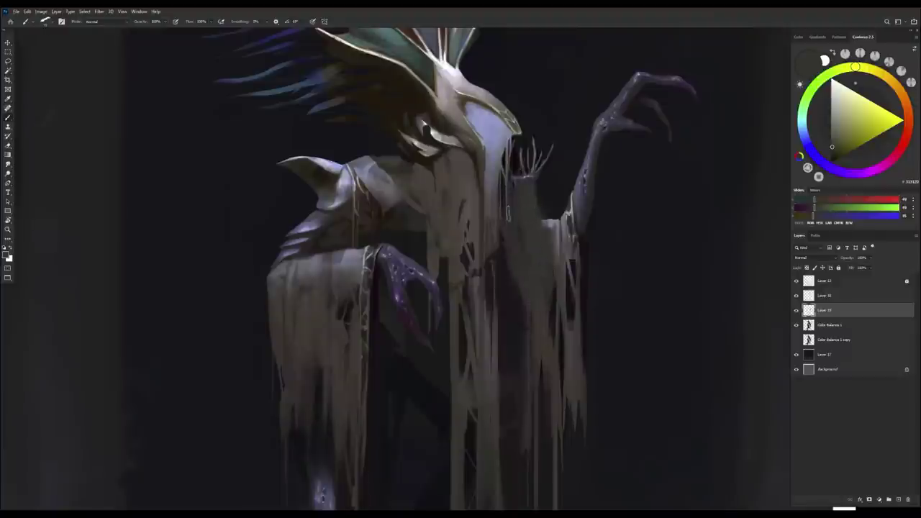
scroll(517, 379, down, 1)
- Clean up the new cloth shape with the Eraser and darken its color with a Hue/Saturation adjustment
key(e)
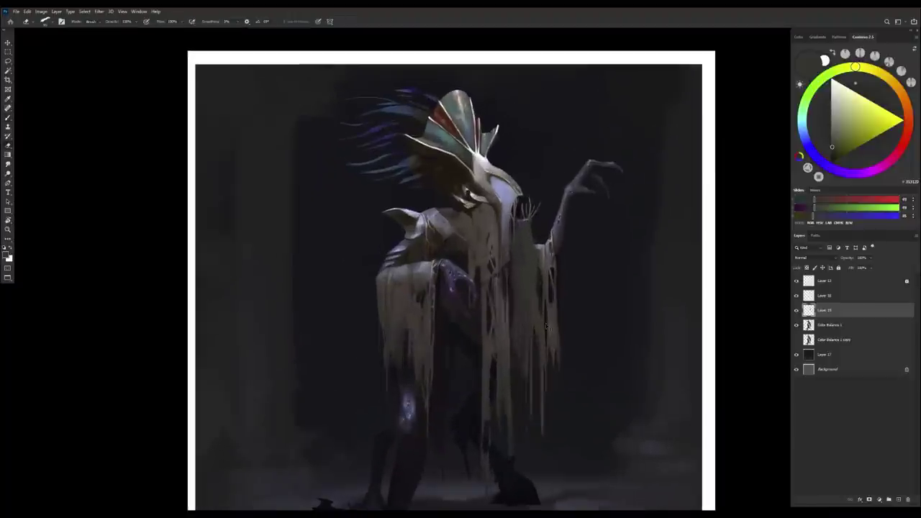
key(ctrl+u)
drag(695, 139, 685, 141)
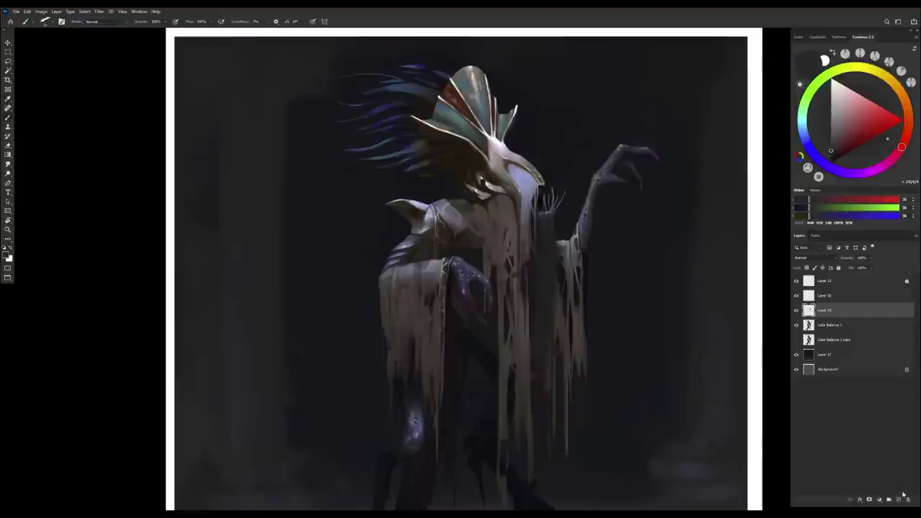
- Add a layer clipped to the dark cloth and paint and erase soft dark and mid-grey shading along its length
click(899, 499)
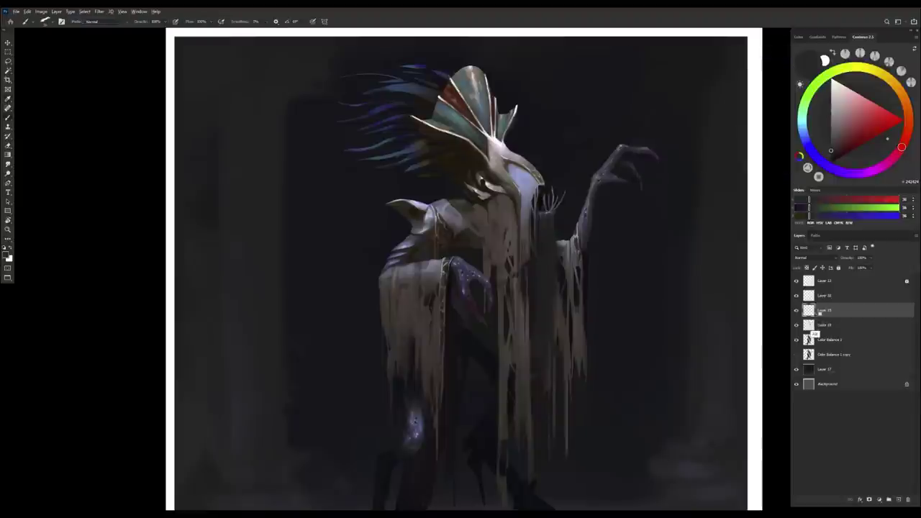
alt+click(549, 261)
drag(541, 232, 543, 279)
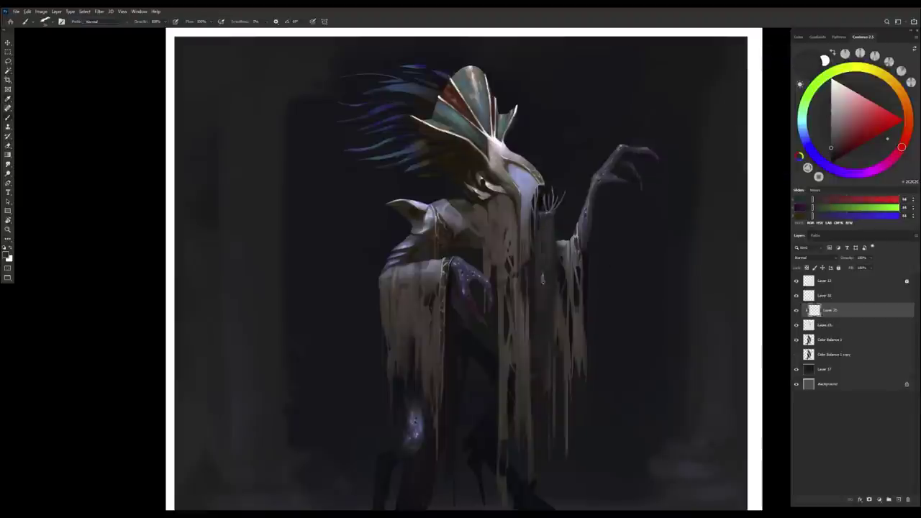
alt+click(555, 276)
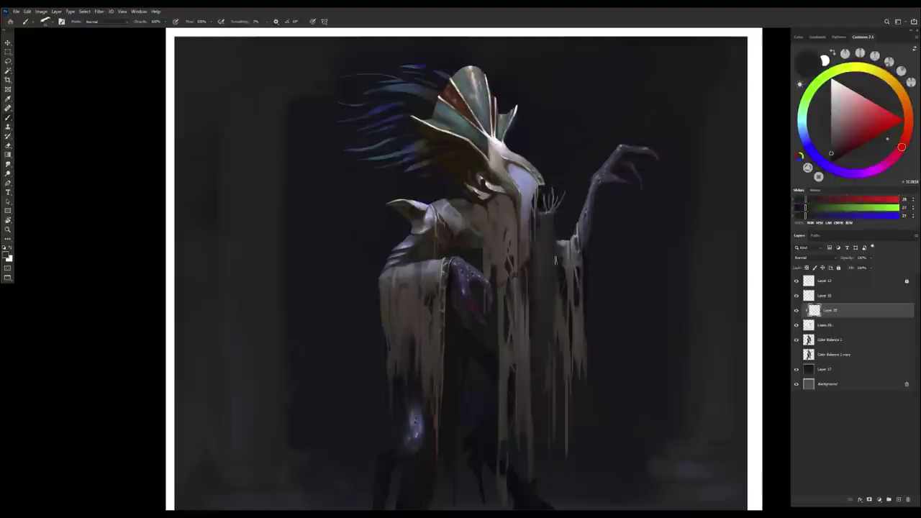
click(831, 137)
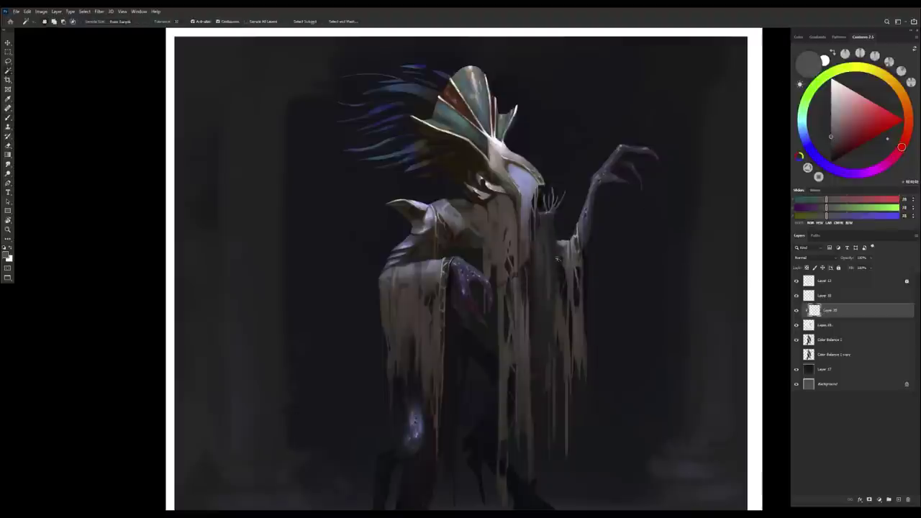
scroll(547, 266, down, 3)
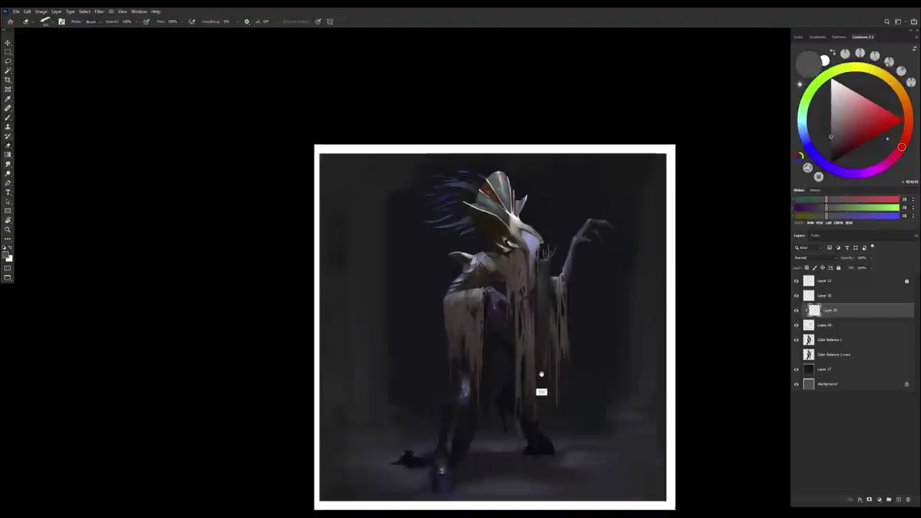
scroll(545, 238, up, 5)
key(e)
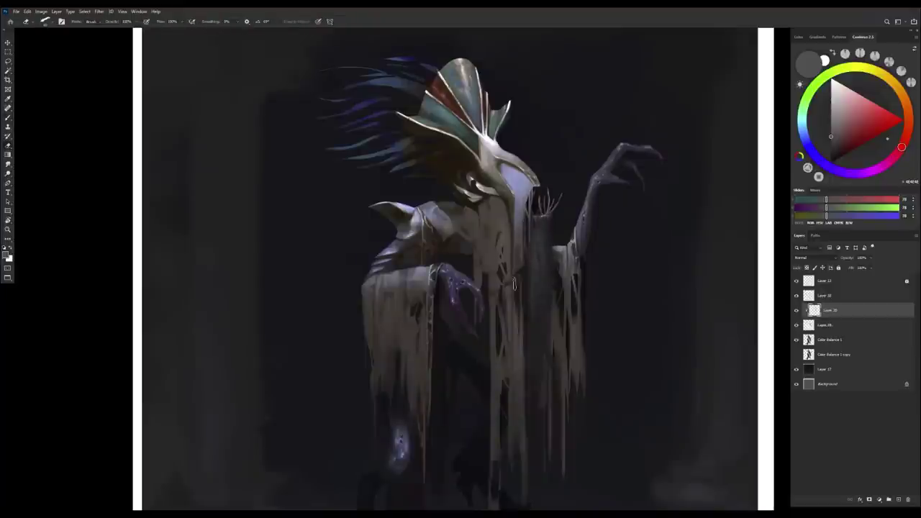
- Add another clipped layer and paint lighter blue-grey vertical folds on the dark cloth
key(ctrl+shift+alt+n)
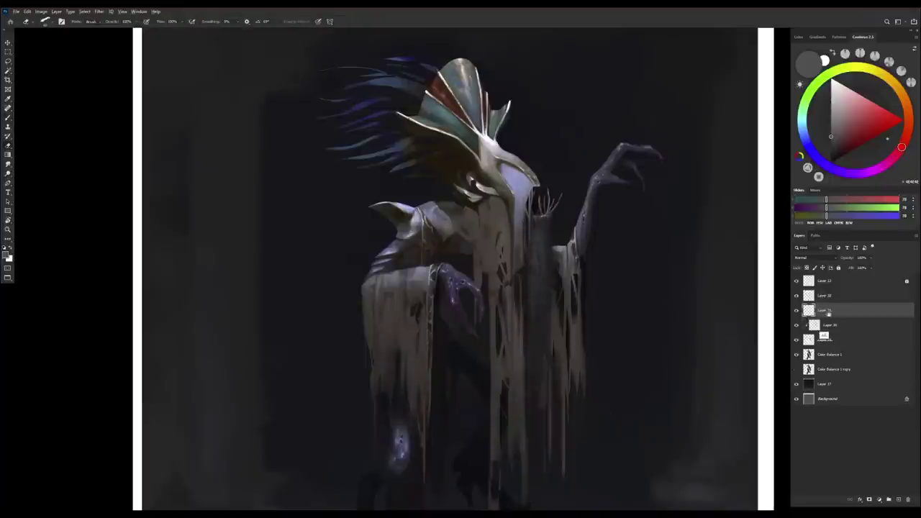
key(b)
alt+click(539, 249)
scroll(528, 237, up, 2)
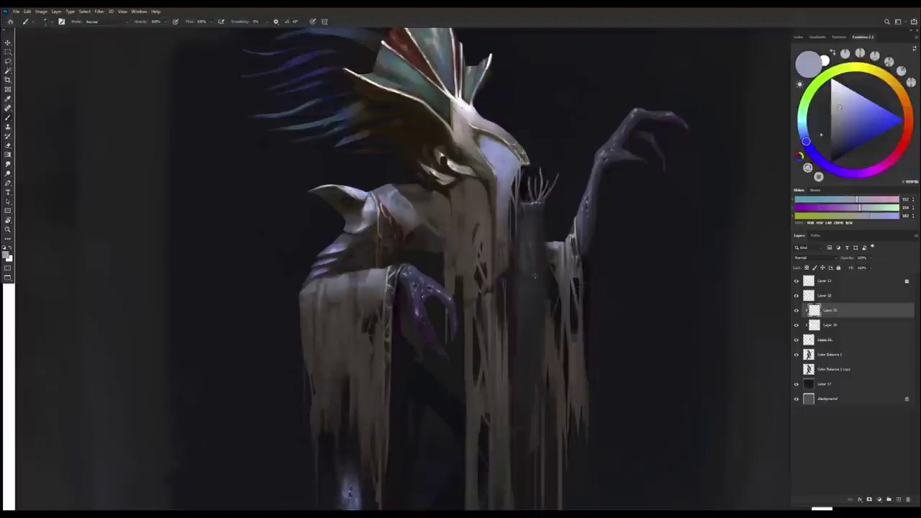
alt+click(532, 230)
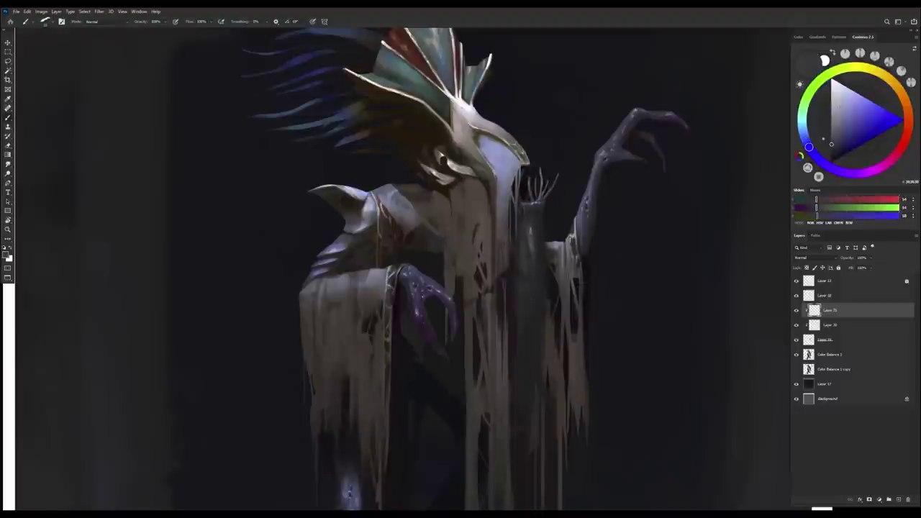
alt+click(532, 259)
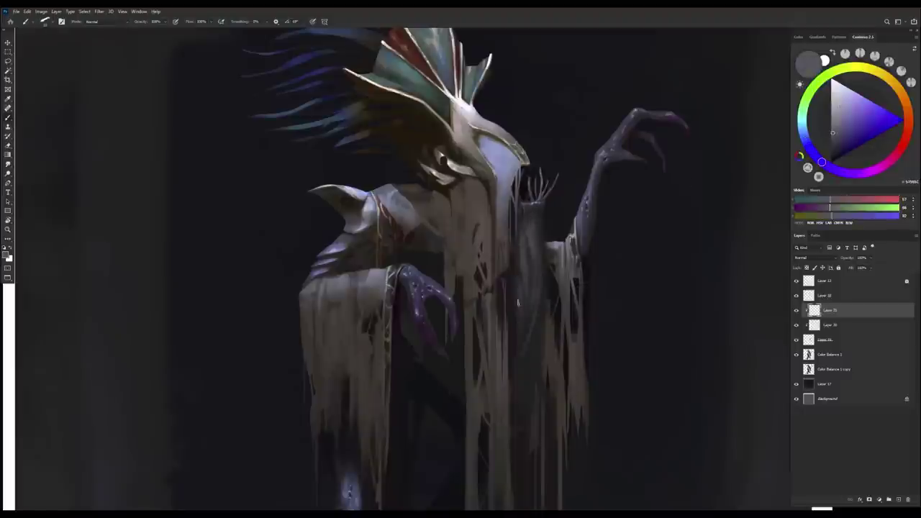
- Soften the painted folds with the Eraser, check them in a mirrored view, and lower the fold layer's opacity
scroll(523, 321, down, 2)
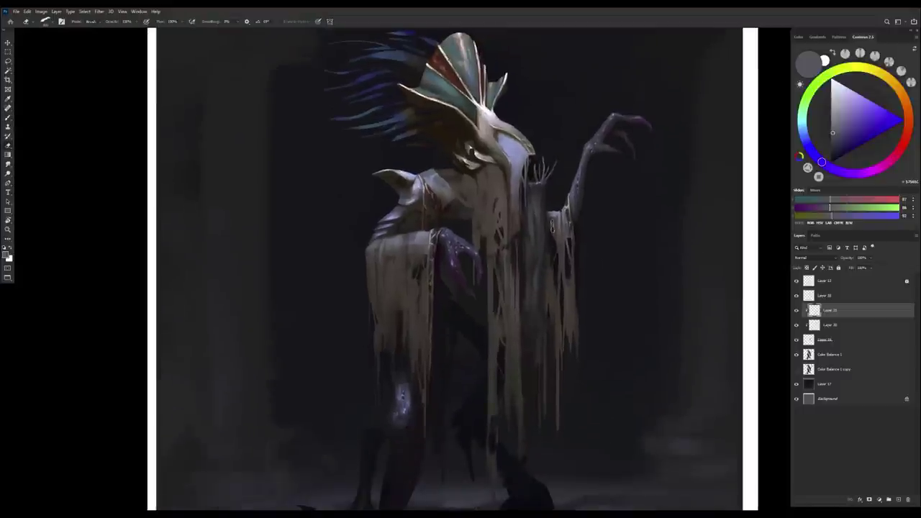
scroll(529, 230, down, 1)
scroll(561, 302, up, 1)
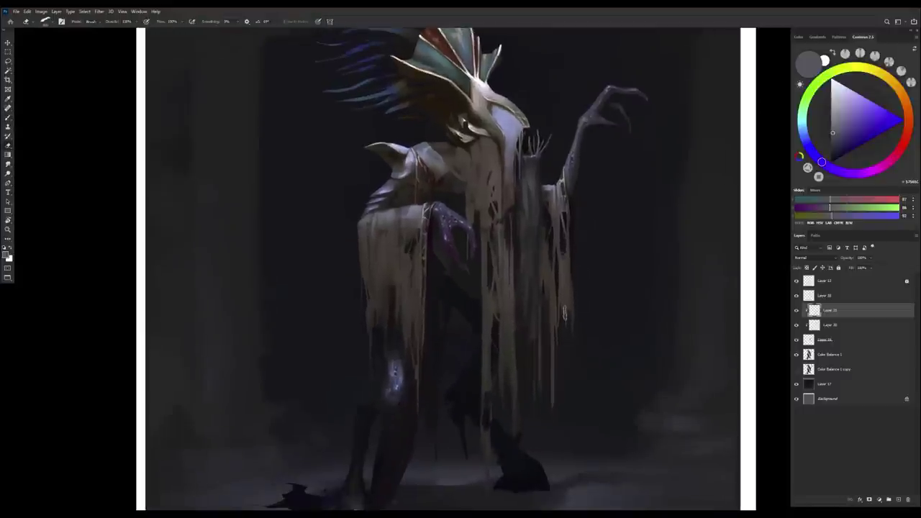
scroll(541, 359, down, 3)
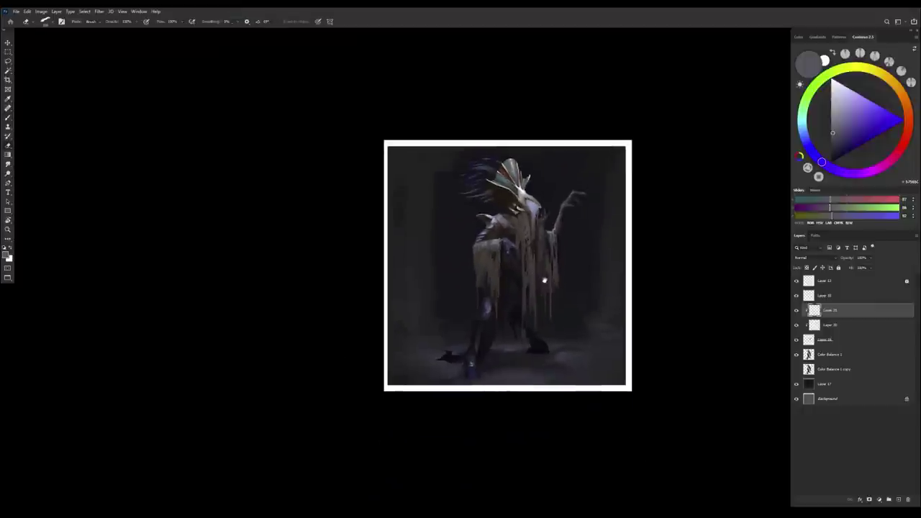
scroll(542, 390, up, 1)
key(h)
scroll(440, 204, up, 1)
key(e)
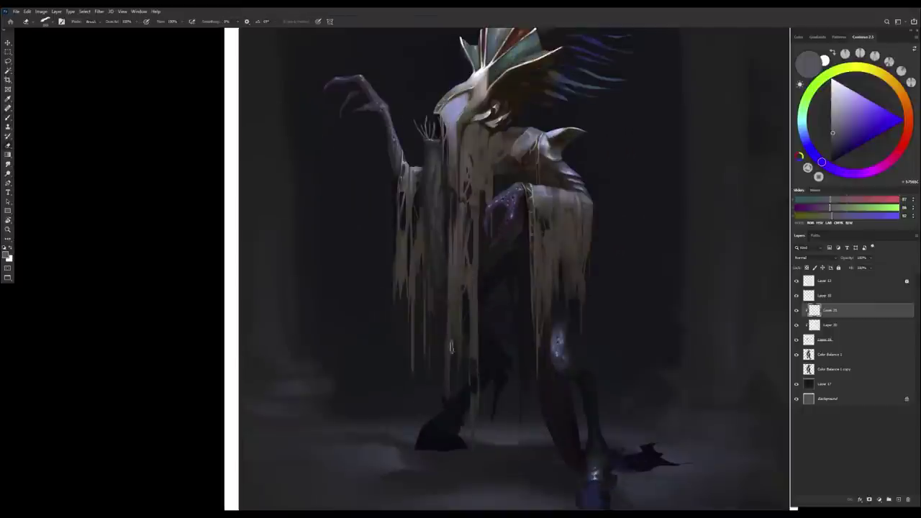
drag(872, 258, 867, 267)
- Add a third clipped layer and paint grey highlight details on the upper part of the dark cloth
key(ctrl+shift+alt+n)
scroll(606, 278, up, 1)
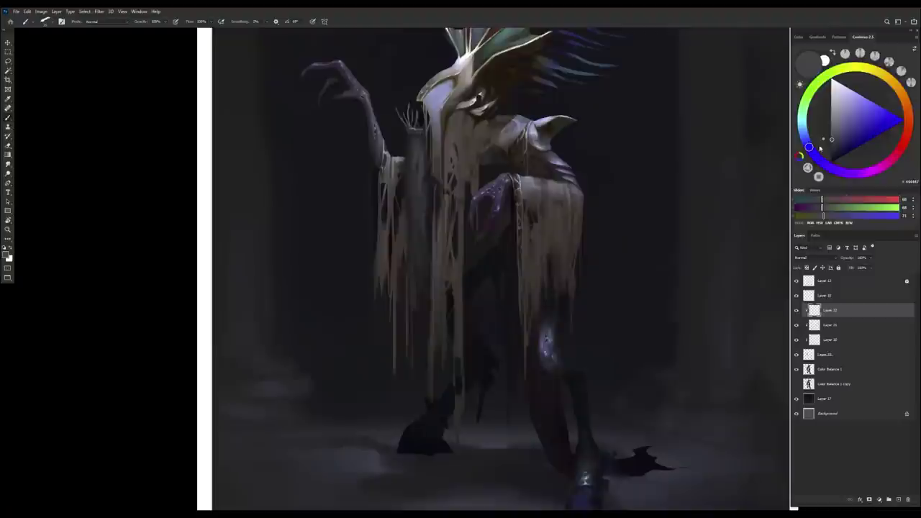
key(b)
alt+click(469, 236)
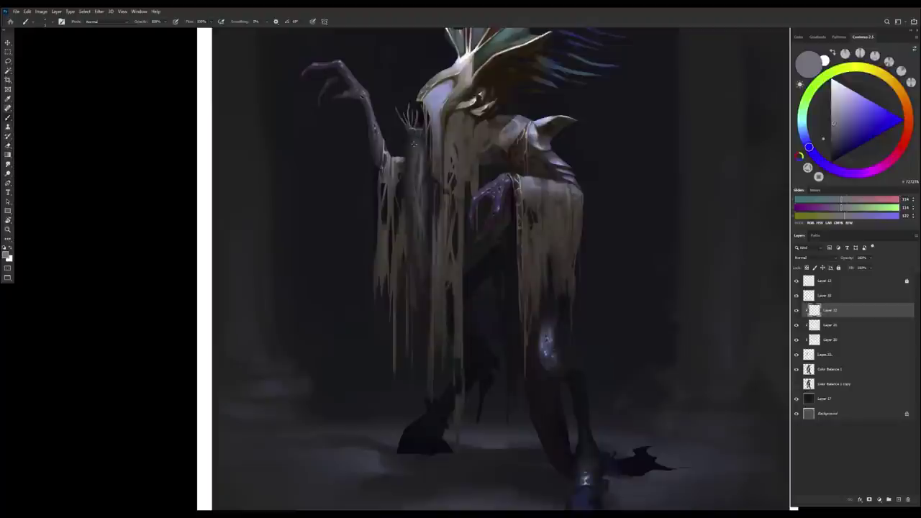
- Restore the unmirrored view, refine the cloth highlights with the Eraser and Brush, and set the layer's opacity to 75%
key(ctrl+0)
key(h)
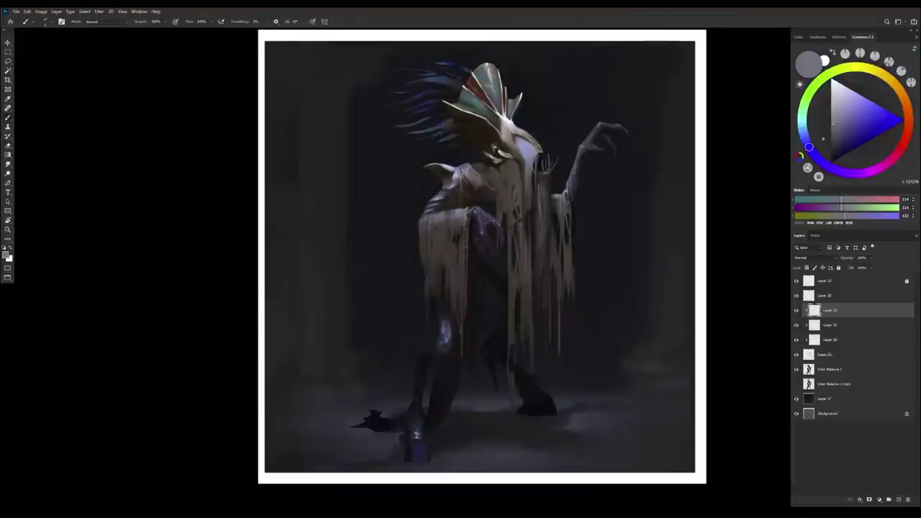
key(e)
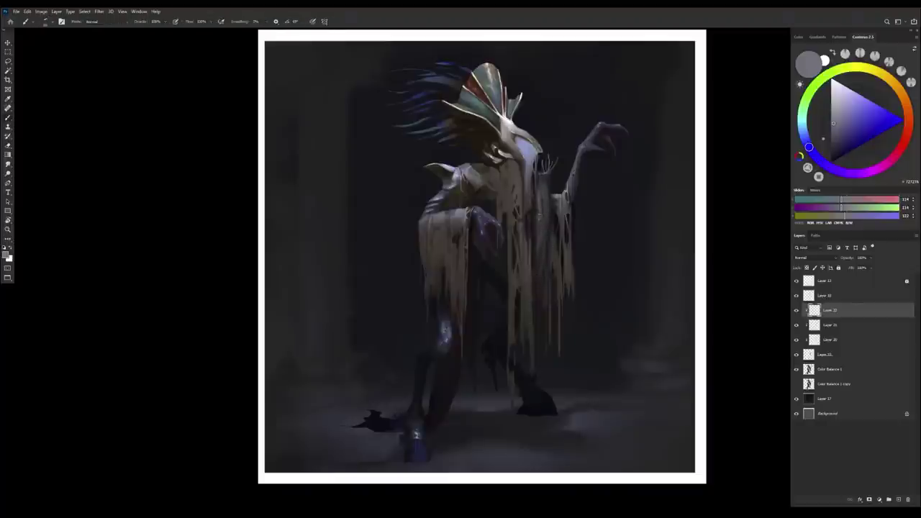
key(b)
scroll(540, 281, up, 1)
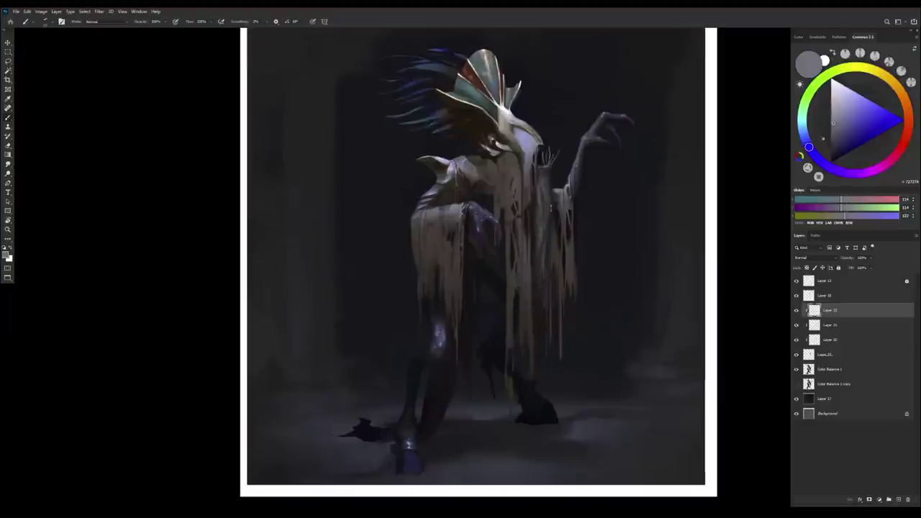
drag(871, 258, 864, 267)
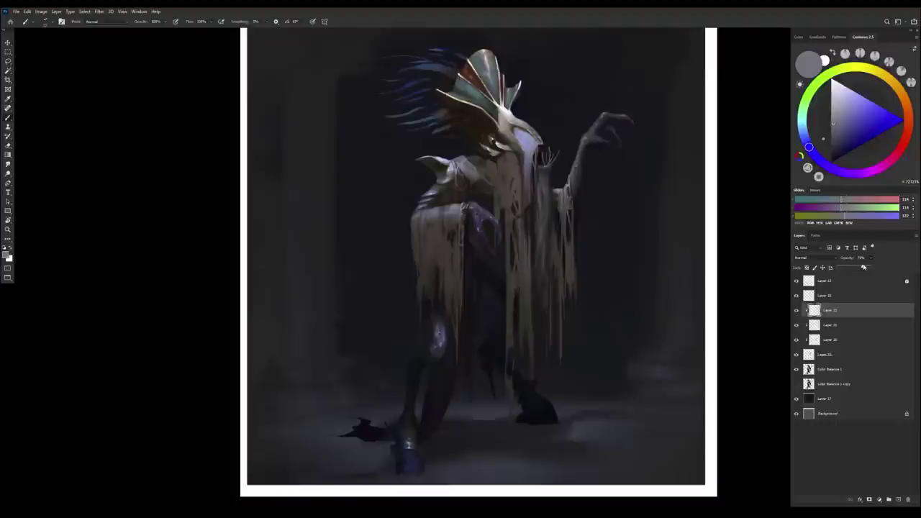
- Add another clipped layer and a new layer above it, and paint fine grey strands down the dark cloth
key(ctrl+z)
key(ctrl+z)
scroll(544, 166, up, 3)
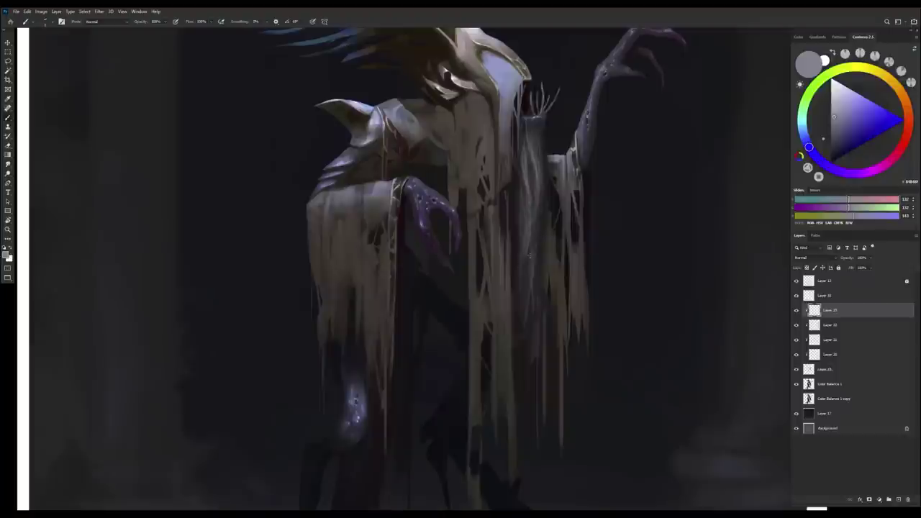
scroll(591, 49, down, 1)
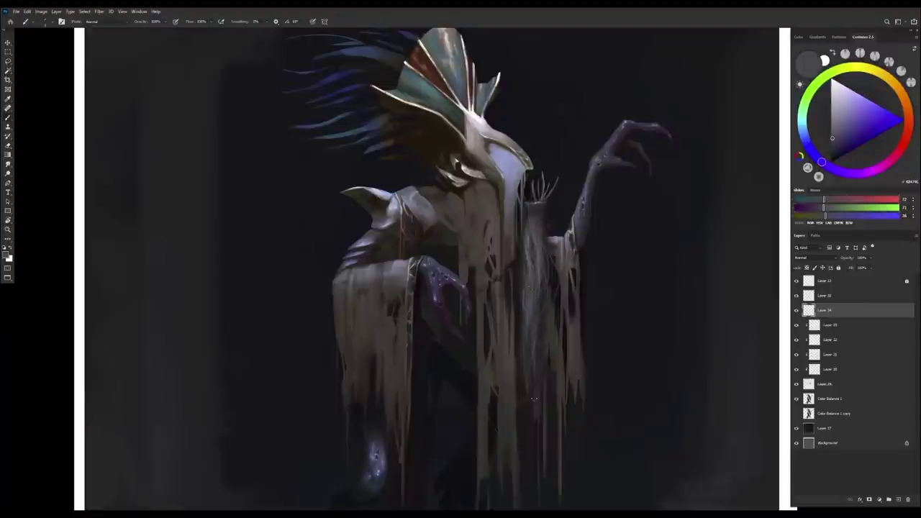
- Merge the clipped fold and highlight layers of the dark cloth into one clipped layer
key(ctrl+minus)
click(824, 327)
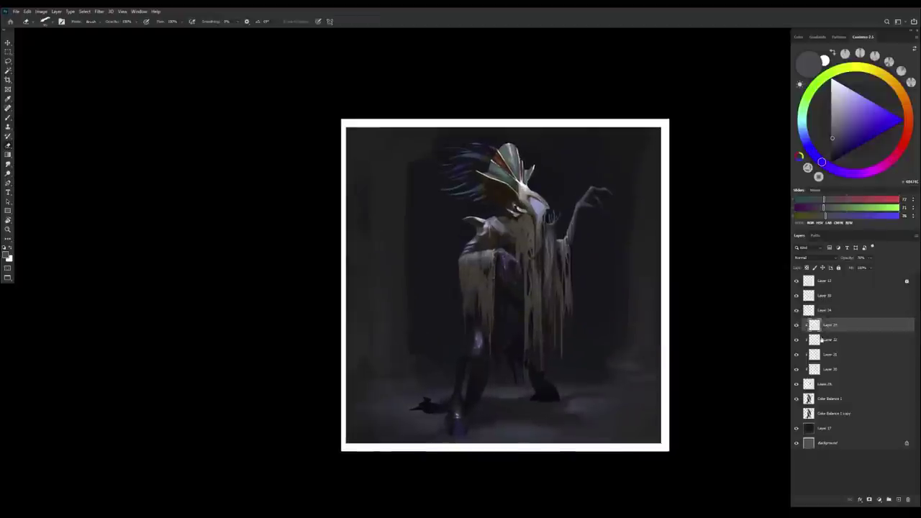
key(ctrl+e)
key(ctrl+minus)
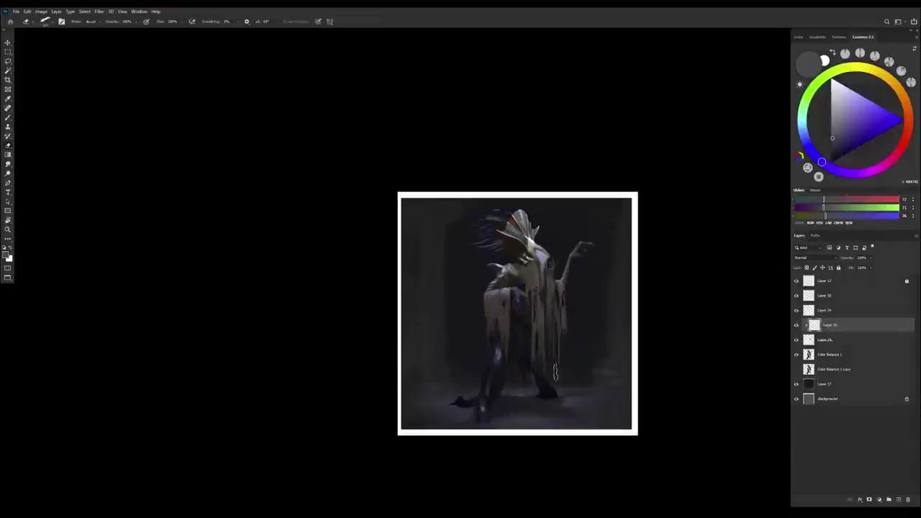
- Darken the merged cloth details by lowering Lightness in Hue/Saturation and merge them into the cloth layer
key(ctrl+b)
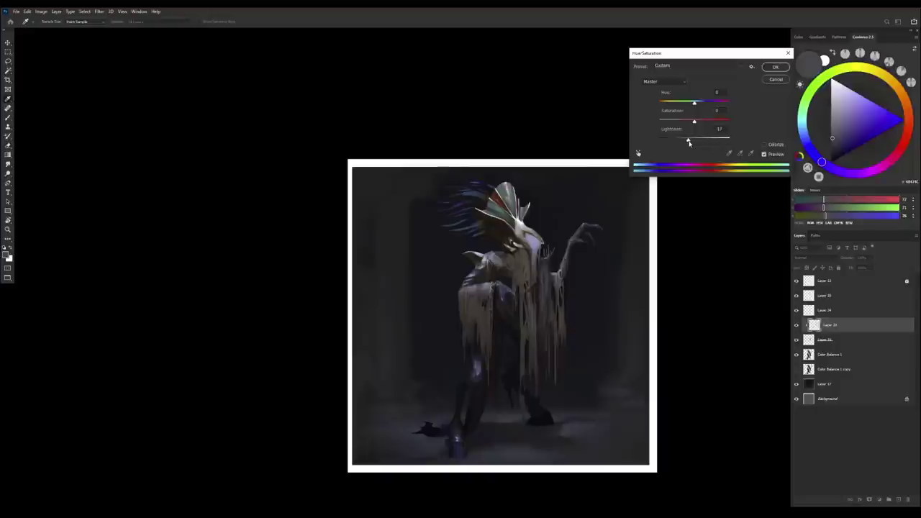
key(Return)
key(ctrl+plus)
key(ctrl+plus)
key(ctrl+e)
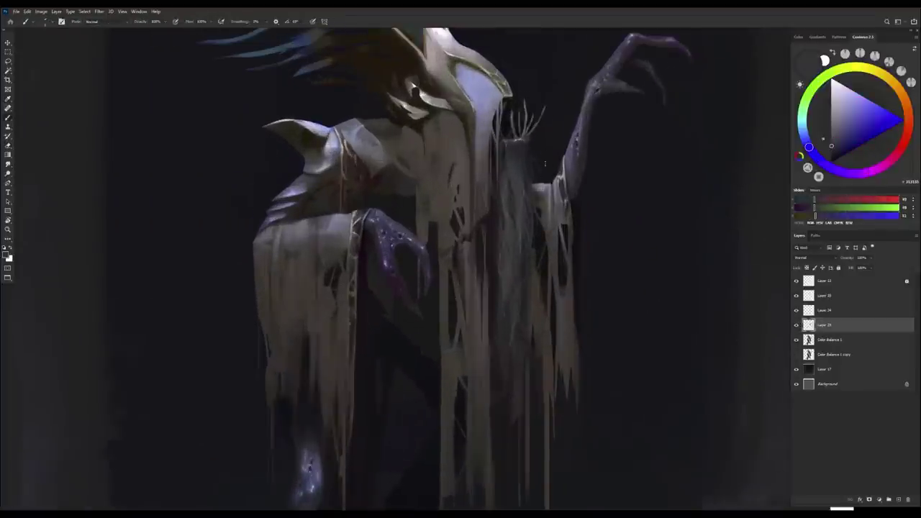
- Paint darker shading over the upper part of the dark cloth, using tones sampled from the painting
drag(530, 149, 531, 269)
alt+click(523, 250)
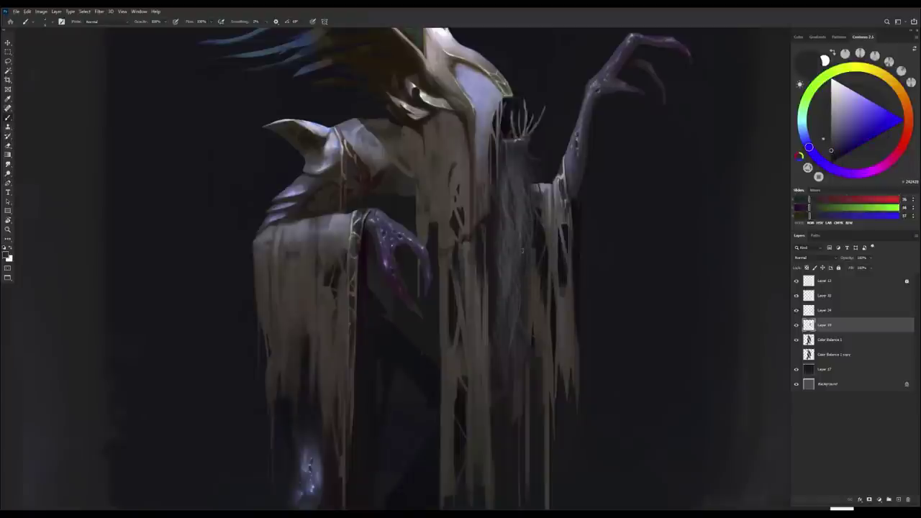
key(ctrl+0)
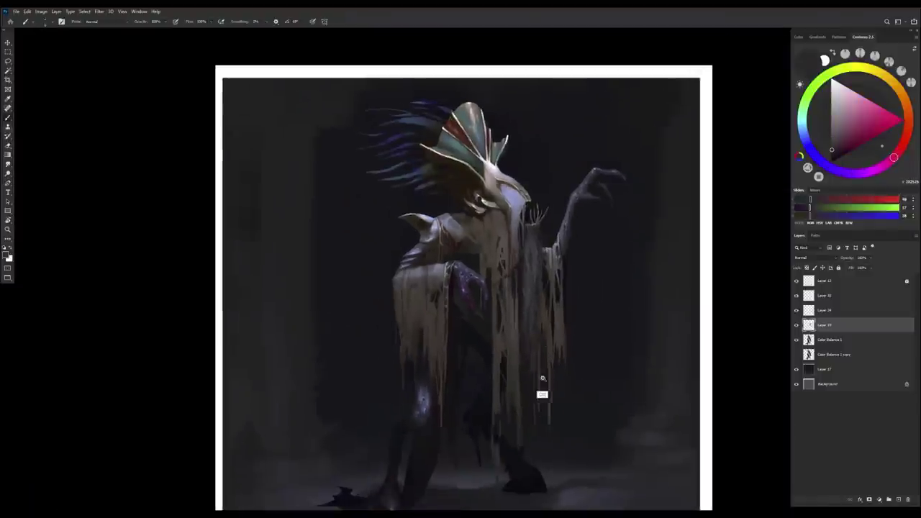
scroll(518, 244, up, 3)
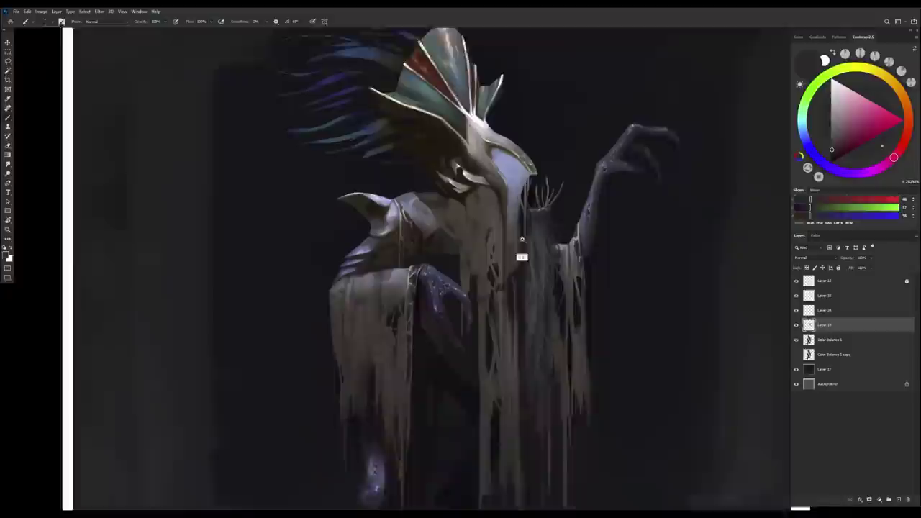
- Refine the dark cloth layer with the Eraser and with brushwork in a sampled dark grey
key(alt+bracketright)
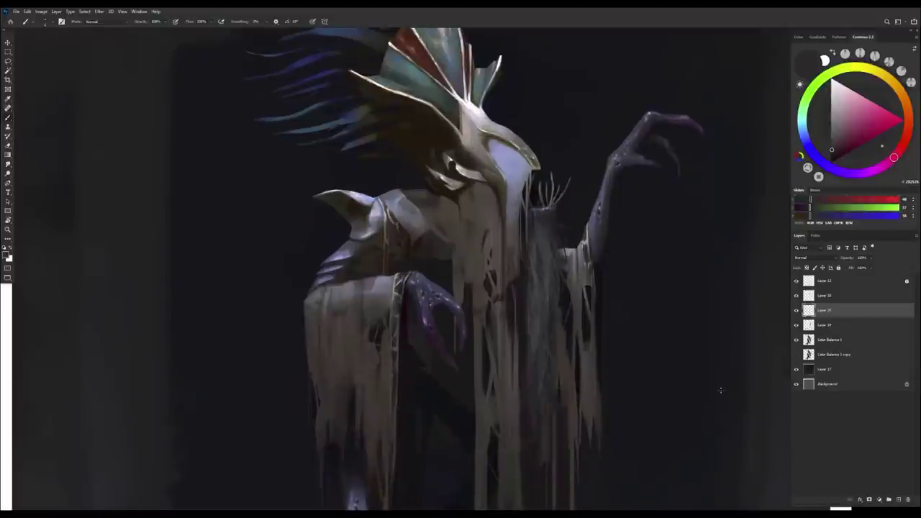
key(alt+bracketleft)
key(e)
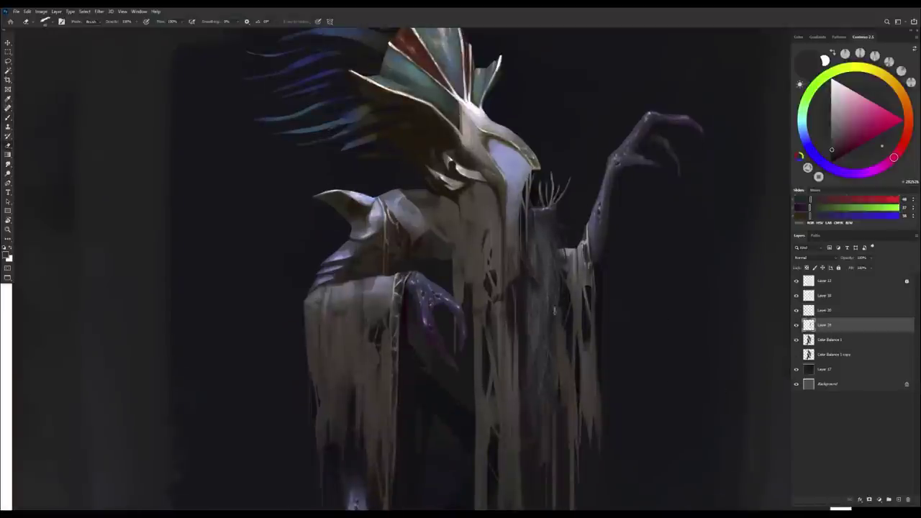
key(b)
alt+click(526, 301)
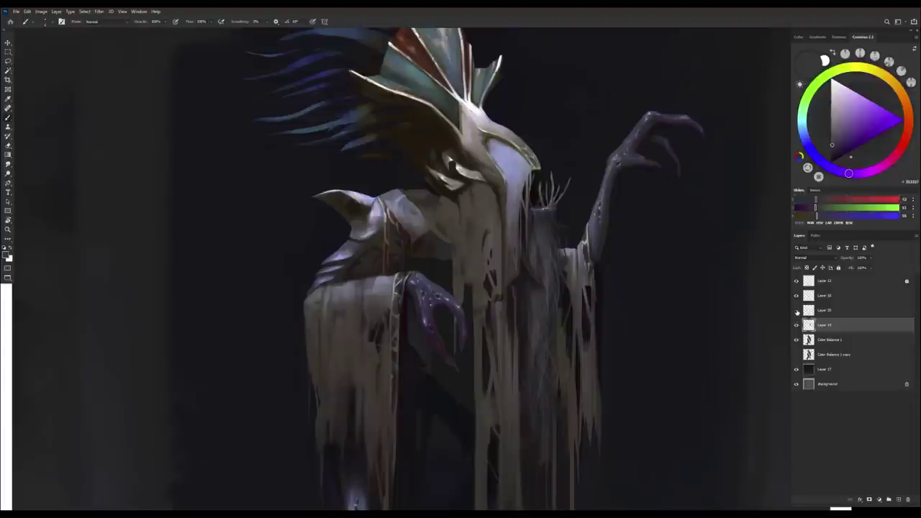
- On the layer above the cloth, paint dark ragged holes into the pale blue face and trim them with the Eraser
key(alt+bracketright)
drag(518, 180, 511, 220)
alt+click(516, 167)
key(e)
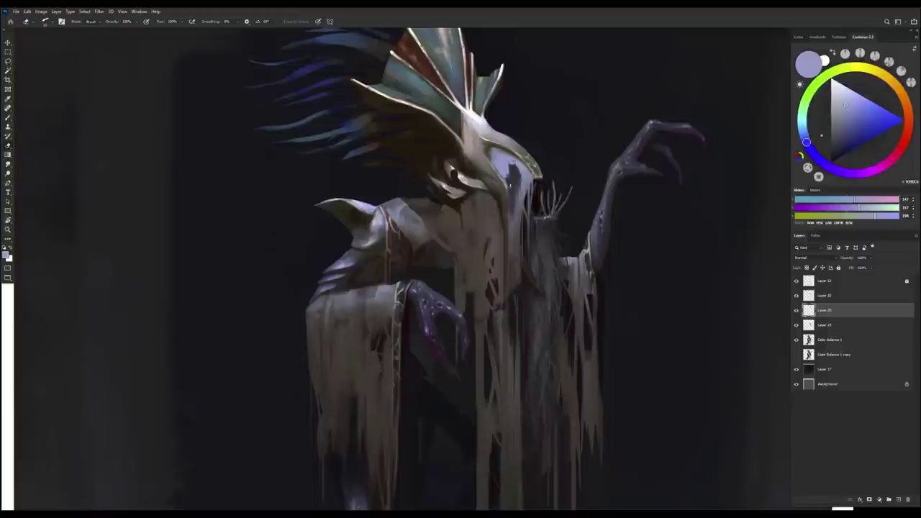
drag(509, 180, 514, 216)
key(b)
alt+click(507, 170)
mouse_move(502, 159)
mouse_down()
mouse_move(506, 175)
mouse_move(515, 170)
mouse_up()
key(e)
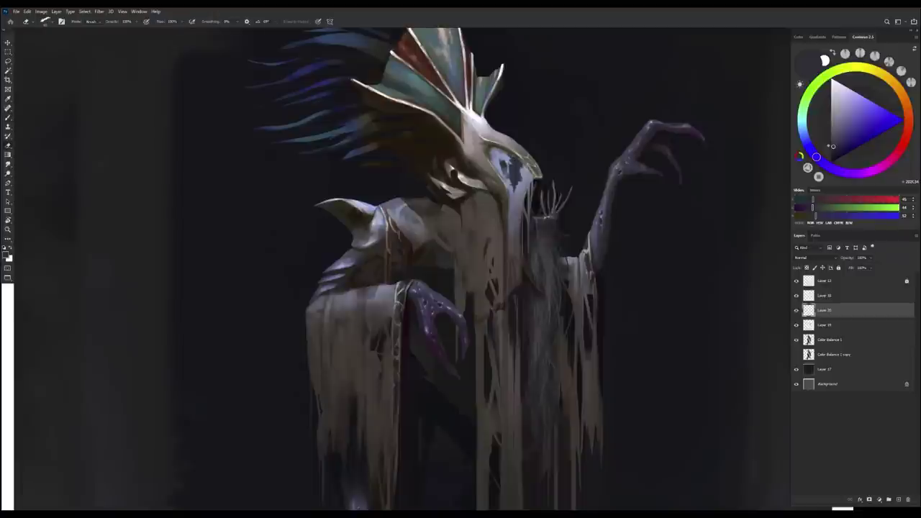
- Enlarge the main face hole and carve thin web-like strands across it with the Brush and Eraser
key(ctrl+minus)
scroll(518, 192, up, 3)
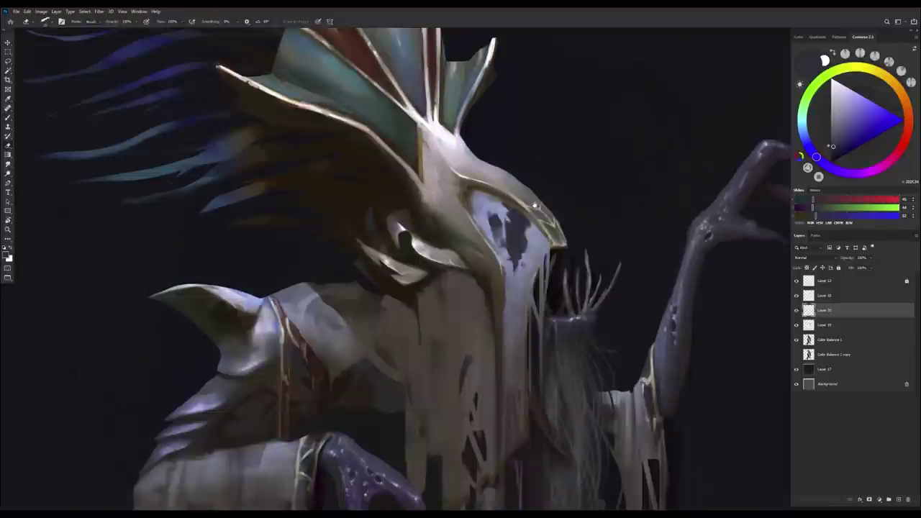
key(b)
alt+click(517, 191)
alt+click(509, 205)
key(e)
drag(524, 219, 499, 249)
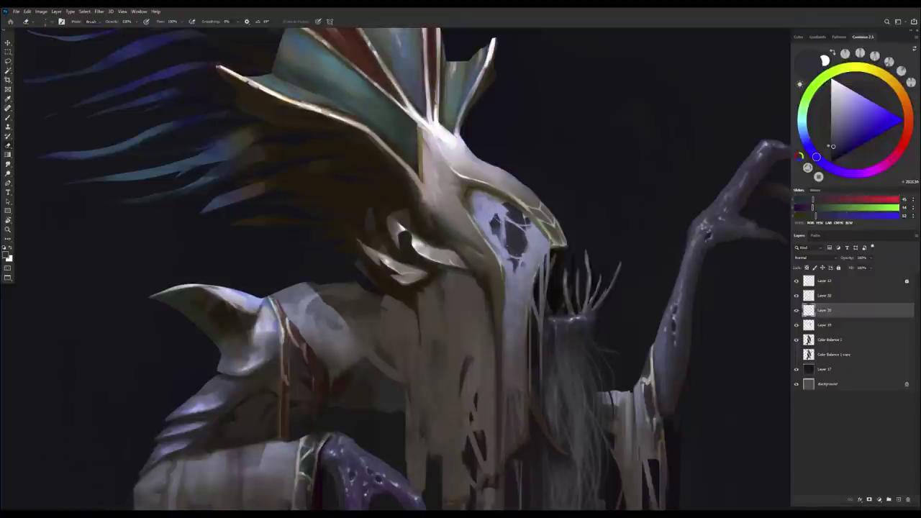
key(ctrl+0)
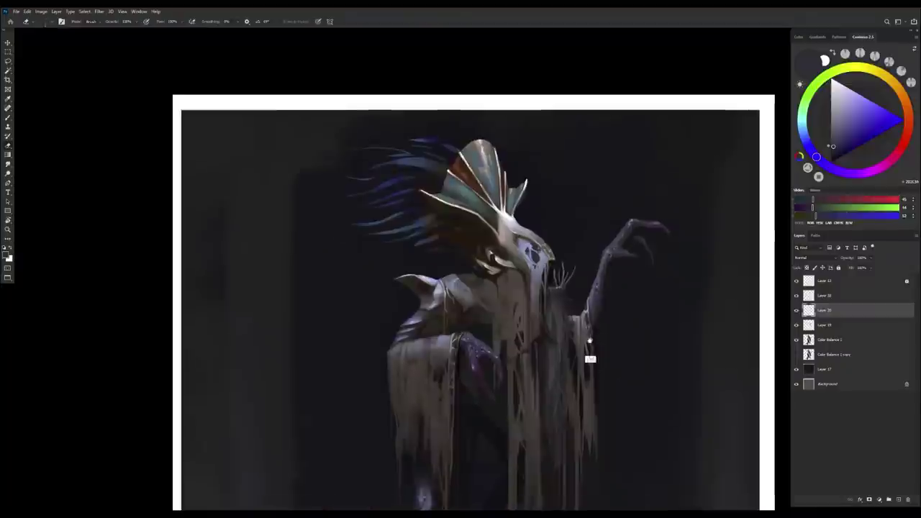
key(ctrl+plus)
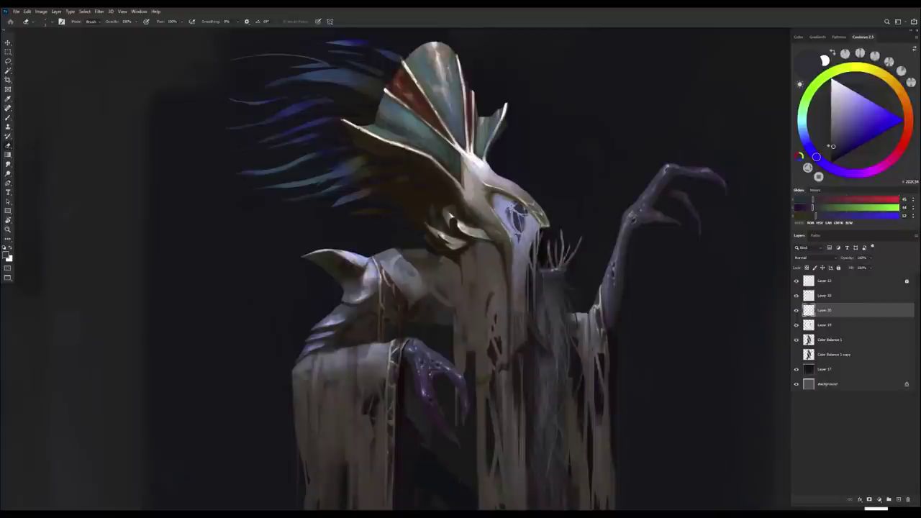
key(ctrl+0)
- Add a clipped layer above the face holes, paint a sampled olive-grey tone inside them, and soften it with the Eraser
scroll(551, 144, up, 5)
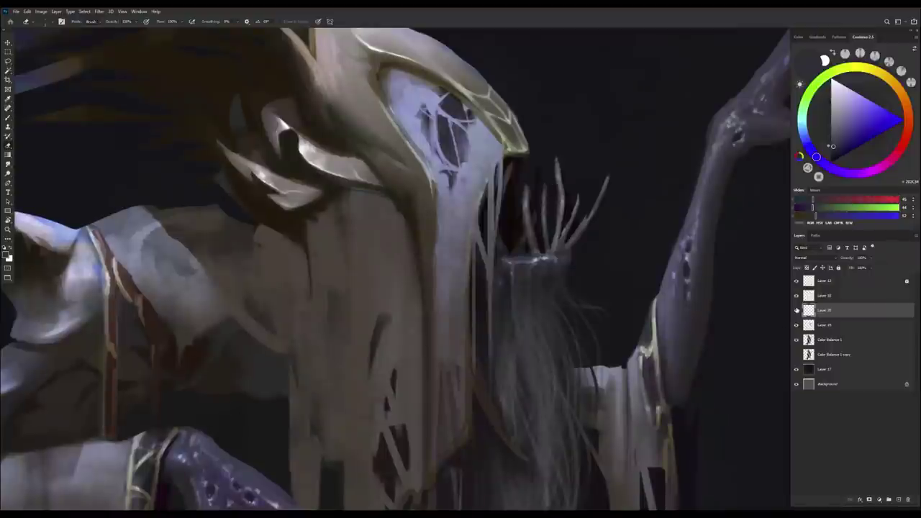
key(ctrl+shift+alt+n)
scroll(496, 176, down, 2)
alt+click(497, 176)
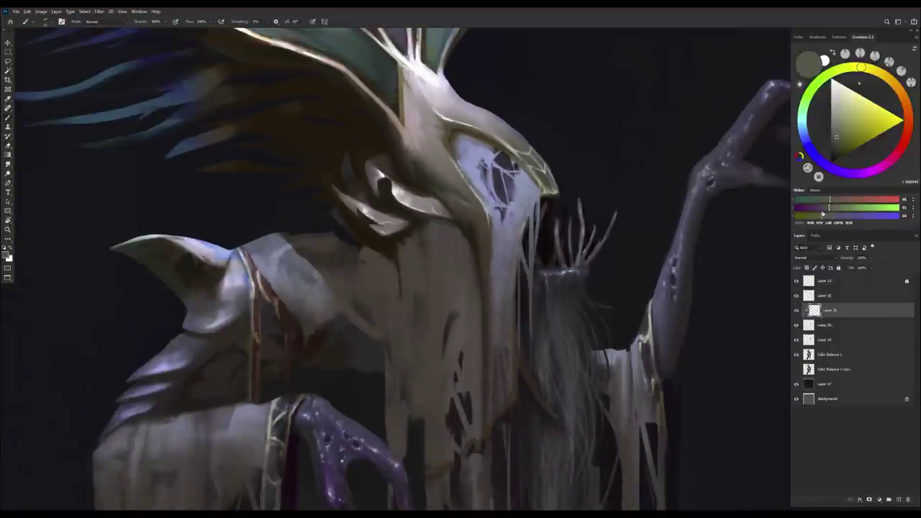
key(e)
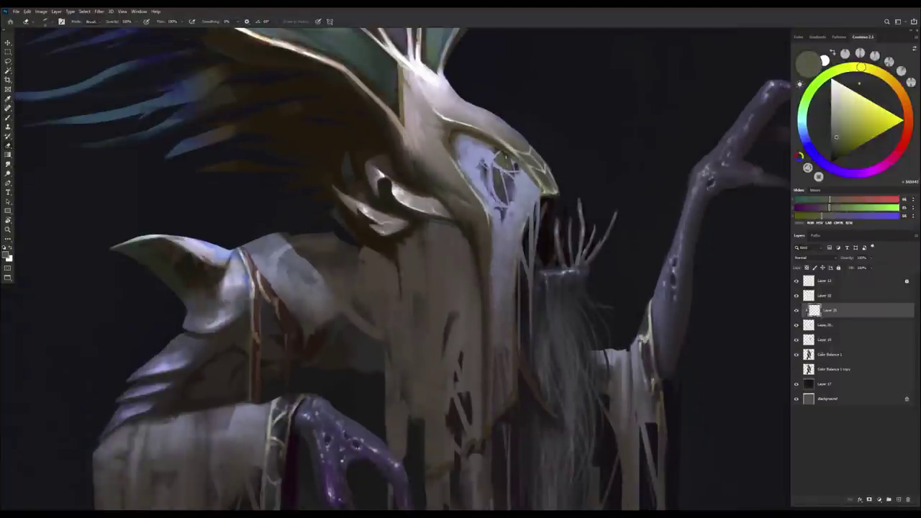
key(ctrl+0)
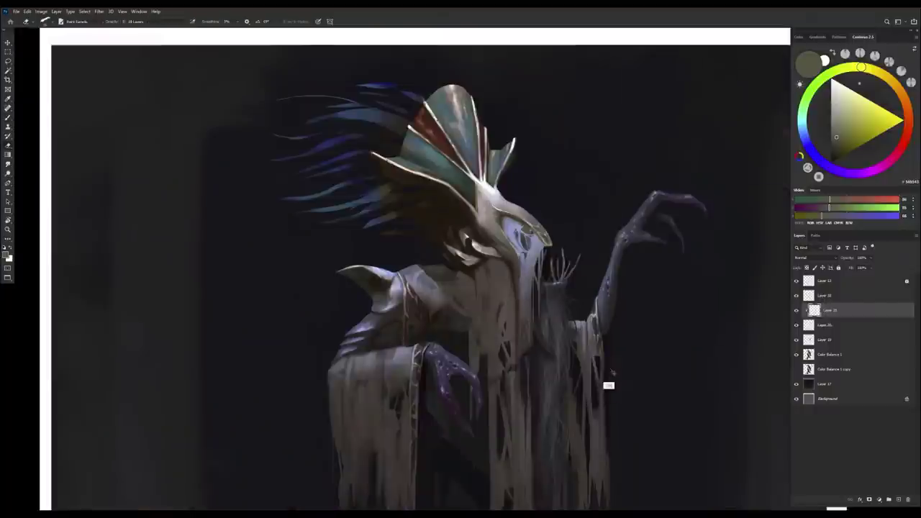
- Adjust the hue, saturation and lightness of the olive-grey tone inside the face holes with Hue/Saturation
key(ctrl+u)
mouse_move(694, 101)
mouse_down()
mouse_move(705, 101)
mouse_move(692, 101)
mouse_up()
drag(694, 139, 681, 102)
drag(682, 121, 697, 139)
key(Return)
- Add a second clipped layer, paint lighter grey details inside the face holes, and soften them with the Eraser
scroll(518, 247, up, 3)
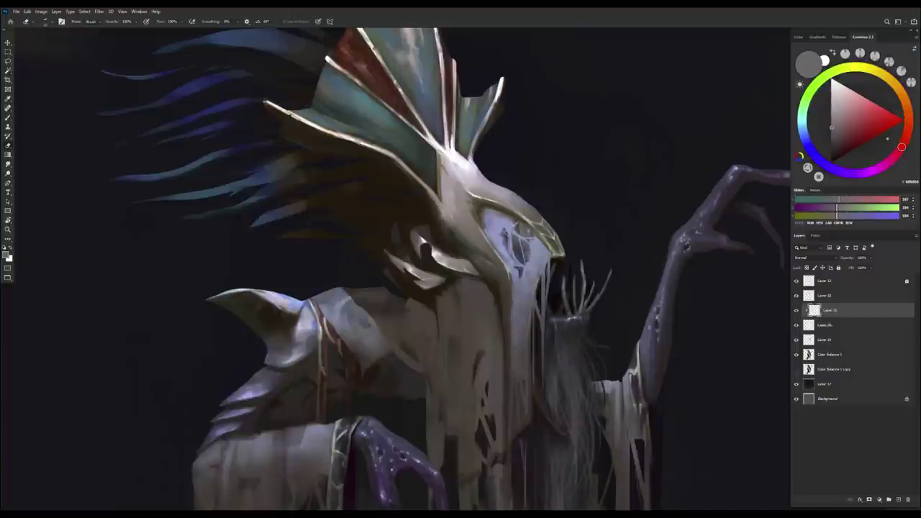
key(ctrl+shift+alt+n)
key(b)
alt+click(685, 174)
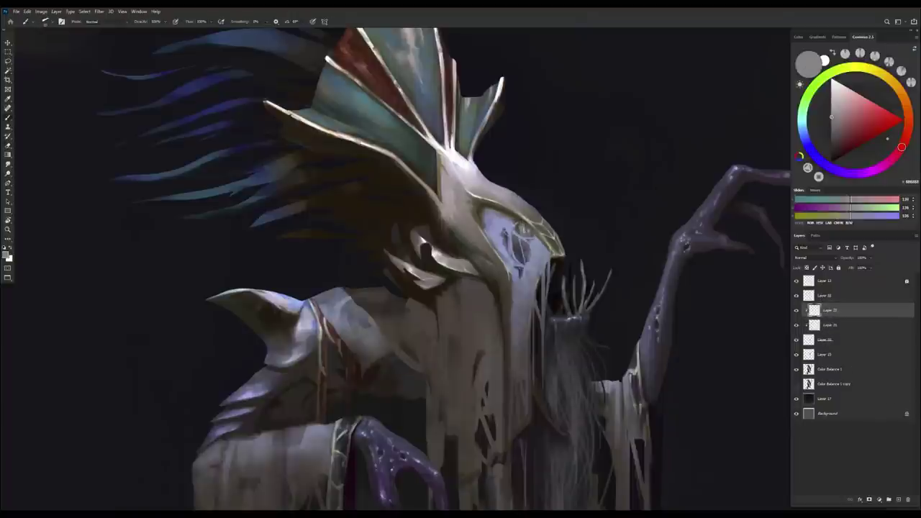
key(e)
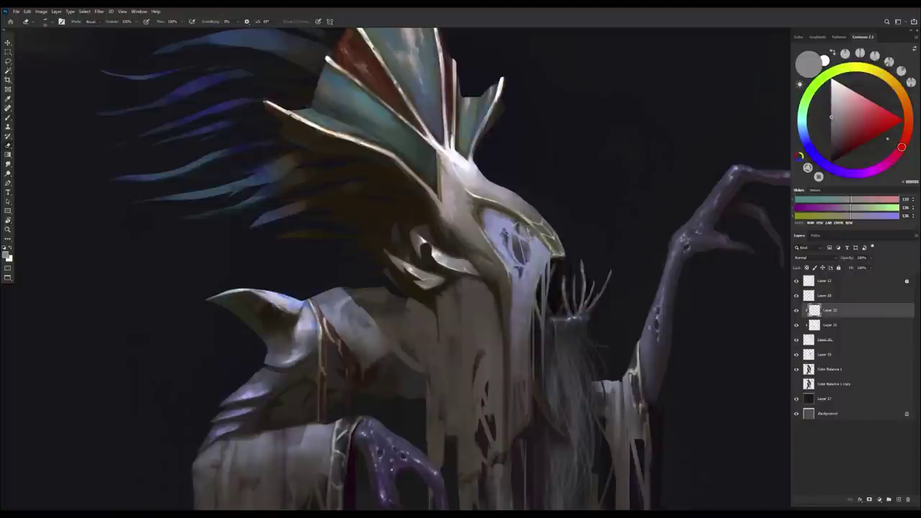
drag(461, 288, 517, 344)
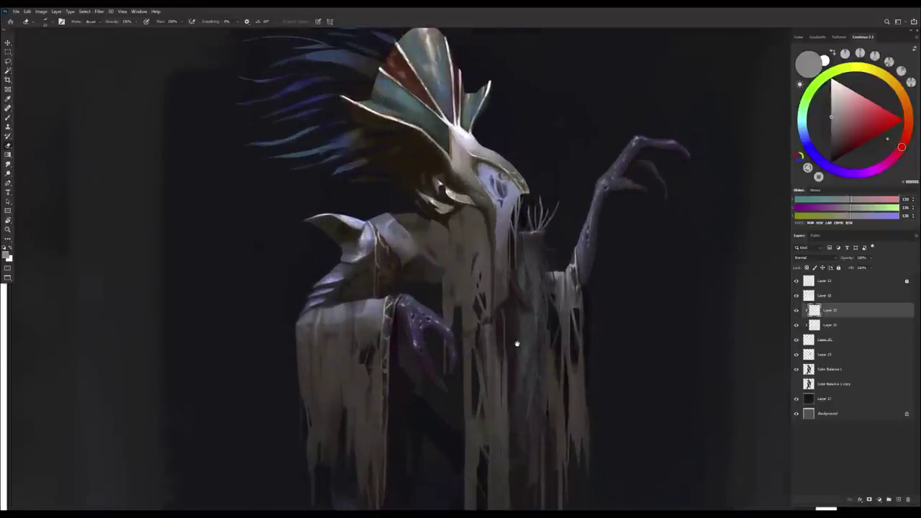
- Fine-tune the lightness of the clipped face-hole details with Hue/Saturation and check the whole figure
click(814, 326)
key(Return)
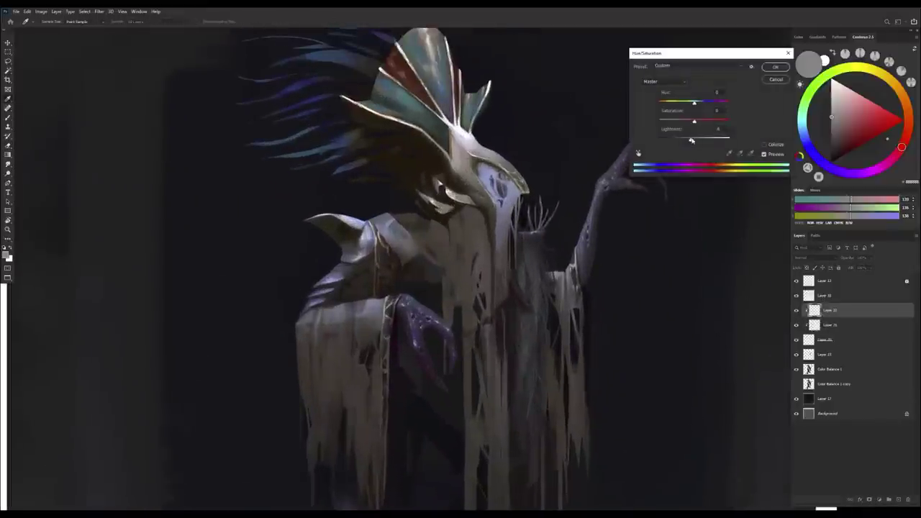
drag(692, 140, 695, 140)
key(Return)
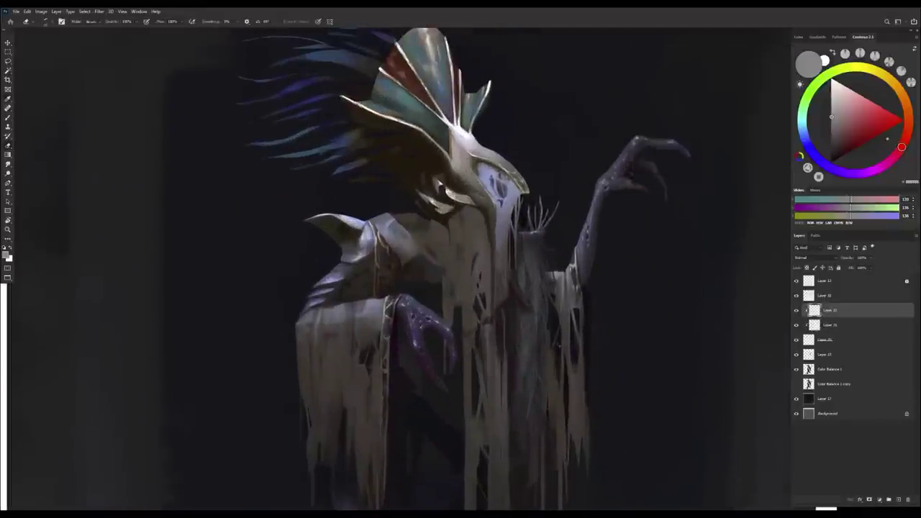
key(ctrl+0)
scroll(572, 293, up, 2)
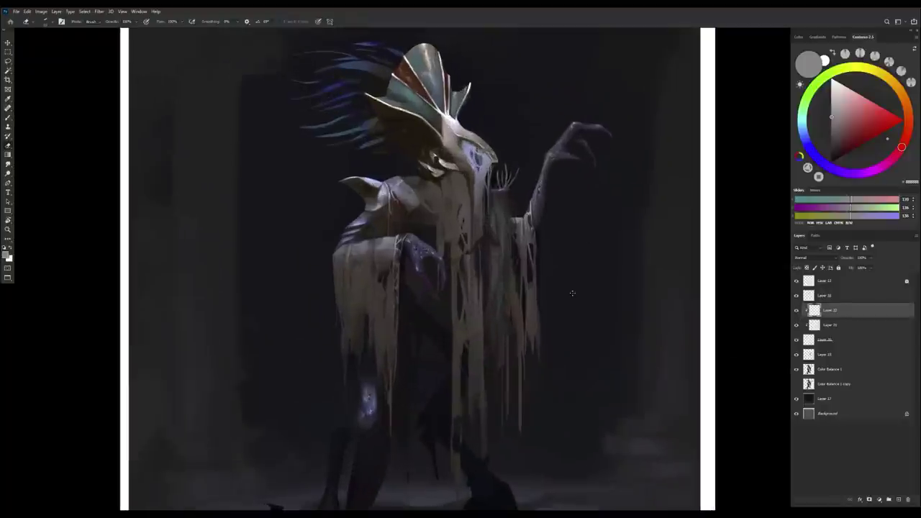
scroll(572, 293, down, 3)
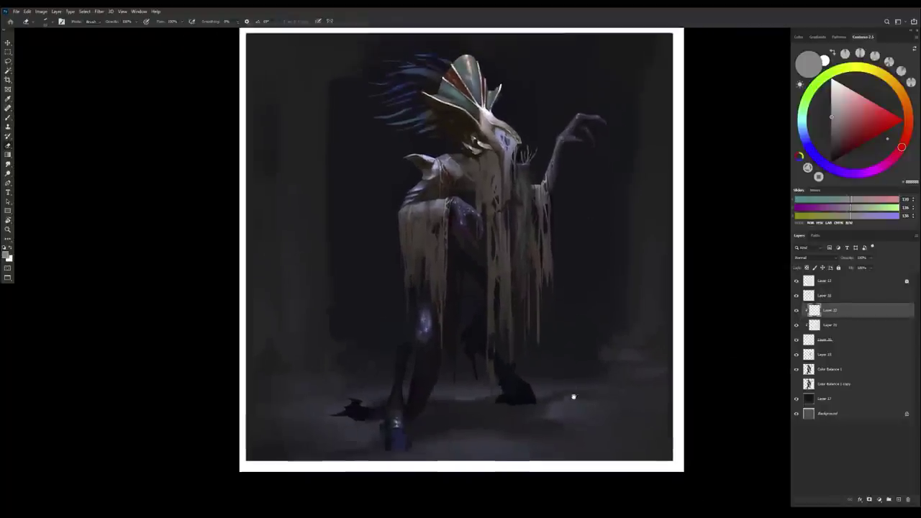
shift+click(820, 328)
key(ctrl+e)
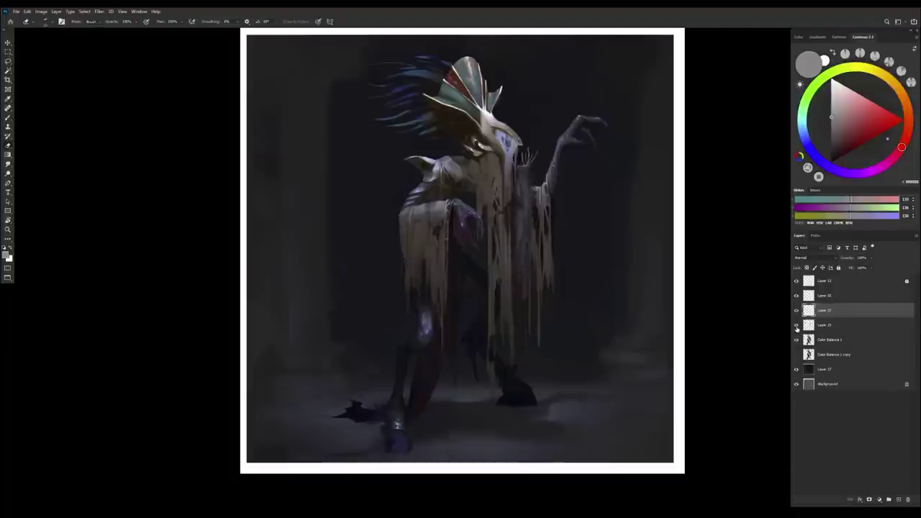
click(797, 324)
key(ctrl+z)
mouse_move(799, 315)
mouse_down()
mouse_move(800, 324)
mouse_move(797, 311)
mouse_up()
- Merge the two clipped detail layers, run Hue/Saturation on the result, and merge it into the face-hole layer
click(816, 311)
key(ctrl+e)
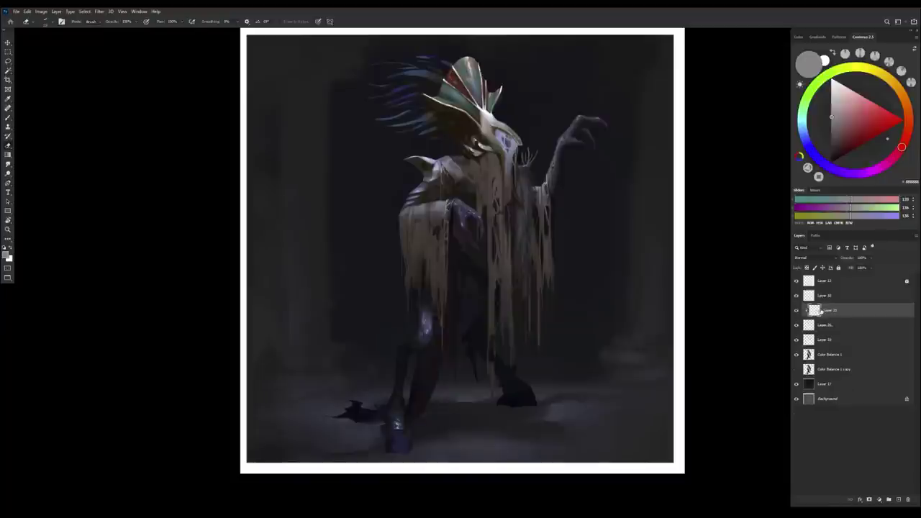
key(ctrl+u)
click(777, 70)
key(ctrl+e)
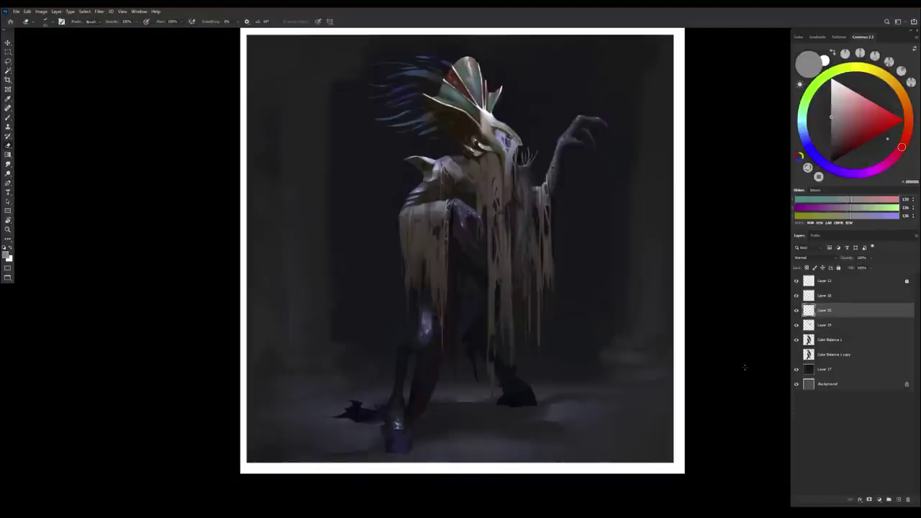
- Merge the face-hole and cloth layers down into the creature layer and keep a hidden duplicate as backup
key(ctrl+e)
key(ctrl+e)
key(ctrl+j)
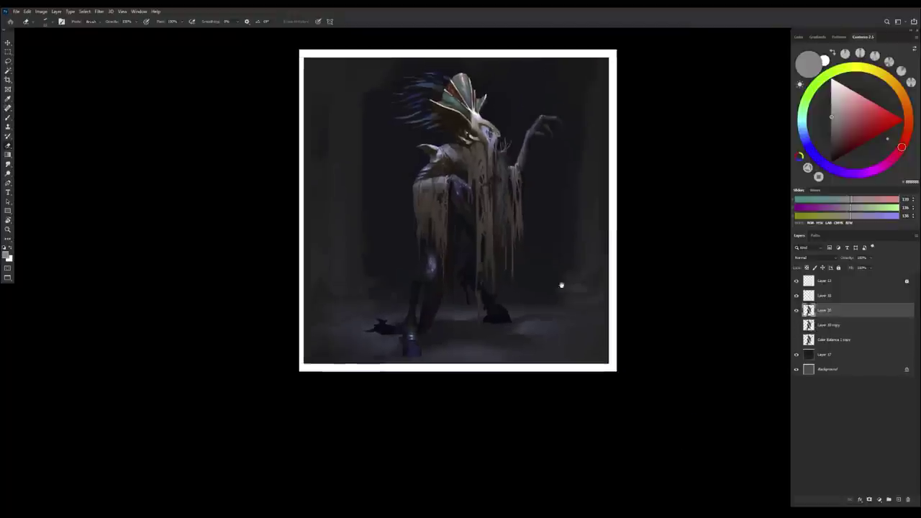
scroll(562, 286, up, 3)
scroll(611, 331, down, 2)
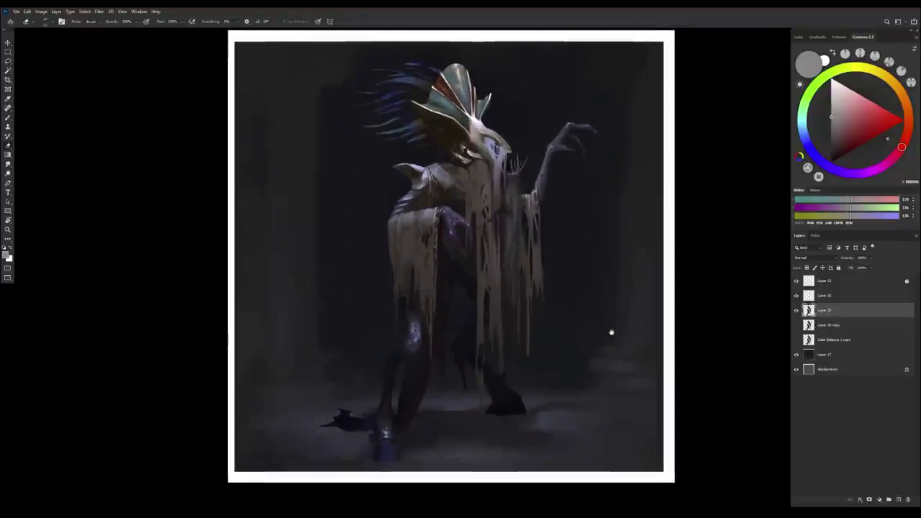
- Try a clipped Color Balance adjustment on the creature layer, pushing its midtones toward green and yellow
click(879, 499)
click(827, 429)
scroll(576, 303, down, 2)
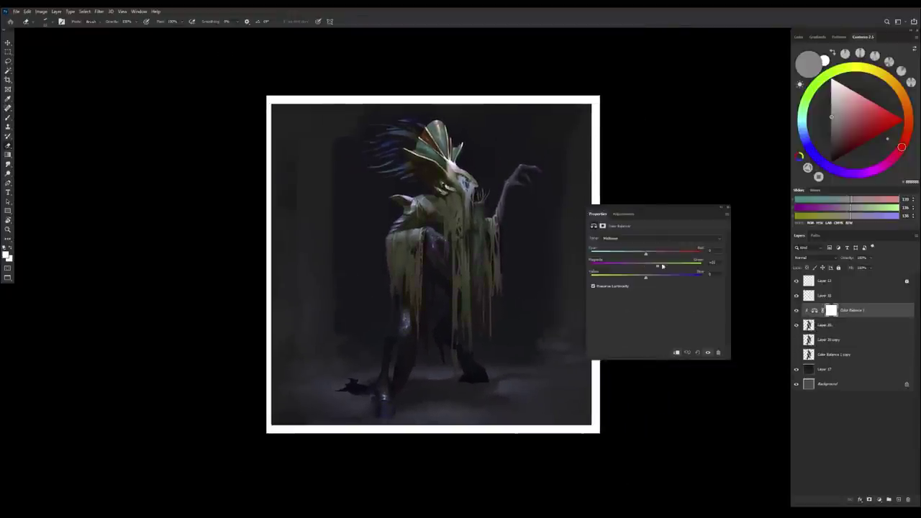
drag(663, 267, 665, 267)
drag(645, 277, 633, 279)
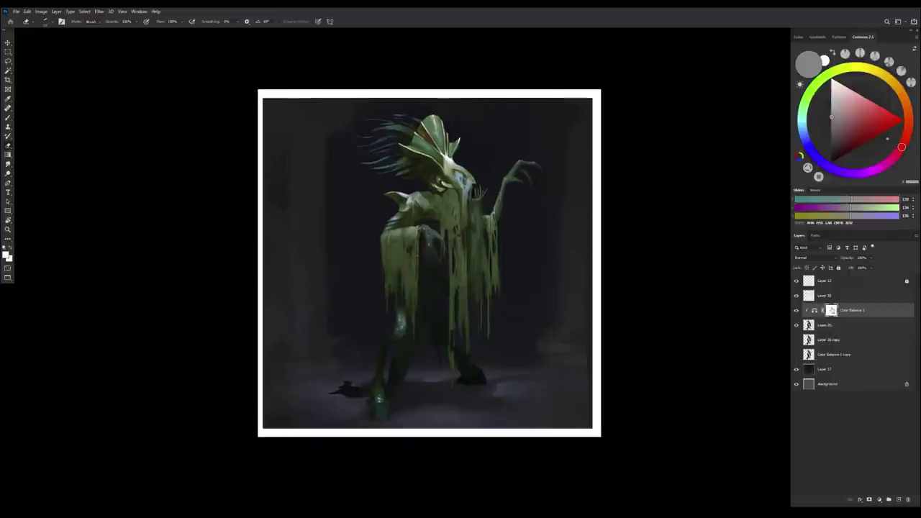
- Try limiting the green tint to the tattered cloth by inverting the adjustment's mask and painting it in with white
key(ctrl+i)
key(d)
key(b)
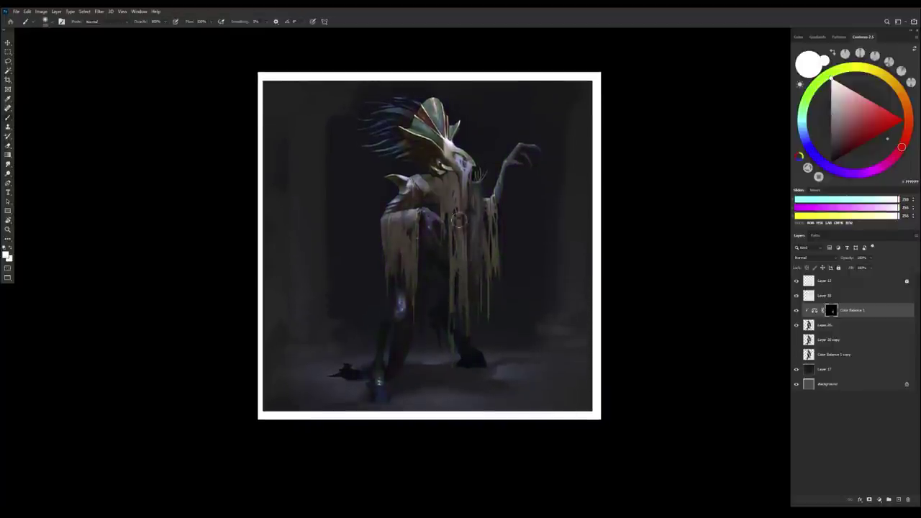
mouse_move(393, 285)
mouse_down()
mouse_move(398, 242)
mouse_move(469, 203)
mouse_up()
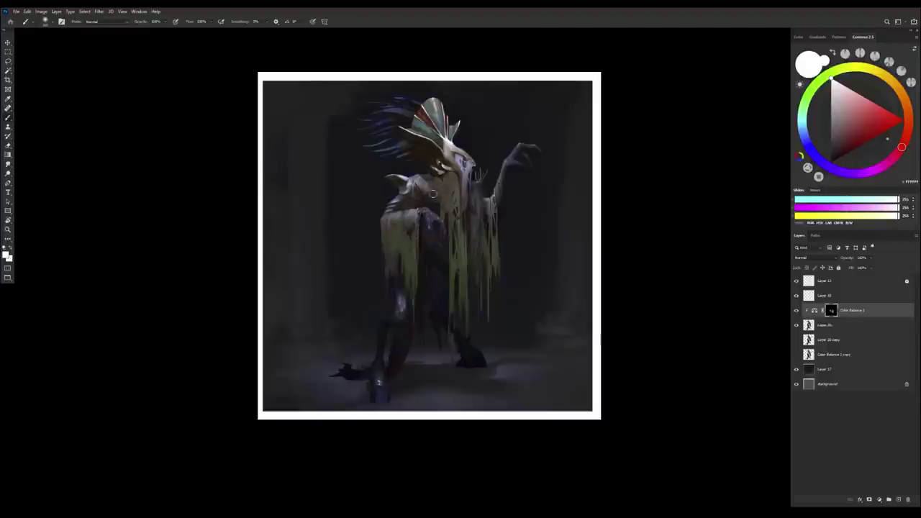
alt+shift+right_click(404, 267)
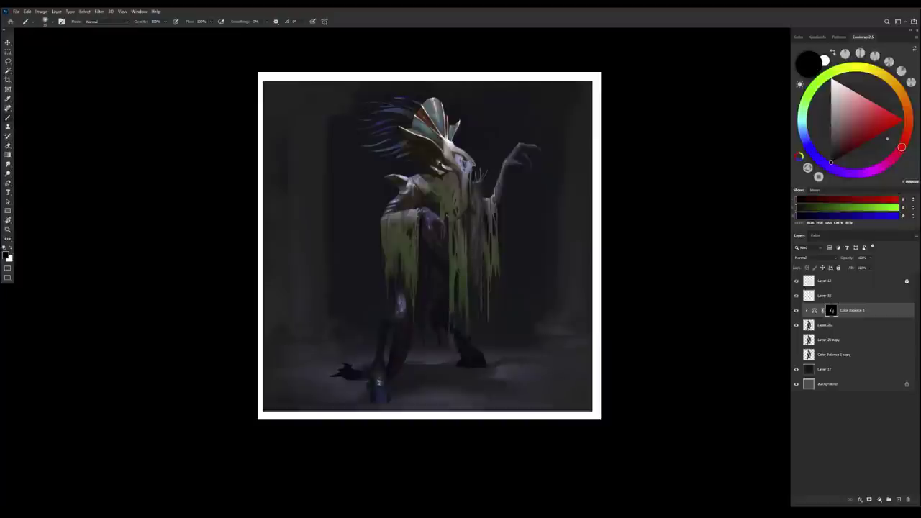
- Try different blend modes on the Color Balance layer, compare with it hidden, and delete the adjustment
scroll(514, 432, down, 3)
scroll(519, 439, up, 1)
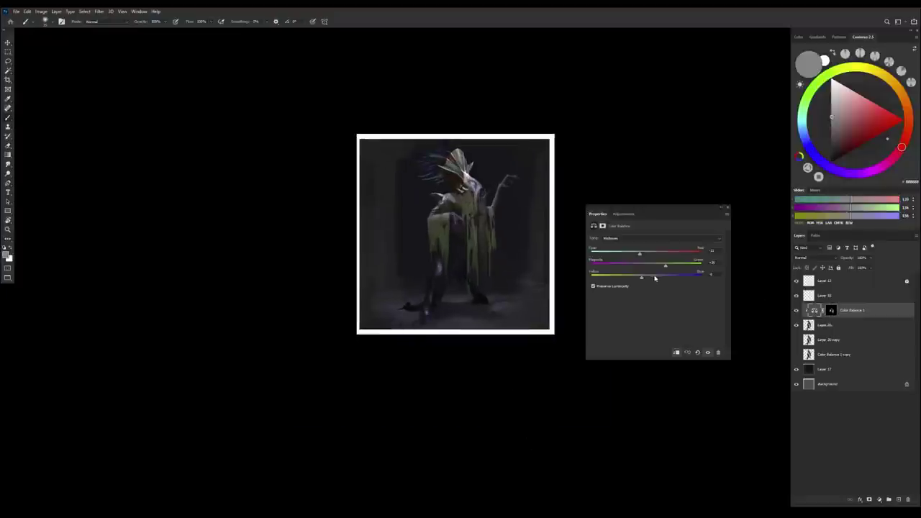
click(811, 257)
scroll(812, 261, down, 2)
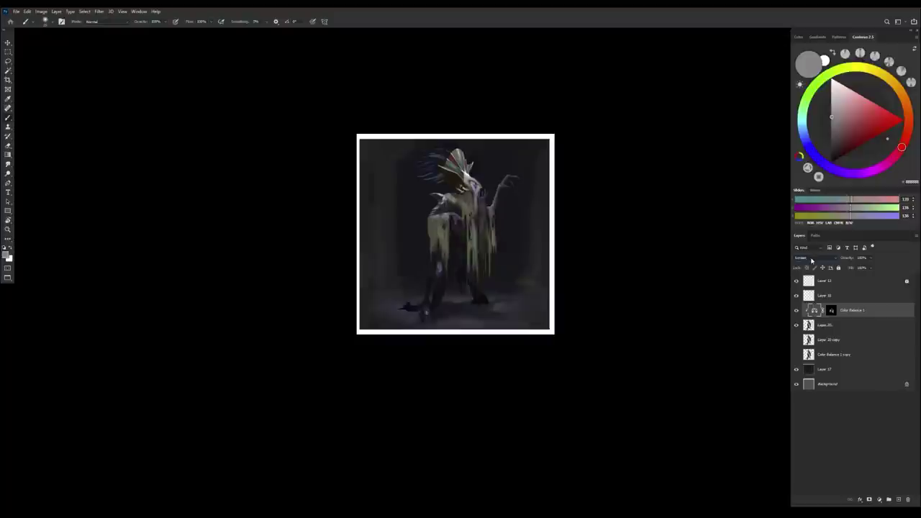
scroll(812, 261, down, 2)
scroll(582, 346, down, 1)
click(797, 310)
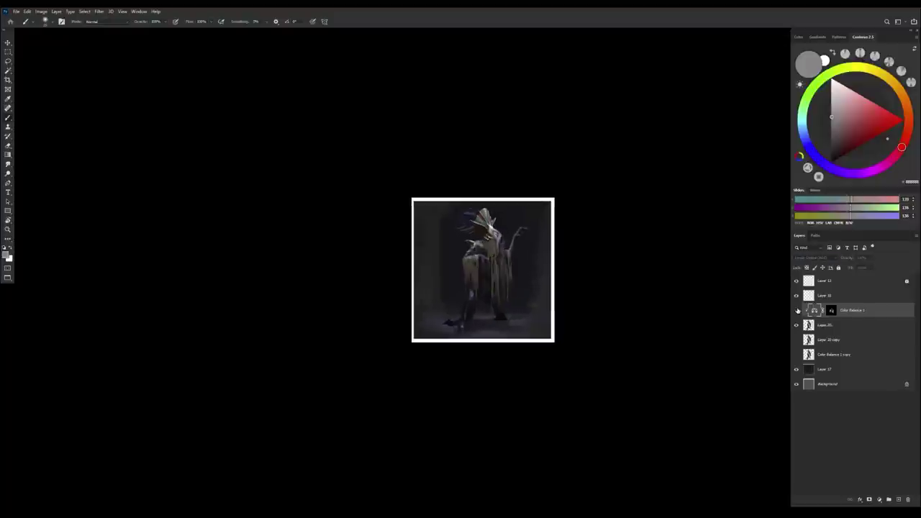
click(908, 499)
- Keep a hidden duplicate of the creature layer as backup and add an empty layer above the creature
scroll(576, 360, up, 2)
scroll(535, 276, up, 2)
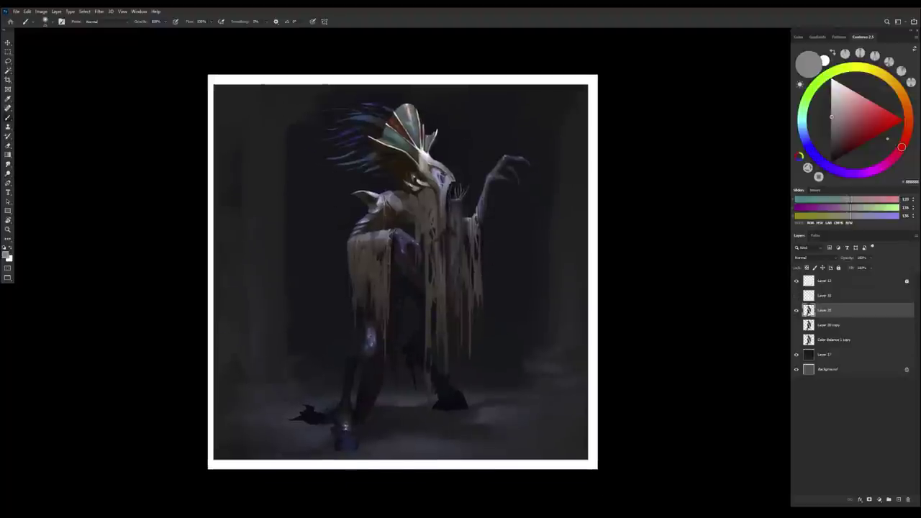
key(ctrl+j)
scroll(485, 181, up, 3)
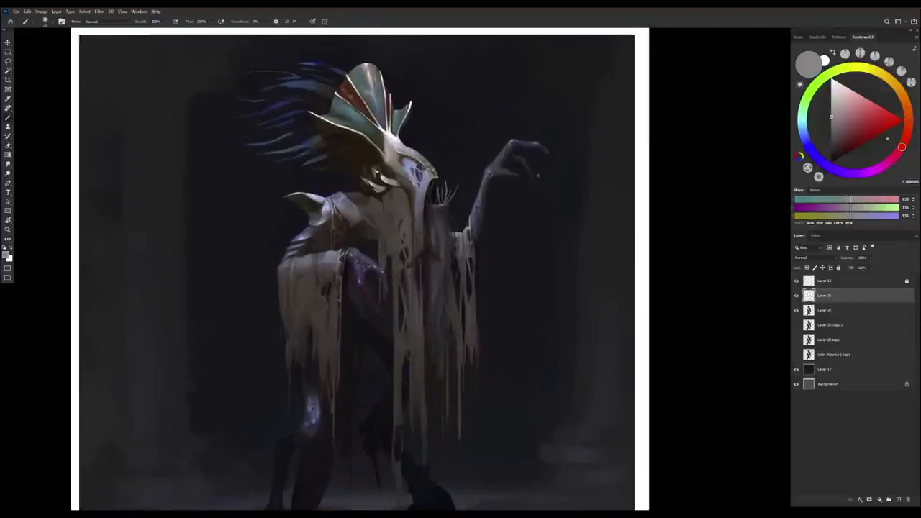
- Outline a small lantern silhouette below the raised hand with the Lasso and paint it near-black on the empty layer
key(l)
scroll(524, 193, up, 2)
drag(524, 187, 526, 201)
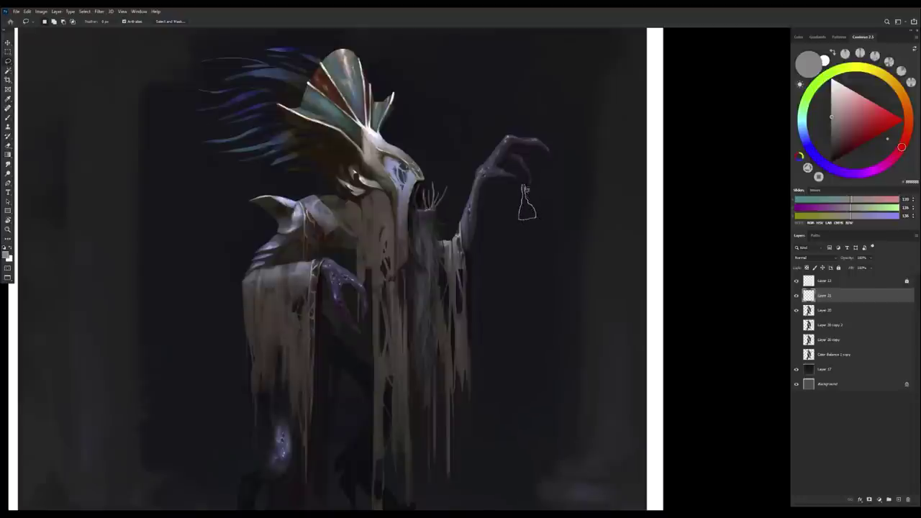
mouse_move(526, 191)
mouse_down()
mouse_move(540, 222)
mouse_move(547, 195)
mouse_up()
scroll(547, 196, down, 5)
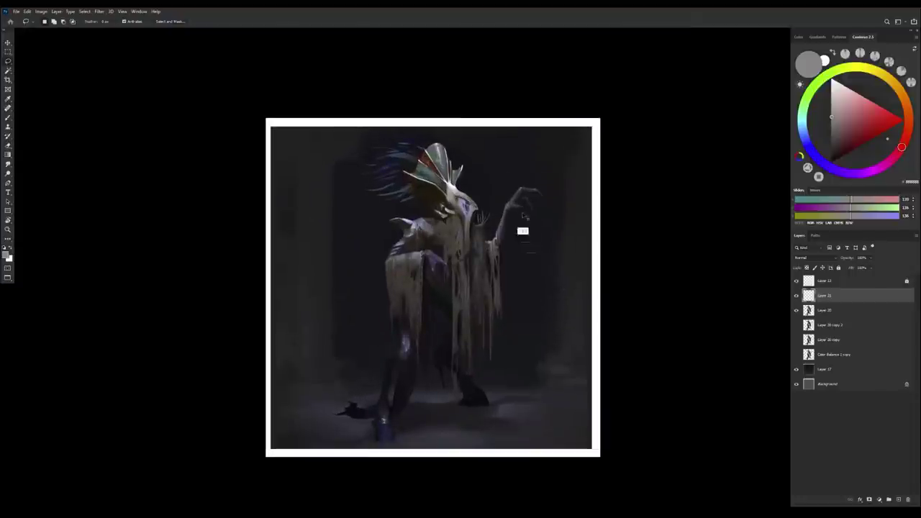
scroll(525, 216, up, 2)
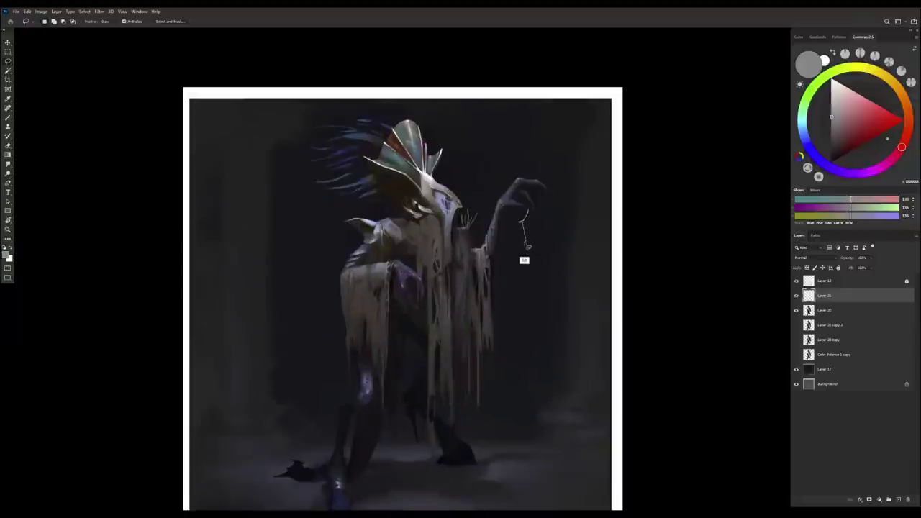
mouse_move(527, 246)
mouse_down()
mouse_move(548, 246)
mouse_move(532, 218)
mouse_move(527, 229)
mouse_up()
scroll(553, 266, up, 1)
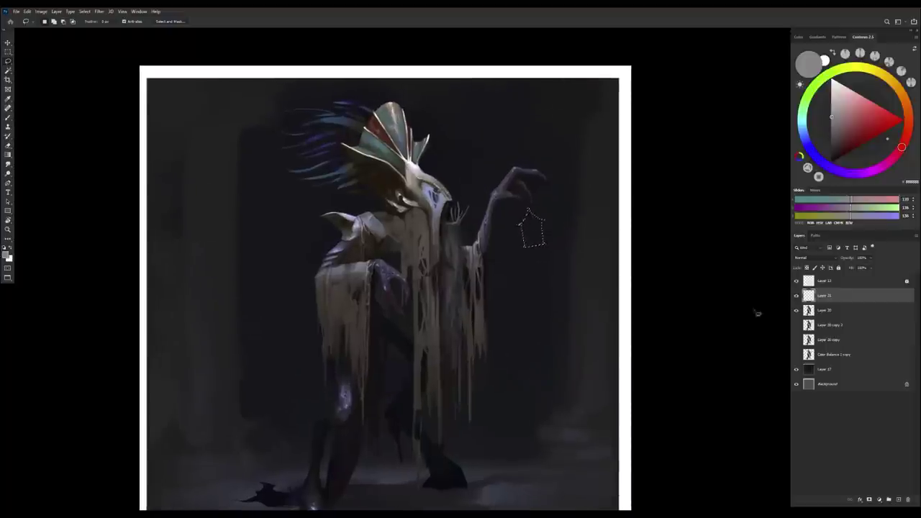
key(b)
key(d)
scroll(542, 319, up, 2)
- Add a layer clipped to the lantern silhouette and brush dark blue onto the lantern body
key(ctrl+j)
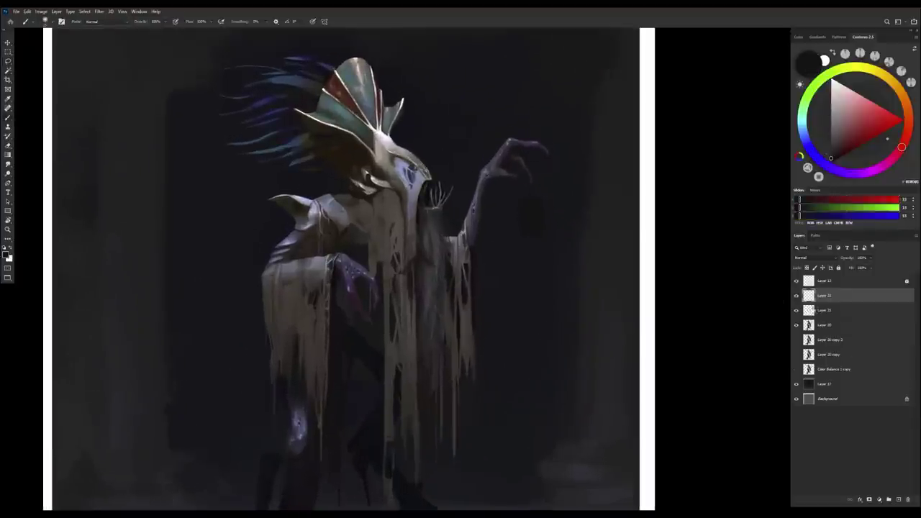
key(ctrl+0)
scroll(627, 159, up, 2)
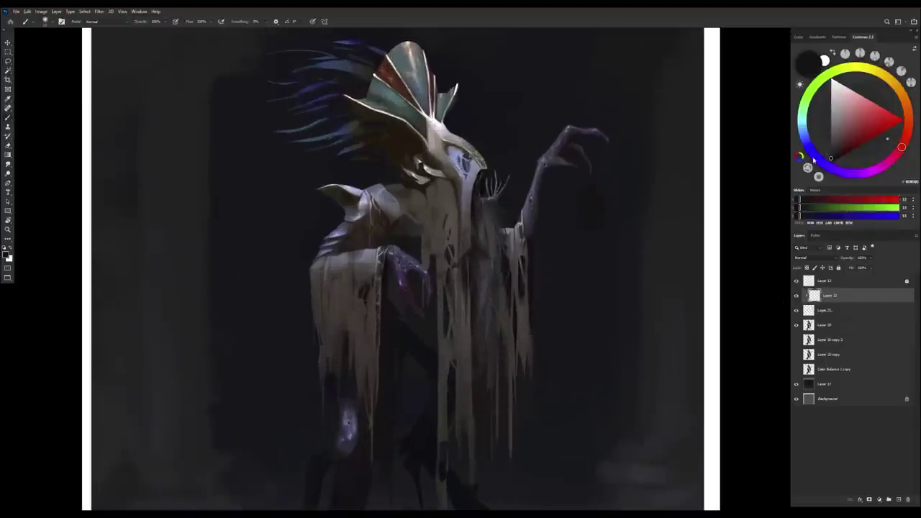
alt+click(627, 159)
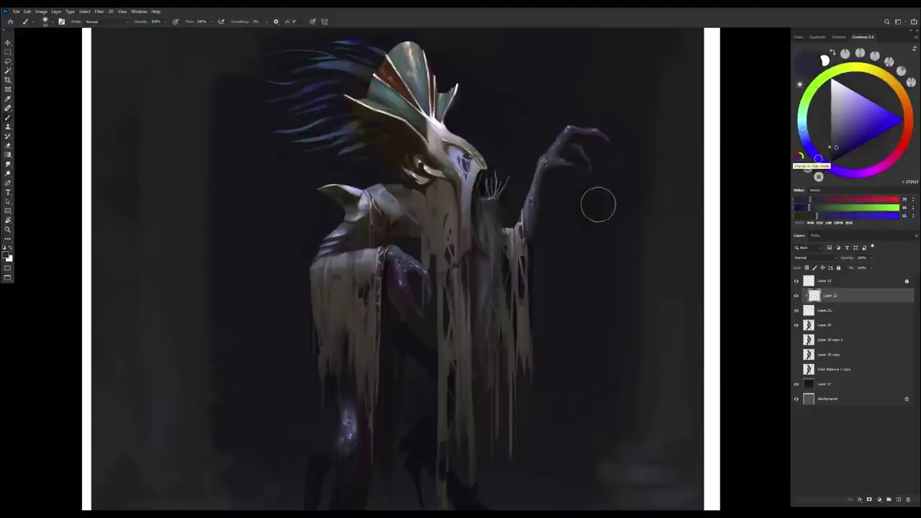
drag(591, 197, 591, 214)
- Raise the lightness of the lantern's blue tint with Hue/Saturation
key(ctrl+u)
drag(699, 140, 703, 140)
key(Return)
key(ctrl+0)
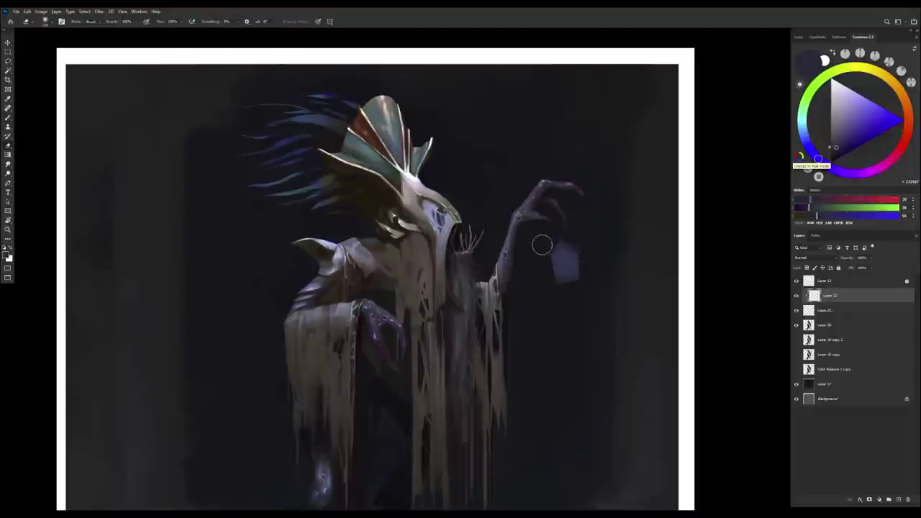
- Select the area around the top of the lantern's glass with the Lasso and delete the blue tint there
scroll(541, 278, up, 2)
key(l)
drag(547, 249, 585, 257)
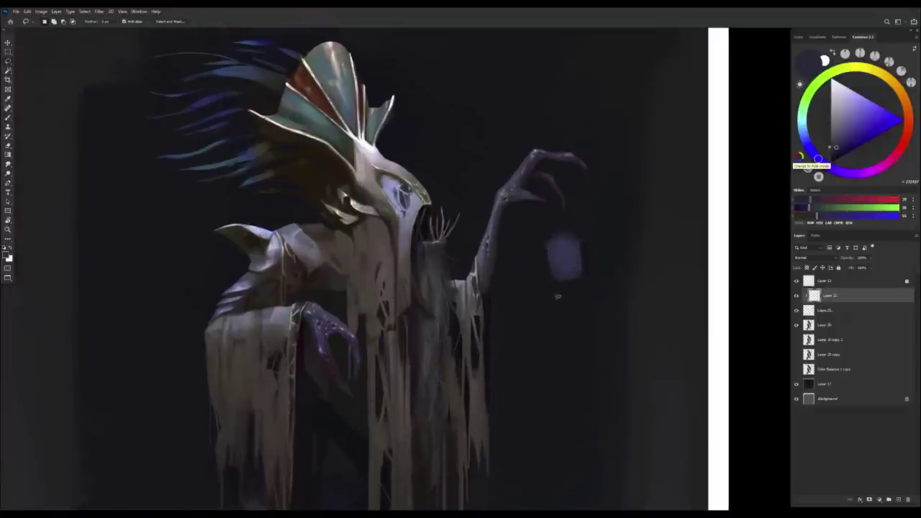
key(Delete)
- Select two narrow vertical strips across the lantern's glass and turn them into dark frame bars
click(551, 245)
click(561, 281)
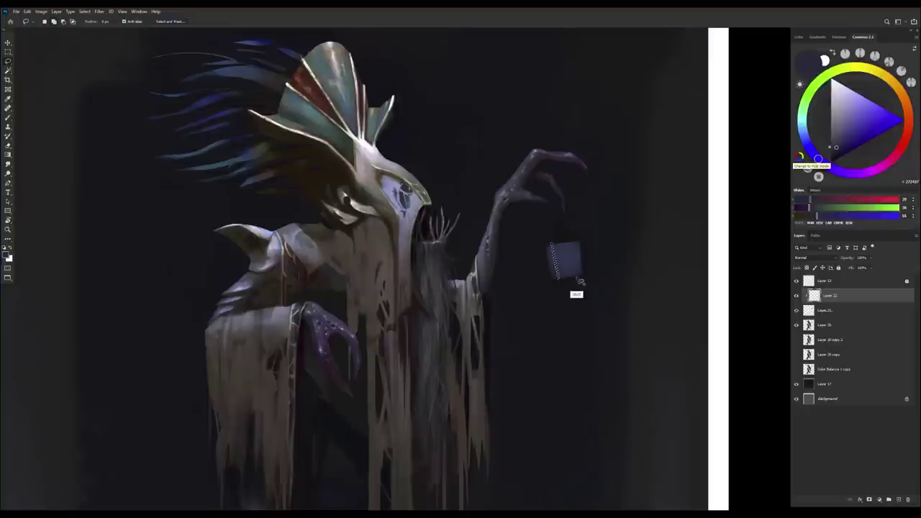
click(577, 282)
click(581, 245)
key(alt+BackSpace)
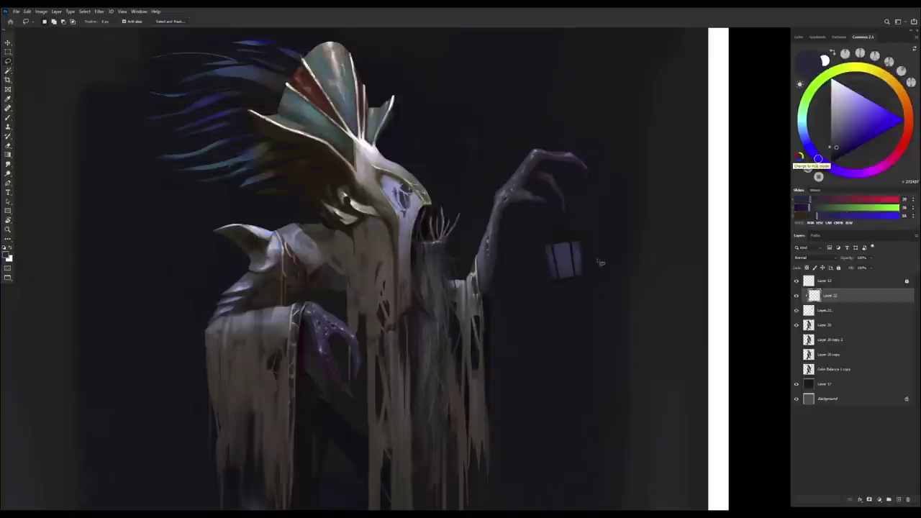
- Shift the lantern's glass to a deeper, more saturated blue with Hue/Saturation
scroll(581, 287, down, 2)
scroll(581, 295, up, 1)
key(b)
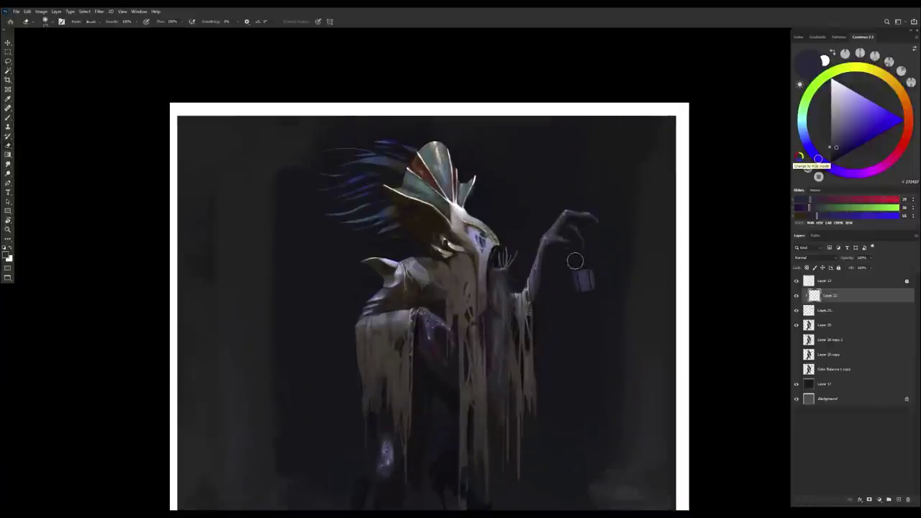
key(ctrl+u)
scroll(617, 251, up, 1)
key(Return)
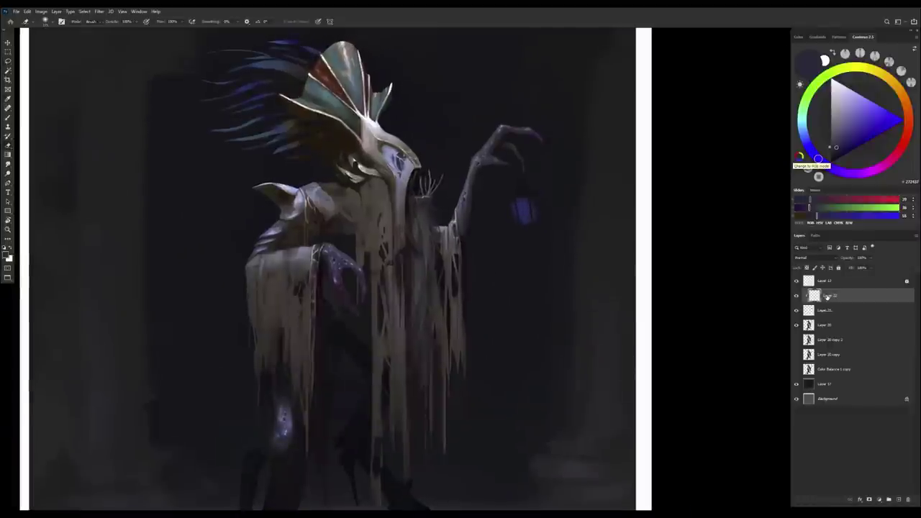
- Paint a pale blue glow over the lantern on a new layer, clip it to the lantern, and set it to Color Dodge
click(898, 499)
scroll(540, 216, up, 1)
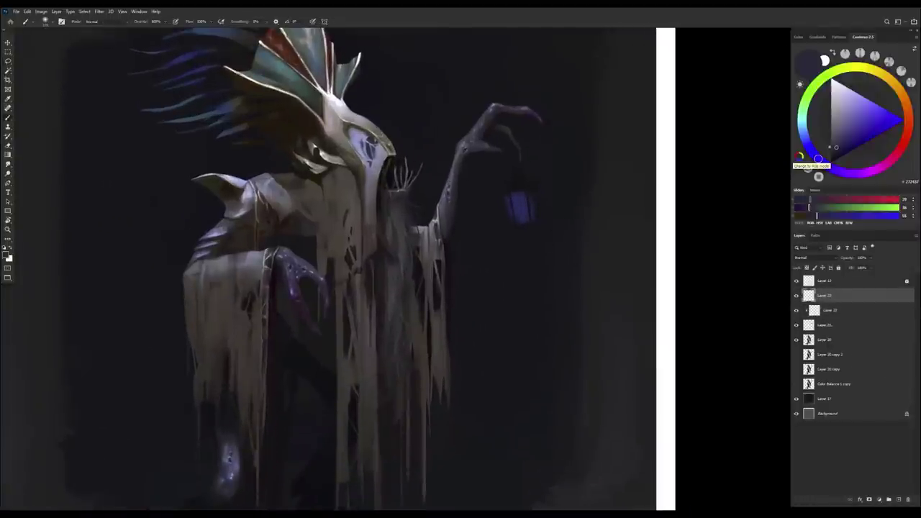
click(807, 143)
click(848, 110)
drag(535, 212, 521, 214)
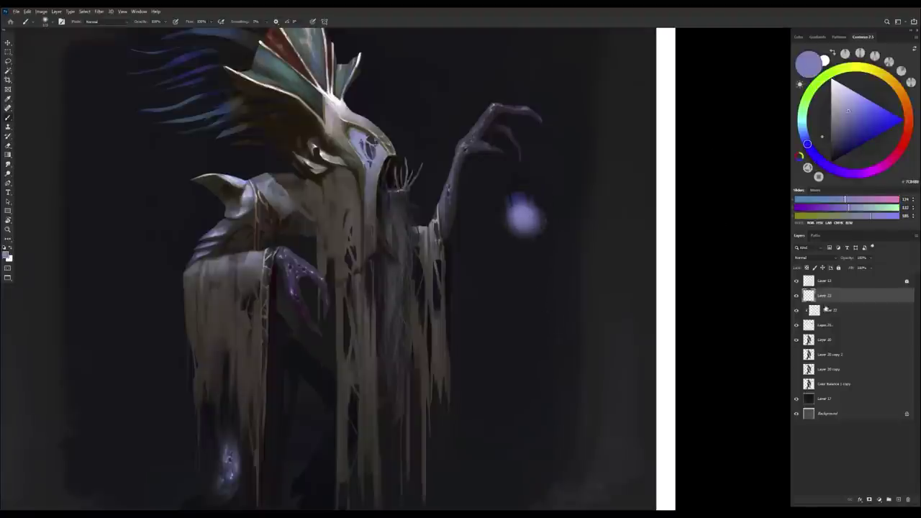
alt+click(831, 302)
scroll(812, 260, down, 3)
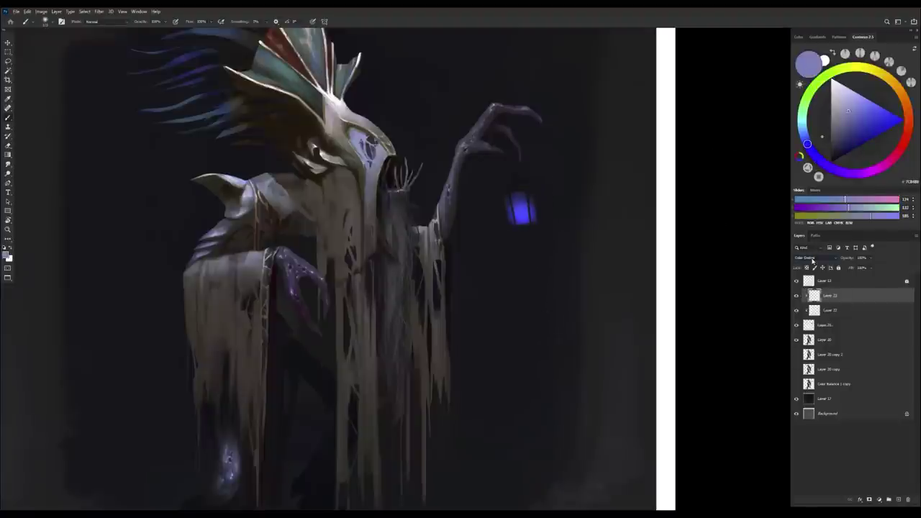
- Add another clipped layer, paint a light purple glow inside the lower lantern, and try brighter blend modes such as Vivid Light
key(ctrl+0)
key(ctrl+shift+alt+n)
alt+click(810, 303)
click(867, 173)
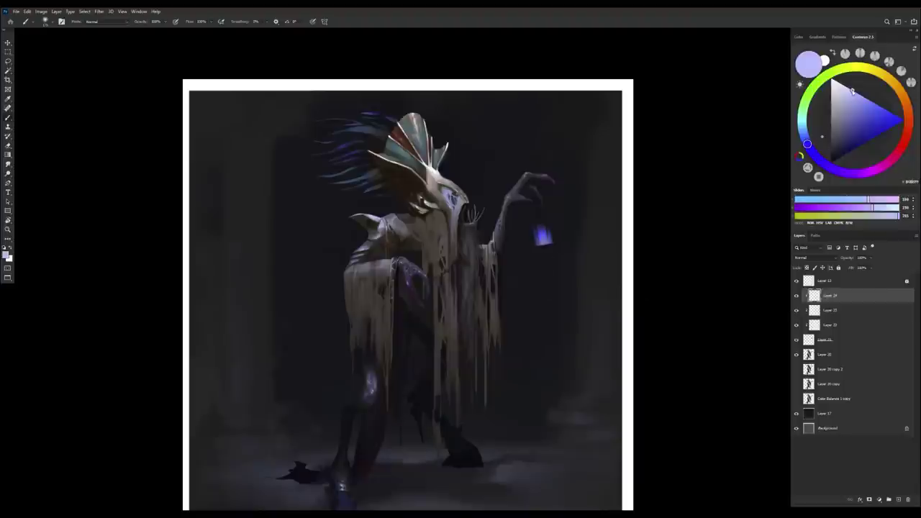
click(852, 90)
drag(542, 236, 543, 246)
scroll(809, 260, down, 4)
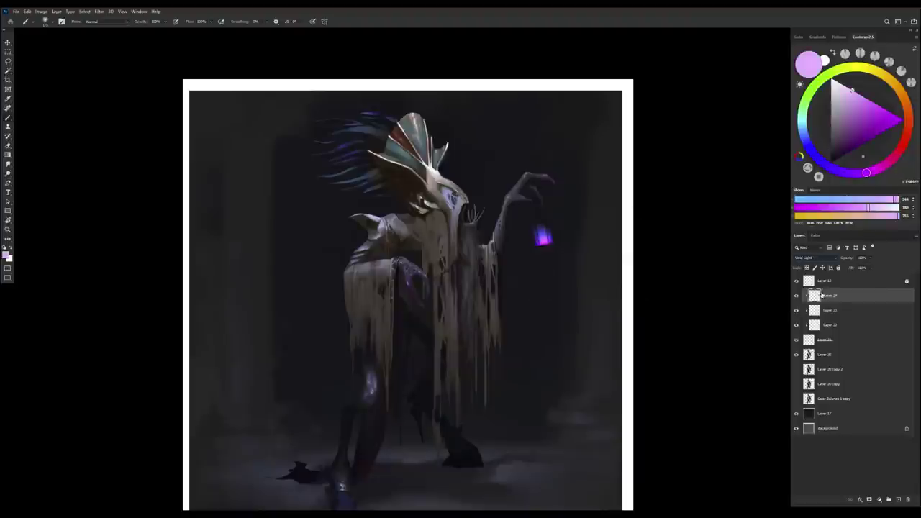
- Shift the hue of the purple lantern glow toward green with Hue/Saturation
key(ctrl+u)
drag(694, 103, 666, 104)
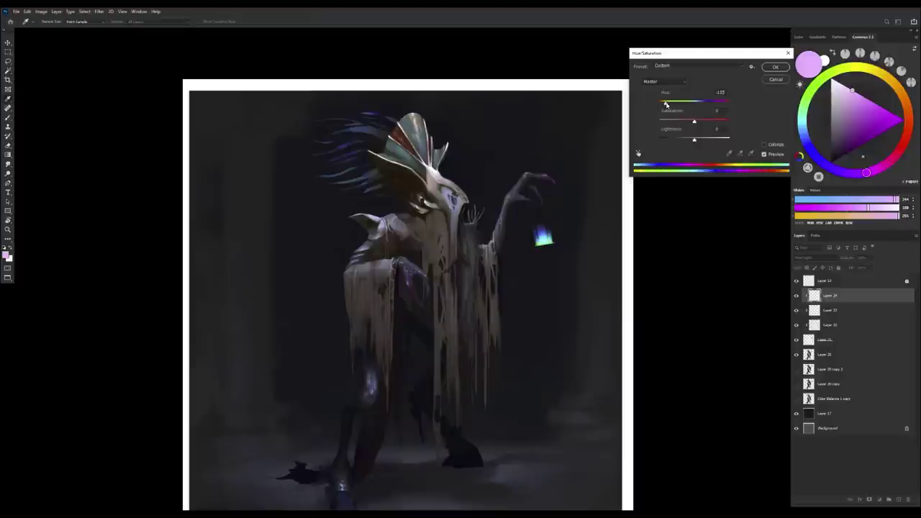
key(Return)
- Set the top glow layer's blend mode to Color Dodge and lower its lightness to -24 with Hue/Saturation
scroll(813, 260, up, 1)
scroll(813, 259, down, 1)
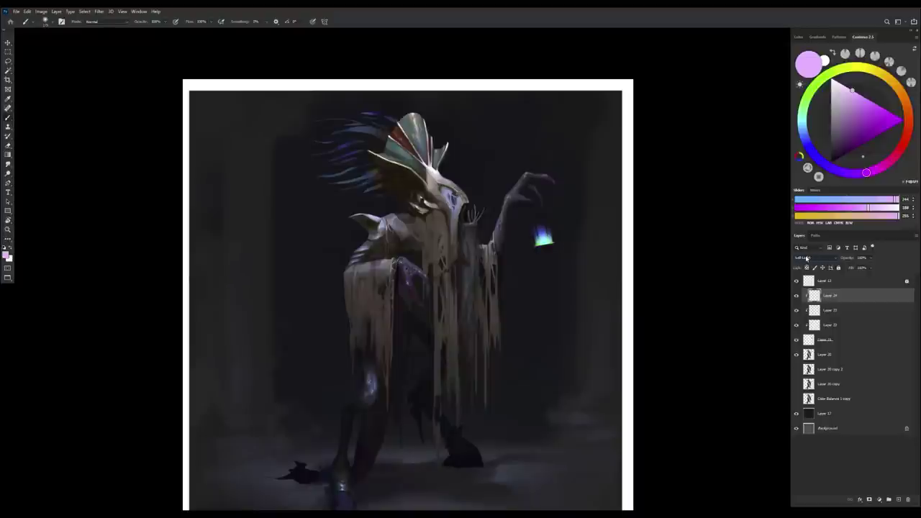
click(806, 258)
click(813, 325)
key(ctrl+u)
drag(695, 141, 686, 141)
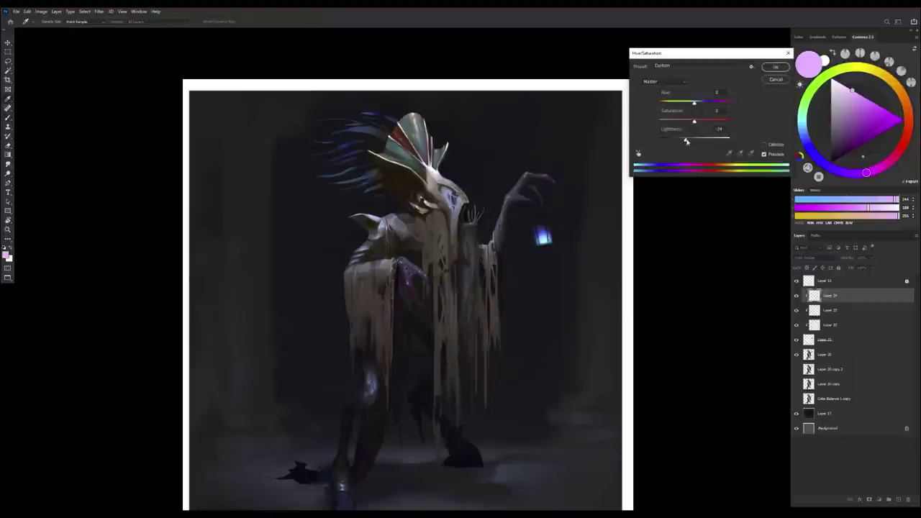
key(Return)
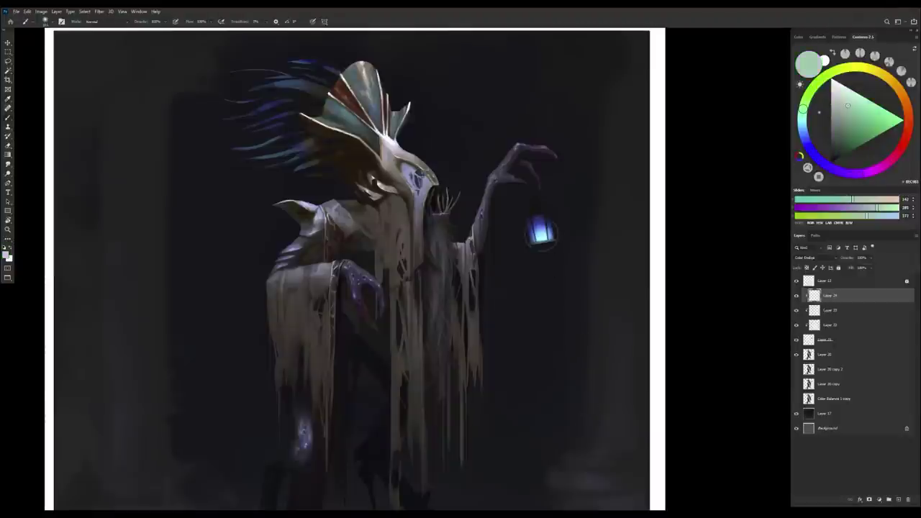
- Select the lantern's vertical bars with the Lasso, clear the glow over them, and return to the lowest clipped lantern layer
key(l)
scroll(544, 261, up, 1)
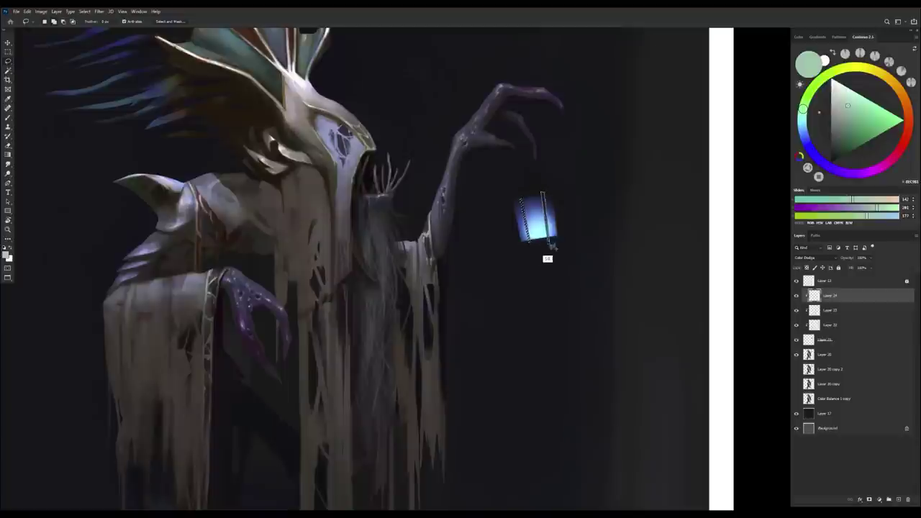
key(b)
scroll(527, 249, down, 2)
key(alt+bracketleft)
key(alt+bracketleft)
scroll(628, 244, down, 3)
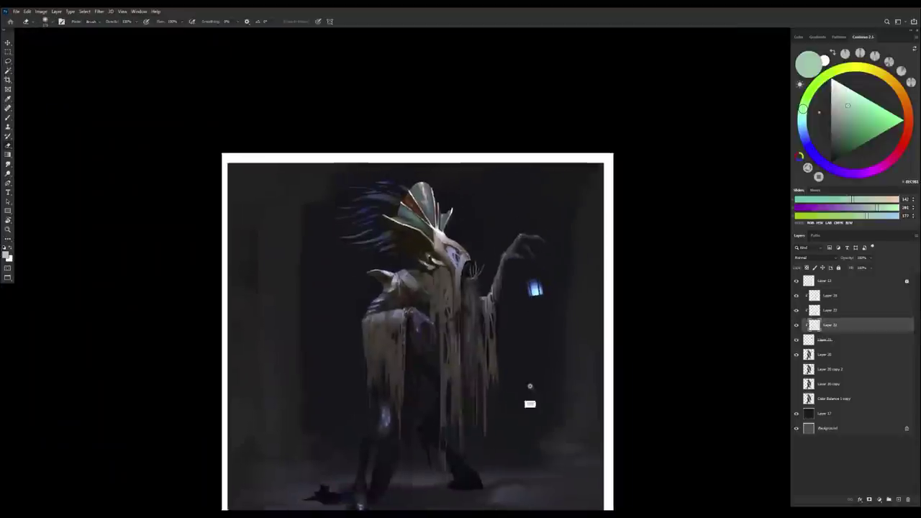
scroll(539, 410, up, 1)
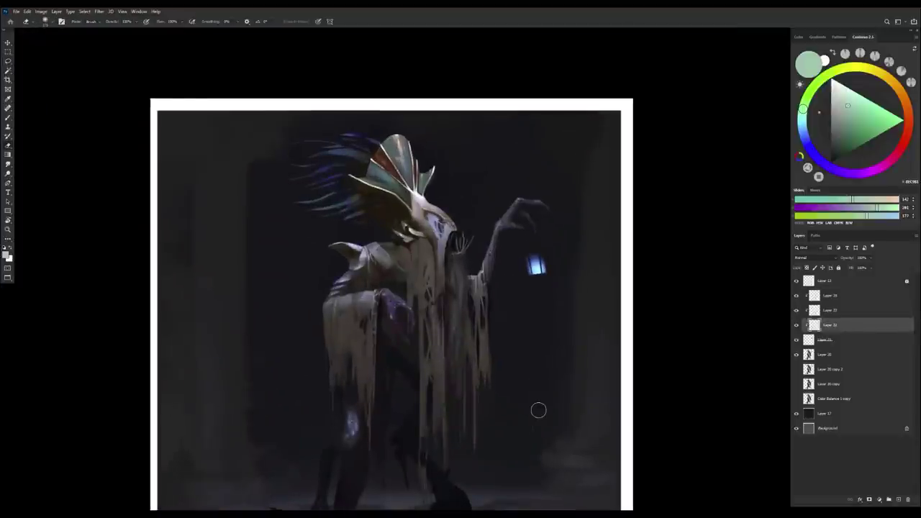
- Add a new clipped layer above the top lantern glow, sample the lantern's pale blue, and set the blend mode to Vivid Light
scroll(561, 324, down, 2)
click(826, 296)
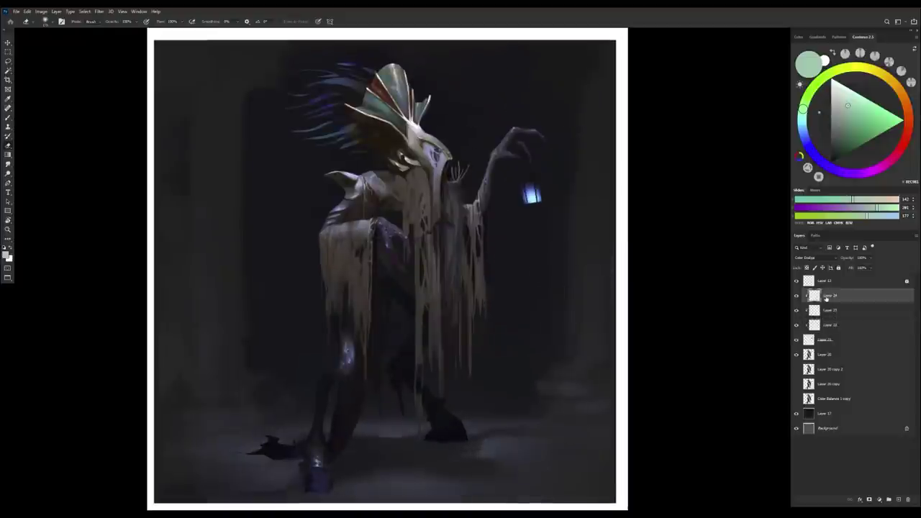
click(898, 499)
alt+click(531, 193)
click(813, 258)
click(813, 355)
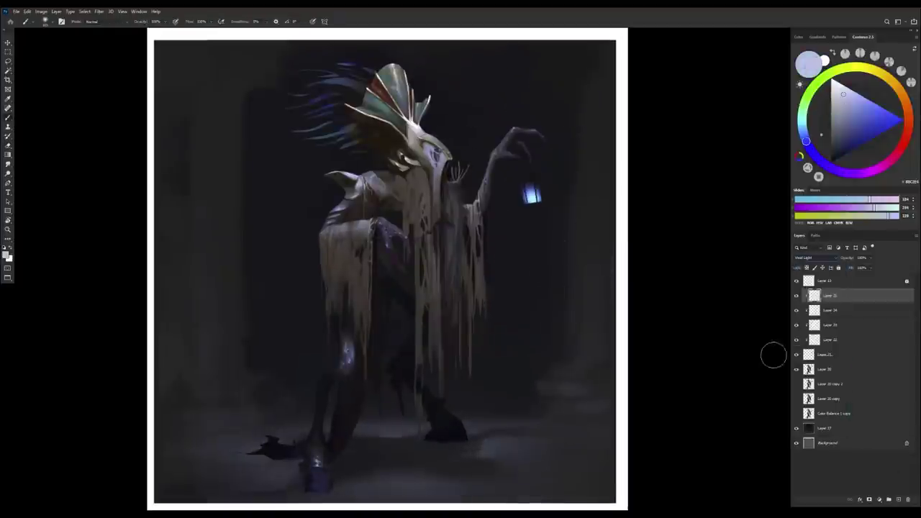
- Slightly raise the lightness of the new Vivid Light layer's lantern paint with Hue/Saturation and bring up the brush presets
scroll(531, 191, up, 1)
key(ctrl+u)
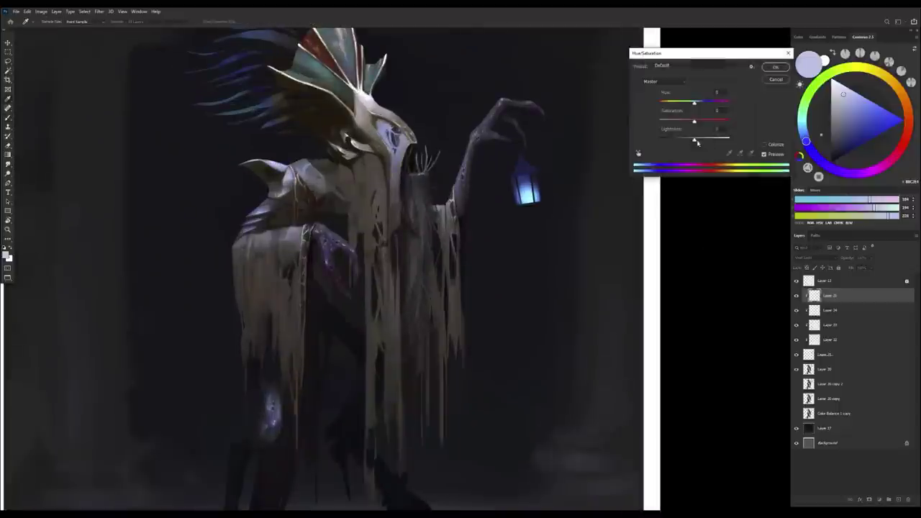
drag(696, 143, 701, 141)
click(775, 67)
key(b)
scroll(529, 189, up, 1)
right_click(544, 159)
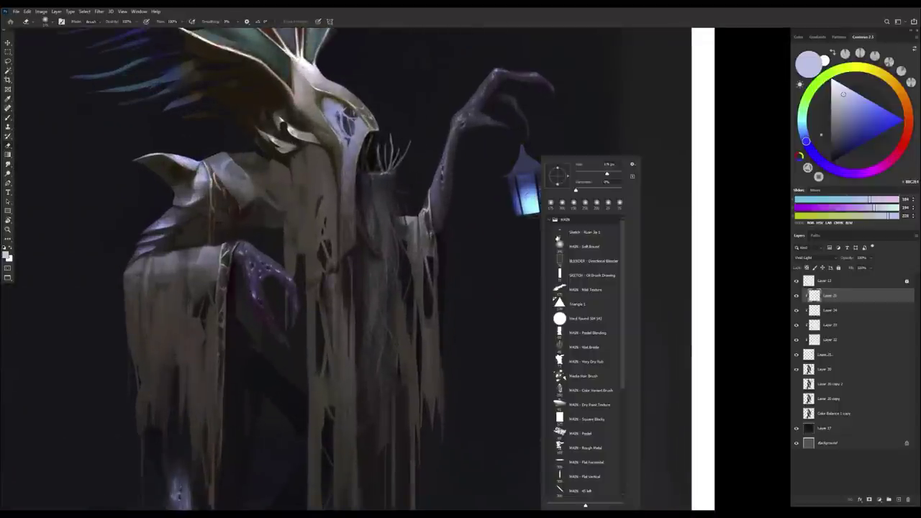
click(542, 159)
right_click(542, 159)
click(541, 160)
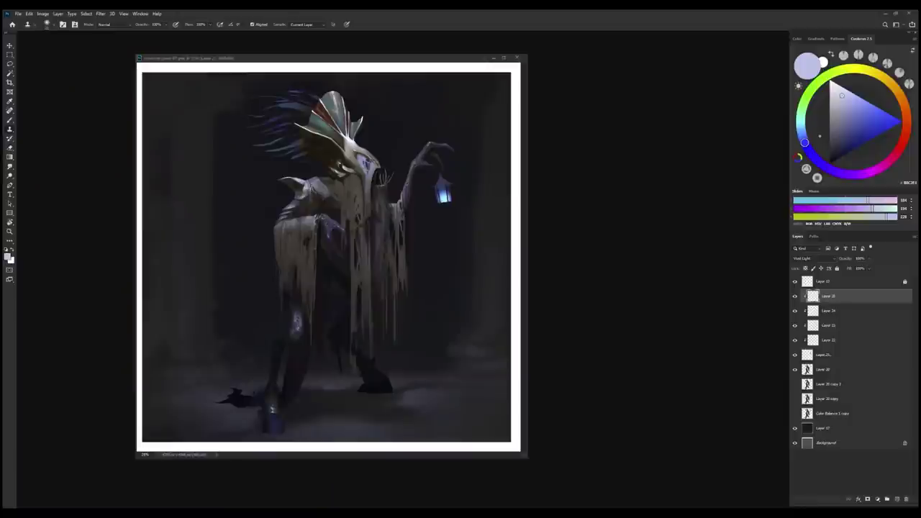
- Set the top lantern layer's blend mode to Normal and darken its pale roof and base paint with Hue/Saturation
key(b)
key(ctrl+plus)
key(ctrl+plus)
key(ctrl+plus)
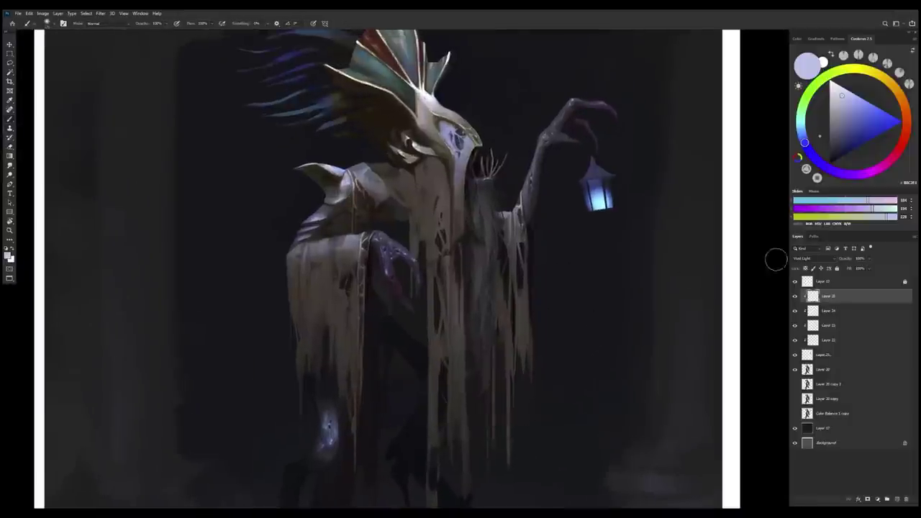
alt+click(796, 296)
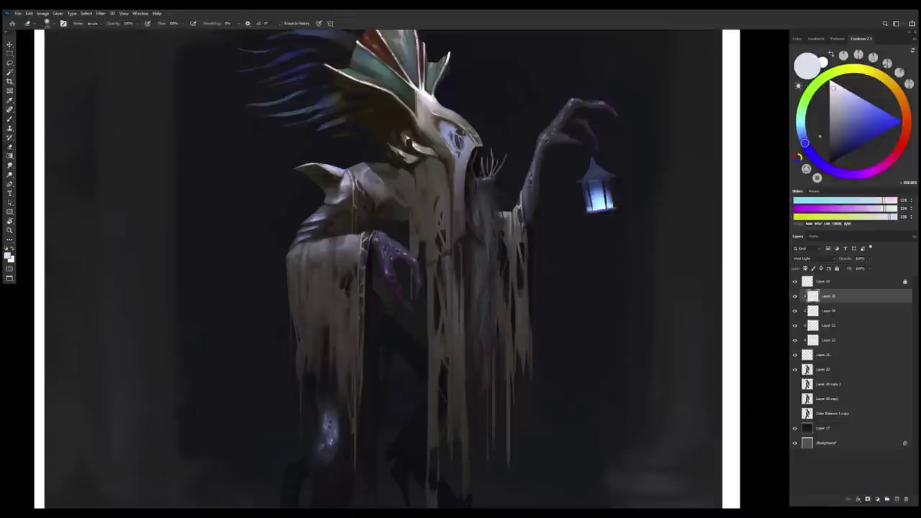
click(813, 258)
key(Escape)
key(ctrl+u)
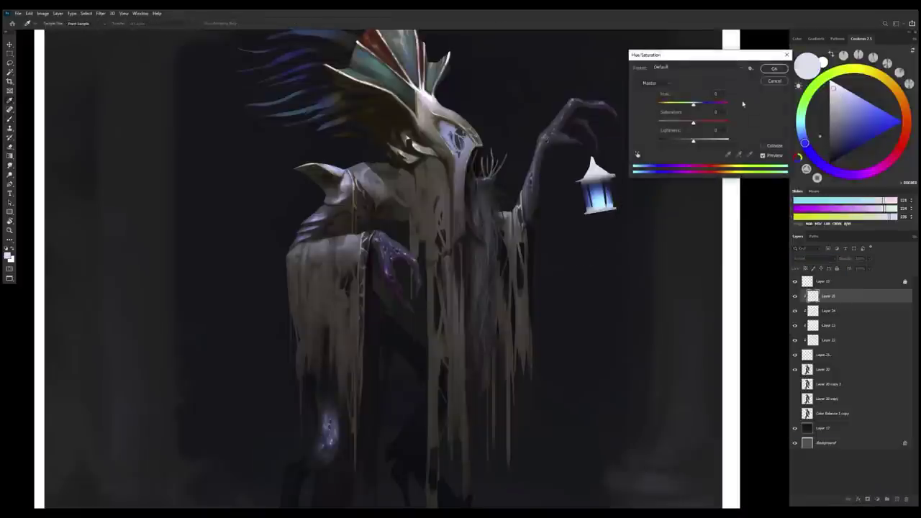
drag(693, 142, 668, 142)
key(Return)
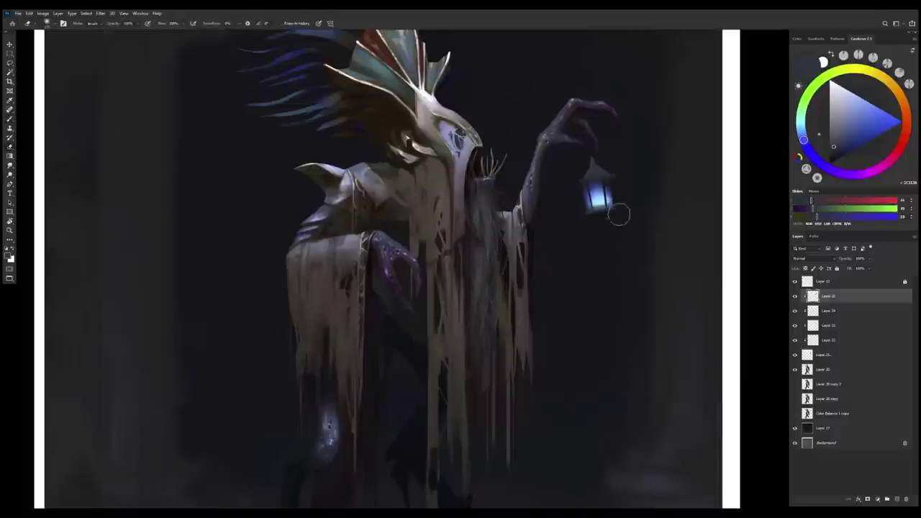
- Move the darkened layer beneath the three clipped glow layers and clean up the lantern's roof, frame and base
key(ctrl+bracketleft)
key(ctrl+bracketleft)
key(ctrl+bracketleft)
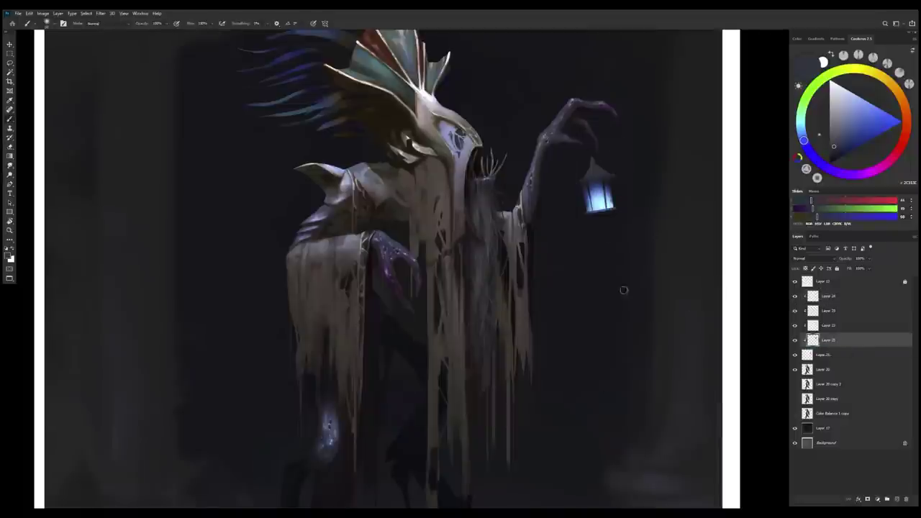
scroll(598, 210, up, 2)
key(e)
mouse_move(580, 237)
mouse_down()
mouse_move(595, 242)
mouse_move(570, 225)
mouse_up()
mouse_move(601, 240)
mouse_down()
mouse_move(603, 216)
mouse_move(570, 266)
mouse_up()
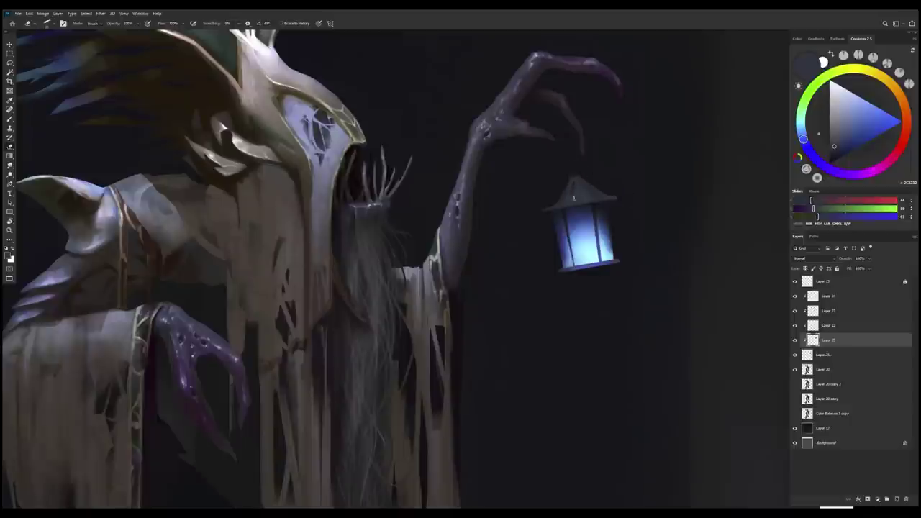
- Shade the lantern's conical roof and rim with dark grey-blue tones sampled from the lantern
key(b)
alt+click(576, 190)
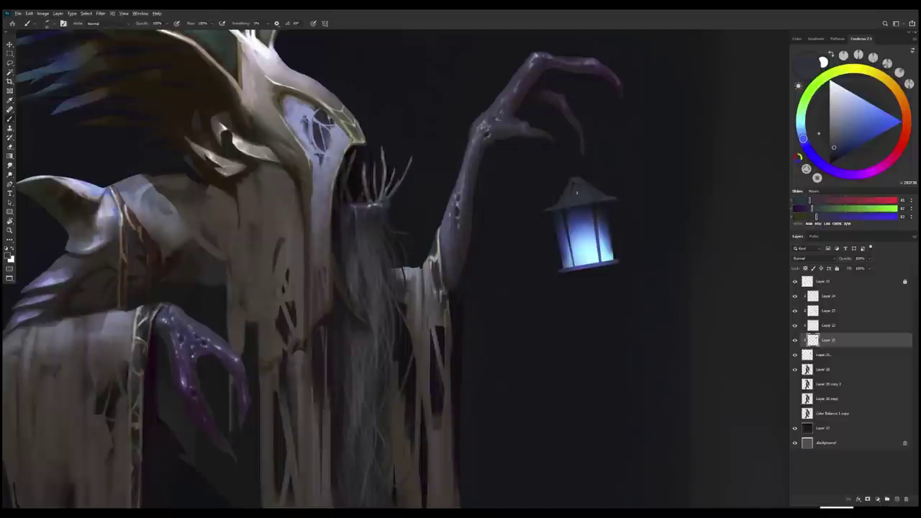
alt+click(576, 192)
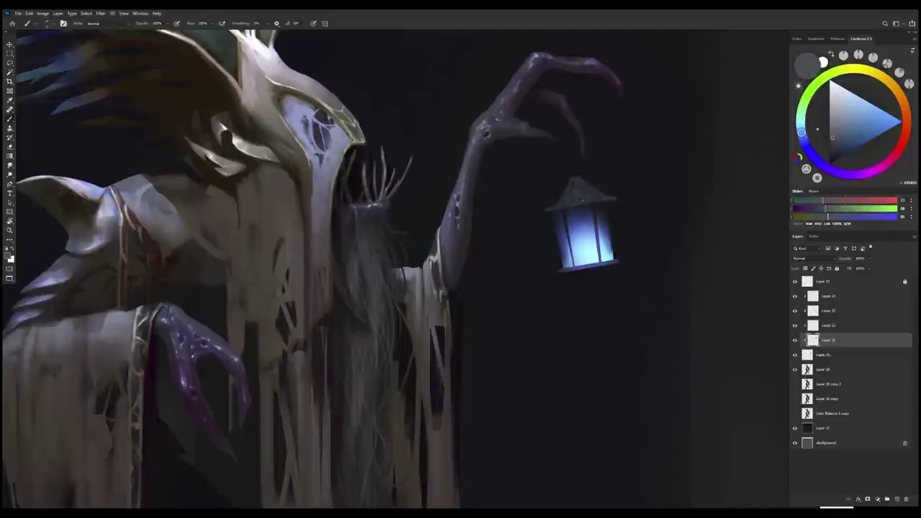
alt+click(579, 200)
alt+click(580, 203)
alt+click(559, 227)
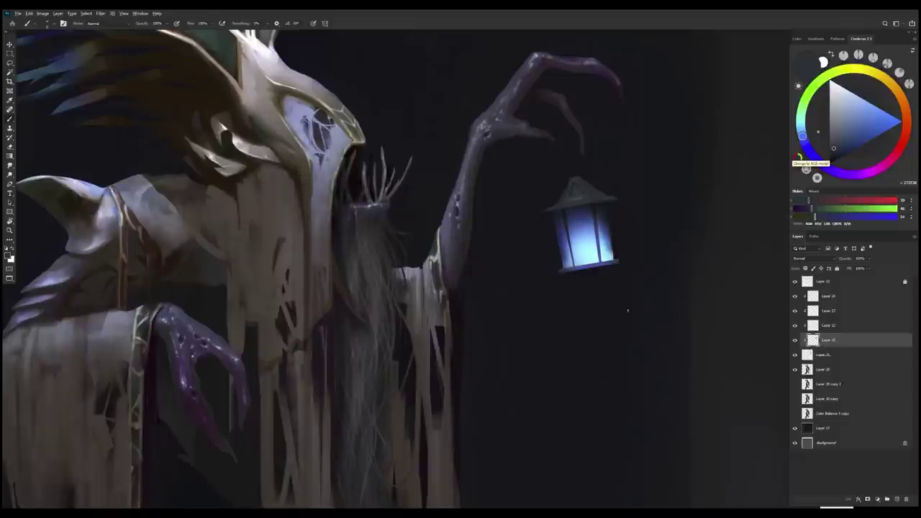
- Group the glow layers, hide the group to repaint the lantern's dark interior and posts, and compare with the glow on and off
key(ctrl+g)
click(796, 293)
alt+click(590, 265)
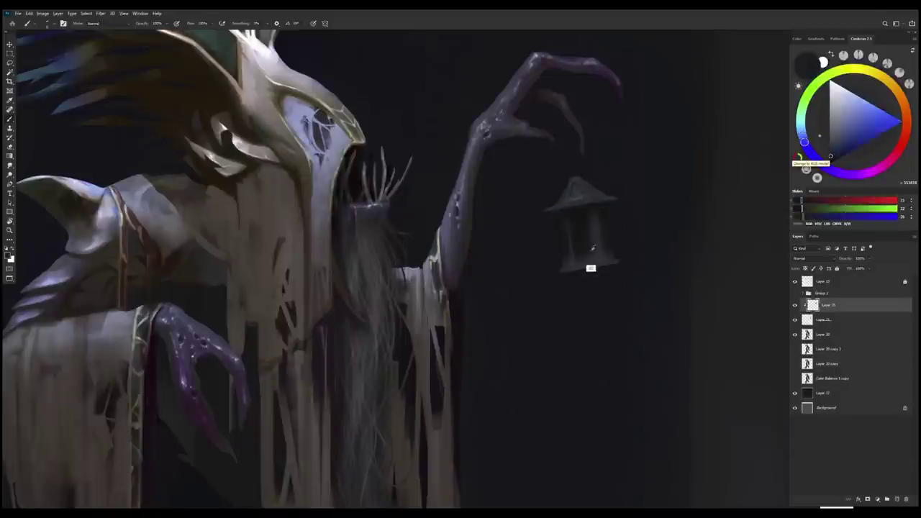
alt+click(598, 228)
alt+click(593, 211)
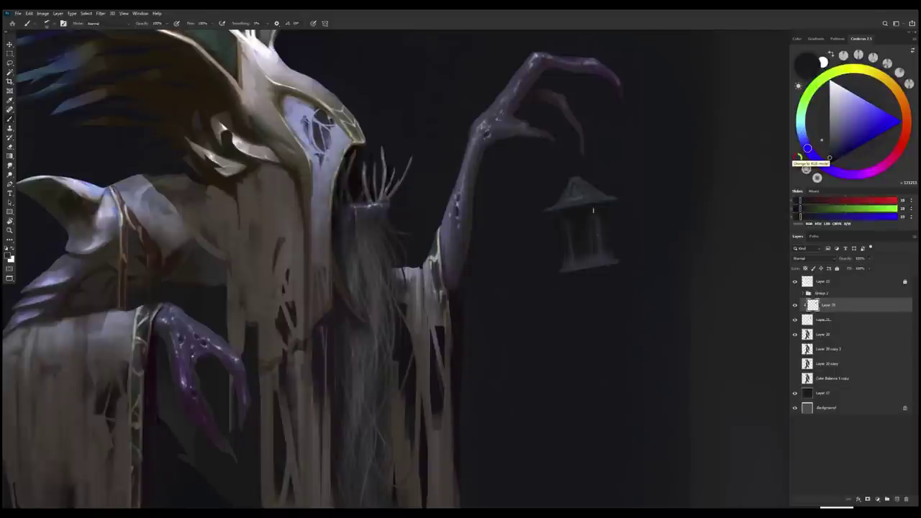
alt+click(570, 239)
alt+click(595, 214)
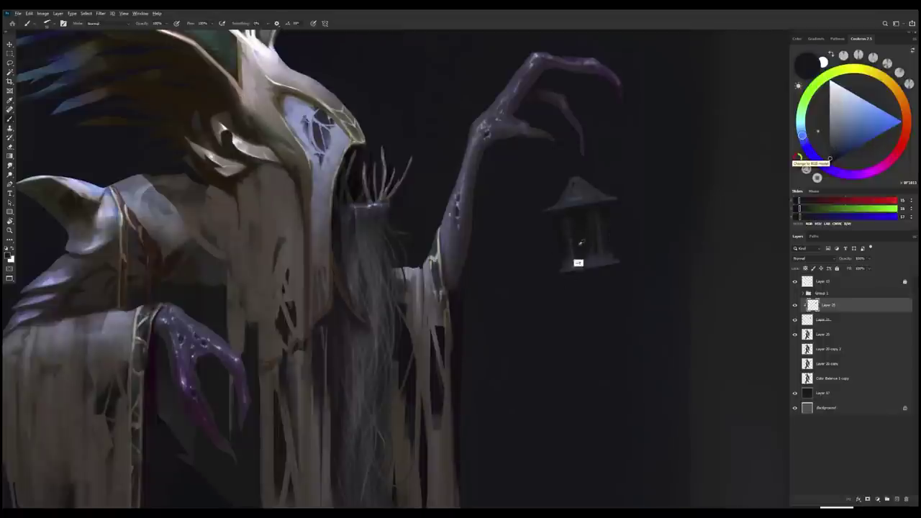
alt+click(613, 255)
click(795, 294)
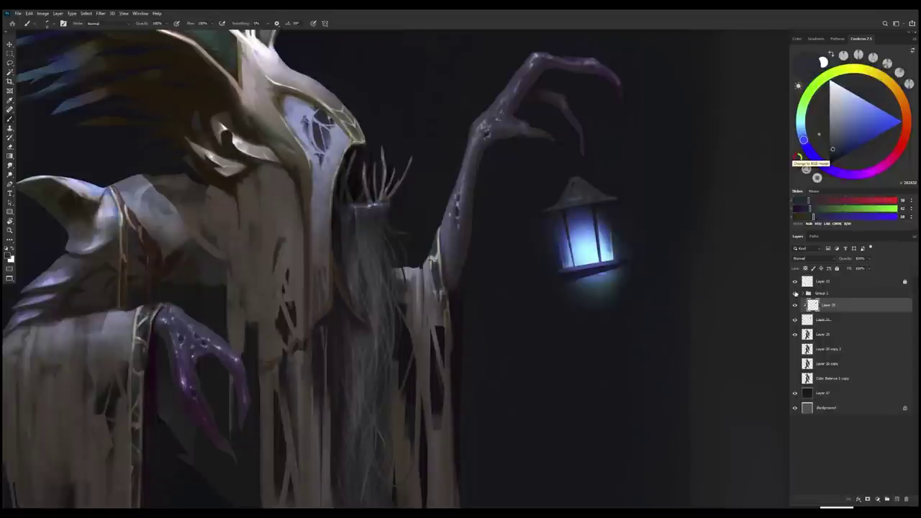
click(796, 294)
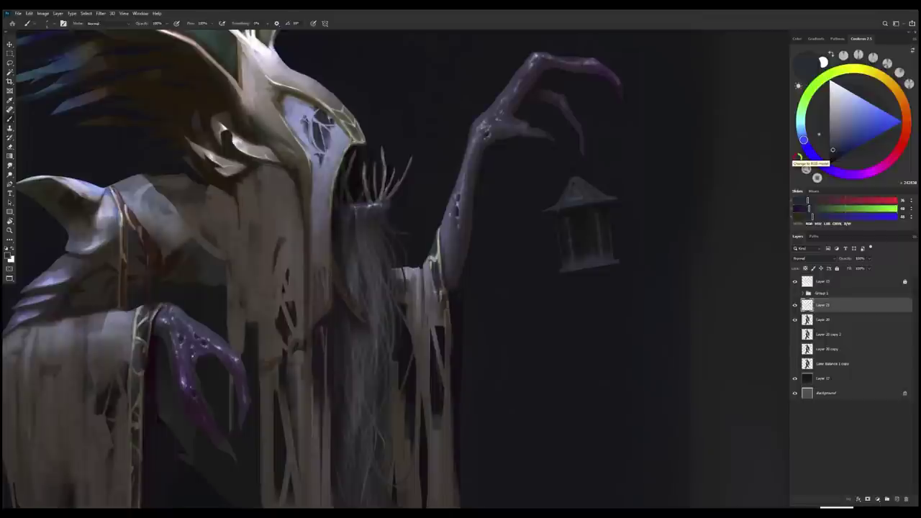
- Repaint the lantern's roof corners, frame posts and base edges with sampled dark tones on the merged lantern layer
alt+click(556, 206)
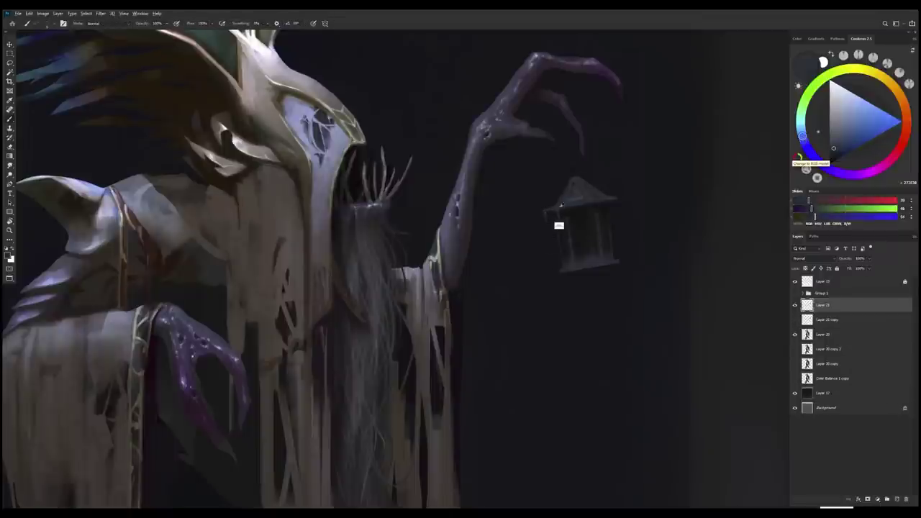
alt+click(560, 209)
alt+click(598, 206)
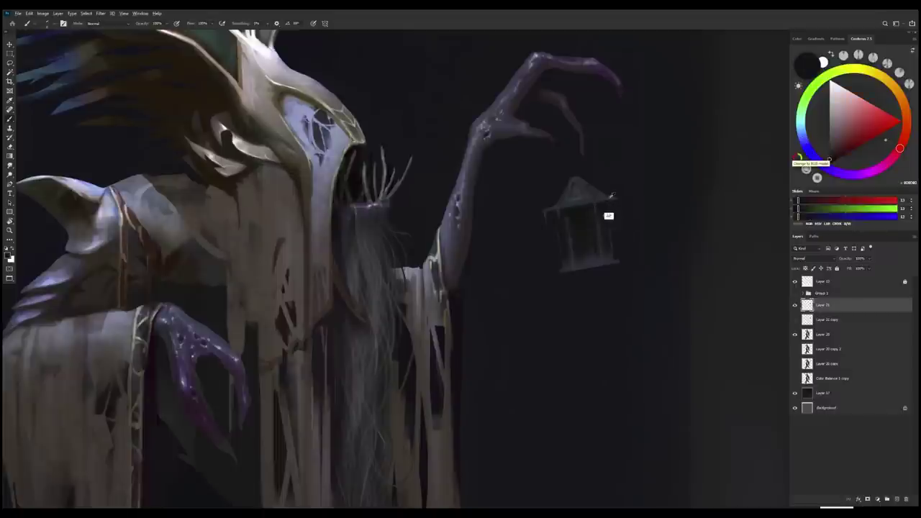
alt+click(611, 196)
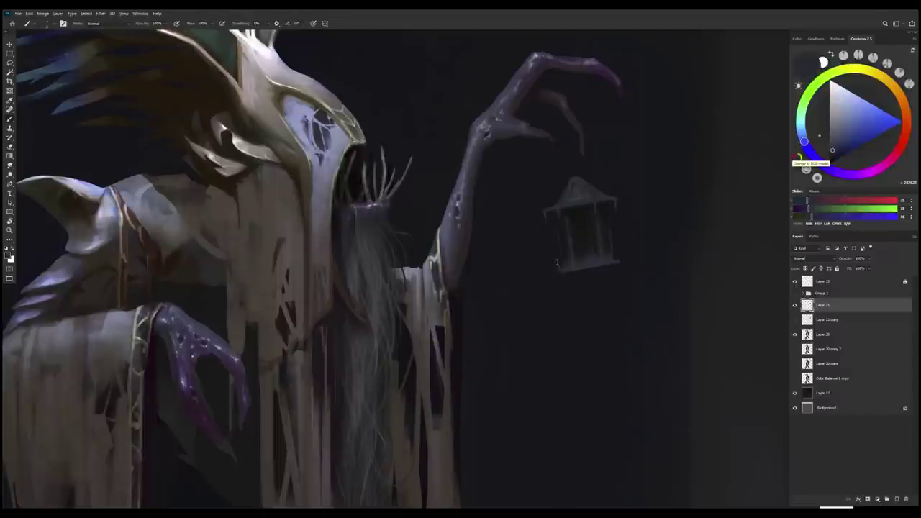
alt+click(598, 228)
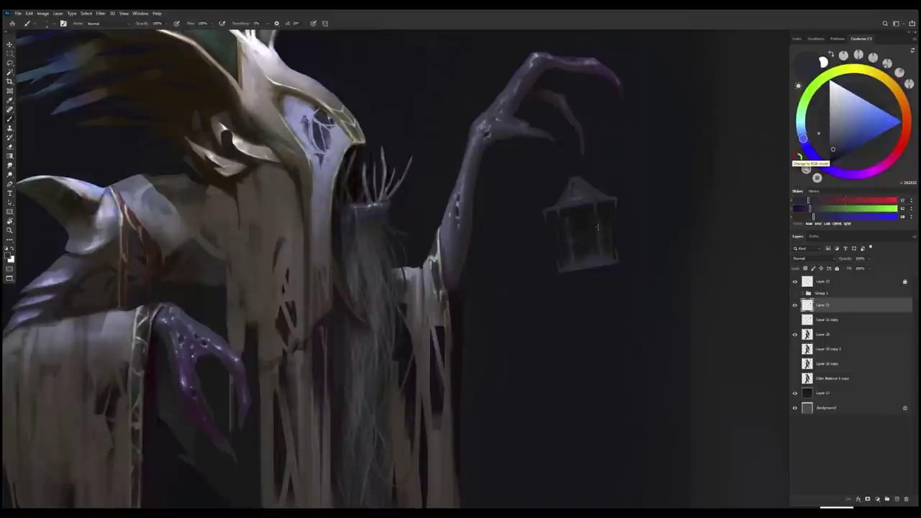
alt+click(574, 245)
- Paint thin cords hanging down from the lantern's corners and a curved chain sagging below its base
scroll(594, 264, down, 2)
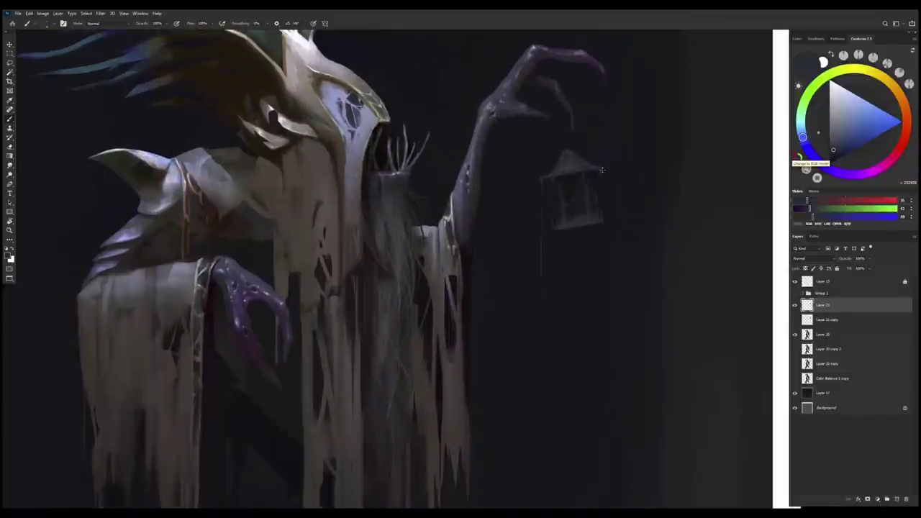
alt+click(593, 265)
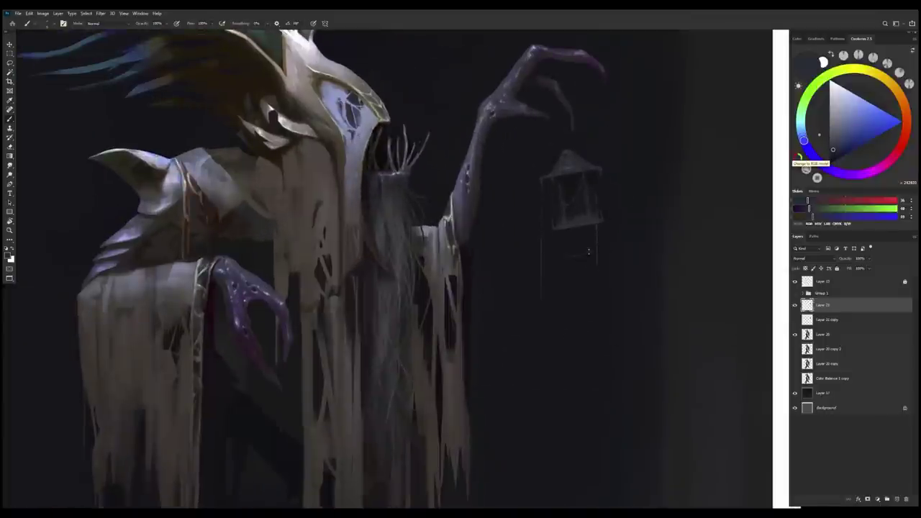
scroll(551, 191, up, 3)
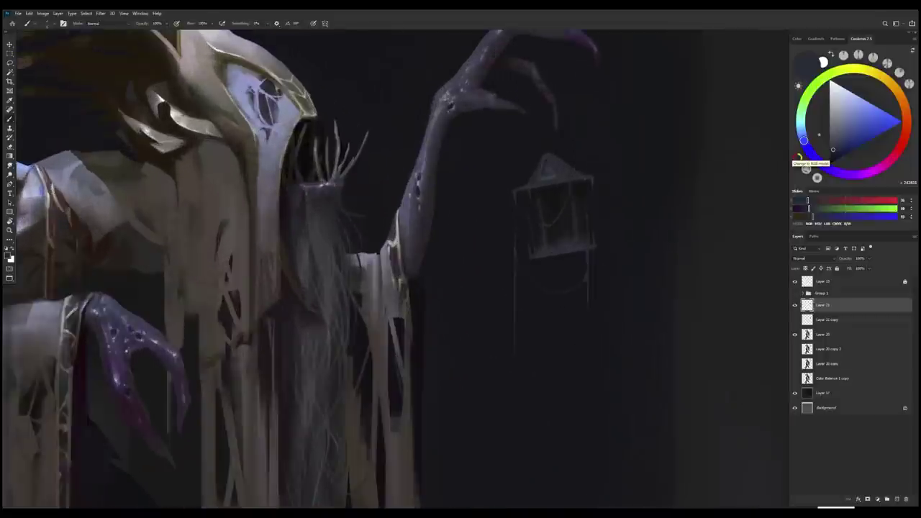
- Add ridges and grey-blue highlights to the lantern's roof panels using sampled dark and light tones
alt+click(551, 191)
alt+click(565, 169)
alt+click(565, 169)
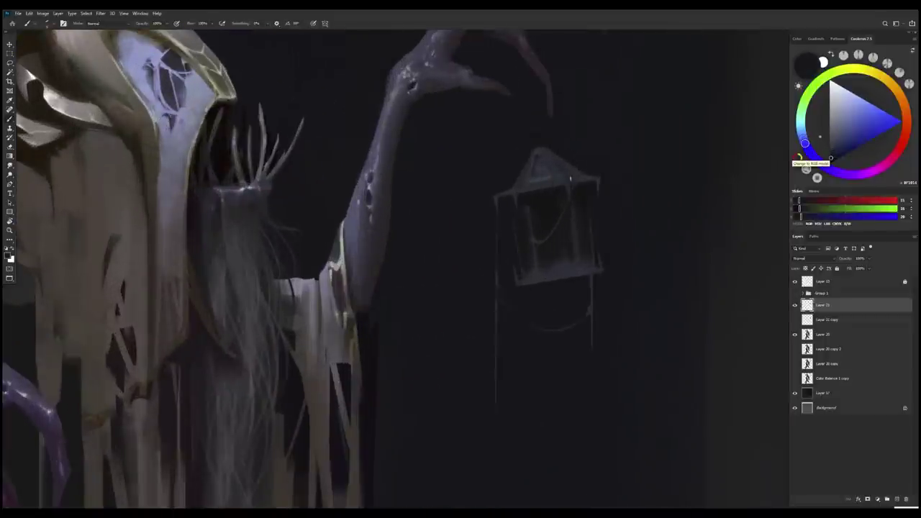
alt+click(557, 162)
alt+click(539, 197)
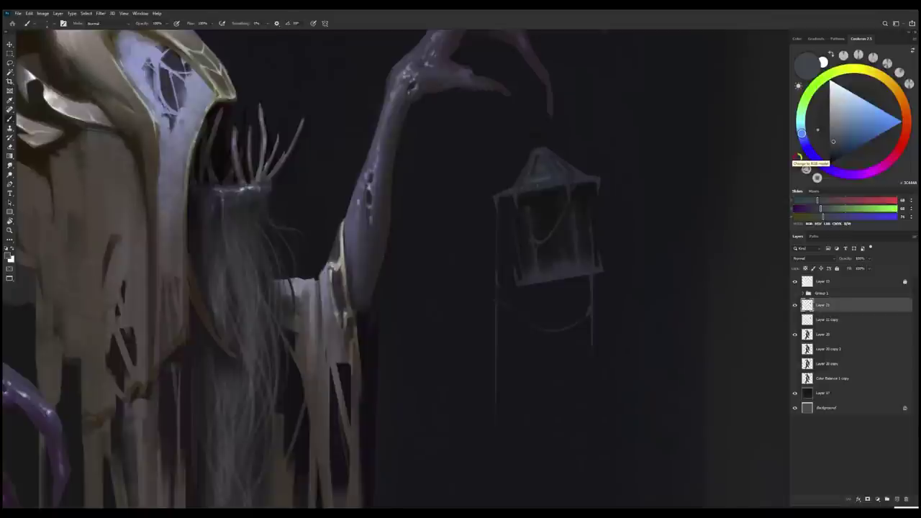
scroll(597, 281, down, 5)
scroll(597, 281, up, 5)
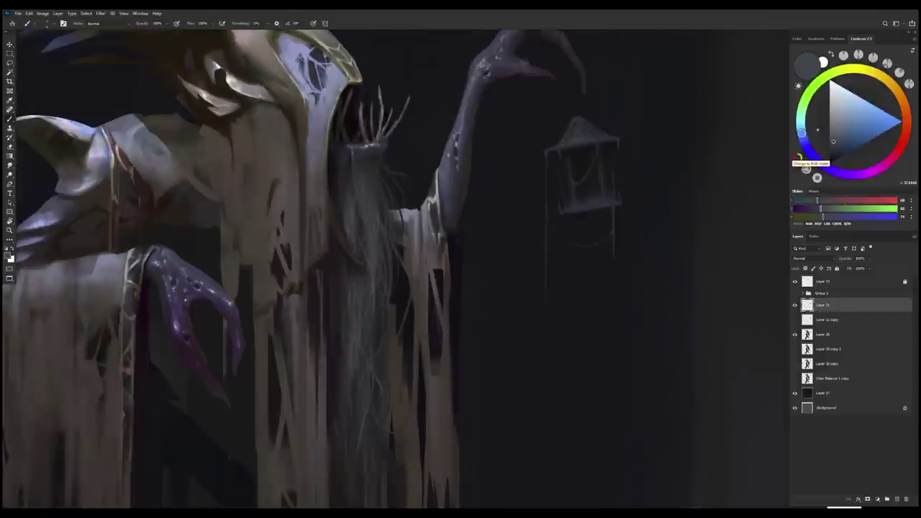
- Paint a hanging ring with small radiating spikes at the lantern's peak and sharpen the roof edges and frame
alt+click(575, 111)
alt+click(579, 137)
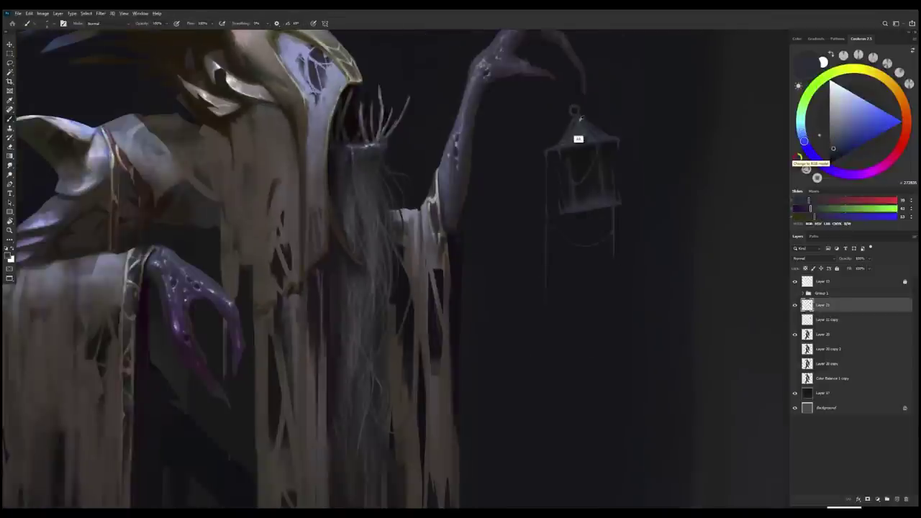
scroll(599, 149, up, 2)
alt+click(545, 130)
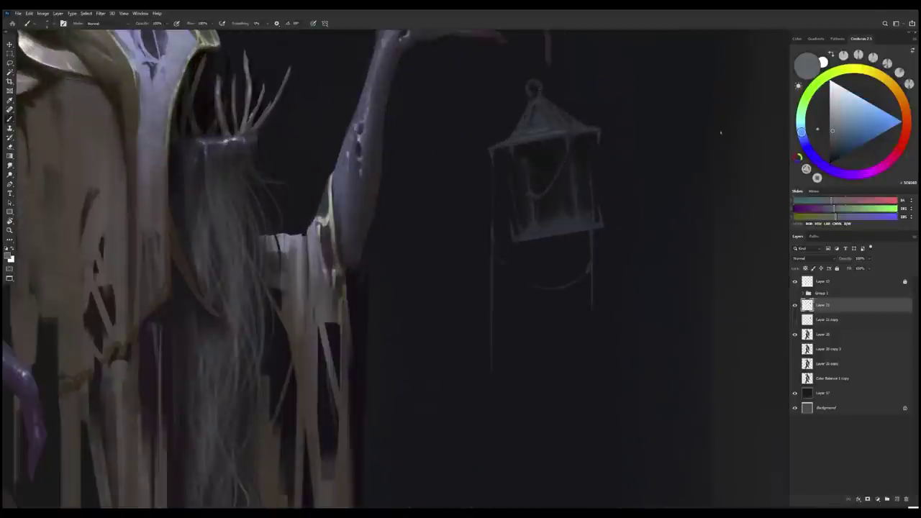
scroll(533, 87, down, 3)
scroll(537, 137, up, 3)
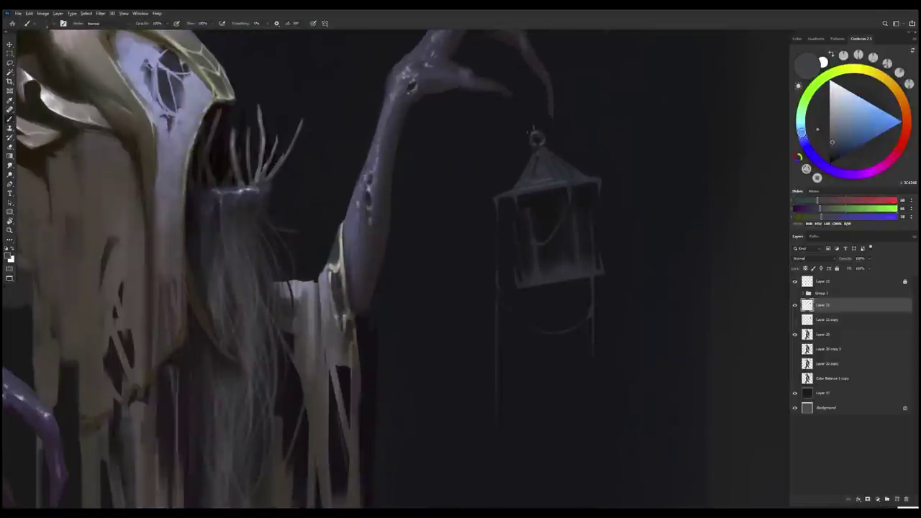
alt+click(536, 139)
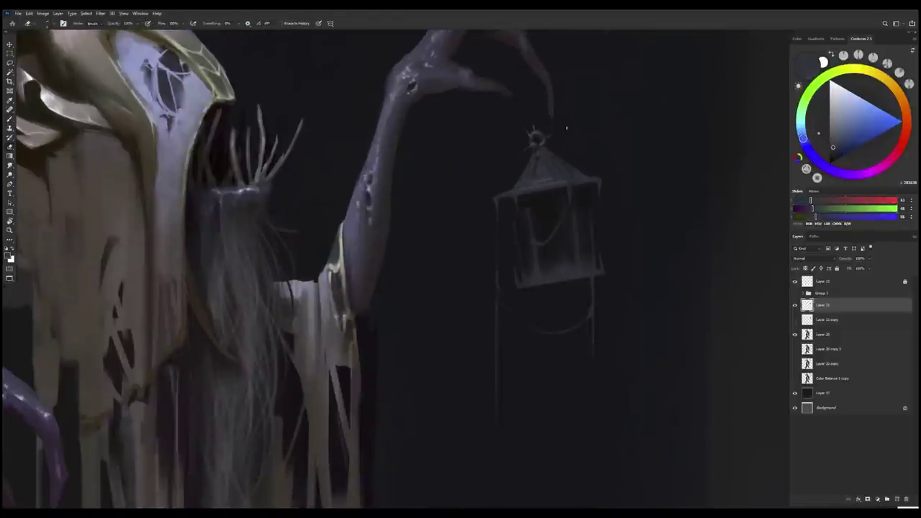
scroll(515, 210, up, 1)
alt+click(513, 213)
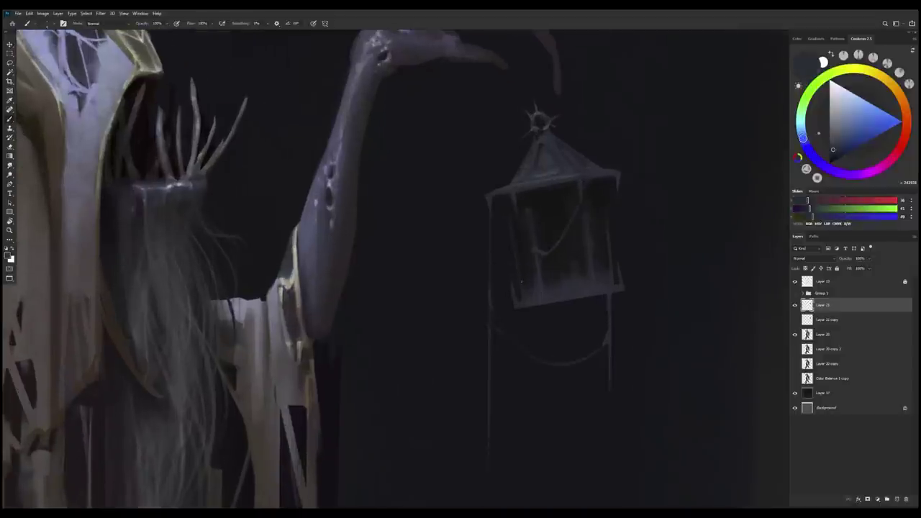
- Show the lantern's glow group, compare its layers, and trim the glow spilling below the lantern's base
scroll(584, 202, down, 5)
click(803, 293)
click(796, 335)
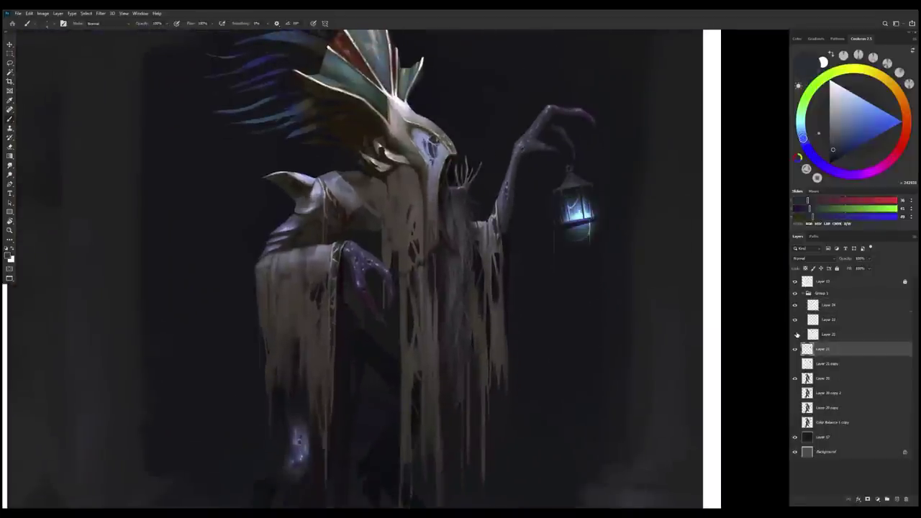
click(828, 335)
click(795, 334)
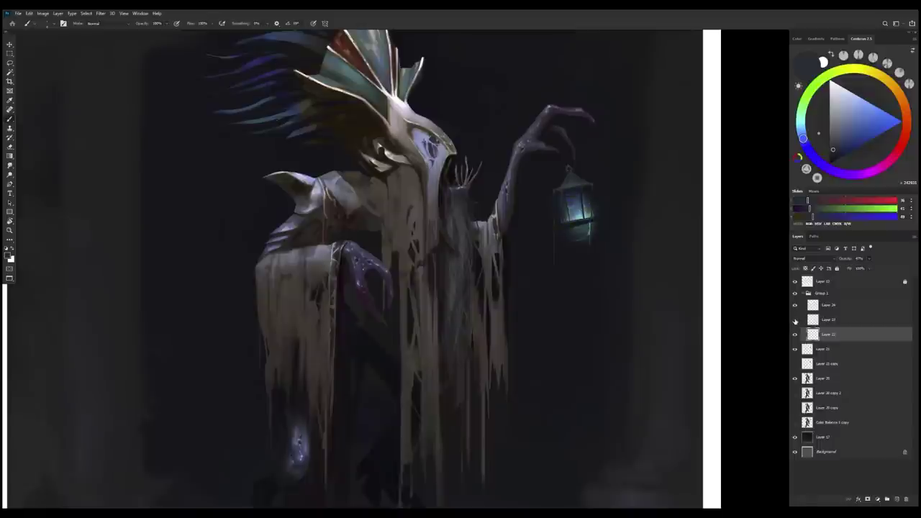
click(795, 305)
click(813, 305)
key(ctrl+z)
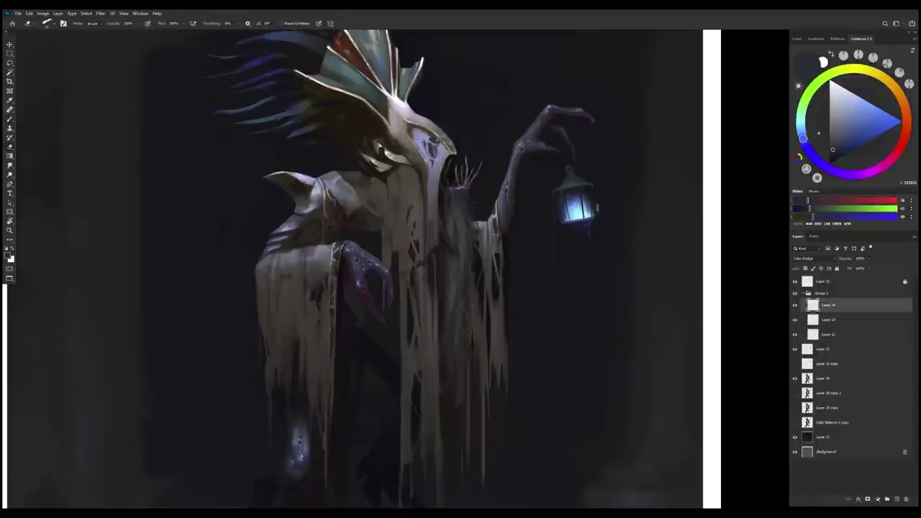
key(ctrl+z)
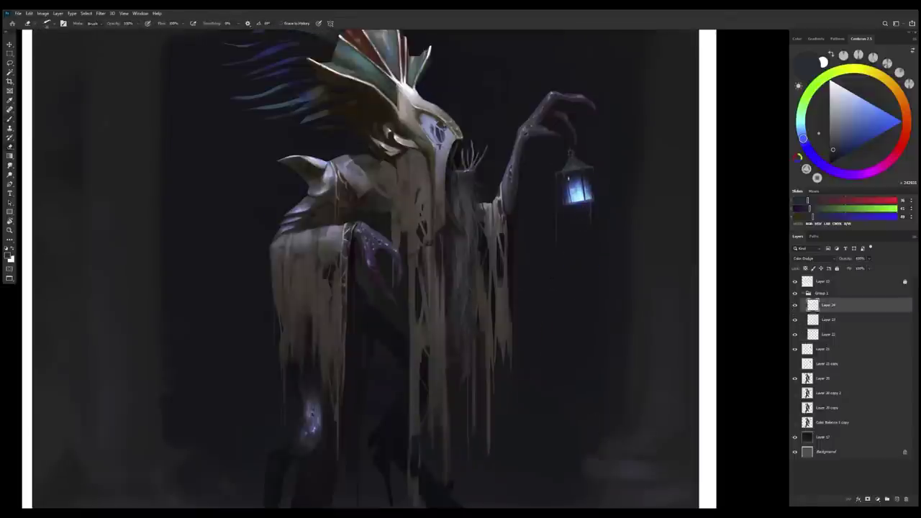
- Erase stray glow around the lantern's frame on the two lower layers of the glow group
scroll(590, 324, down, 3)
scroll(590, 323, up, 4)
click(823, 334)
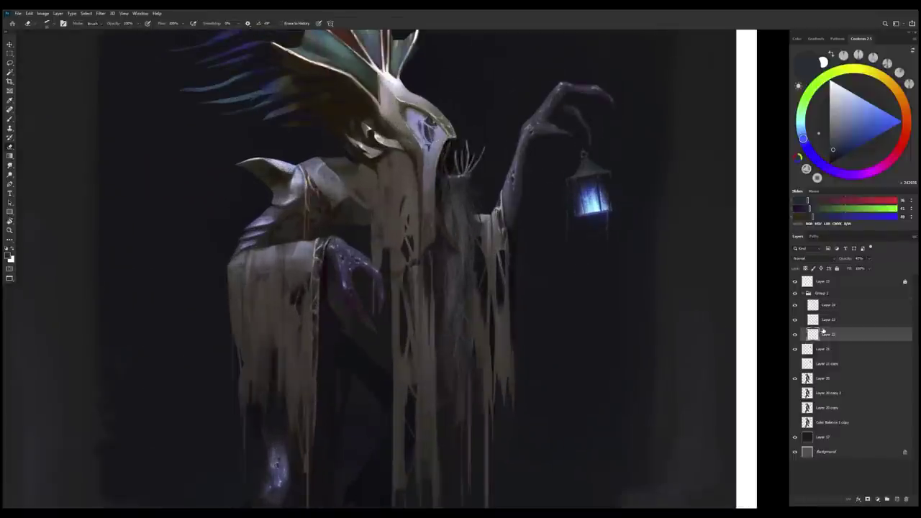
click(821, 319)
scroll(623, 213, up, 1)
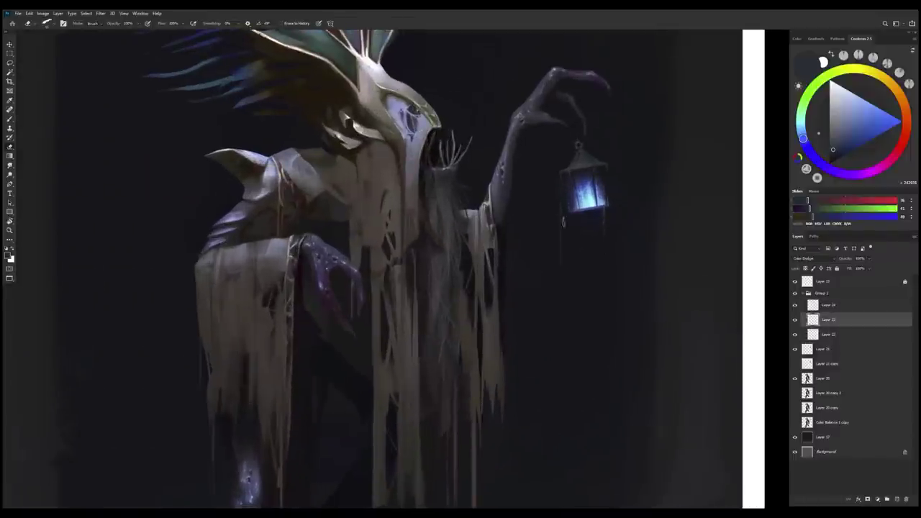
- Add a Color Dodge layer at the bottom of the glow group and paint a faint dark blue beam beneath the lantern
key(ctrl+shift+alt+n)
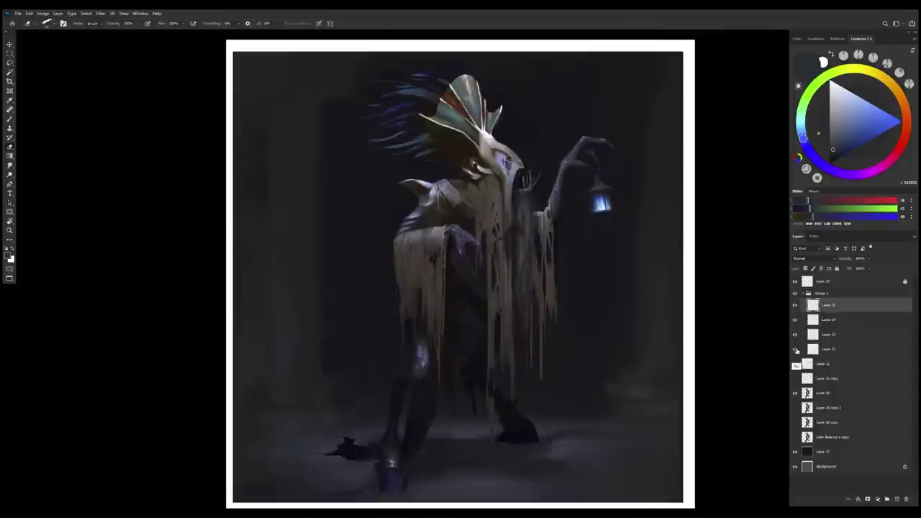
key(alt+bracketleft)
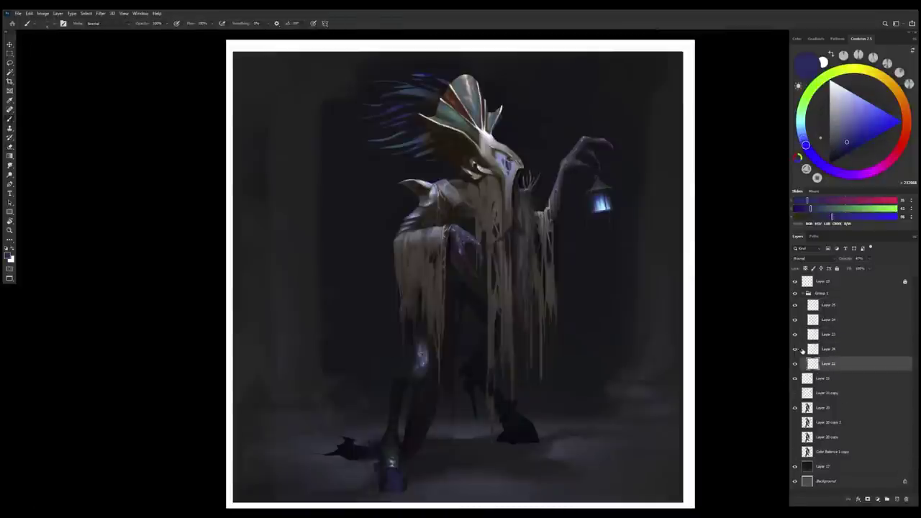
drag(829, 363, 830, 336)
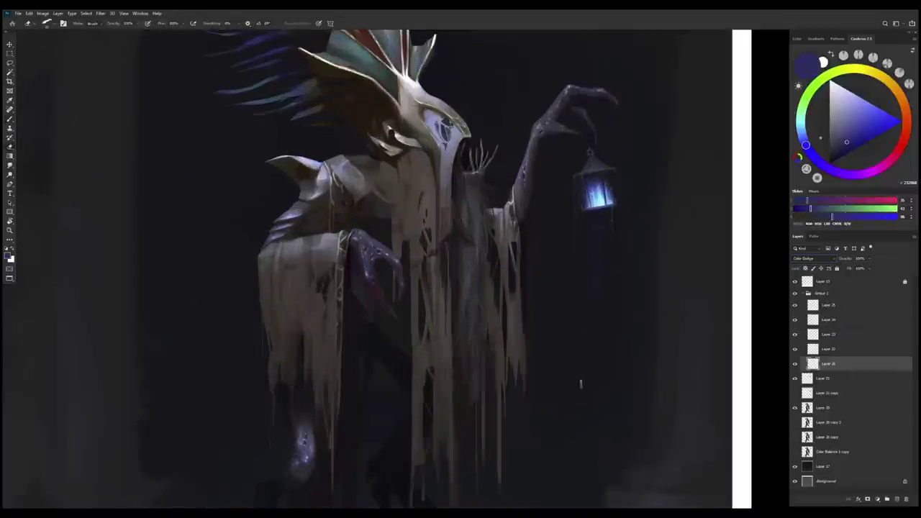
- Select the area beneath the lantern with the Lasso and brush a pale green light streak there on Color Dodge Layer 24
key(alt+bracketright)
key(alt+bracketright)
key(alt+bracketright)
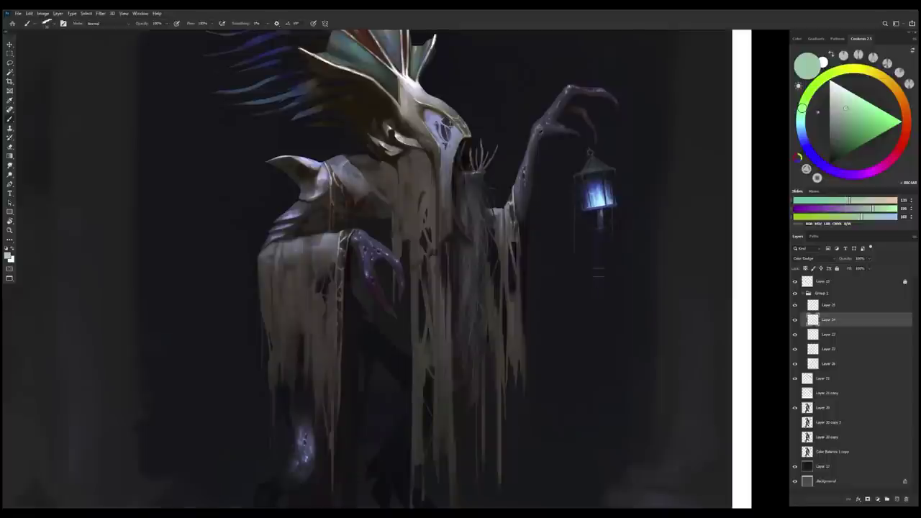
key(l)
mouse_move(592, 210)
mouse_down()
mouse_move(615, 288)
mouse_move(611, 210)
mouse_up()
key(e)
key(b)
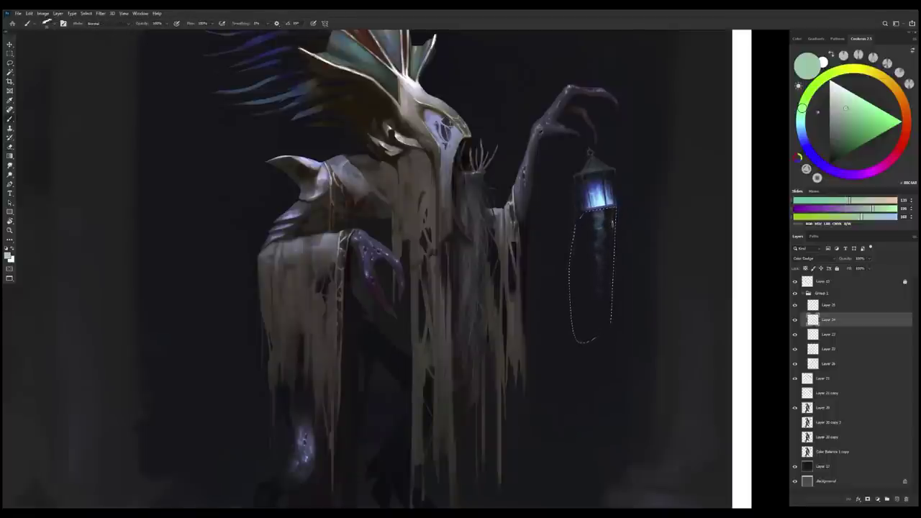
mouse_move(592, 288)
mouse_down()
mouse_move(608, 273)
mouse_move(576, 273)
mouse_move(576, 237)
mouse_move(601, 261)
mouse_up()
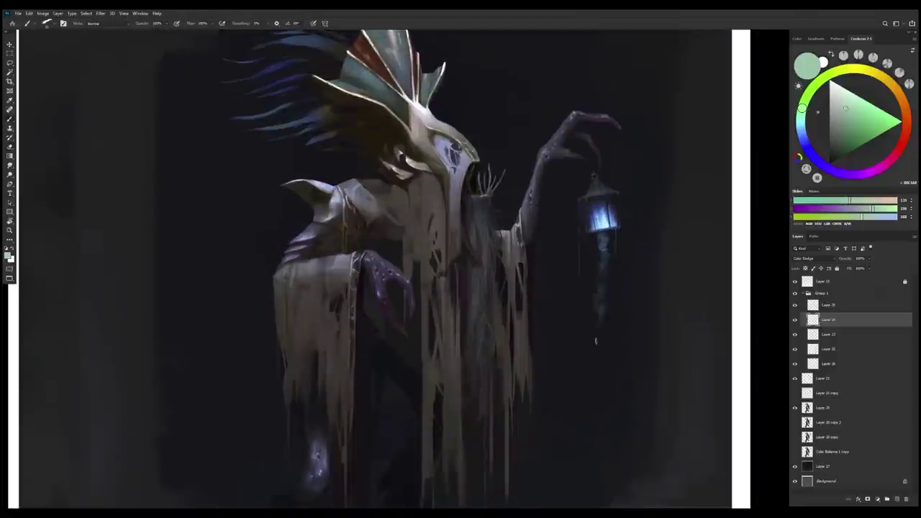
- Soften and fade the light streak beneath the lantern by alternately painting and erasing it
key(b)
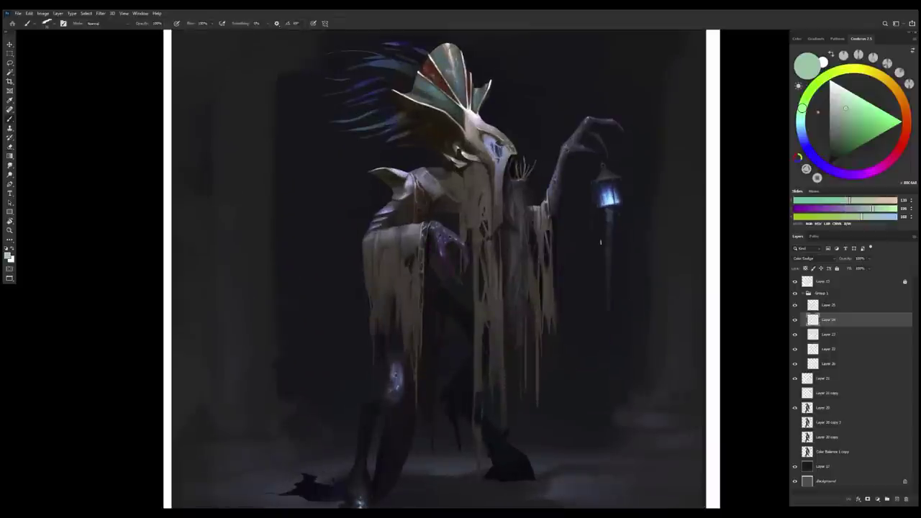
key(e)
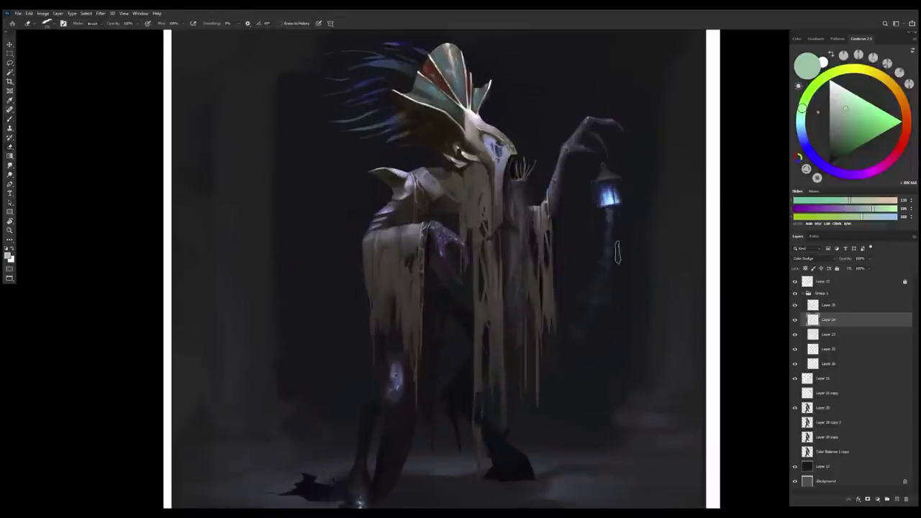
key(b)
scroll(584, 374, down, 2)
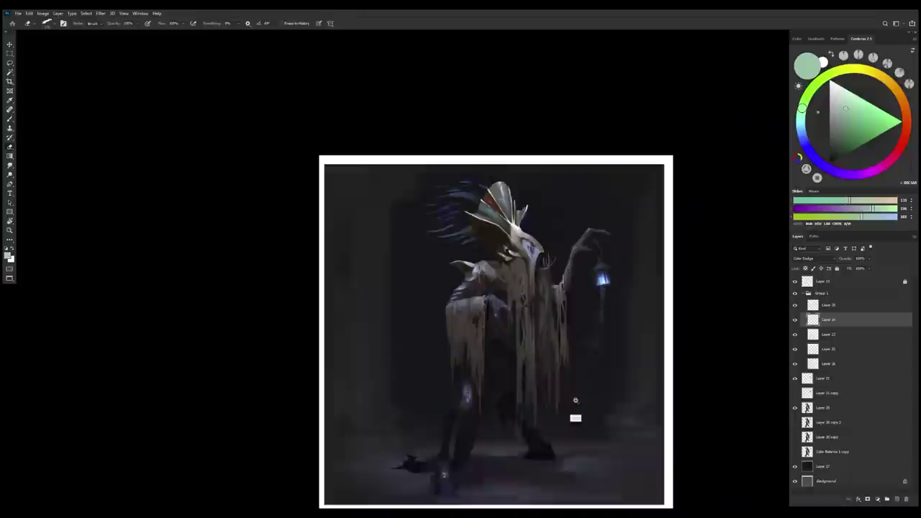
scroll(573, 417, up, 1)
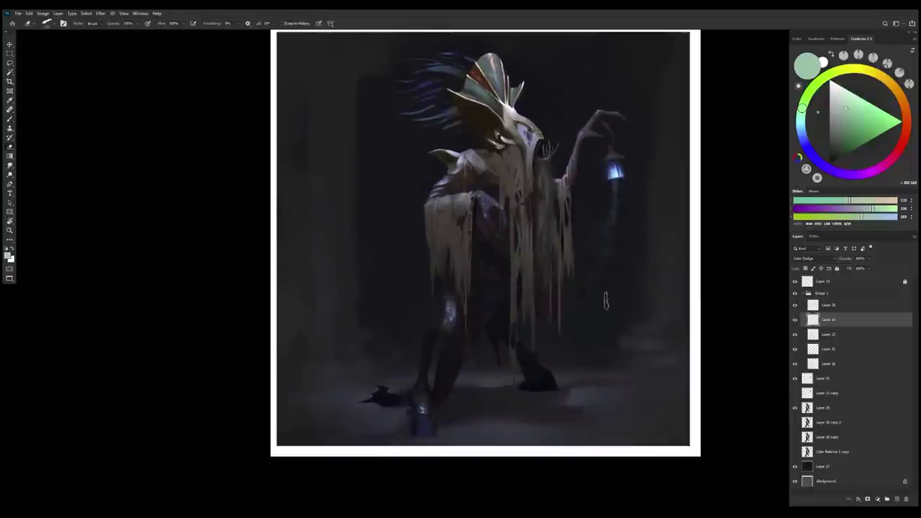
scroll(604, 353, down, 2)
scroll(594, 358, up, 1)
key(e)
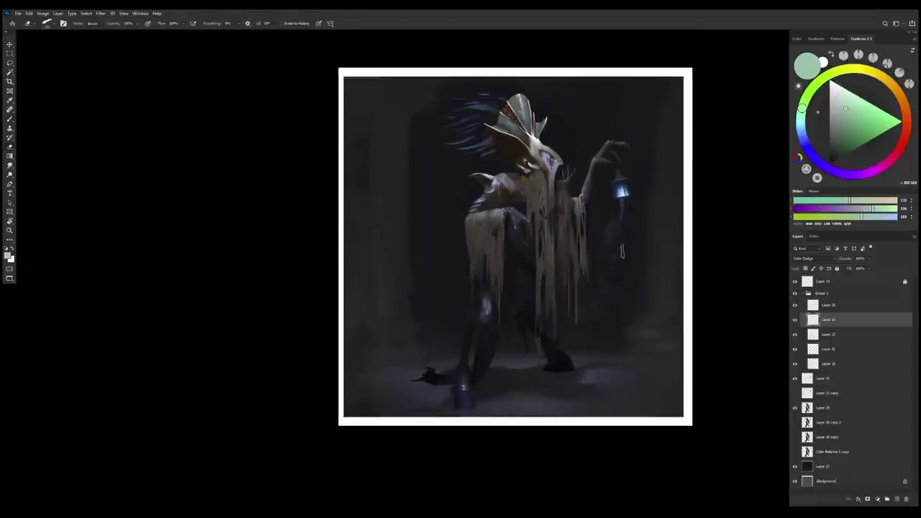
scroll(621, 348, down, 2)
scroll(621, 349, up, 3)
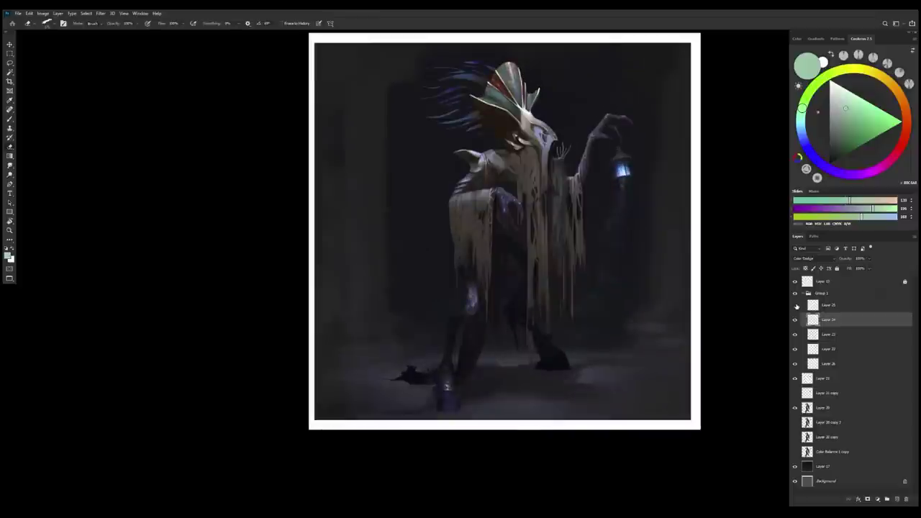
- Delete Layer 25 from the glow group and paint a soft violet-blue beam beneath the lantern on a Color Dodge layer
key(Delete)
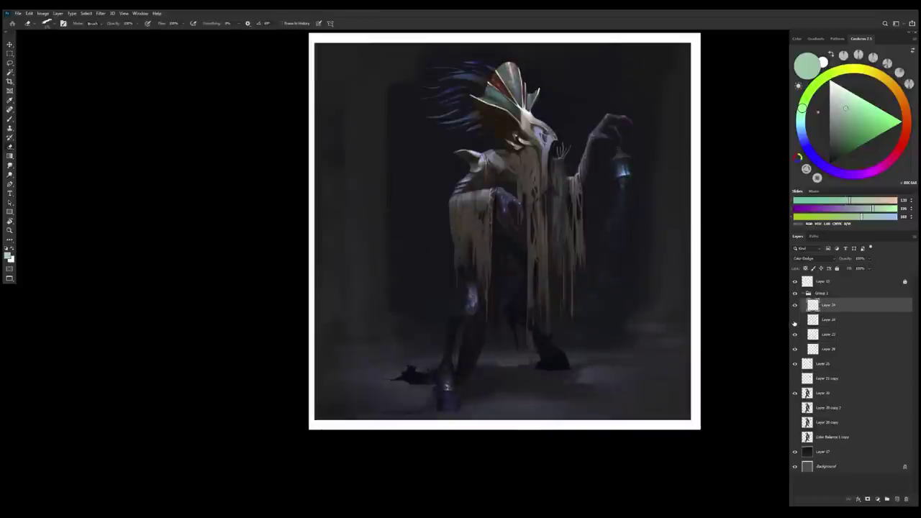
alt+click(794, 320)
alt+click(794, 320)
key(b)
scroll(623, 185, up, 3)
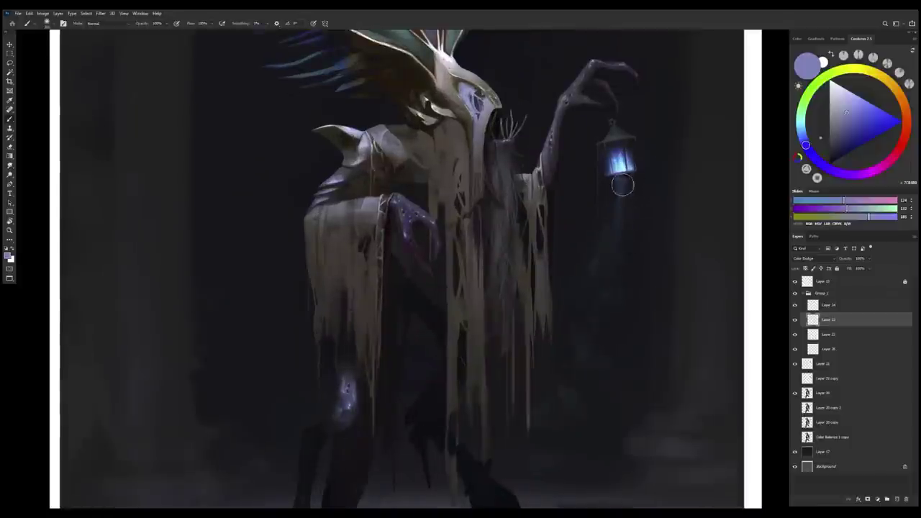
key(Tab)
key(Tab)
scroll(593, 371, down, 2)
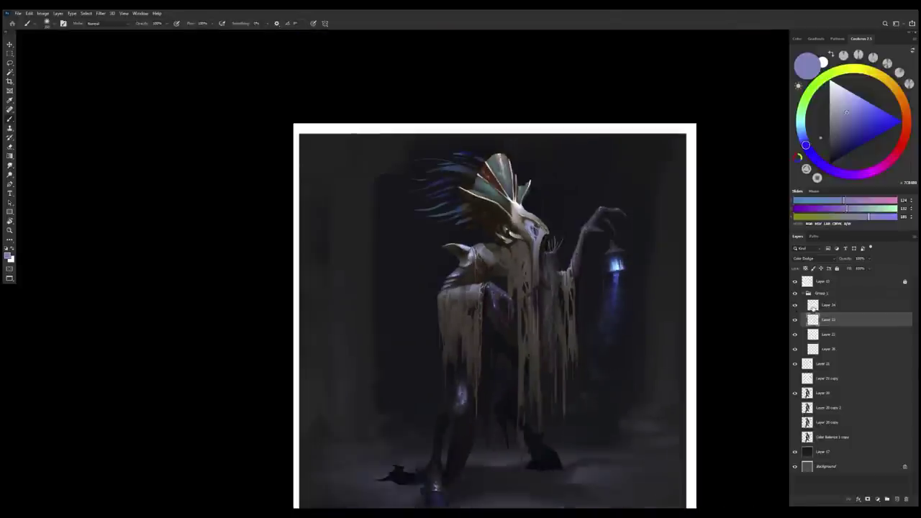
- Lasso the beam area beneath the lantern and soften the light with a large soft eraser across the glow layers
click(827, 305)
key(l)
scroll(609, 310, right, 1)
scroll(610, 305, up, 3)
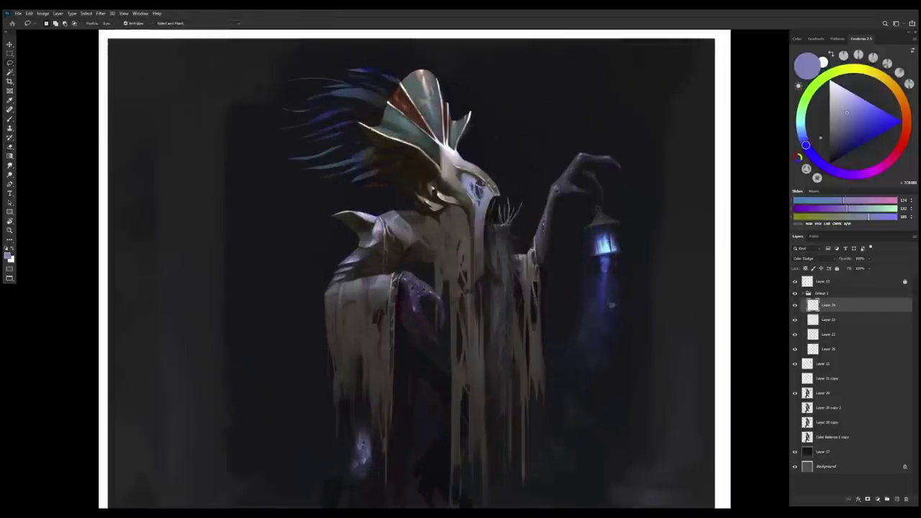
mouse_move(604, 256)
mouse_down()
mouse_move(518, 439)
mouse_move(602, 257)
mouse_up()
scroll(631, 311, down, 3)
key(b)
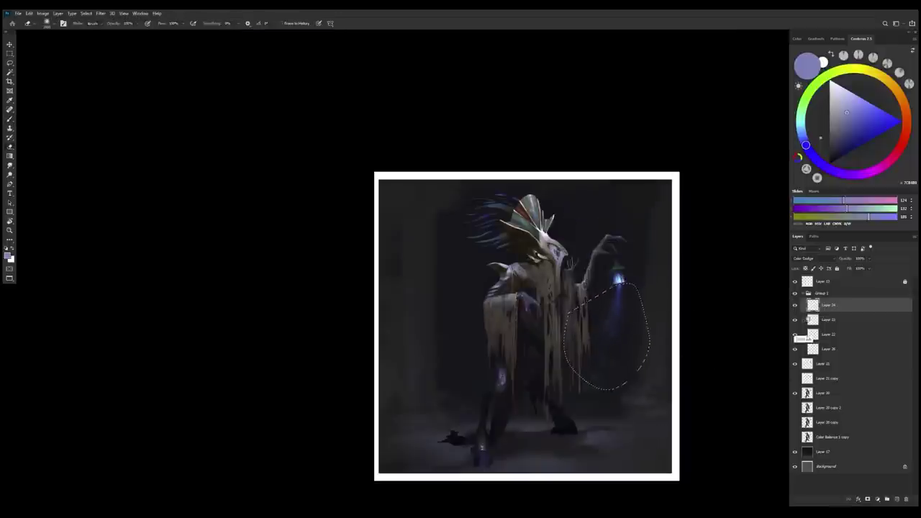
key(alt+bracketleft)
key(alt+bracketleft)
key(alt+bracketleft)
key(ctrl+d)
scroll(650, 440, up, 1)
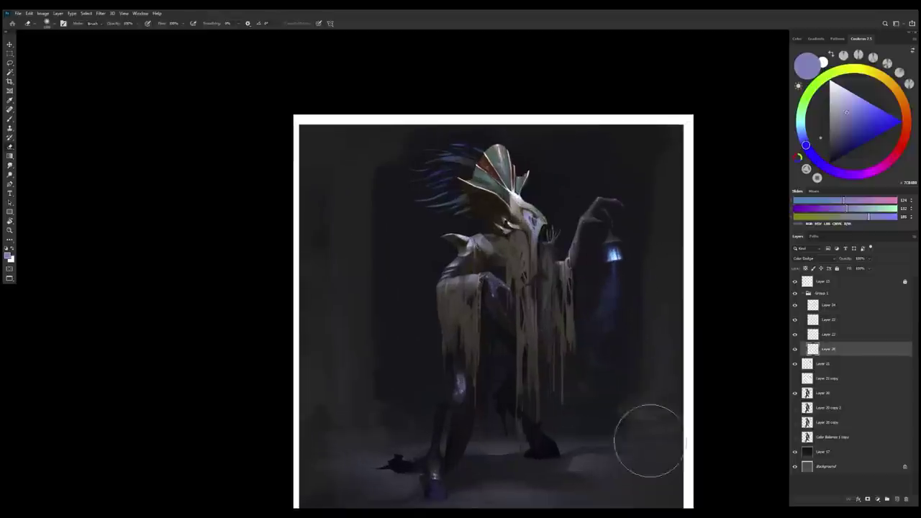
- Collapse the glow group and flip the canvas horizontally to check the composition with the lantern's light
click(820, 293)
click(809, 293)
key(ctrl+shift+h)
scroll(475, 305, down, 2)
scroll(475, 306, up, 3)
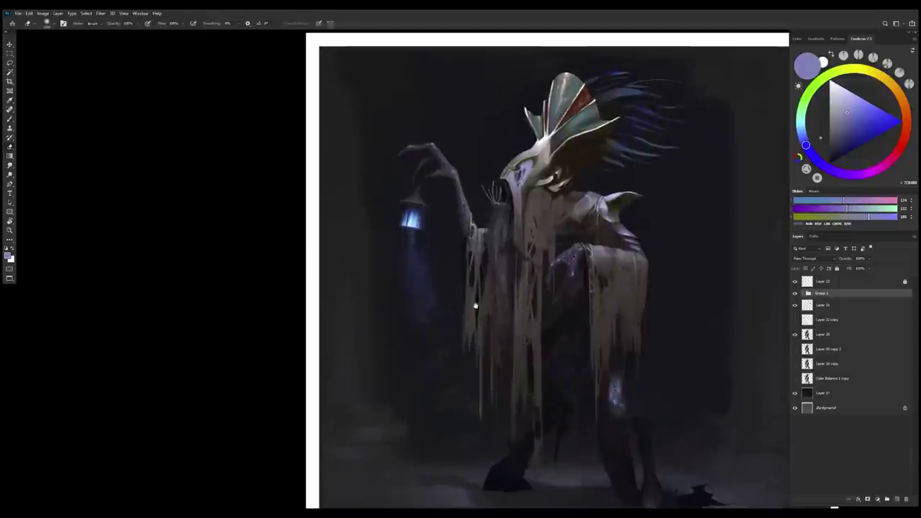
ctrl+click(408, 210)
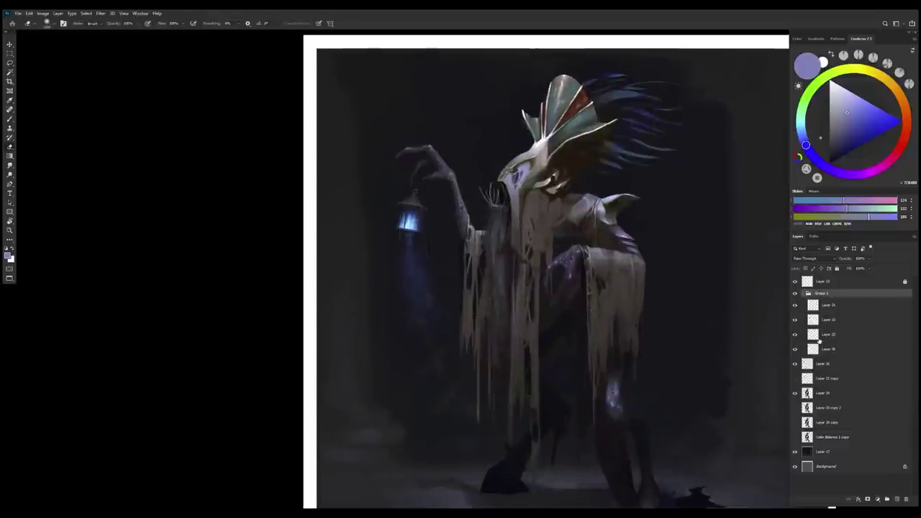
- Merge the lantern into the creature layer, add a clipped layer above it, and flip the canvas back
click(804, 293)
click(820, 306)
key(Delete)
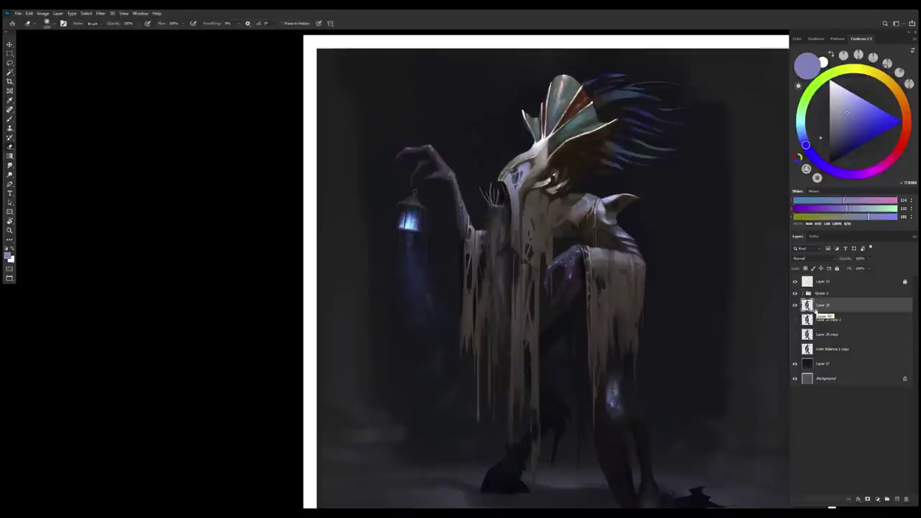
key(ctrl+shift+alt+n)
key(ctrl+shift+h)
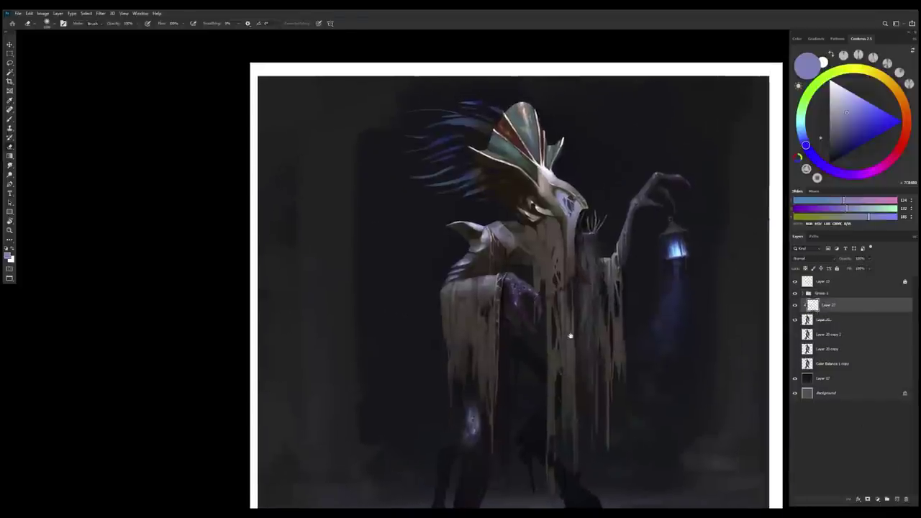
- Paint pale cyan rim light along the raised arm, fingers and hanging cloth edge facing the lantern on the clipped layer
right_click(621, 157)
drag(633, 216, 621, 293)
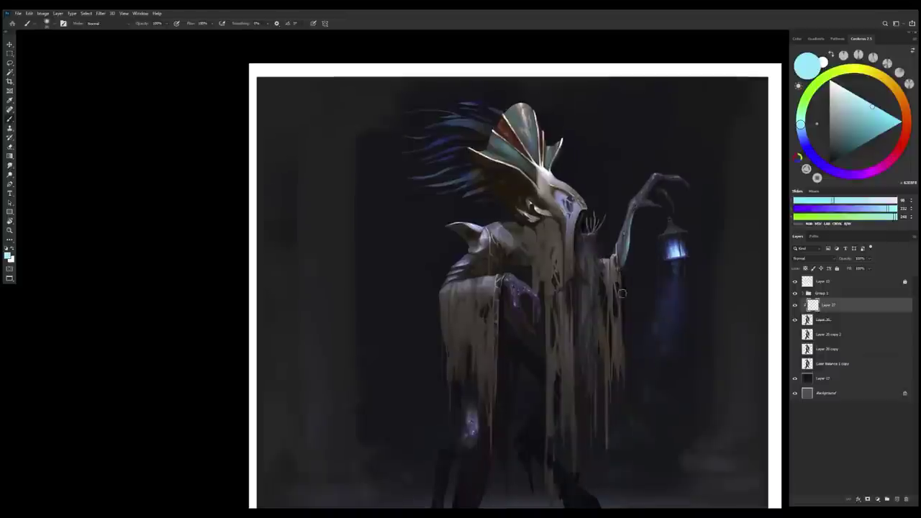
mouse_move(661, 216)
mouse_down()
mouse_move(650, 197)
mouse_move(677, 187)
mouse_up()
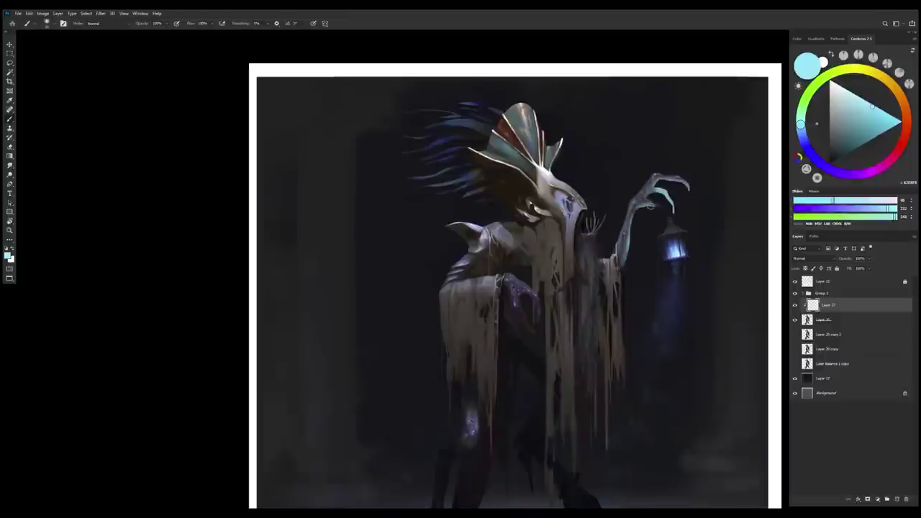
drag(626, 219, 625, 274)
key(l)
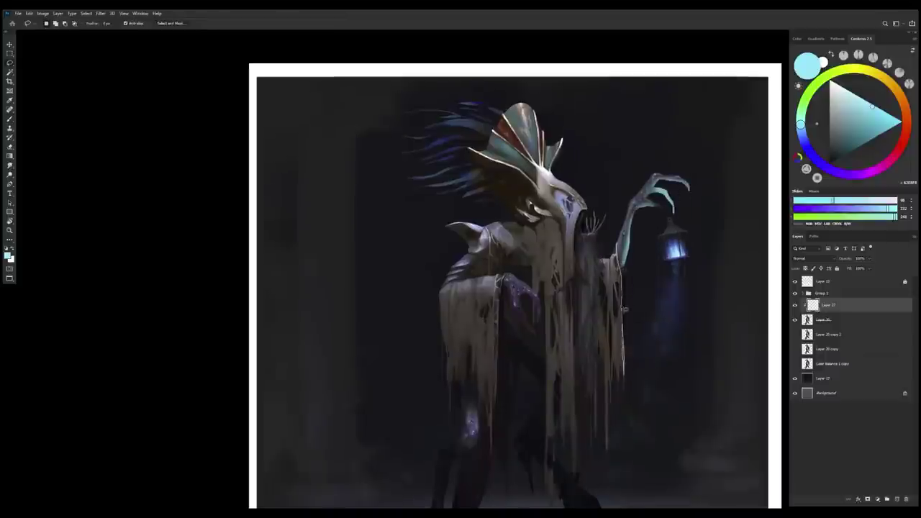
key(b)
key(l)
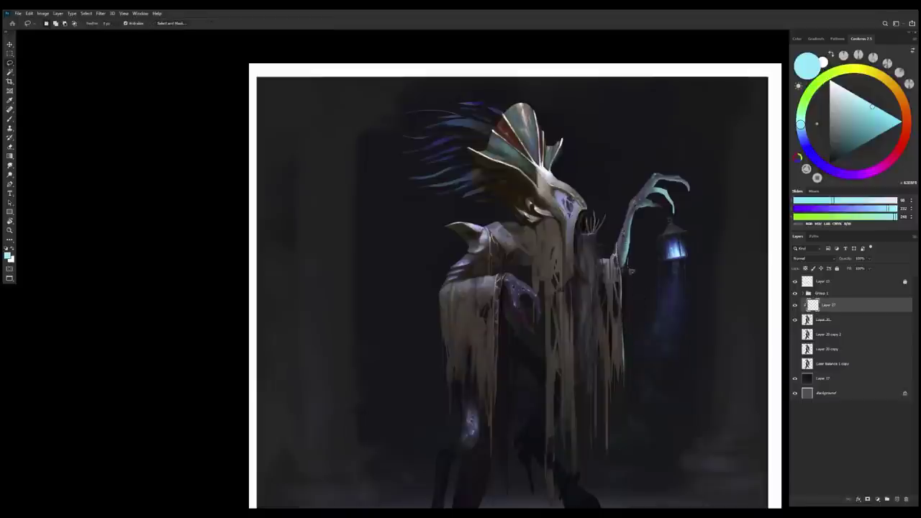
key(b)
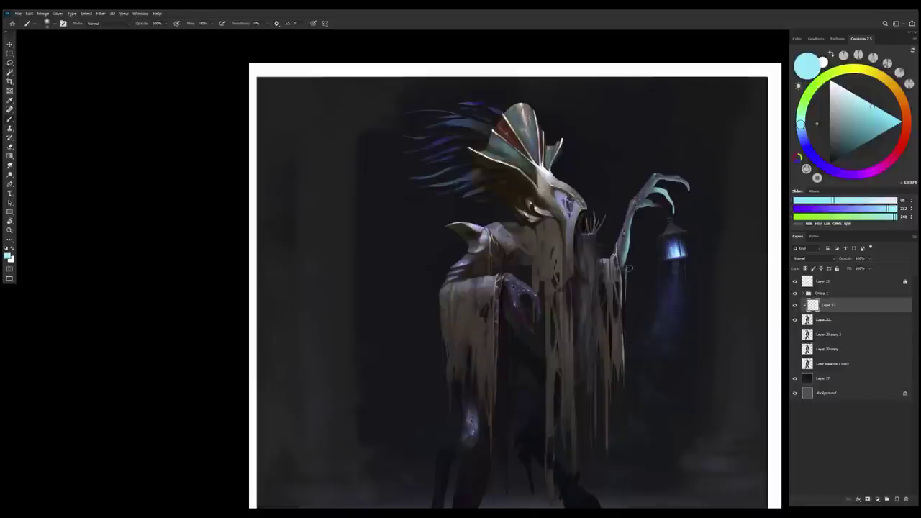
- Set the clipped rim-light layer to Hard Light and shift its hue from cyan towards blue with Hue/Saturation
scroll(626, 295, down, 3)
click(813, 259)
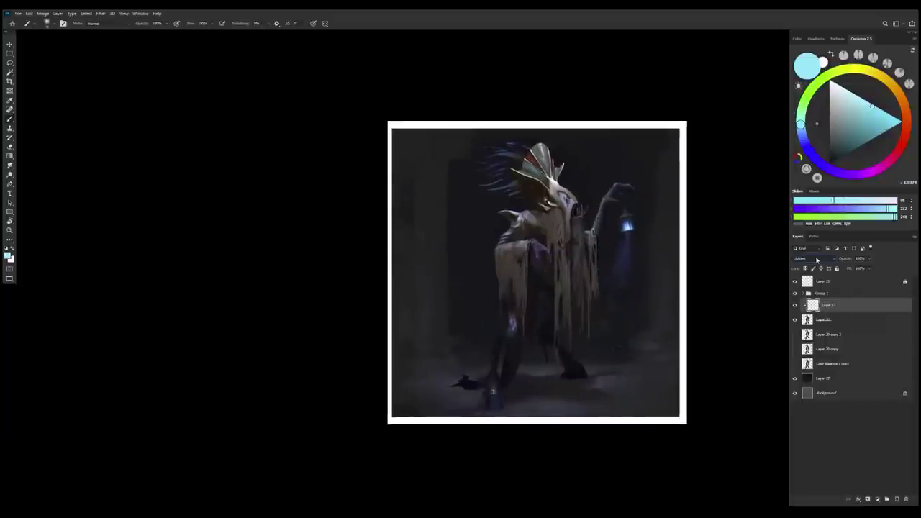
scroll(812, 262, down, 4)
key(ctrl+u)
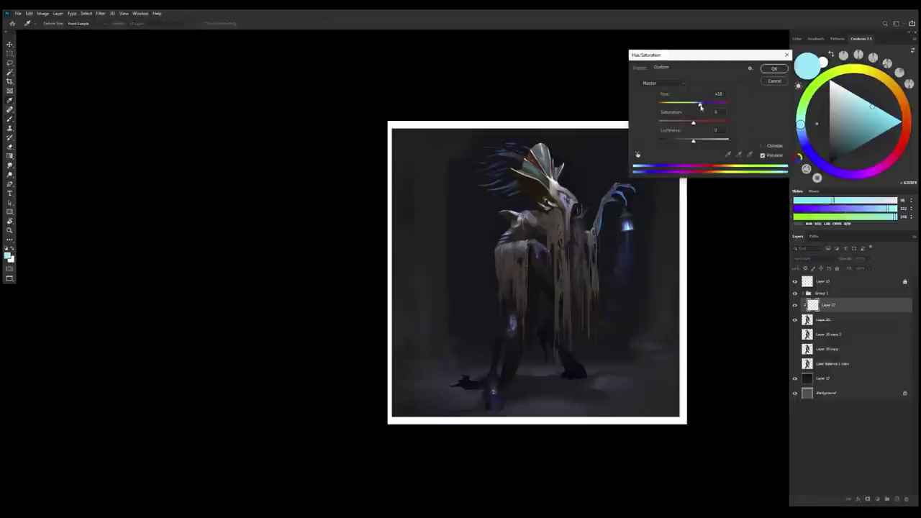
drag(716, 93, 725, 93)
key(Return)
scroll(638, 206, up, 2)
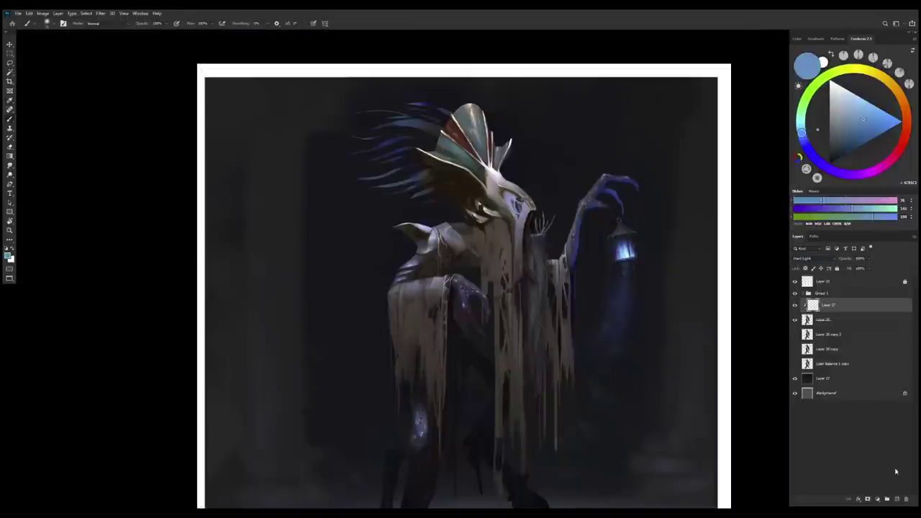
- Add a second clipped Hard Light layer and paint blue lantern light on the raised arm and fingers, refining it with the eraser
click(897, 499)
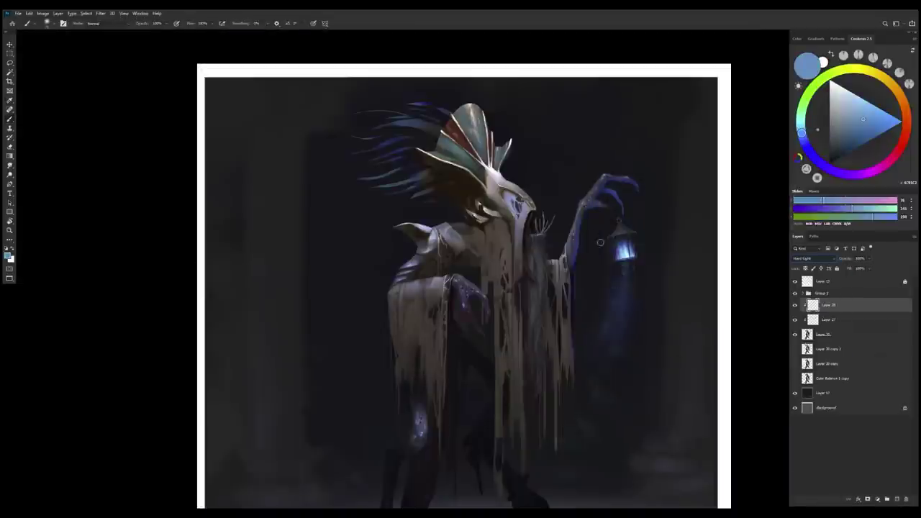
right_click(605, 156)
click(643, 274)
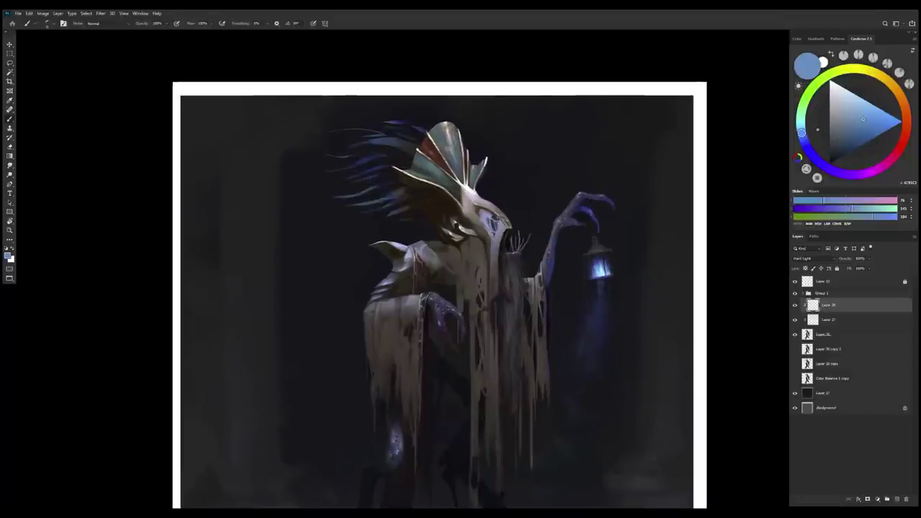
scroll(595, 204, up, 4)
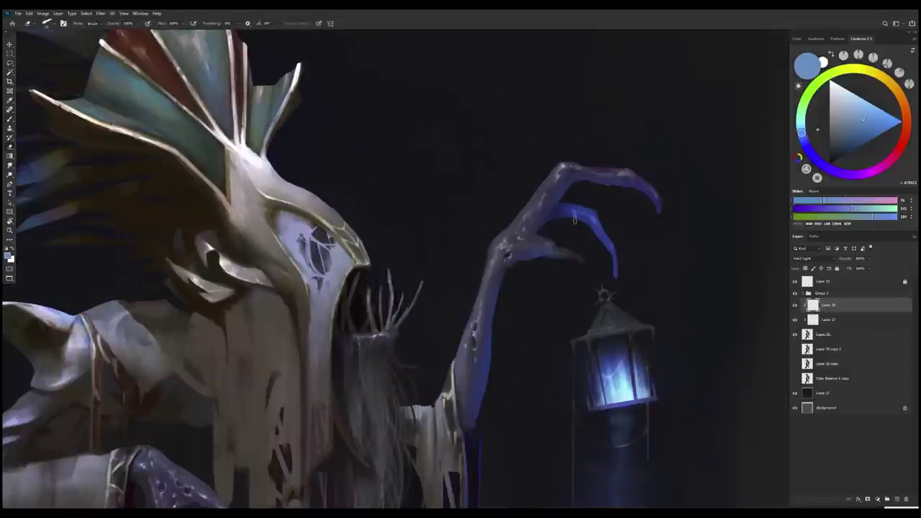
key(b)
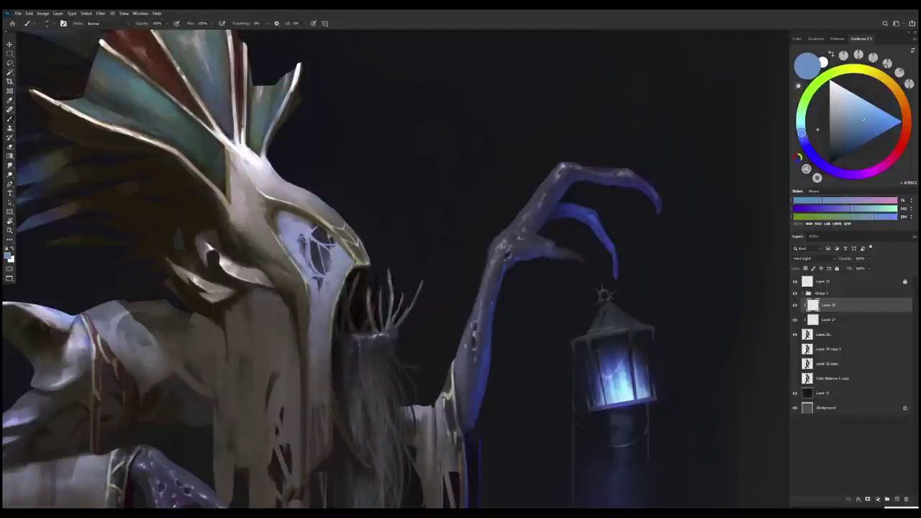
key(ctrl+0)
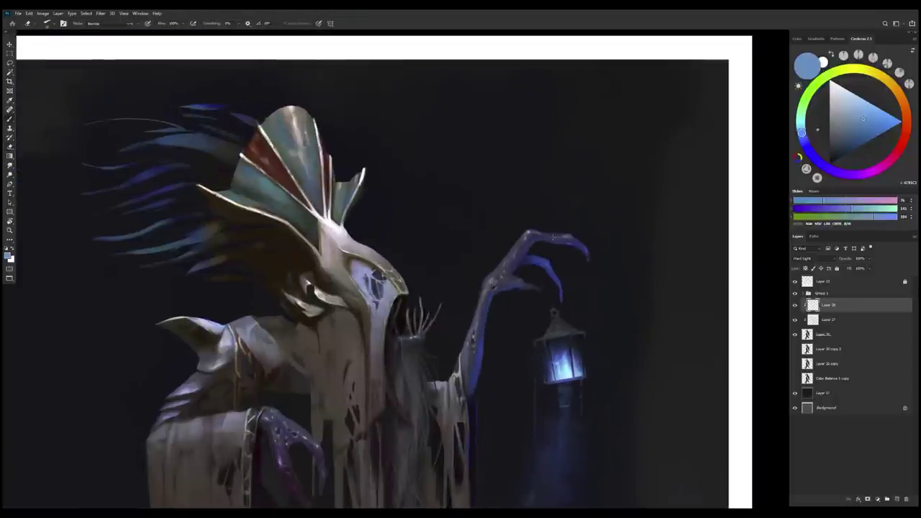
scroll(522, 296, down, 3)
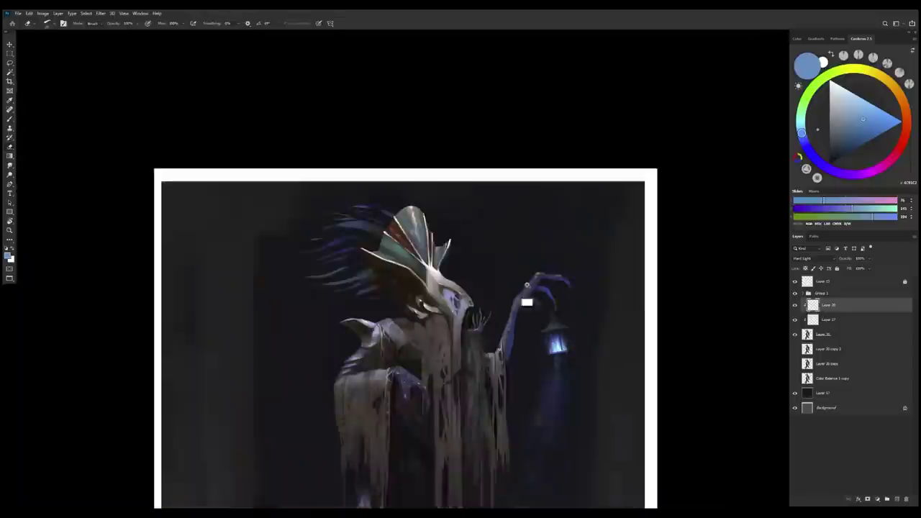
scroll(522, 299, up, 2)
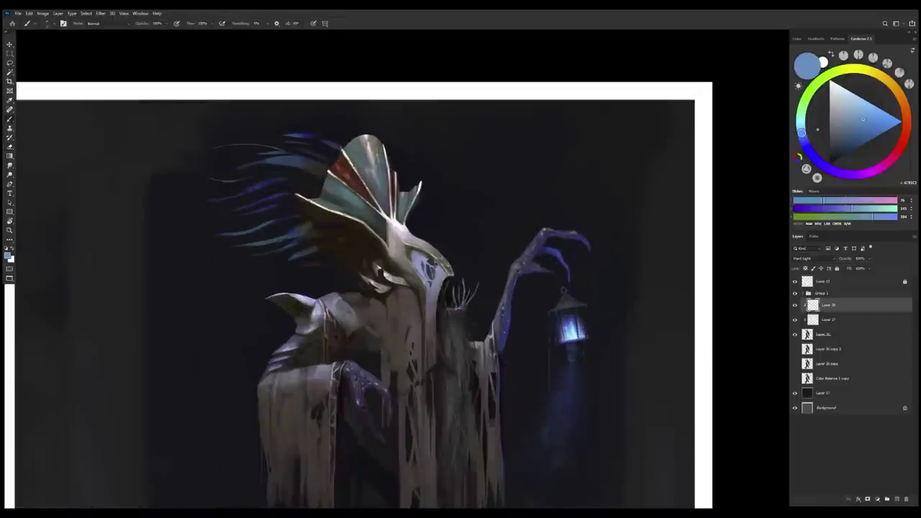
scroll(513, 373, down, 3)
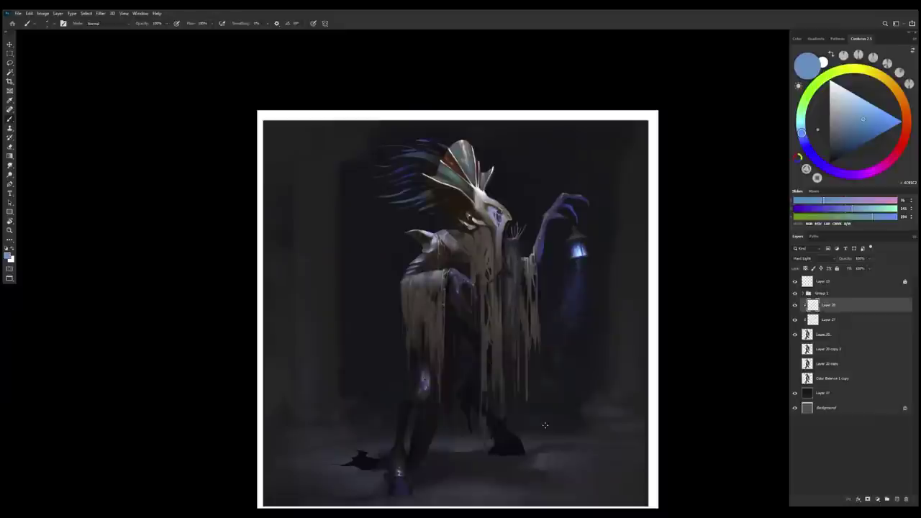
- Paint blue light over the creature's beard and mouth tendrils, and erase the excess to soften it
scroll(521, 268, up, 2)
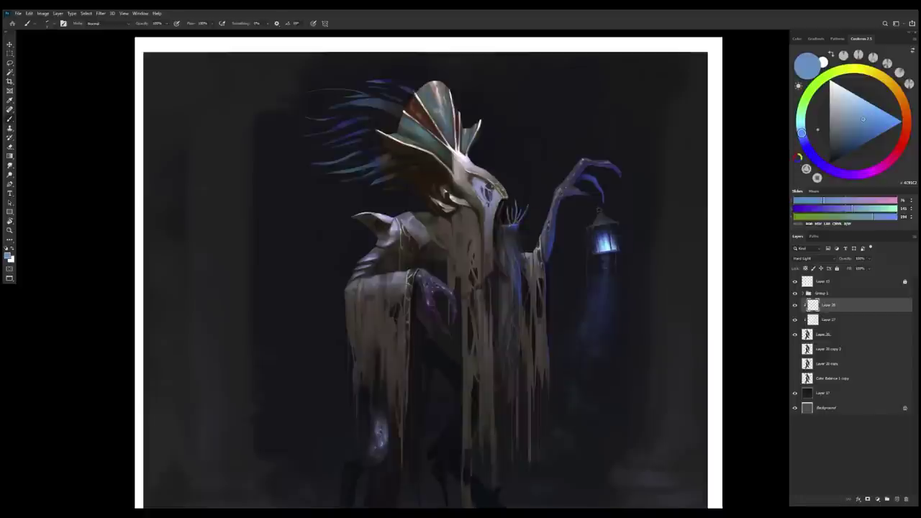
scroll(561, 277, down, 4)
scroll(560, 277, up, 3)
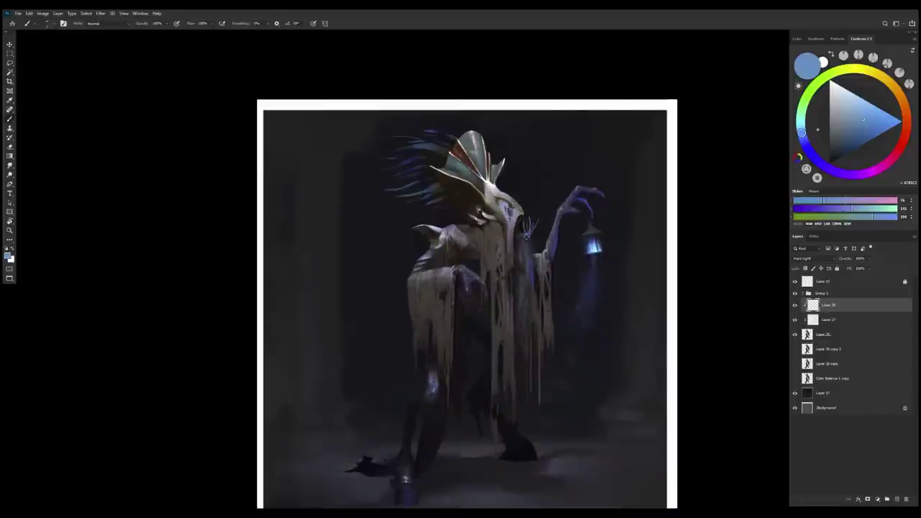
key(e)
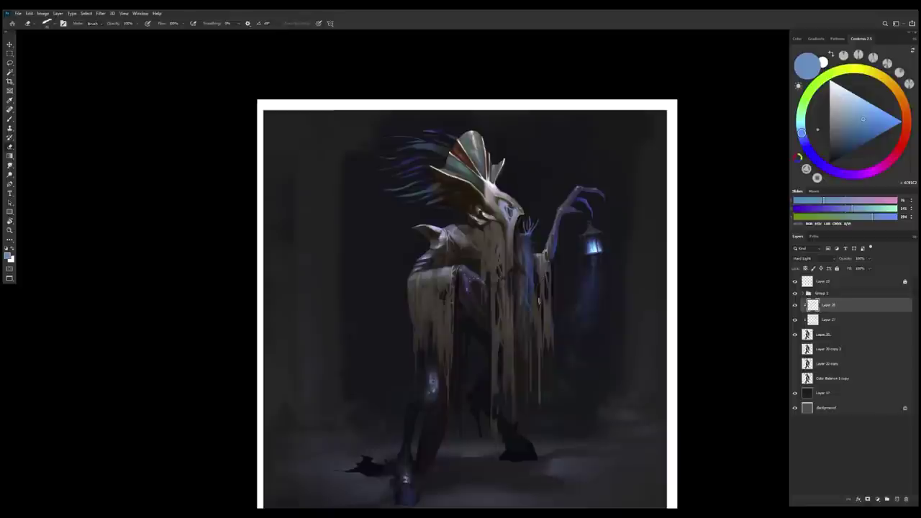
scroll(525, 268, down, 3)
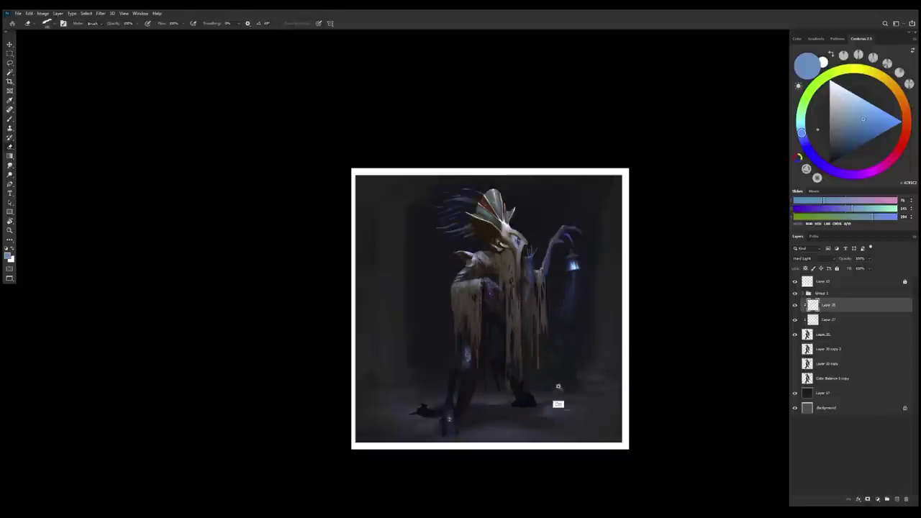
scroll(525, 267, up, 2)
- Refine the blue light on the beard and hanging cloth by working alternately on the two clipped light layers
key(b)
click(821, 319)
scroll(524, 195, up, 3)
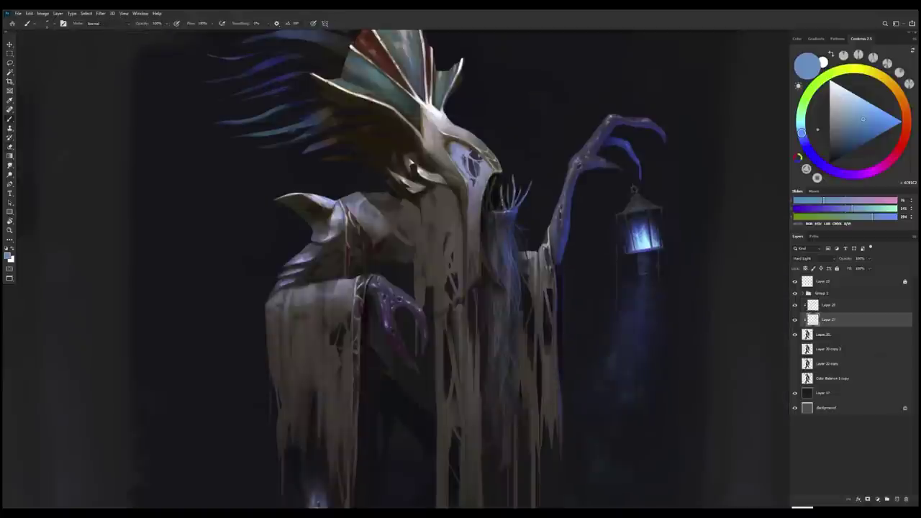
scroll(673, 274, down, 2)
key(alt+bracketright)
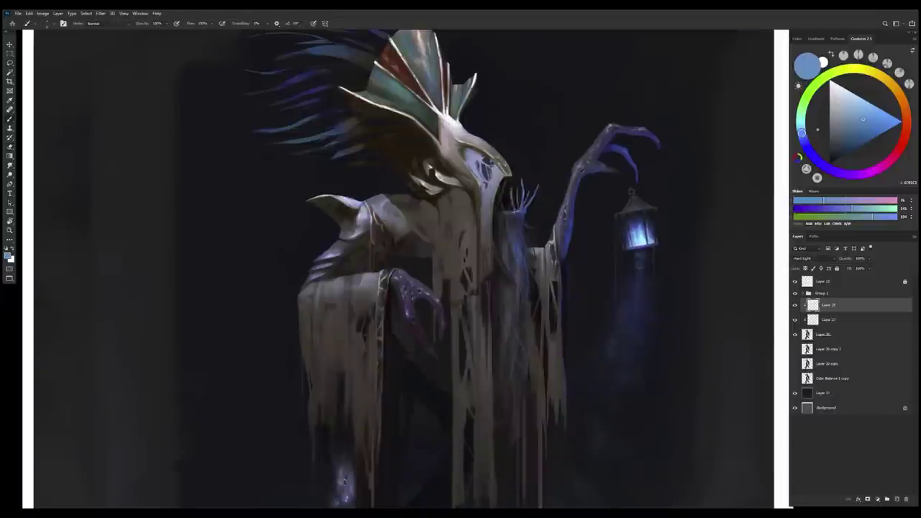
scroll(425, 306, down, 1)
key(alt+bracketleft)
scroll(574, 437, down, 3)
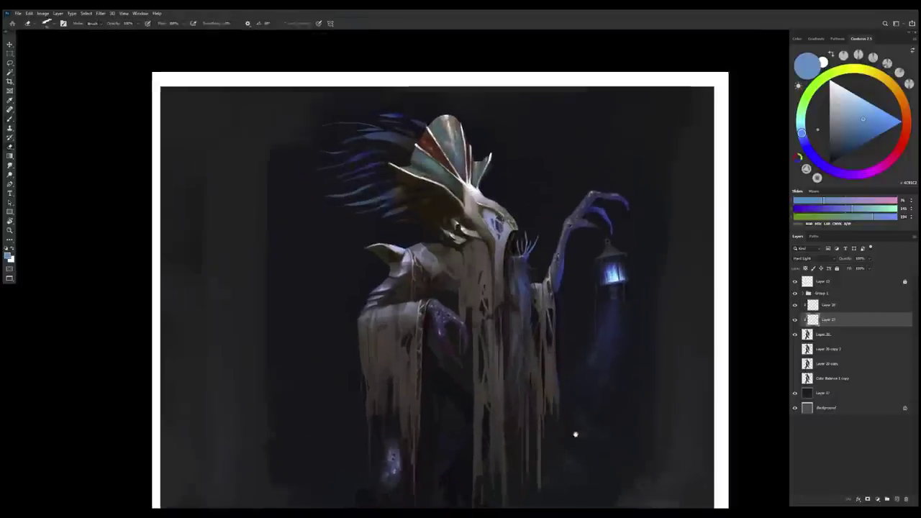
key(alt+bracketright)
- Sample a pale blue and paint small highlights on the mouth tendrils and the cloth edge facing the lantern on the upper clipped layer
scroll(566, 369, up, 3)
alt+click(522, 247)
alt+click(523, 248)
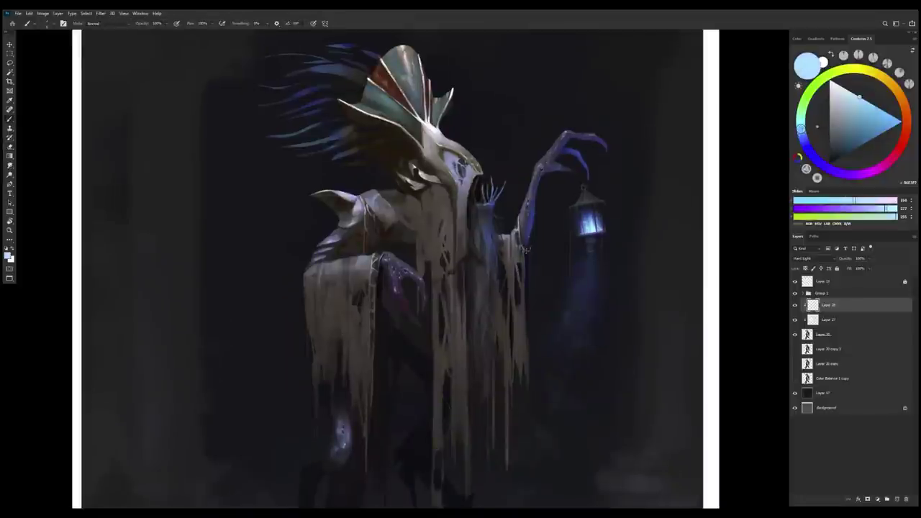
scroll(526, 253, down, 2)
scroll(529, 249, up, 2)
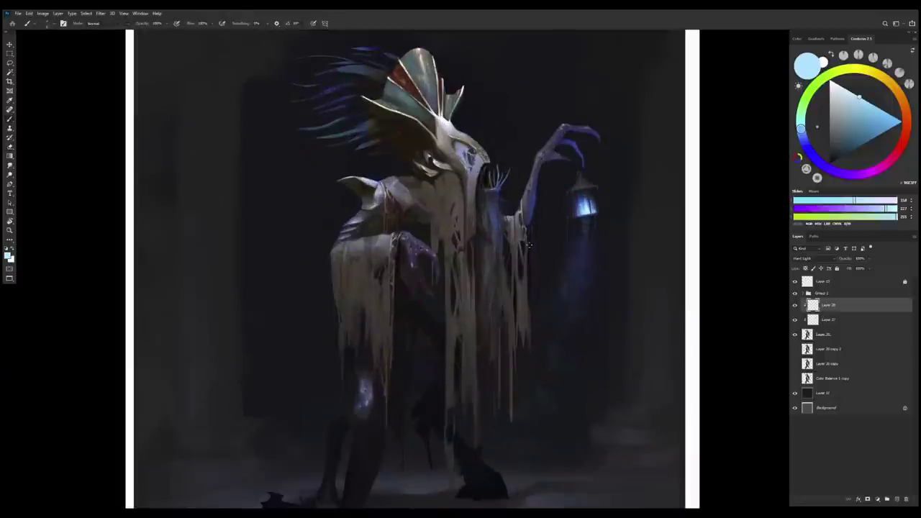
scroll(529, 269, down, 2)
scroll(529, 270, up, 3)
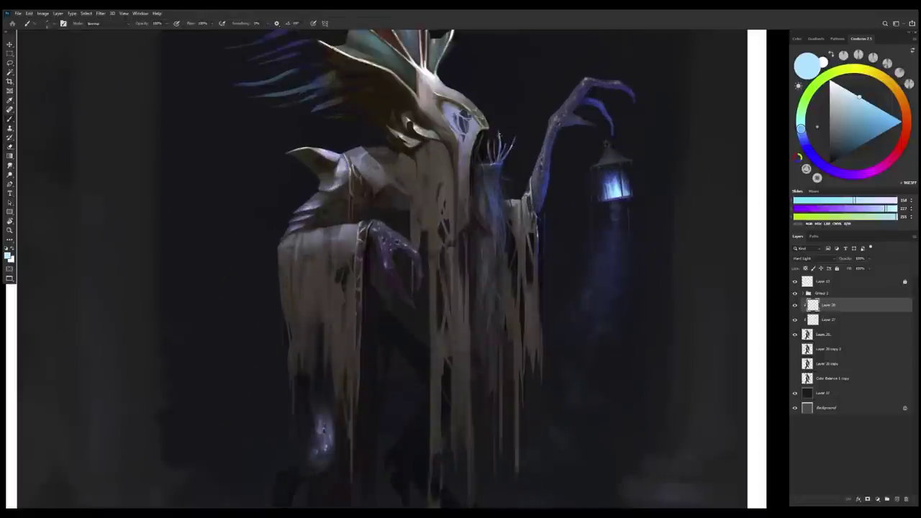
scroll(547, 311, down, 3)
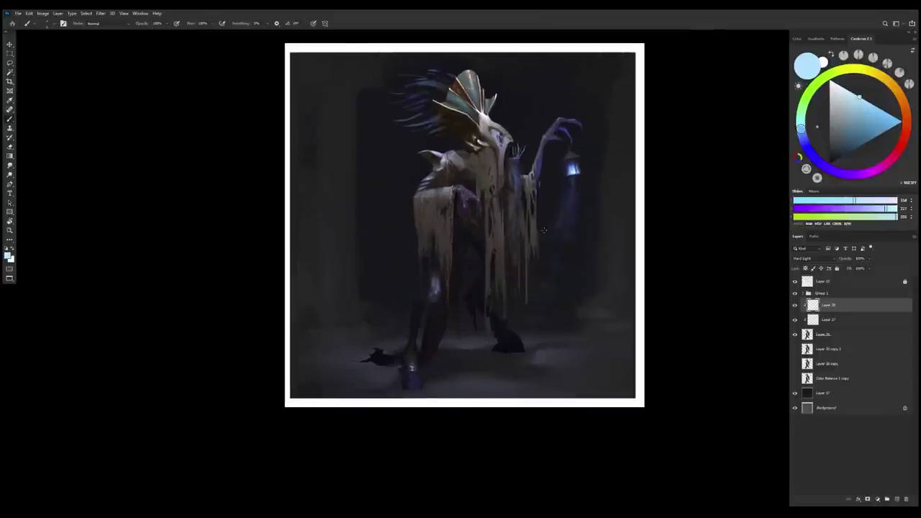
- Paste the horse hoof reference photo and place it beside the creature's front leg near the canvas's lower corner
scroll(544, 230, down, 2)
key(e)
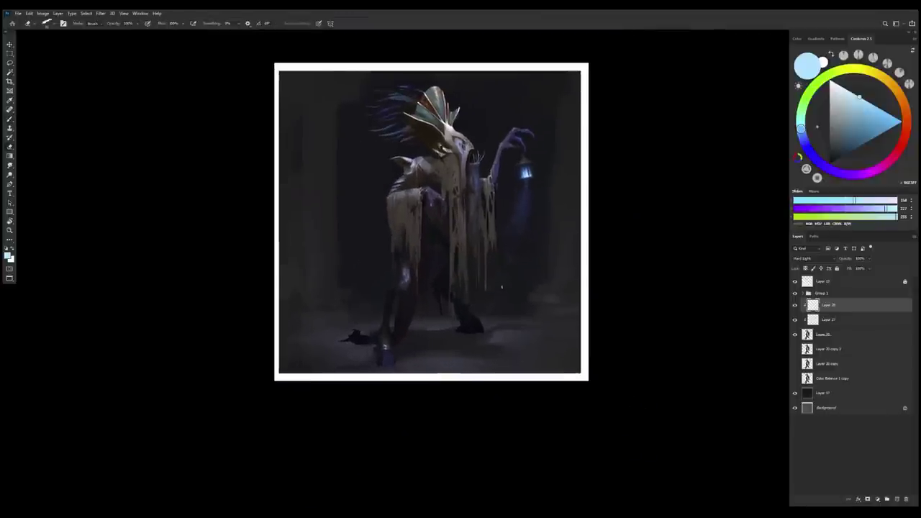
key(ctrl+v)
key(v)
scroll(513, 391, up, 2)
scroll(421, 366, down, 1)
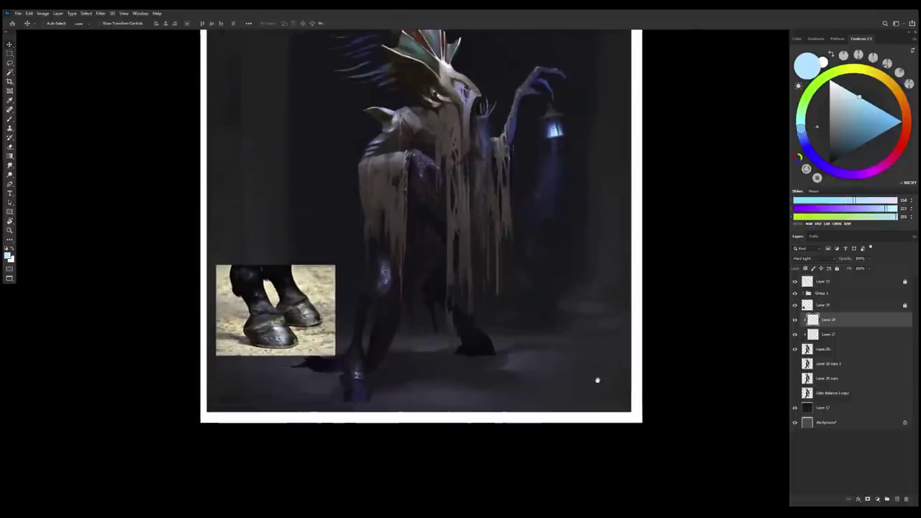
- Keep a hidden backup copy of the creature layer and merge both clipped light layers into the creature
key(b)
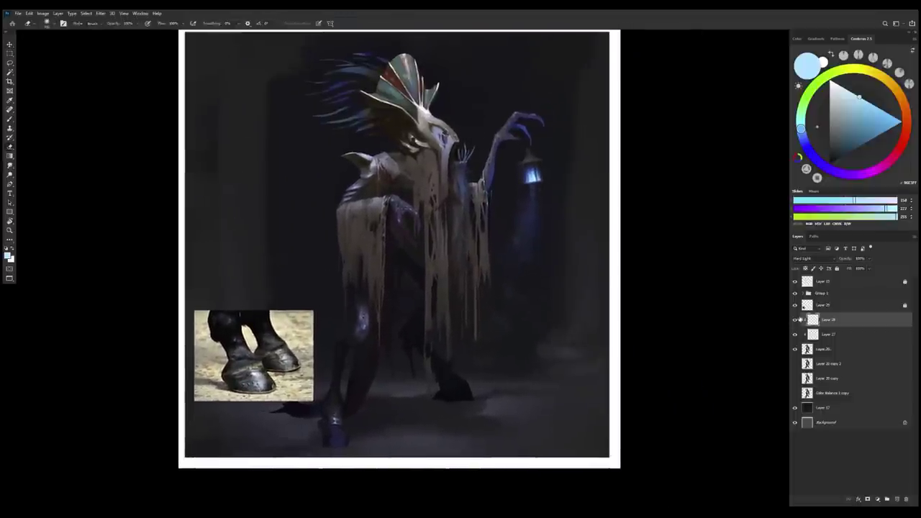
scroll(640, 302, down, 1)
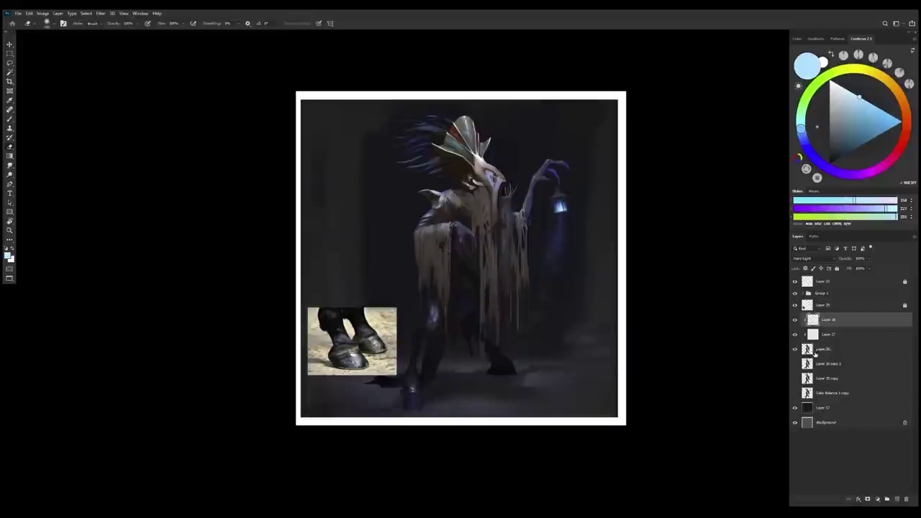
click(803, 330)
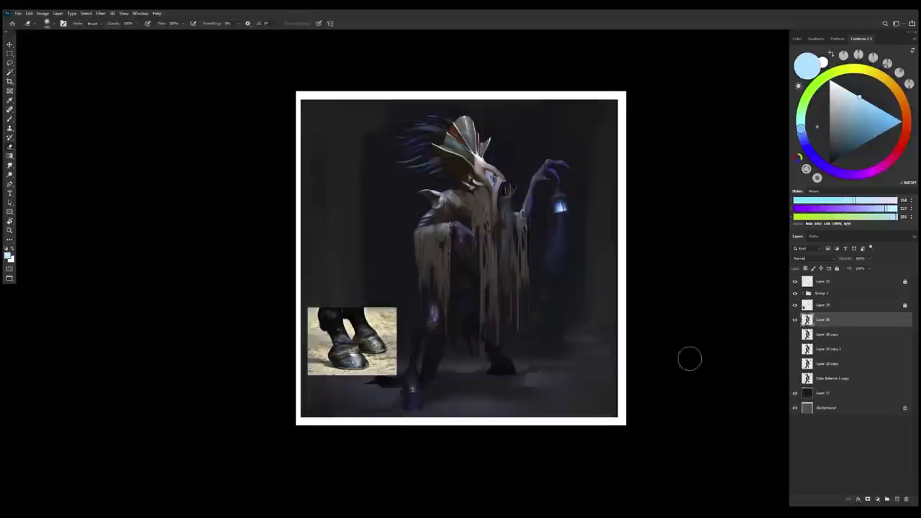
- Add a clipped Hard Light layer and paint pale cyan highlights on the front hoof following the reference photo
scroll(477, 337, up, 1)
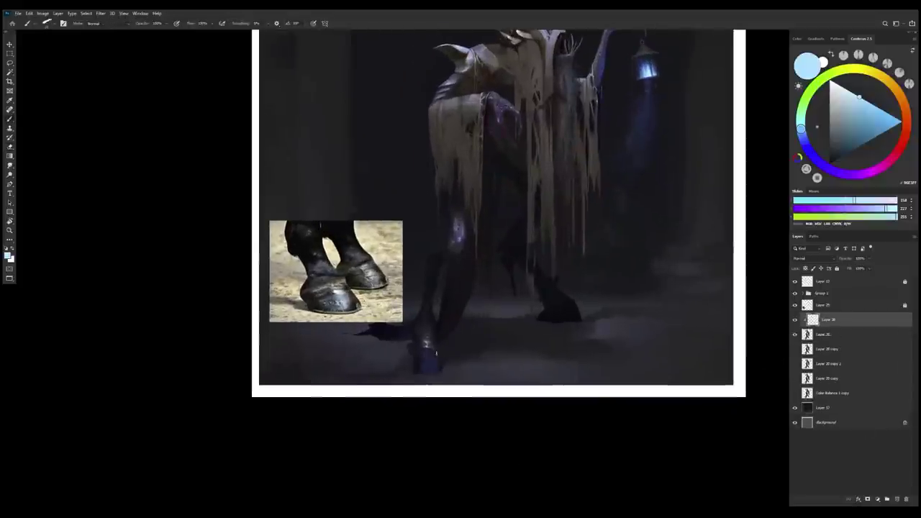
scroll(436, 353, down, 1)
key(shift+alt+h)
alt+click(428, 355)
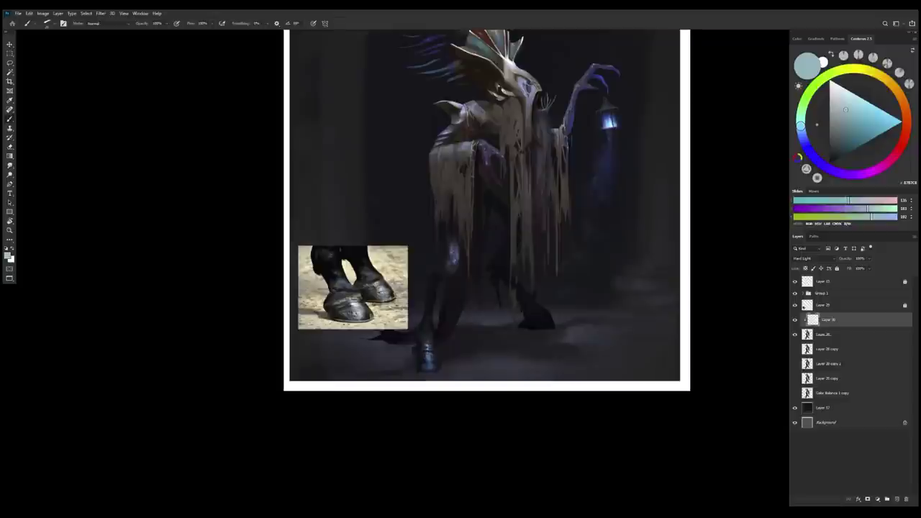
key(e)
key(ctrl+minus)
- Raise the lightness of the hoof highlights, shift their hue by +17 and reduce their saturation with Hue/Saturation
key(ctrl+u)
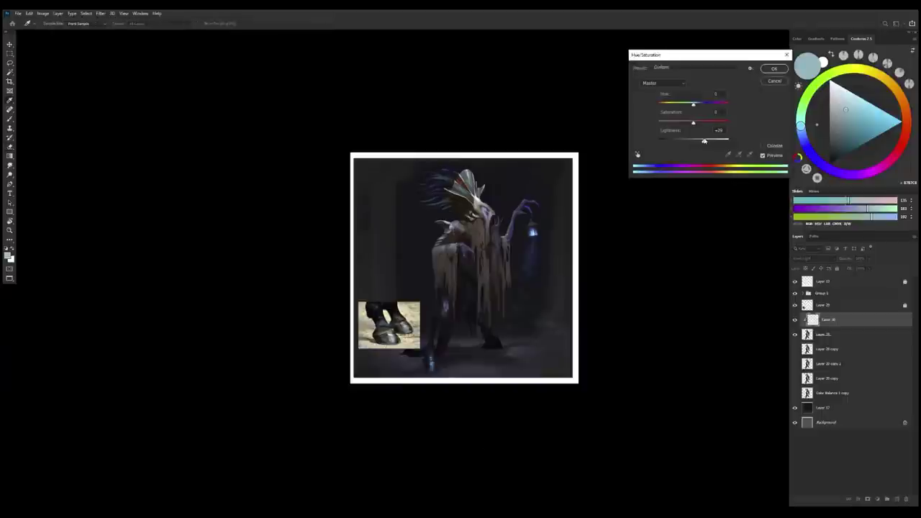
key(Return)
key(ctrl+plus)
key(ctrl+u)
text(17)
key(Tab)
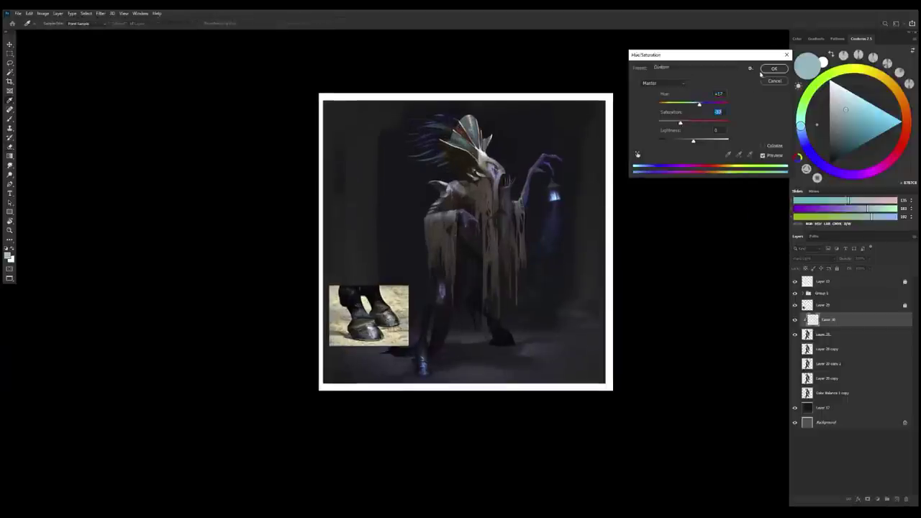
key(Return)
key(ctrl+plus)
- Paint pale grey-blue highlights on the front hoof to define its form, and select the creature layer beneath
key(b)
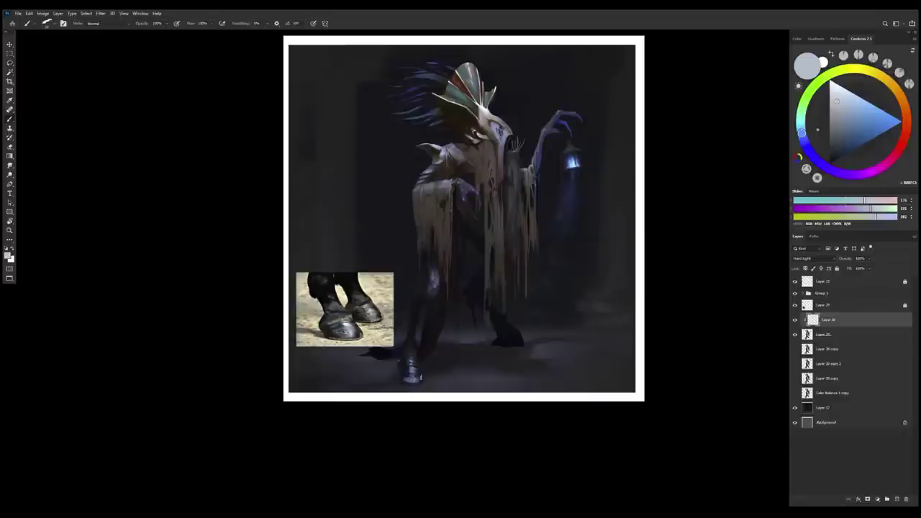
key(l)
key(ctrl+plus)
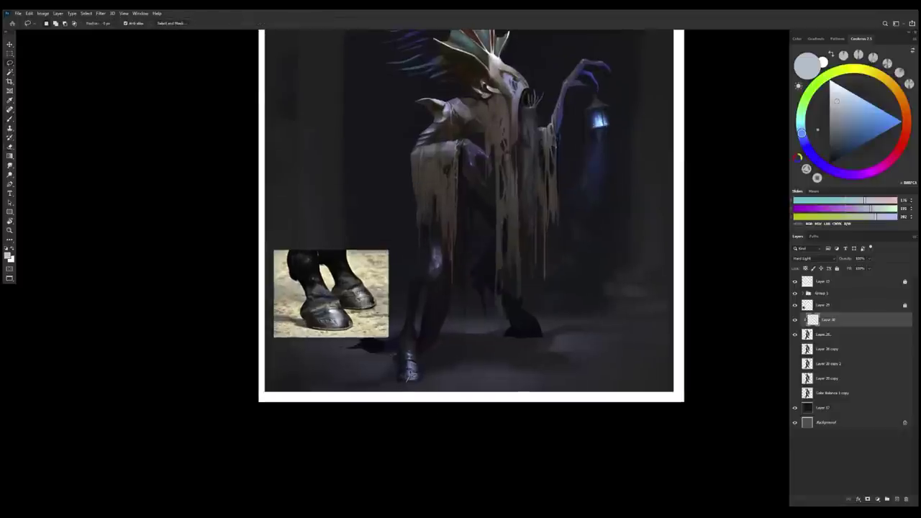
key(b)
key(ctrl+minus)
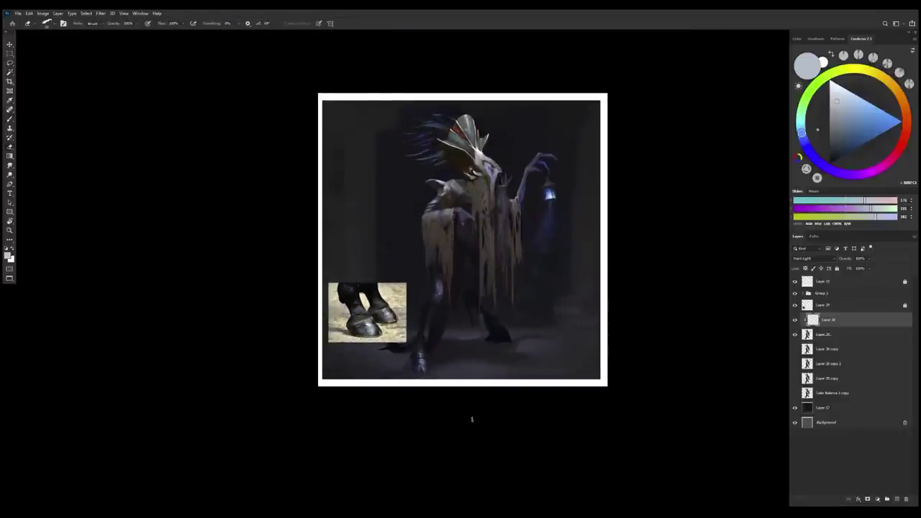
key(alt+bracketleft)
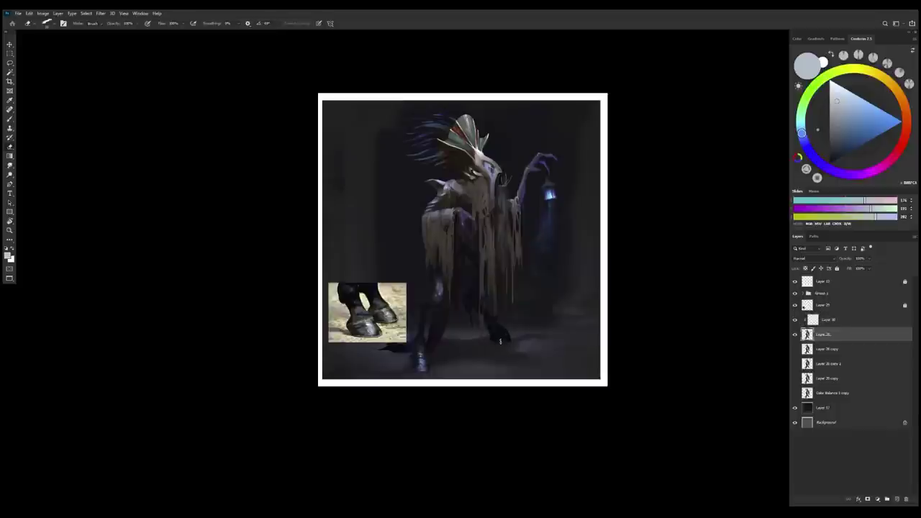
- Sample a near-black tone, darken the rear hoof and clean up the silhouette edges around the hooves
key(b)
alt+click(500, 340)
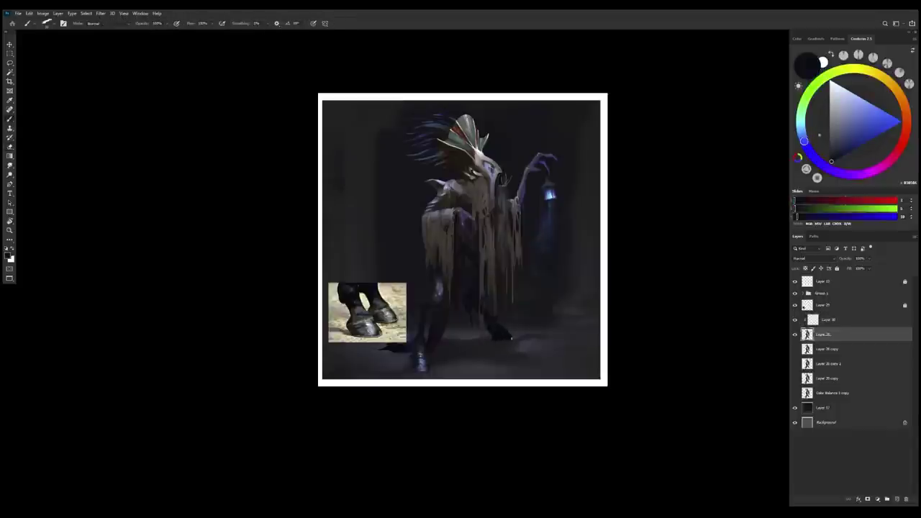
key(e)
alt+click(410, 373)
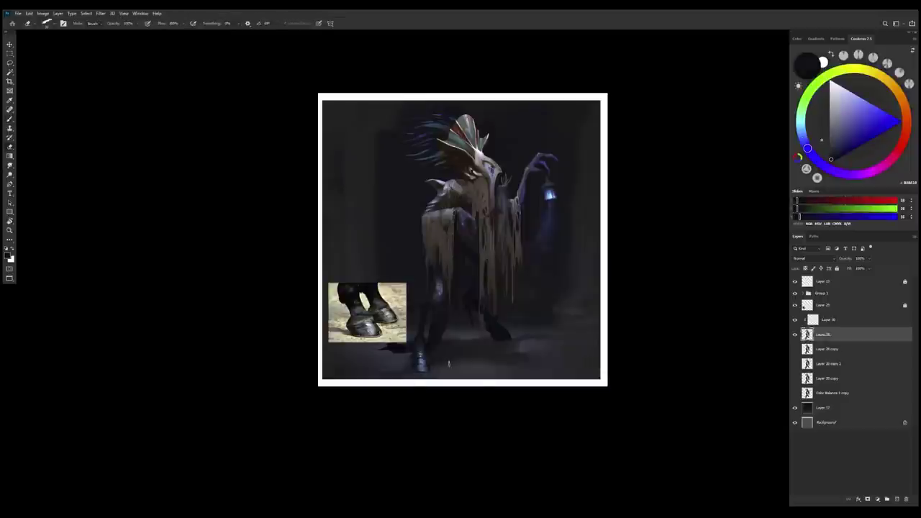
- Model the front hoof and the ankle above it with dark and grey-blue tones sampled from the leg, and select the clipped highlight layer above
scroll(449, 364, up, 3)
alt+click(421, 338)
alt+click(421, 337)
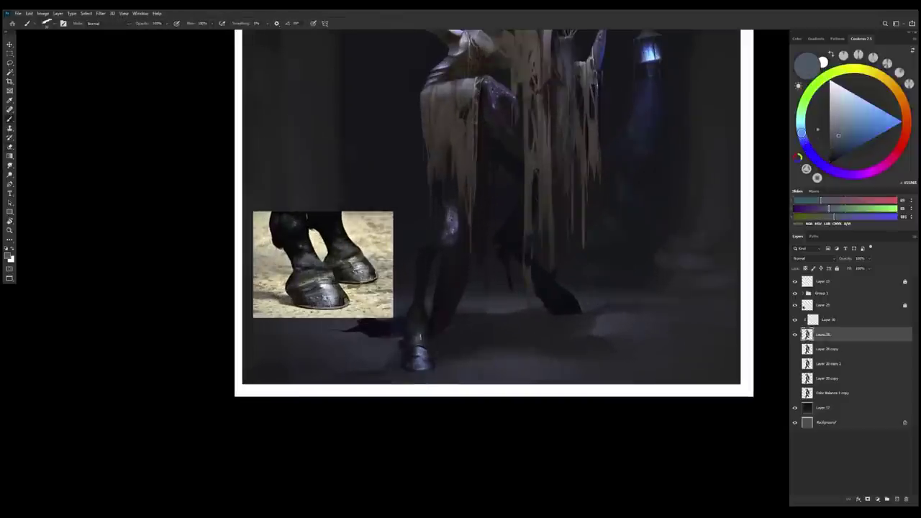
alt+click(420, 336)
alt+click(421, 339)
alt+click(421, 341)
alt+click(417, 341)
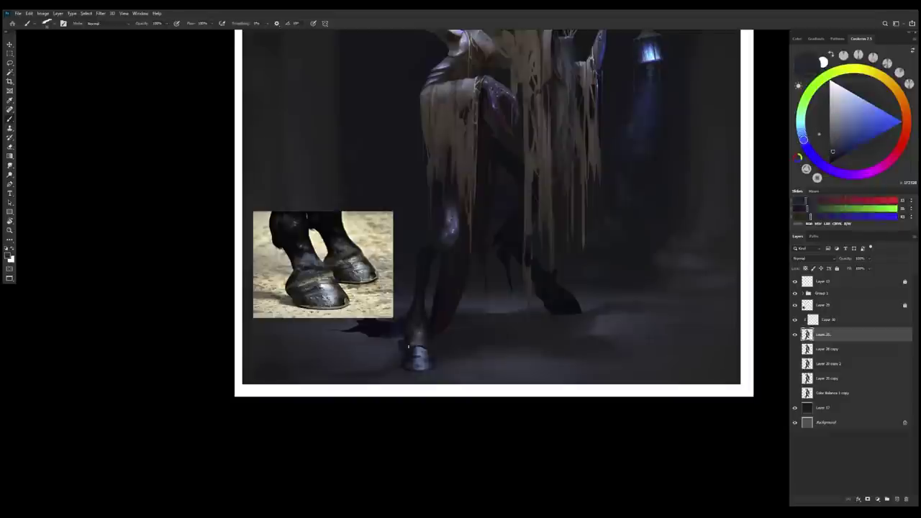
alt+click(419, 325)
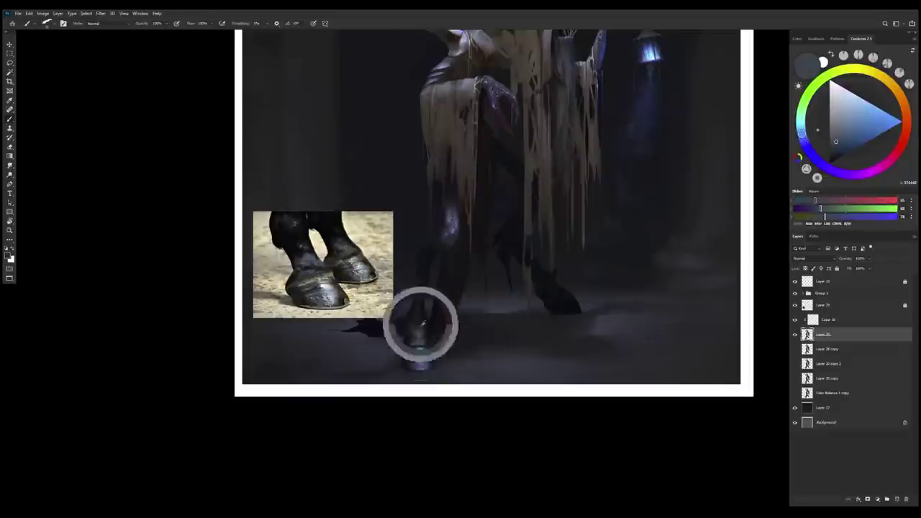
alt+click(417, 339)
alt+click(416, 360)
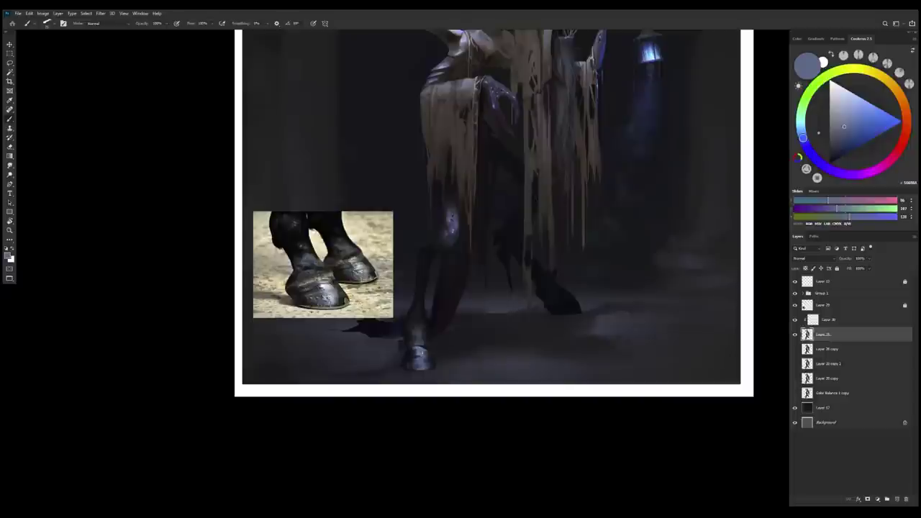
scroll(432, 373, down, 3)
scroll(414, 345, up, 2)
key(alt+bracketright)
scroll(609, 389, down, 3)
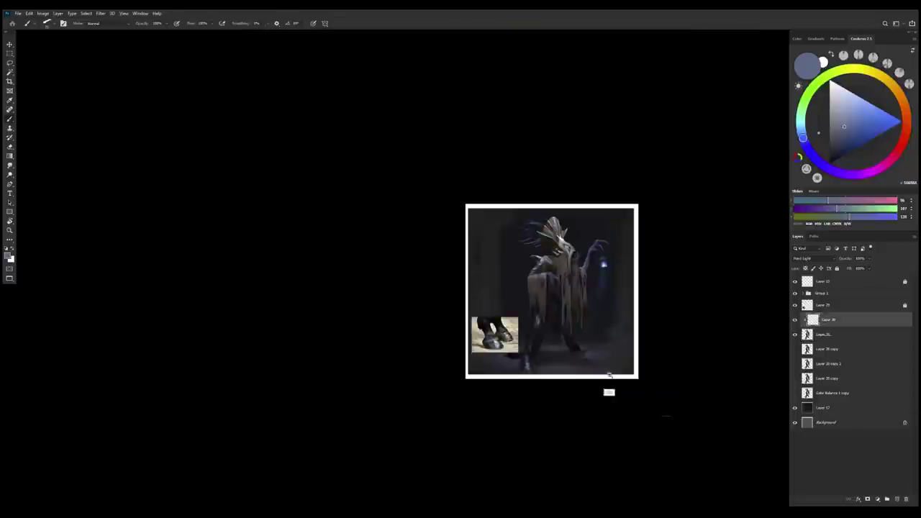
scroll(605, 382, up, 2)
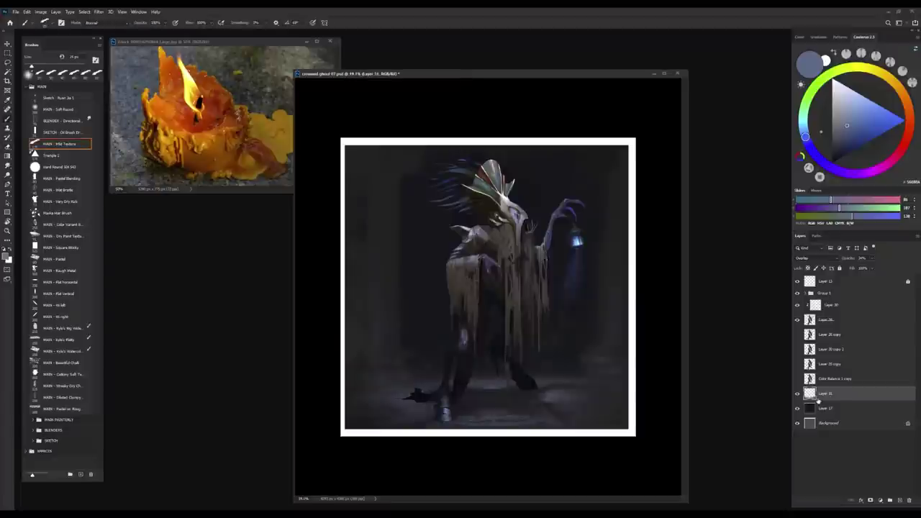
- Add a new layer behind the creature and paint faint dark reddish-brown candle shapes in the background beside the front leg
key(ctrl+shift+alt+n)
right_click(497, 156)
key(Return)
drag(835, 208, 801, 216)
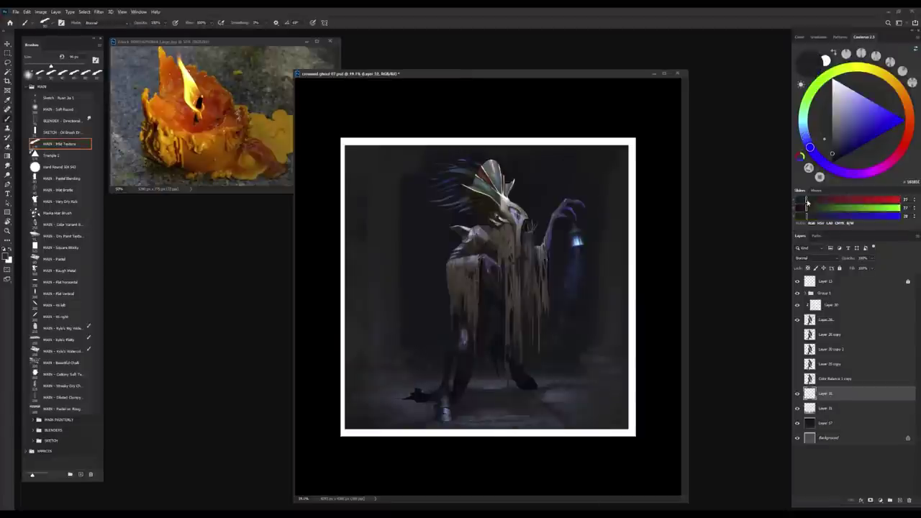
key(bracketleft)
key(bracketleft)
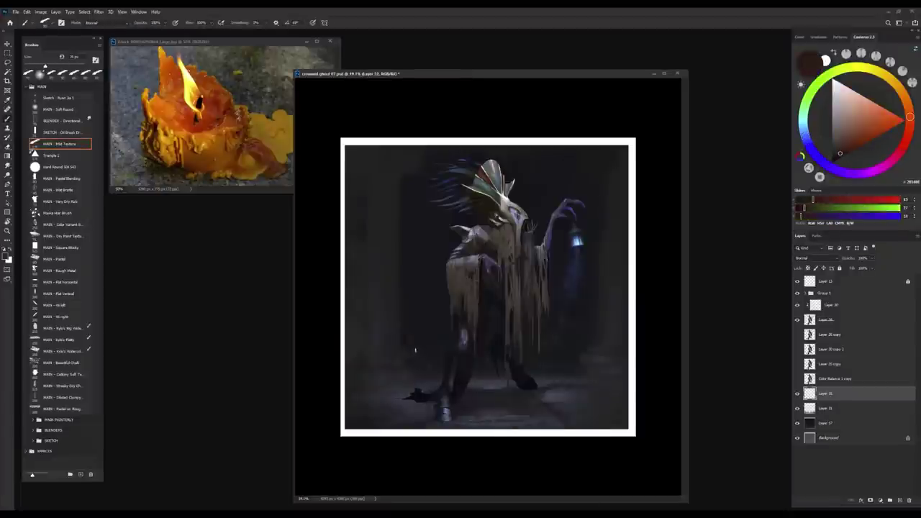
key(ctrl+plus)
alt+click(798, 394)
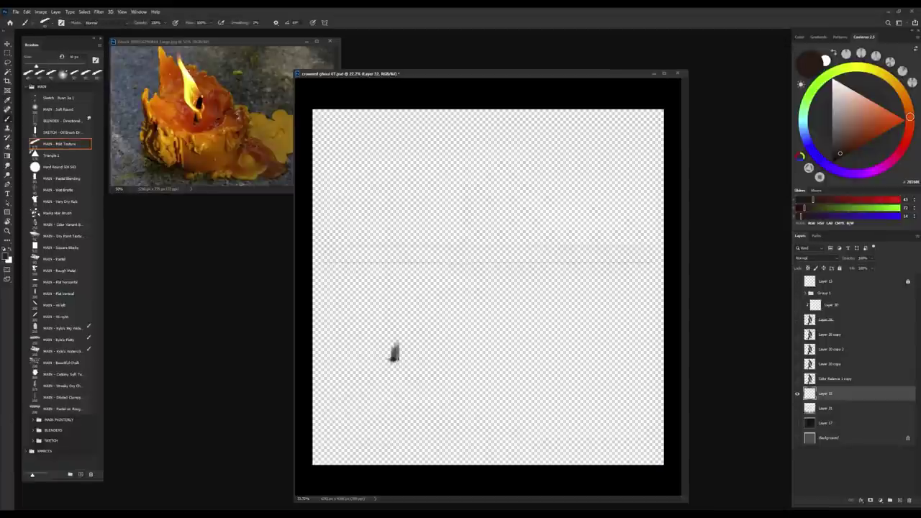
key(ctrl+z)
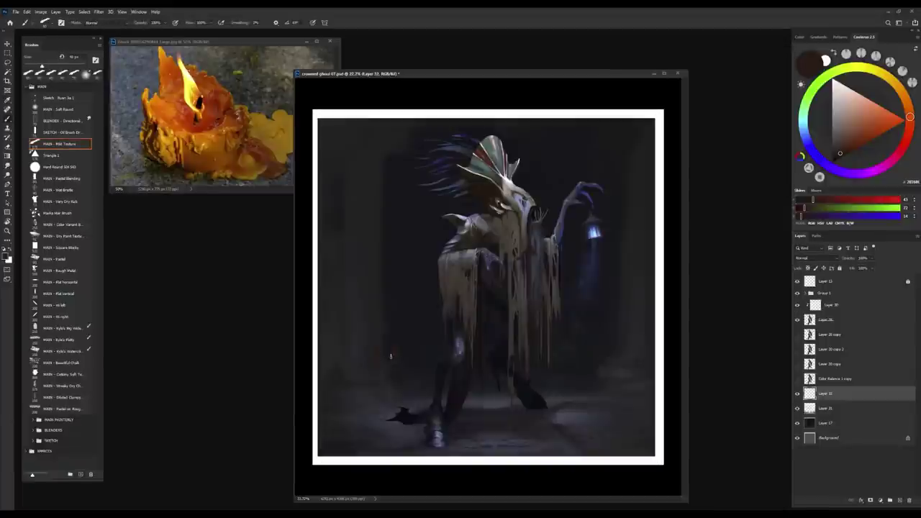
drag(354, 359, 381, 371)
key(ctrl+minus)
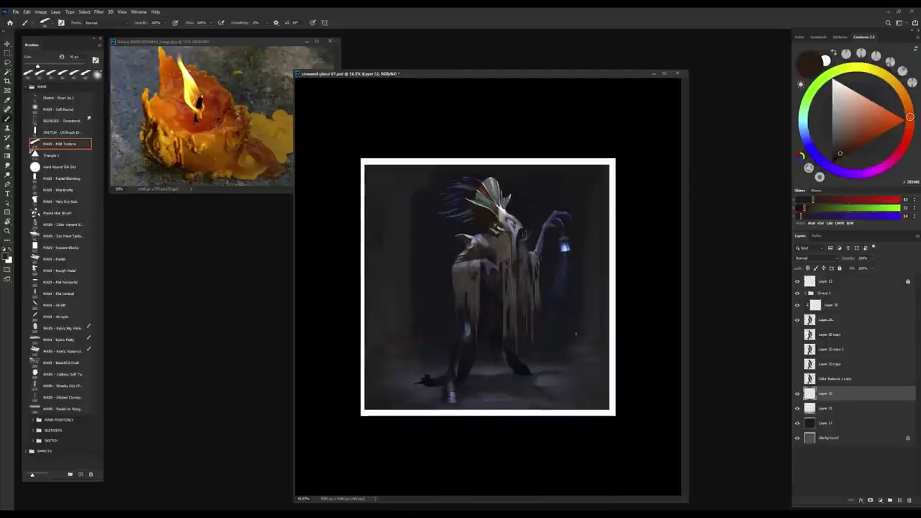
- Paint matching dark reddish-brown candle shapes in the background below the lantern on the opposite side of the creature
drag(604, 330, 566, 346)
key(bracketright)
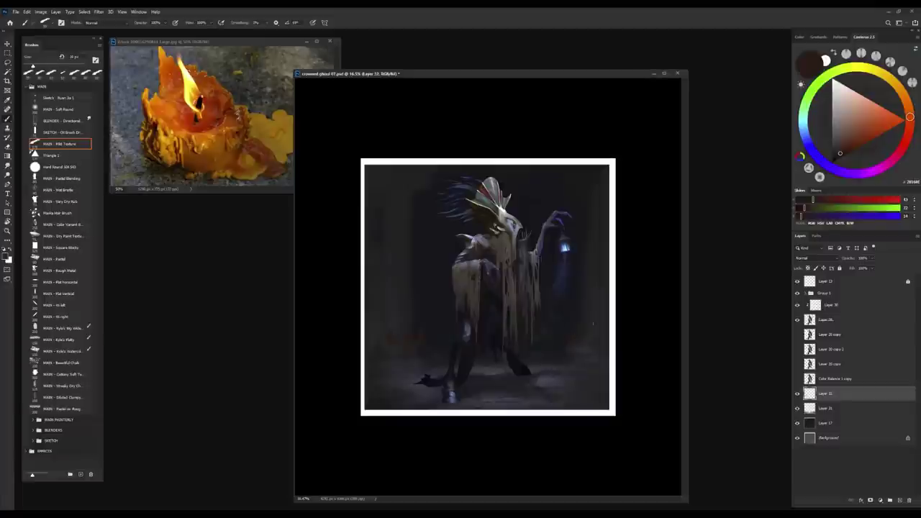
key(b)
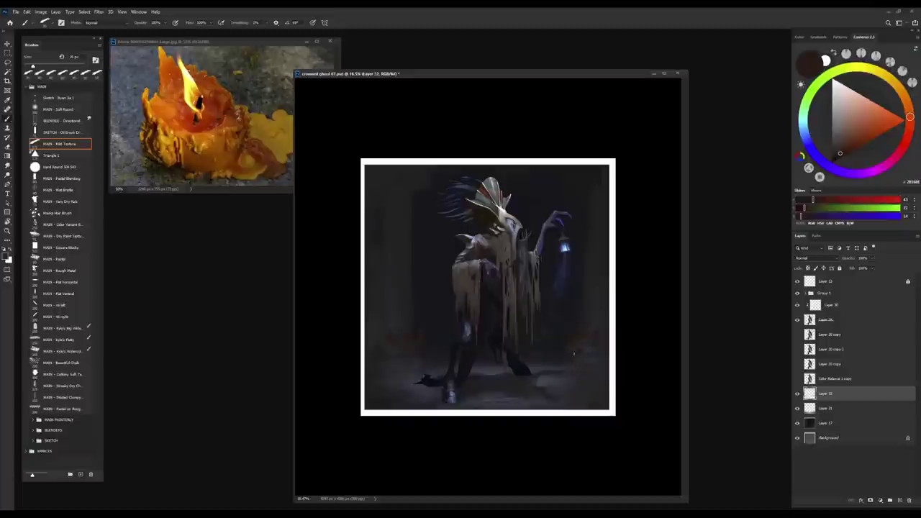
scroll(605, 355, up, 1)
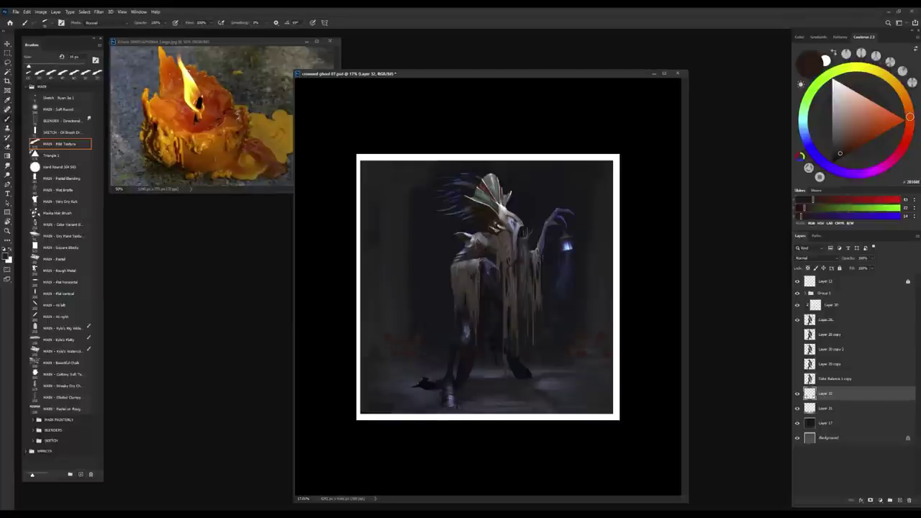
- Clip a new layer to the candle shapes and paint brownish-orange light on the candles on both sides of the creature
key(ctrl+shift+alt+n)
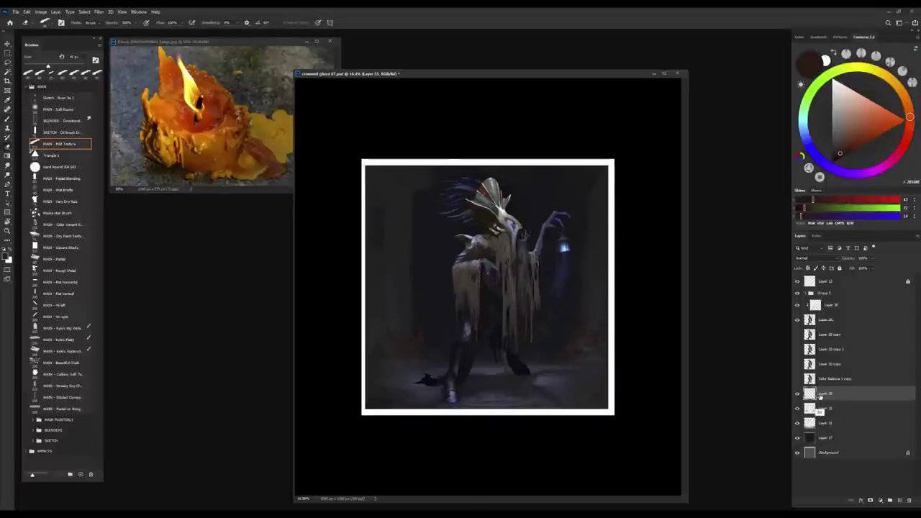
key(ctrl+plus)
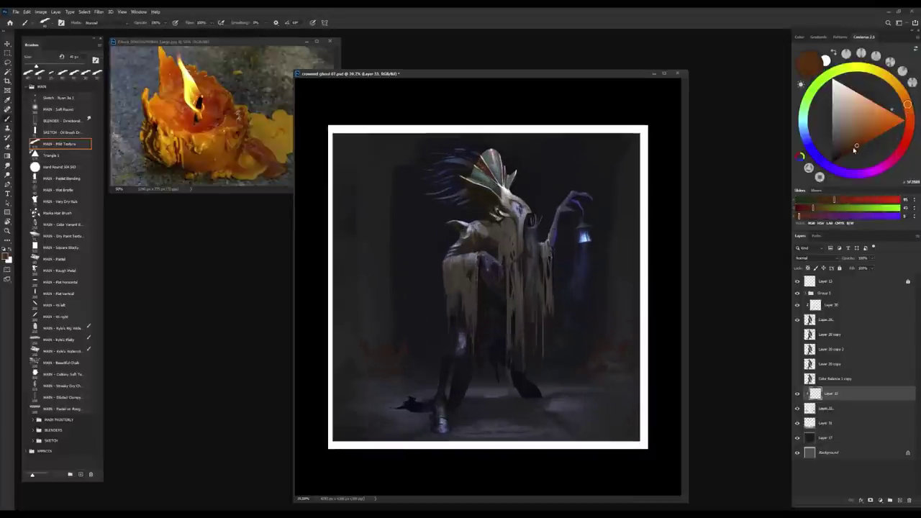
click(860, 144)
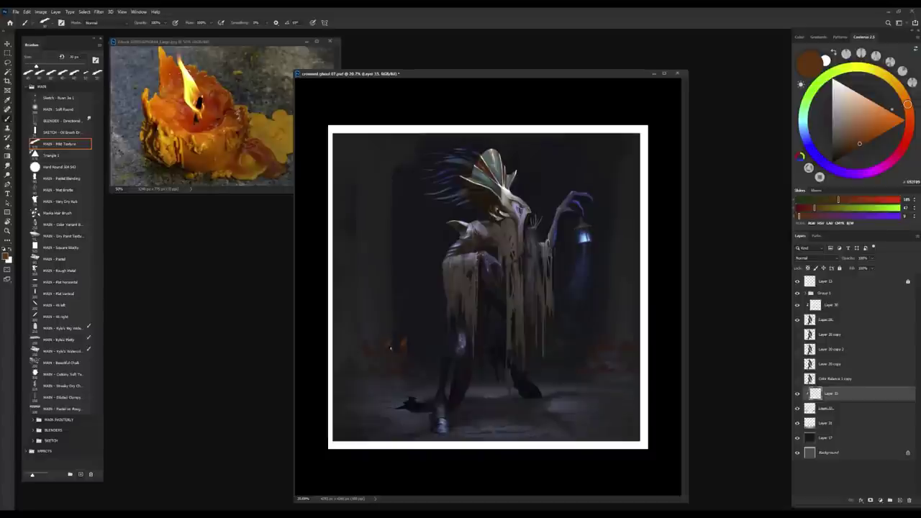
key(e)
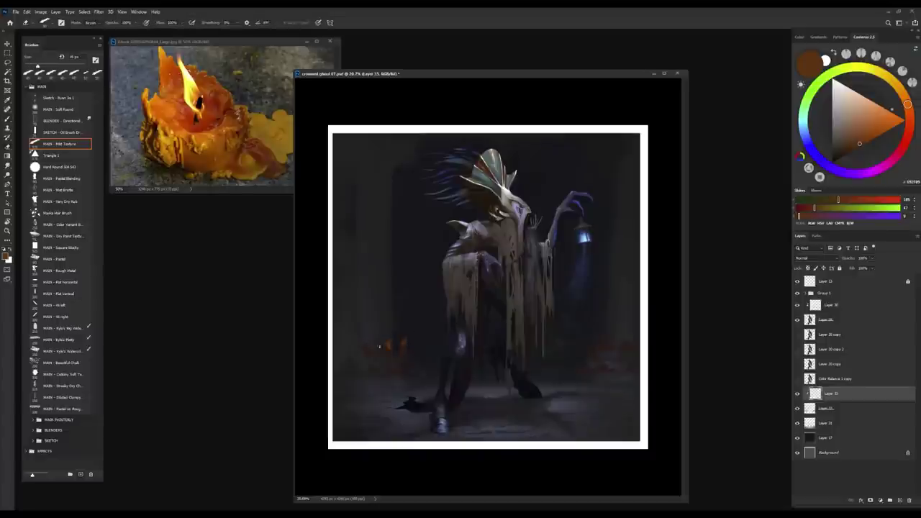
key(b)
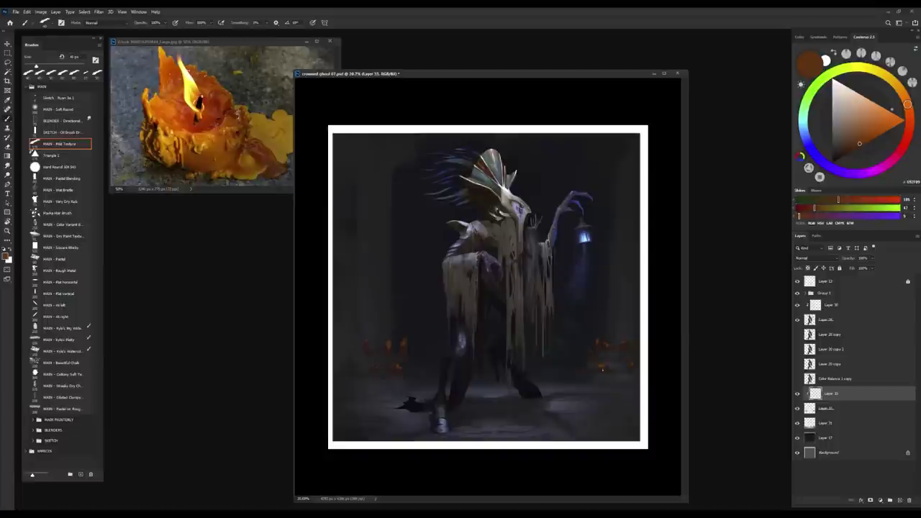
drag(603, 369, 522, 437)
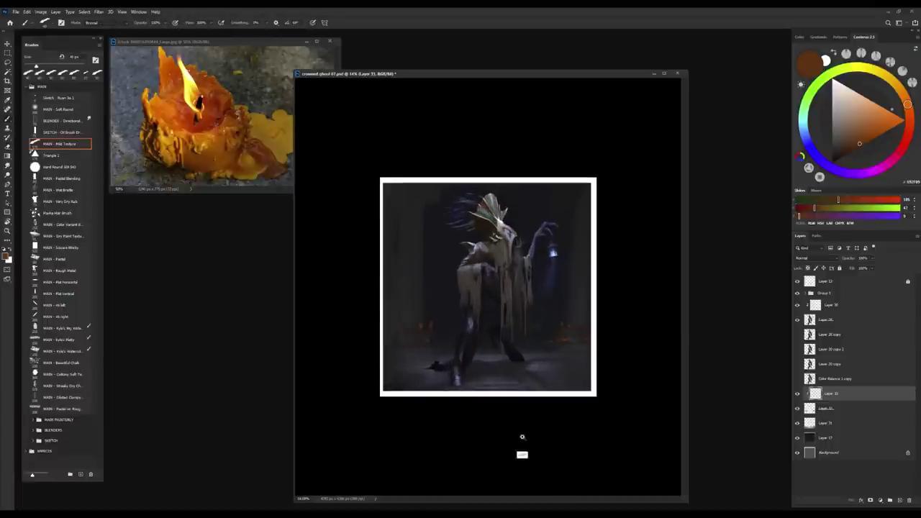
- Raise the orange candle layer's saturation to +56 and slightly lower its lightness with Hue/Saturation
key(ctrl+u)
key(ctrl+minus)
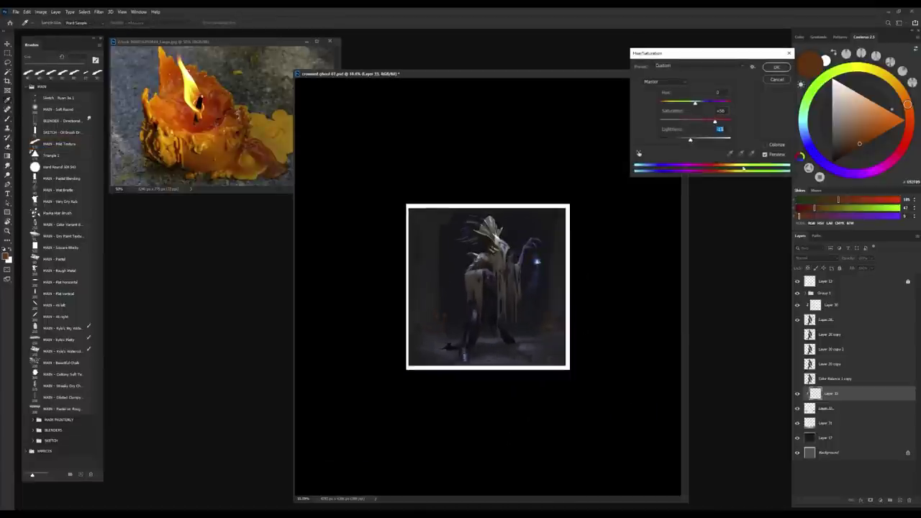
key(Return)
key(b)
- Add another layer, sample golden orange from the candle reference photo and paint a bright spot on a candle beside the front leg
key(ctrl+plus)
key(ctrl+shift+alt+n)
key(ctrl+plus)
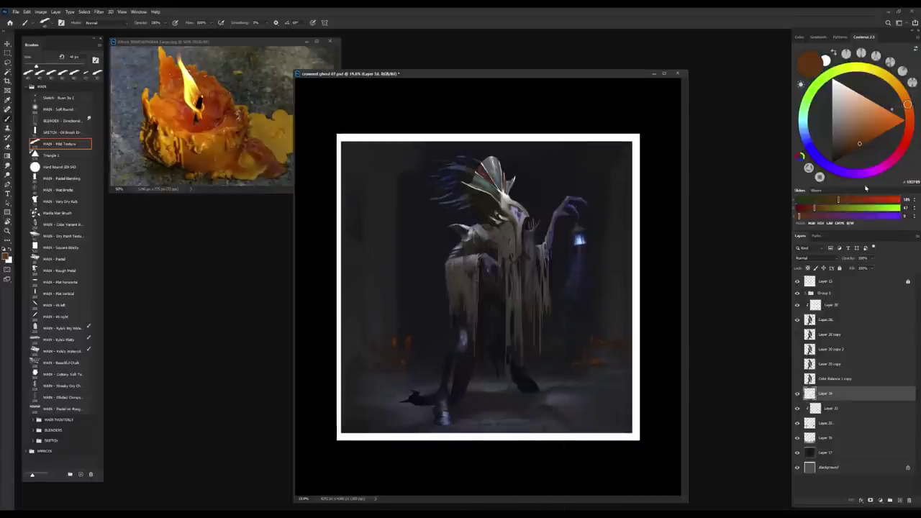
alt+click(187, 108)
key(bracketright)
key(bracketright)
key(bracketright)
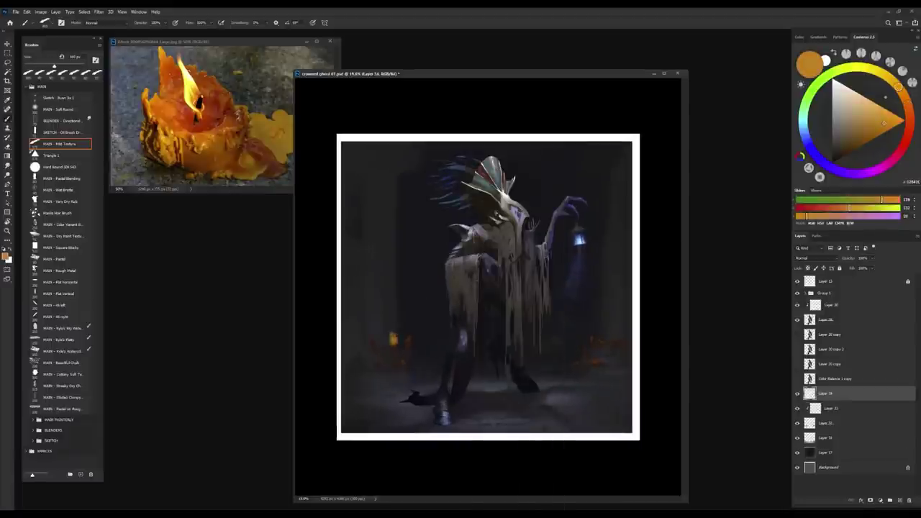
- Set the bright spot's layer to Color Dodge, trim the spot with the Eraser and clip the layer to the candle shapes
key(shift+alt+d)
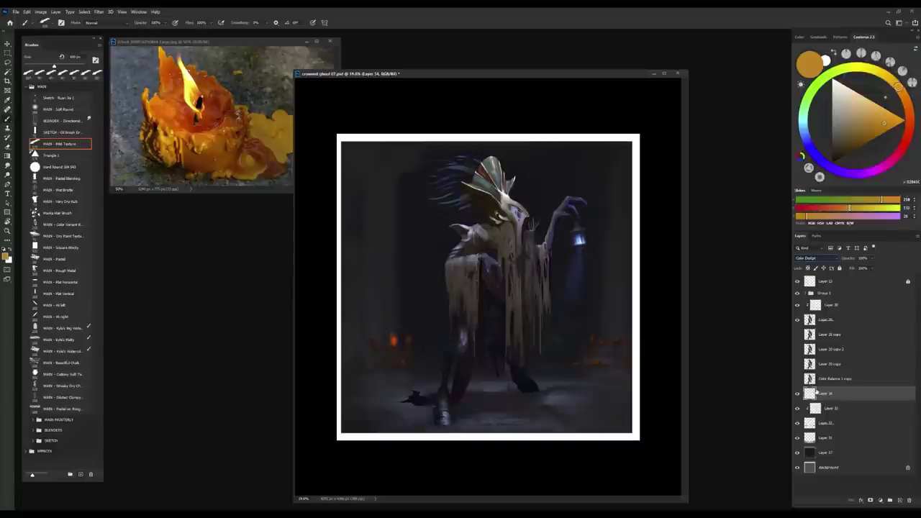
key(e)
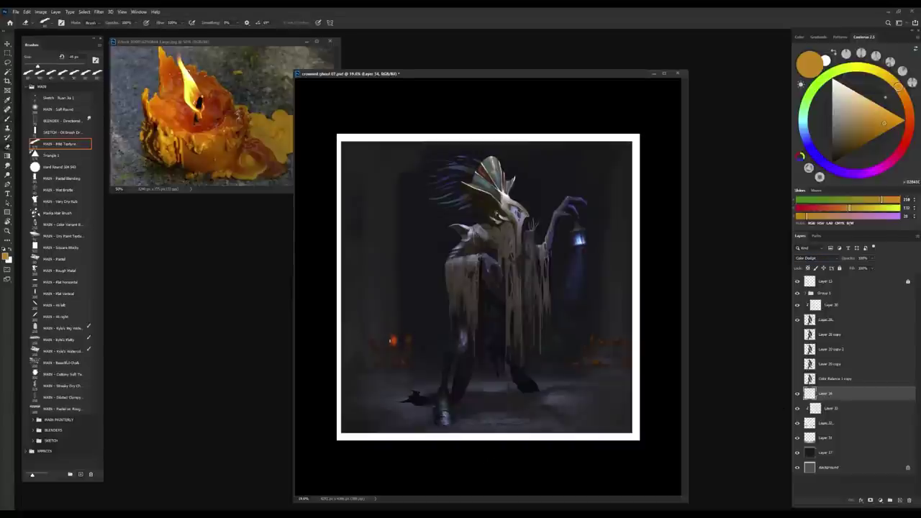
key(ctrl+alt+g)
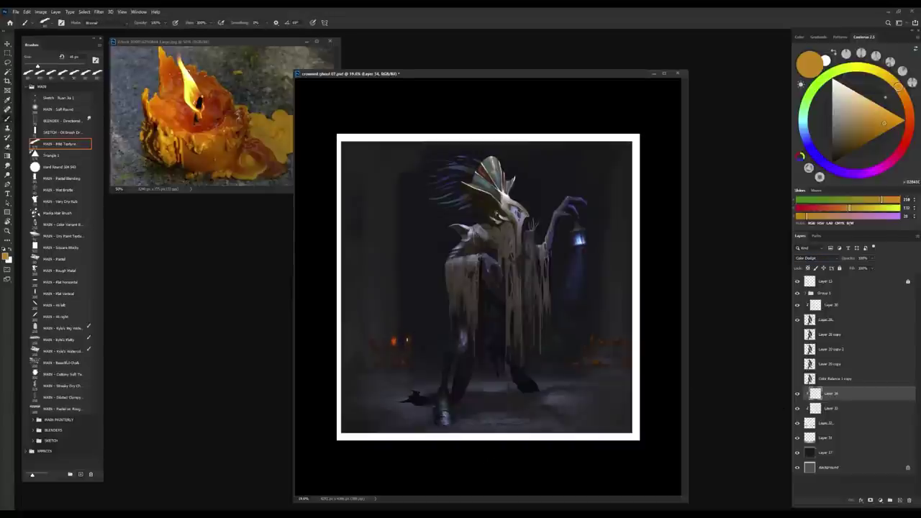
- Paint small glowing orange accents on the remaining background candles on both sides of the creature and trim them with the Eraser
key(b)
scroll(394, 367, up, 1)
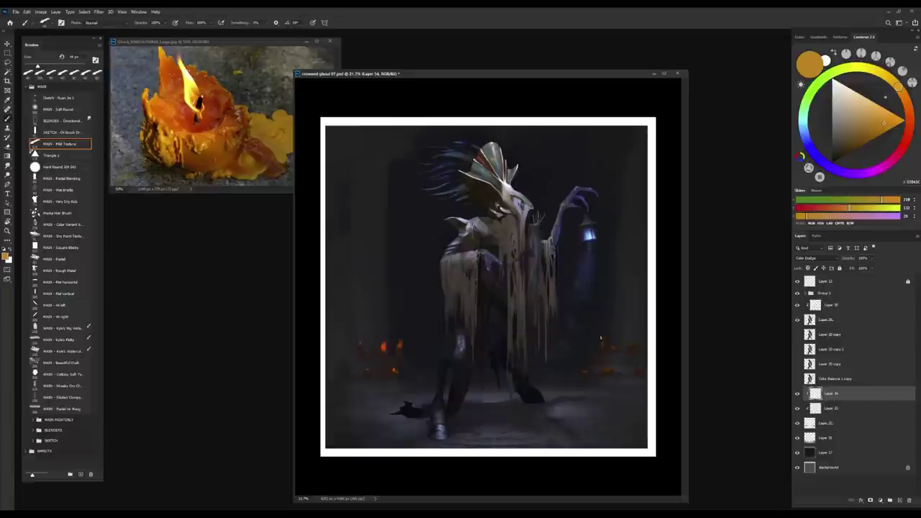
click(601, 343)
click(608, 369)
key(e)
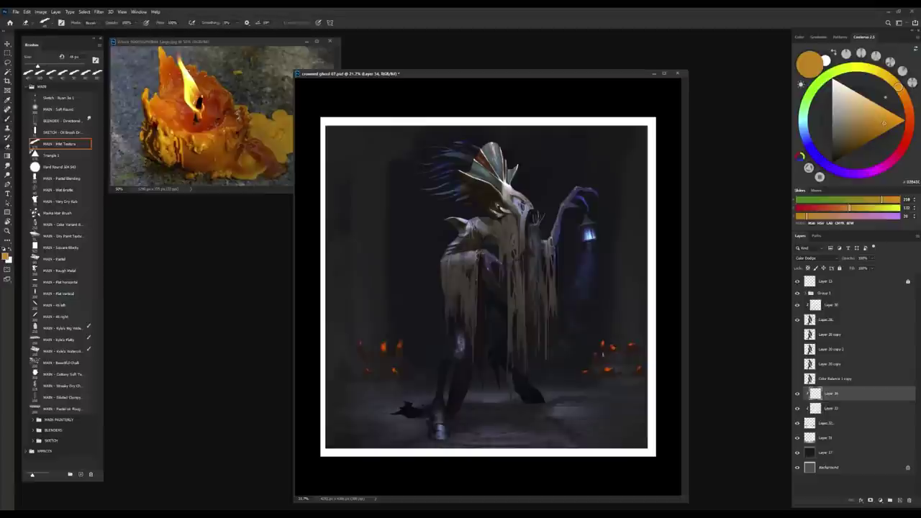
key(b)
scroll(498, 453, down, 1)
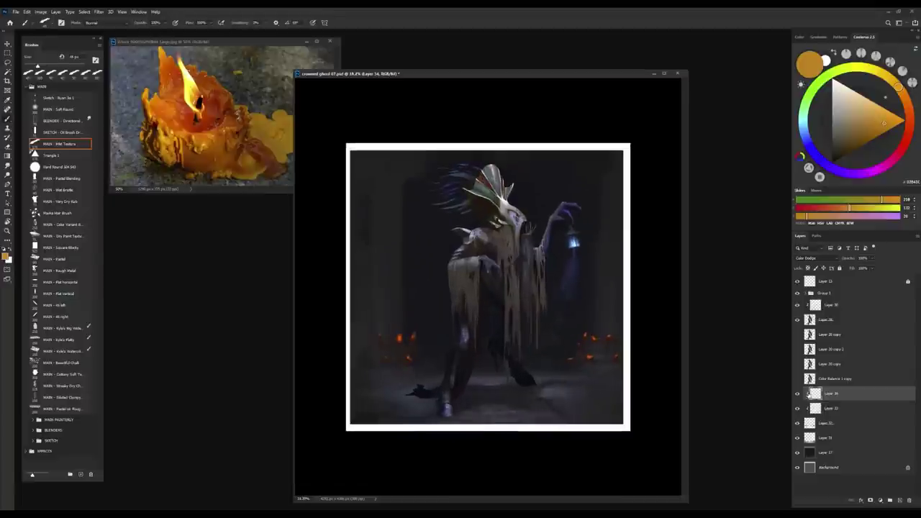
- Add another clipped Color Dodge layer and paint lighter golden-yellow glows on the candles with the Soft Round brush
click(900, 500)
click(809, 257)
click(806, 322)
right_click(402, 336)
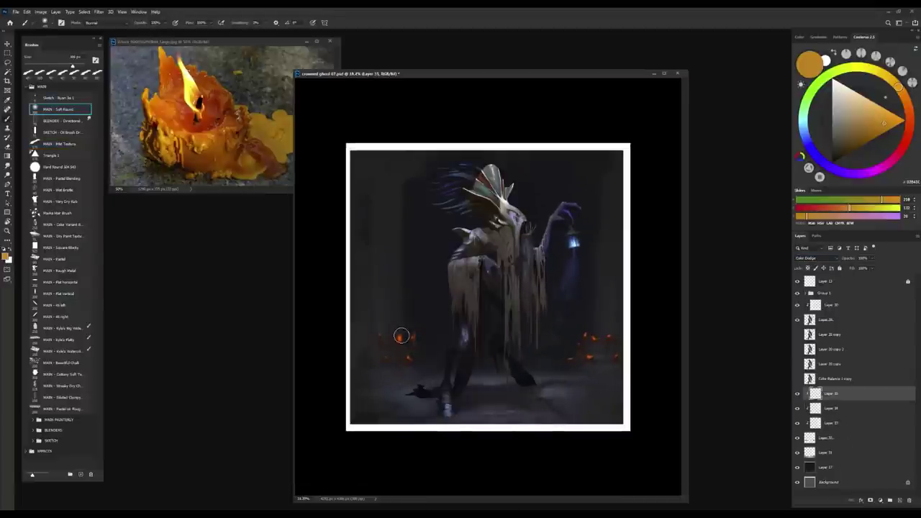
drag(849, 146, 888, 112)
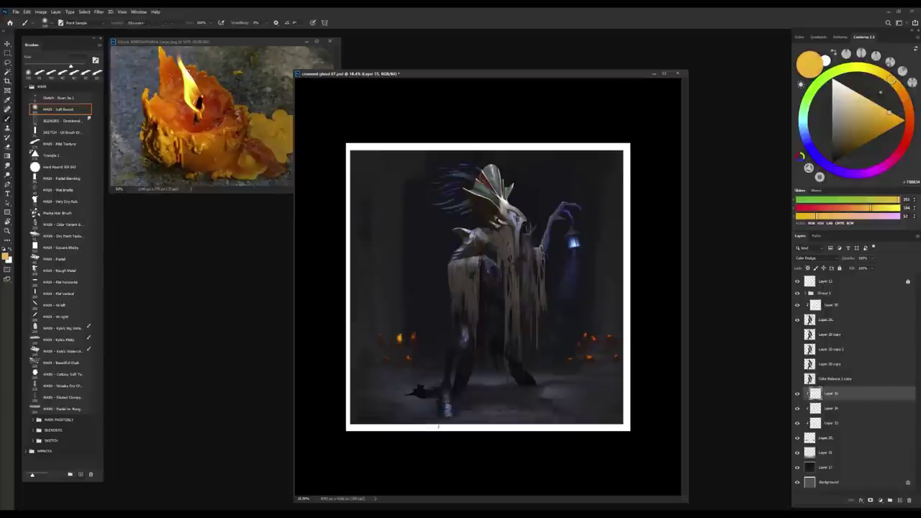
- Shift the hue of the soft candle glow layer slightly with Hue/Saturation
key(ctrl+u)
drag(695, 103, 695, 104)
key(Return)
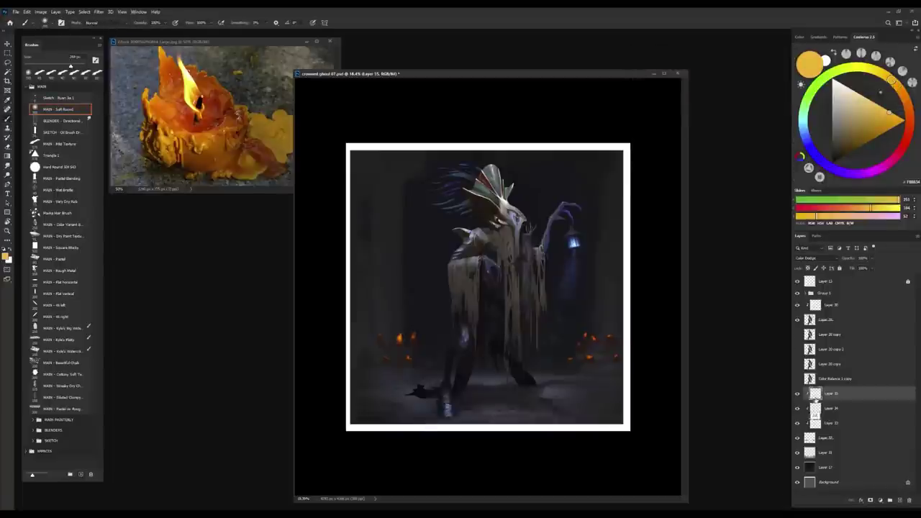
- Unclip the top Color Dodge layer, paint soft reddish-orange glows over the background candles with the Soft Round brush and reduce the layer's opacity
alt+click(411, 331)
key(bracketleft)
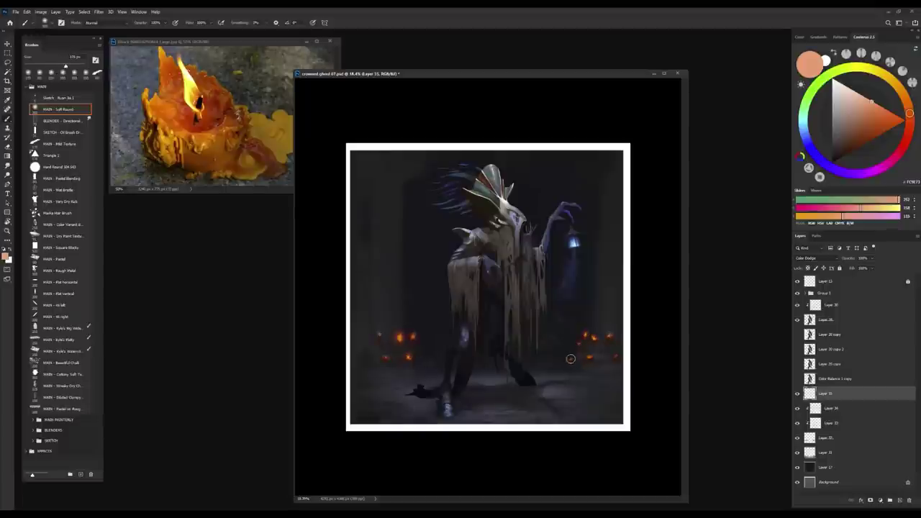
key(bracketleft)
key(ctrl+minus)
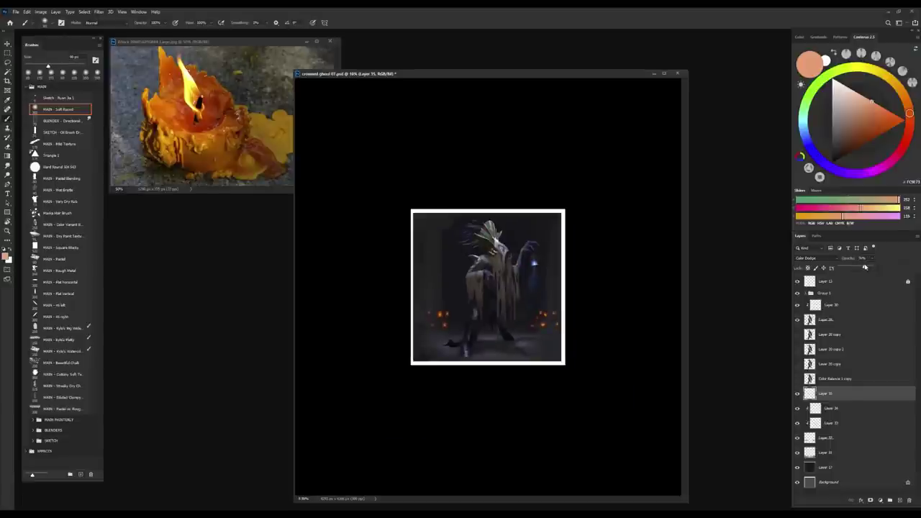
key(ctrl+plus)
scroll(543, 370, down, 2)
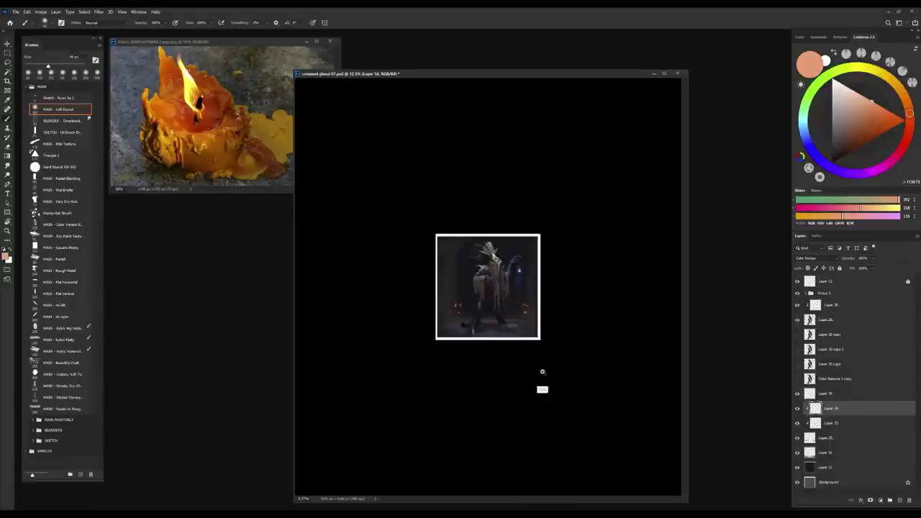
- Add a clipped layer directly above the candle shapes and paint soft grey-blue light on the left candle bodies using the Soft Round brush
scroll(543, 370, up, 4)
click(900, 499)
scroll(432, 346, up, 3)
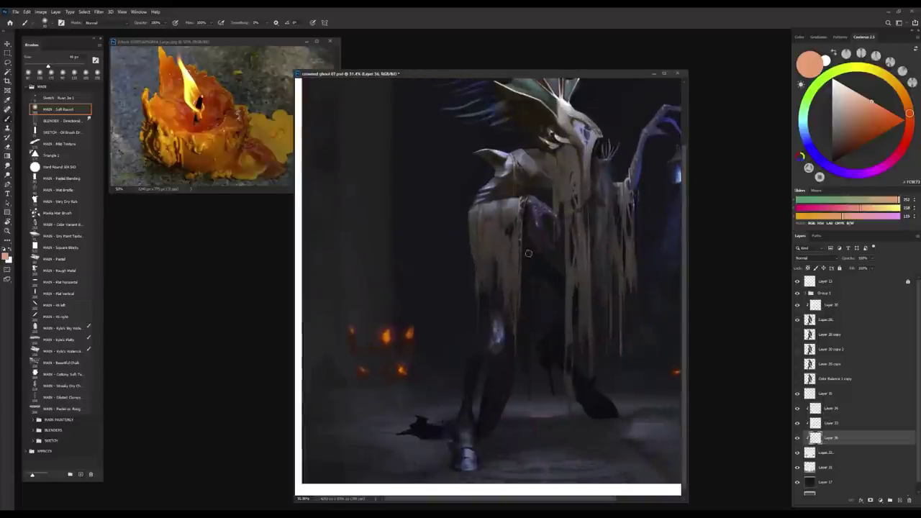
alt+click(504, 216)
right_click(522, 216)
click(568, 270)
scroll(411, 335, up, 2)
right_click(460, 270)
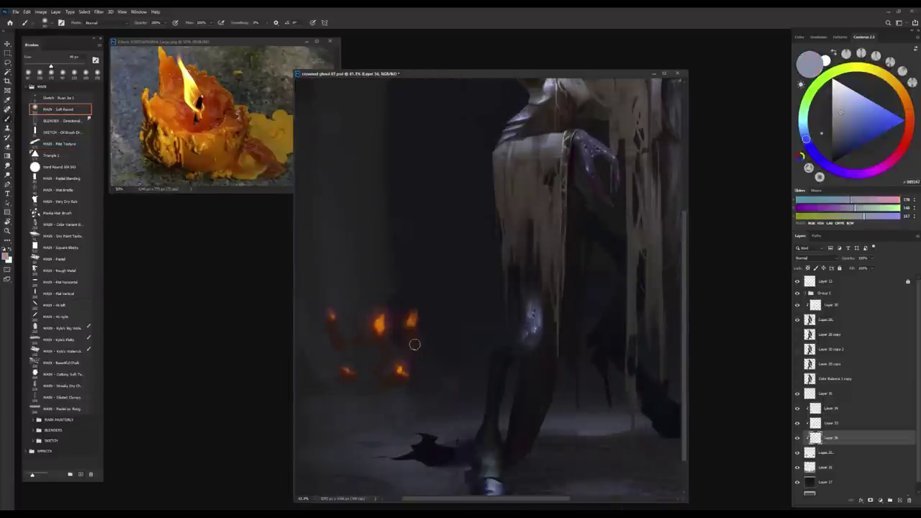
- Raise the grey-blue strokes' saturation and lightness with Hue/Saturation, paint near-white highlights in Vivid Light mode and soften them with a large Soft Round Eraser
key(ctrl+u)
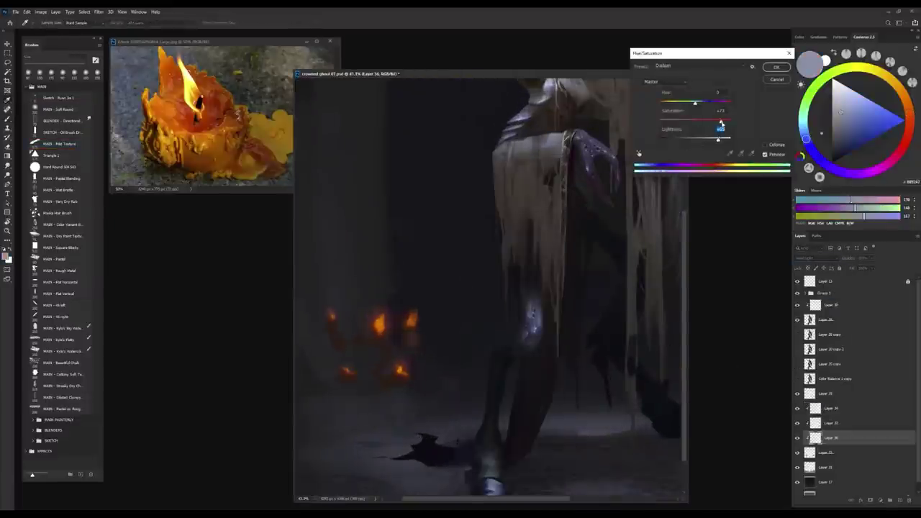
key(Return)
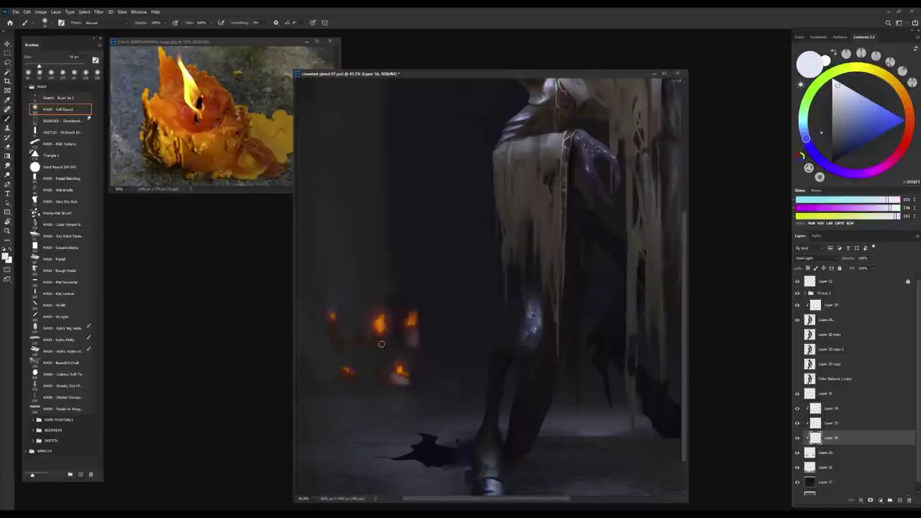
scroll(339, 425, down, 2)
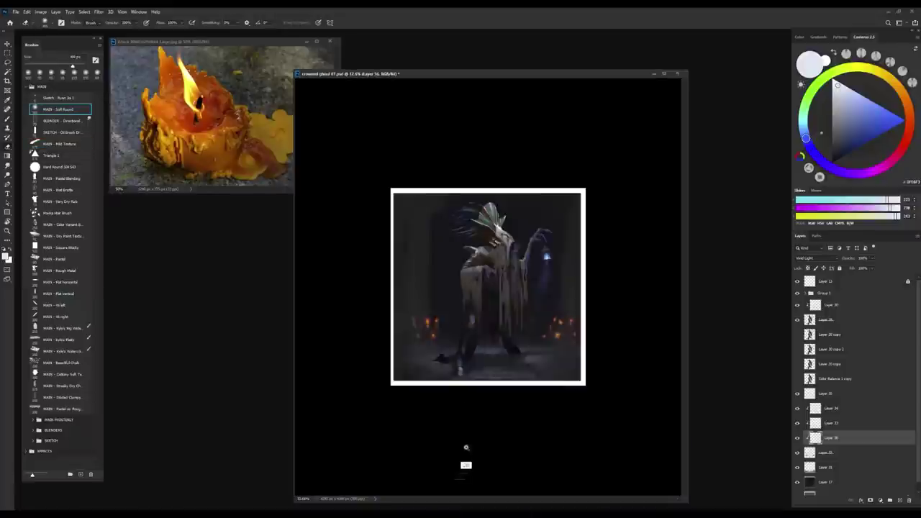
scroll(385, 418, up, 2)
- Try a hue shift on the Vivid Light candle highlights with Hue/Saturation and reduce the layer's opacity
key(ctrl+u)
mouse_move(695, 103)
mouse_down()
mouse_move(709, 103)
mouse_move(694, 103)
mouse_up()
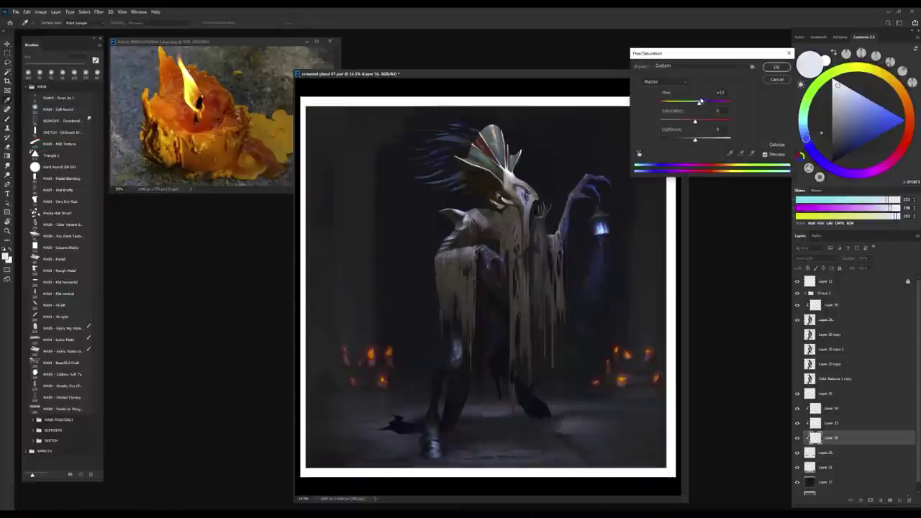
key(Escape)
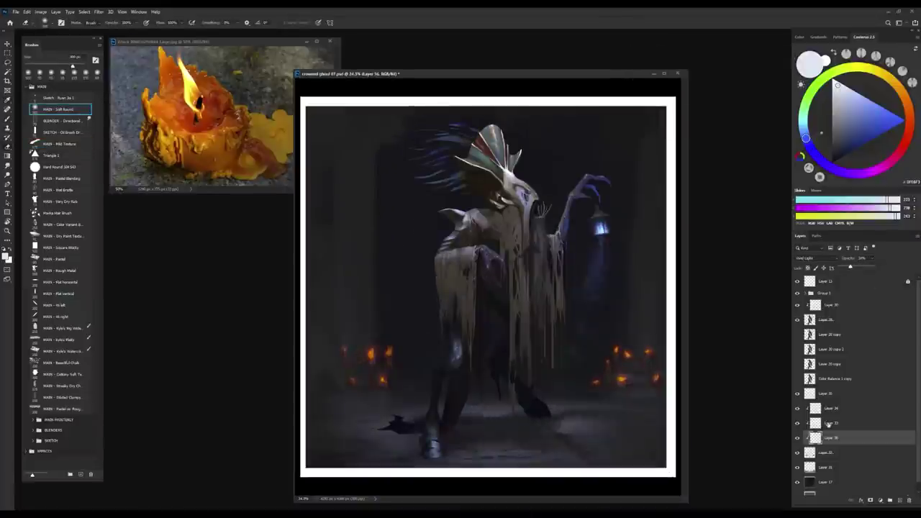
click(827, 452)
key(ctrl+u)
key(Escape)
scroll(445, 376, down, 2)
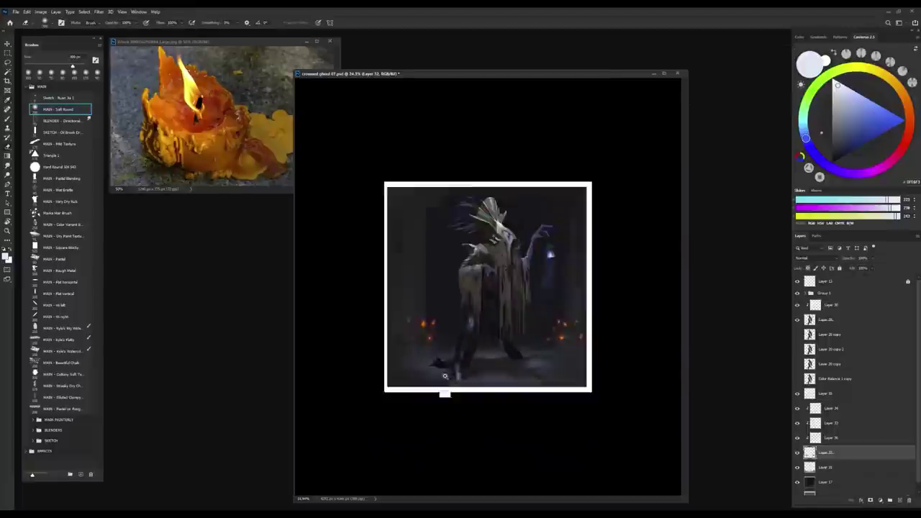
scroll(445, 376, up, 2)
- Set the clipped highlight layer to Normal and paint muted reddish-mauve wax strokes on the left candles with the Mild Texture brush
click(813, 438)
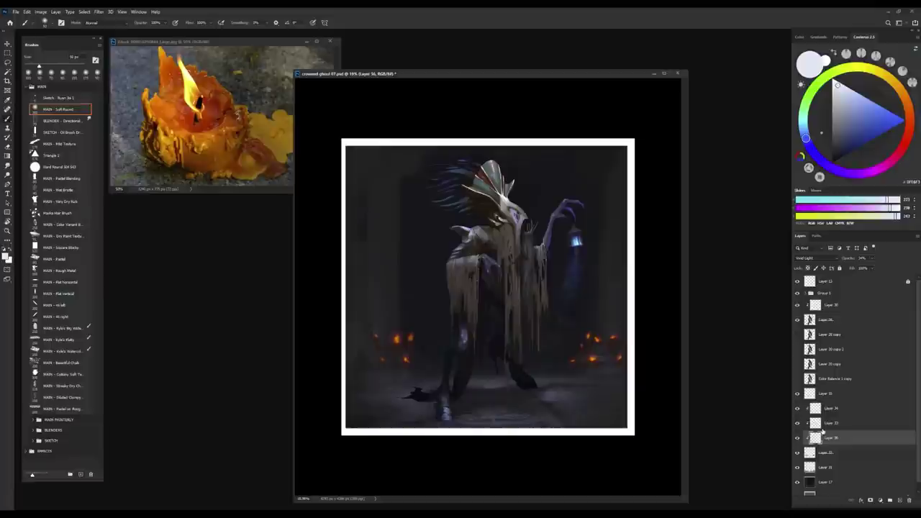
alt+click(418, 367)
scroll(417, 368, up, 2)
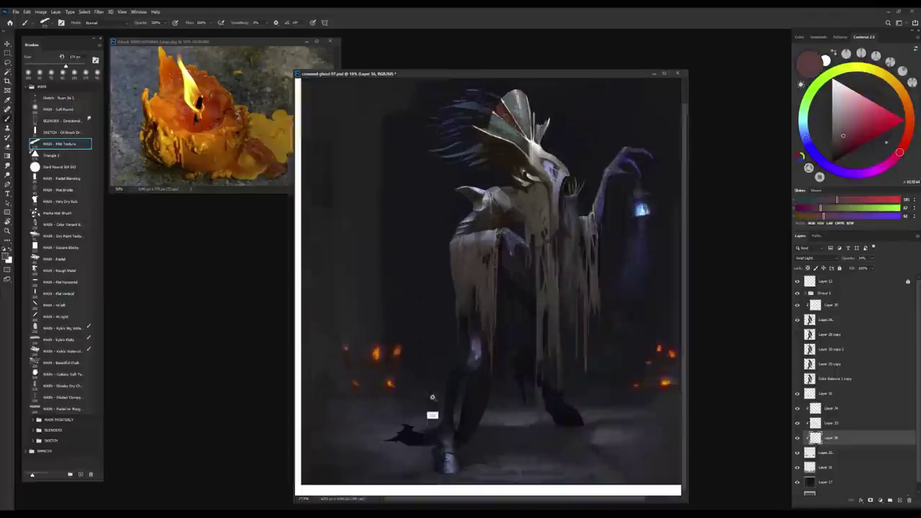
key(period)
key(period)
key(period)
click(813, 257)
click(806, 260)
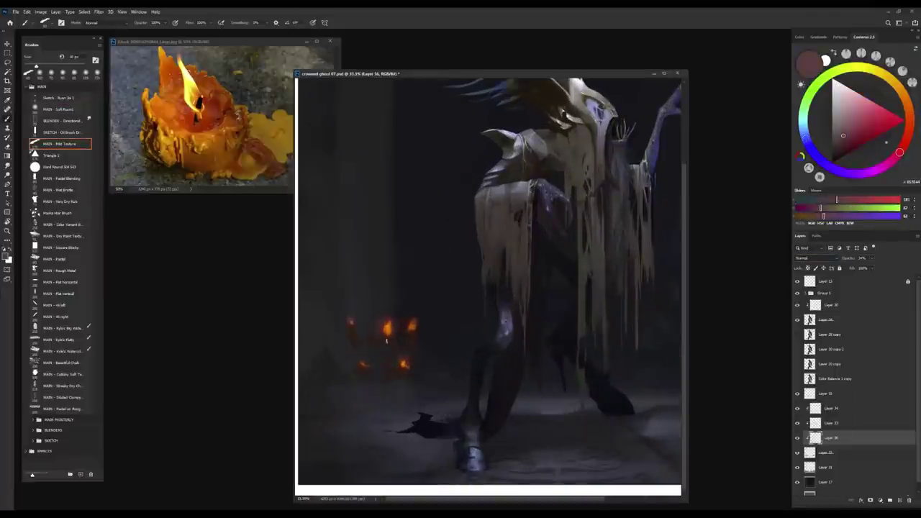
right_click(390, 342)
click(422, 337)
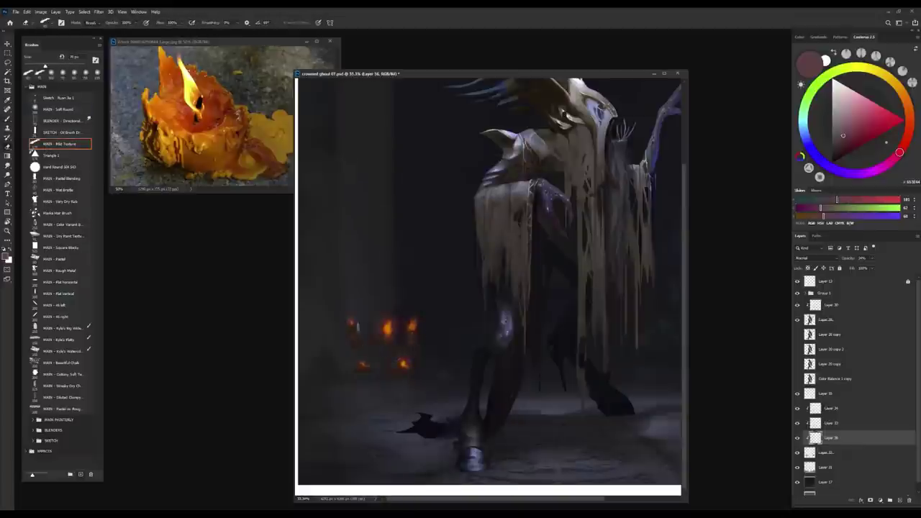
- Refine the wax bodies under the left candle flames by alternating fine mauve strokes with Eraser trimming
key(e)
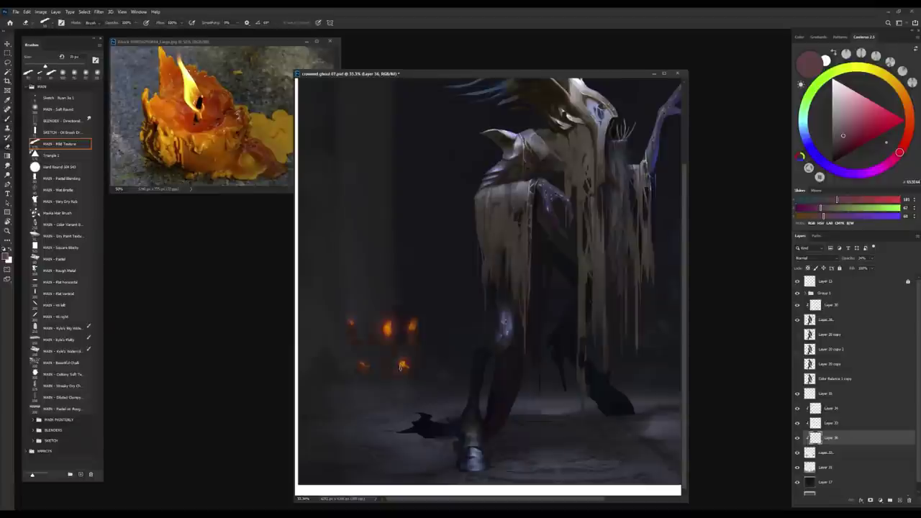
key(b)
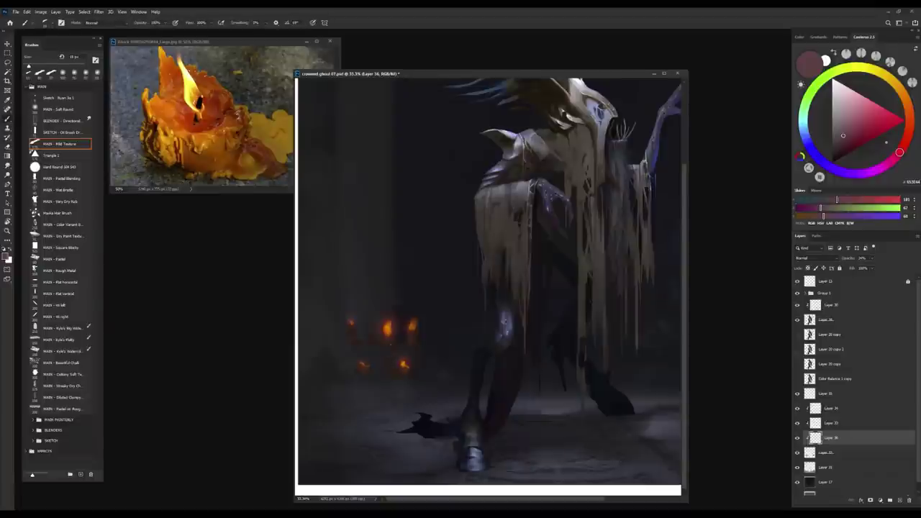
key(e)
key(b)
key(e)
key(b)
key(e)
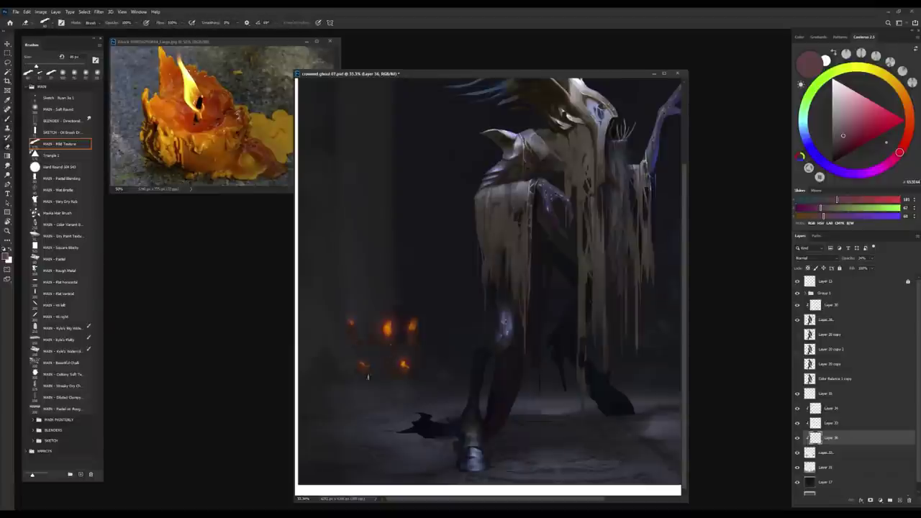
- Paint matching mauve wax strokes on the candle group below the lantern and trim them with the Eraser
key(h)
key(b)
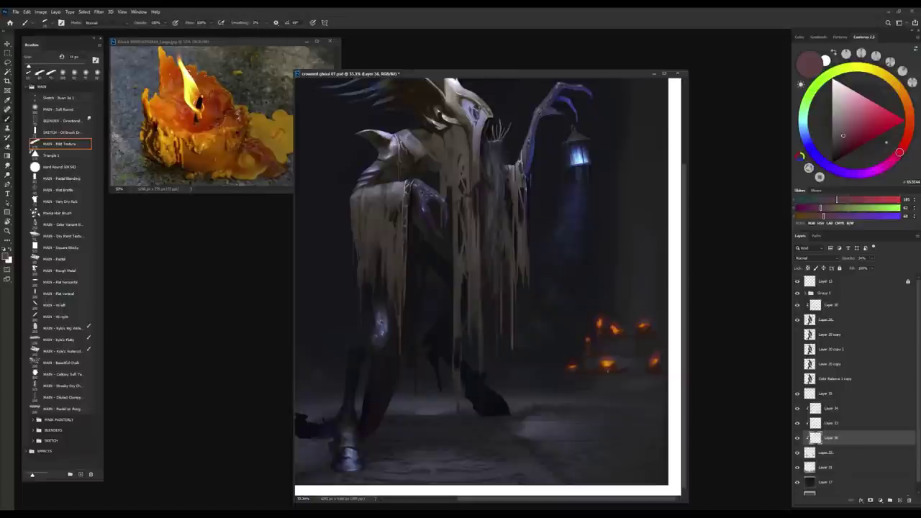
scroll(481, 280, up, 1)
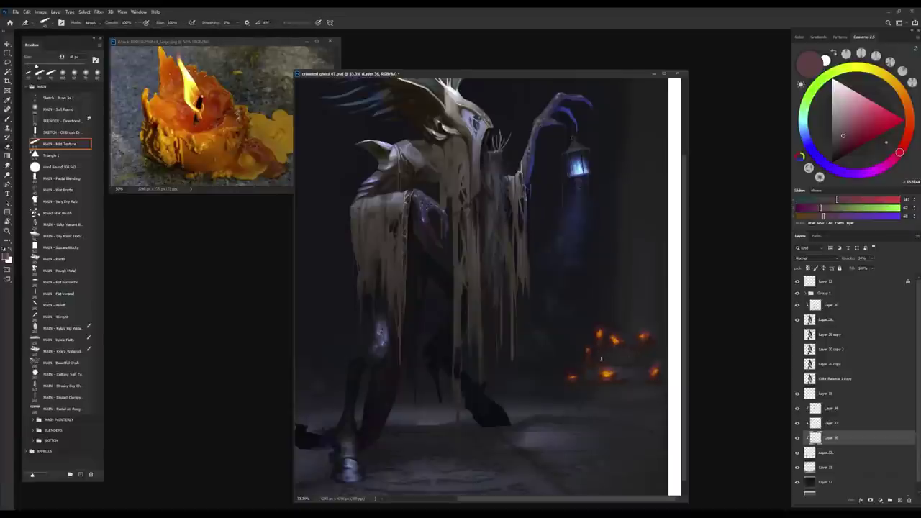
scroll(601, 357, down, 2)
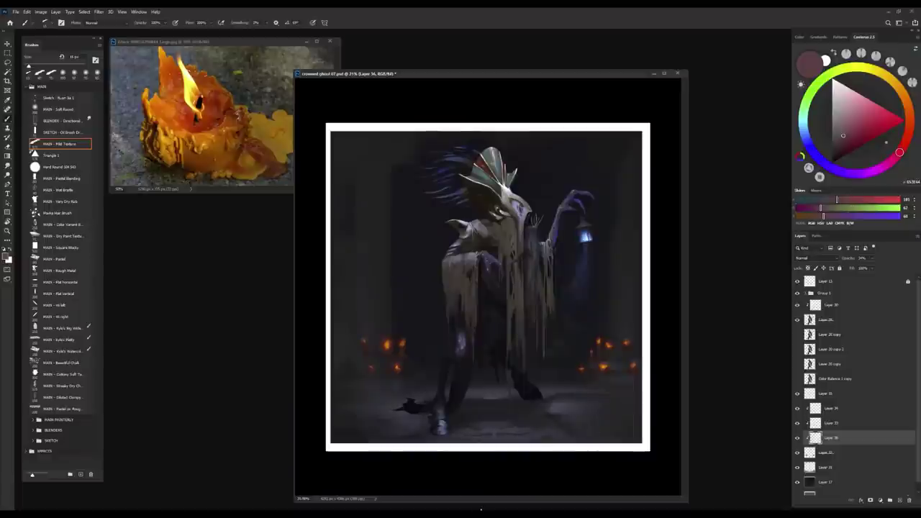
- Check how the candles read at thumbnail size and compare the glow layers by toggling their visibility
scroll(503, 422, down, 3)
scroll(453, 363, up, 1)
scroll(544, 403, down, 2)
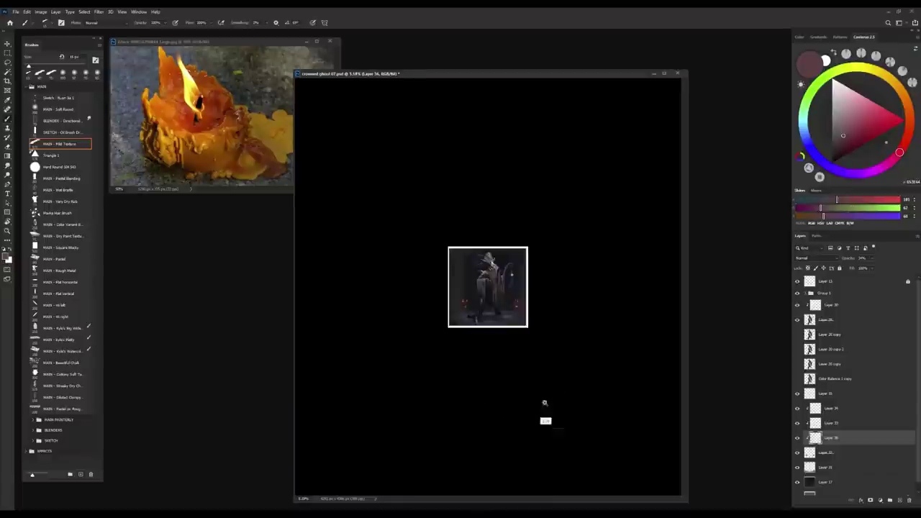
scroll(545, 403, up, 4)
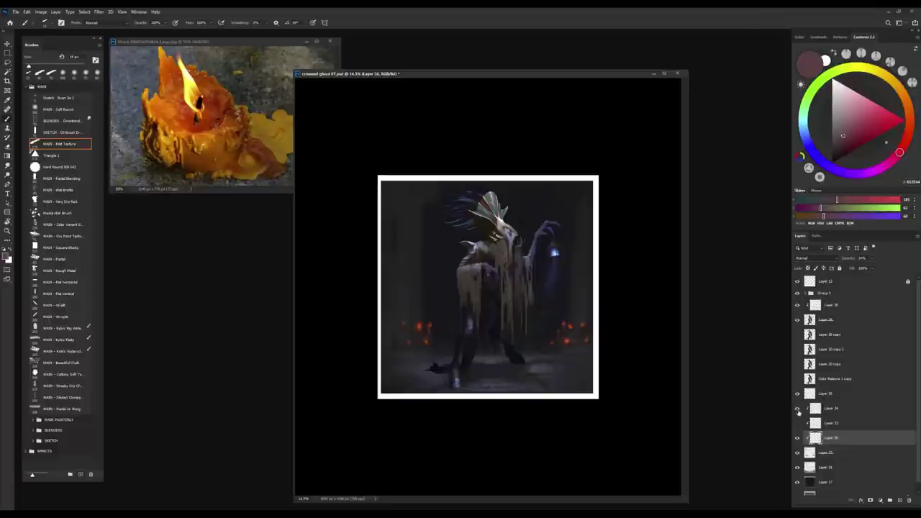
click(817, 424)
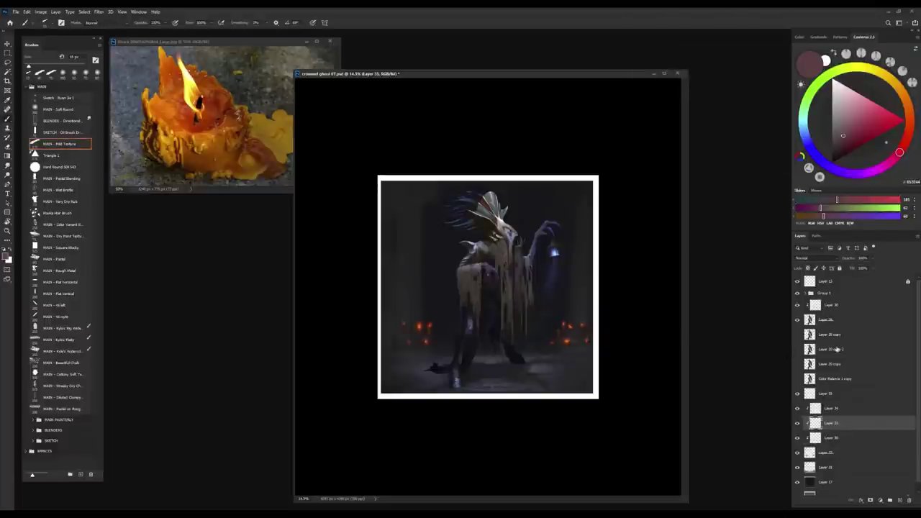
key(alt+bracketright)
scroll(638, 381, down, 4)
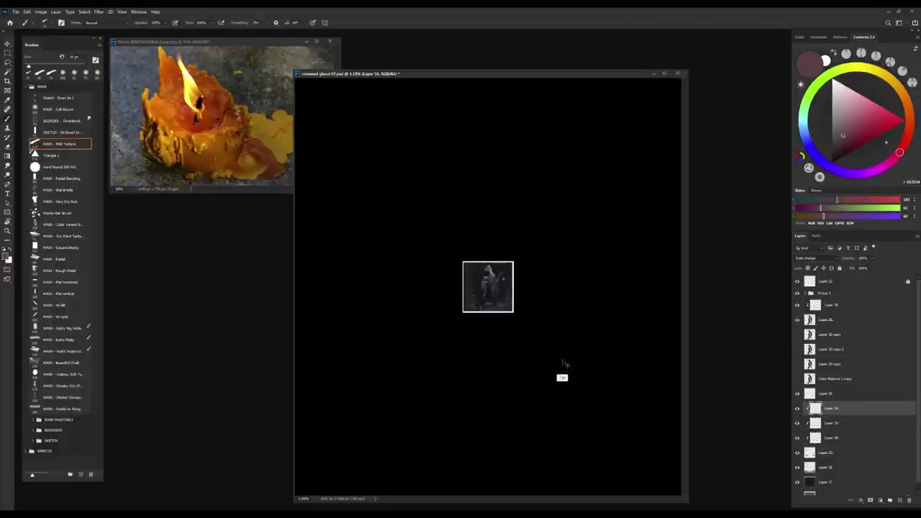
scroll(562, 362, up, 4)
- Add dark brown touches and a small golden flame to the left candle group, working across the candle shape and glow layers
key(alt+bracketleft)
key(alt+bracketleft)
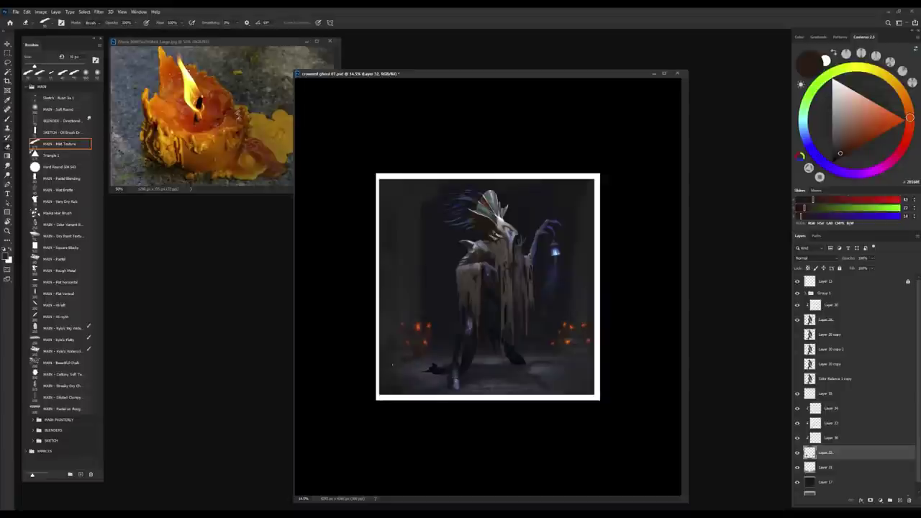
key(alt+bracketright)
key(alt+bracketright)
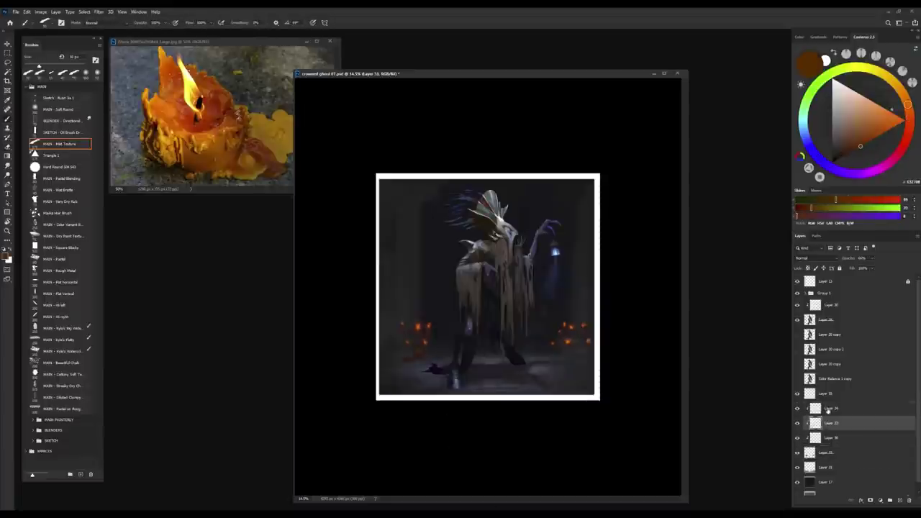
key(alt+bracketright)
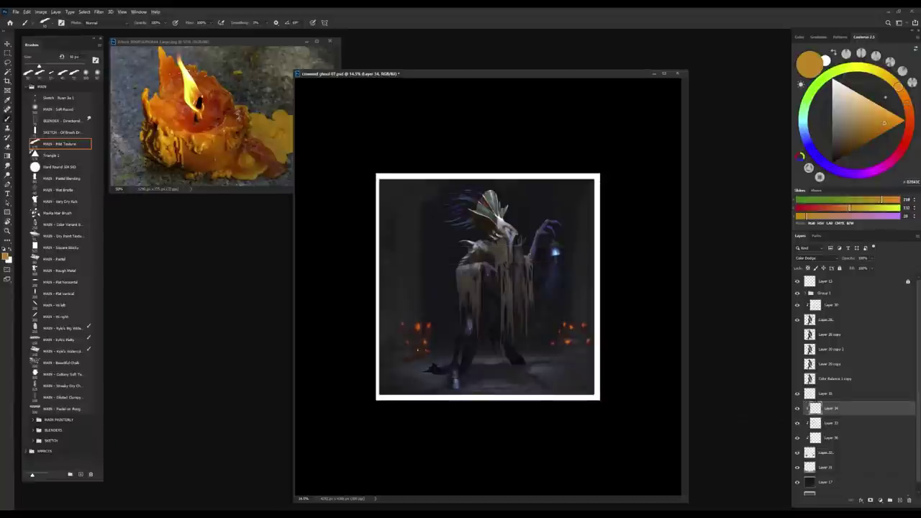
- Add another clipped layer above the candle glows and set its blend mode to Vivid Light
scroll(500, 434, down, 4)
scroll(499, 434, up, 3)
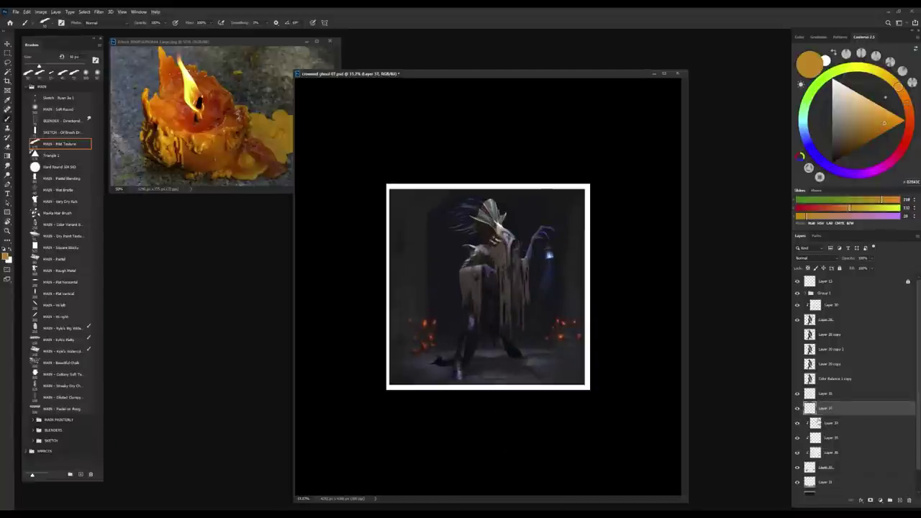
click(806, 258)
click(804, 361)
key(alt+bracketright)
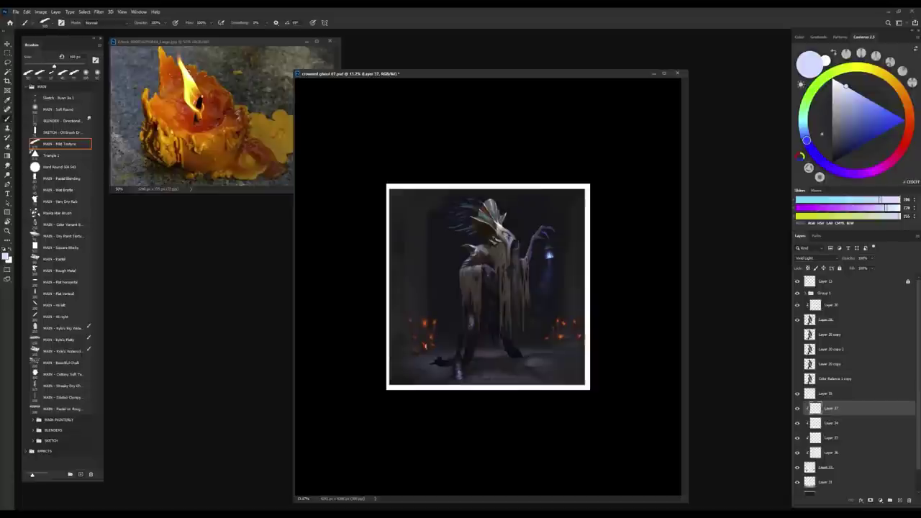
- Paint pale lavender textured highlights at the foot of the left candle group and trim them with the Mild Texture Eraser
key(e)
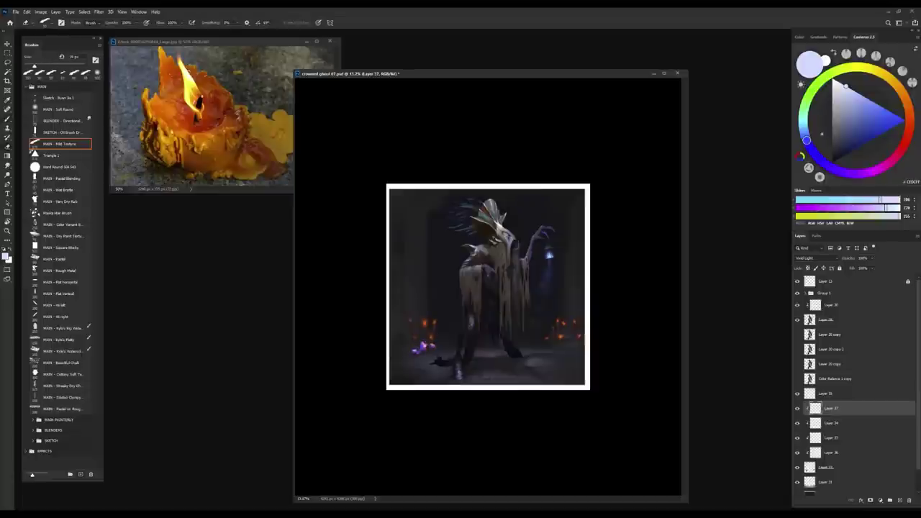
right_click(441, 344)
double_click(496, 244)
key(b)
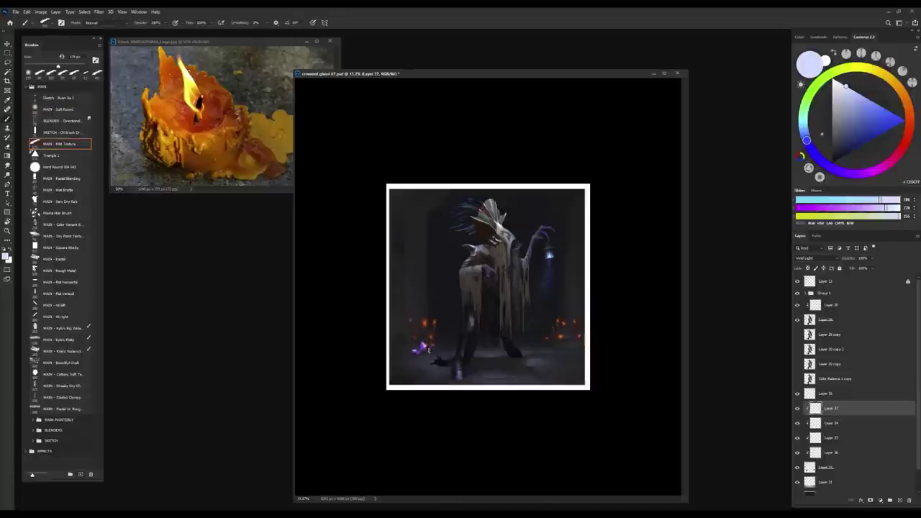
key(e)
scroll(432, 356, down, 2)
key(b)
scroll(451, 373, down, 2)
- Try Hue/Saturation on the lavender highlights, reduce their layer's opacity and soften them with the Soft Round Eraser
key(ctrl+b)
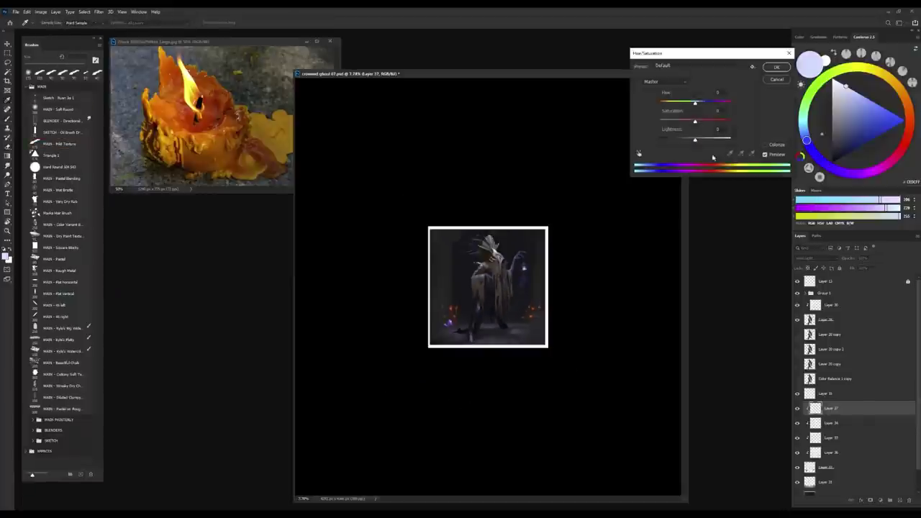
key(Escape)
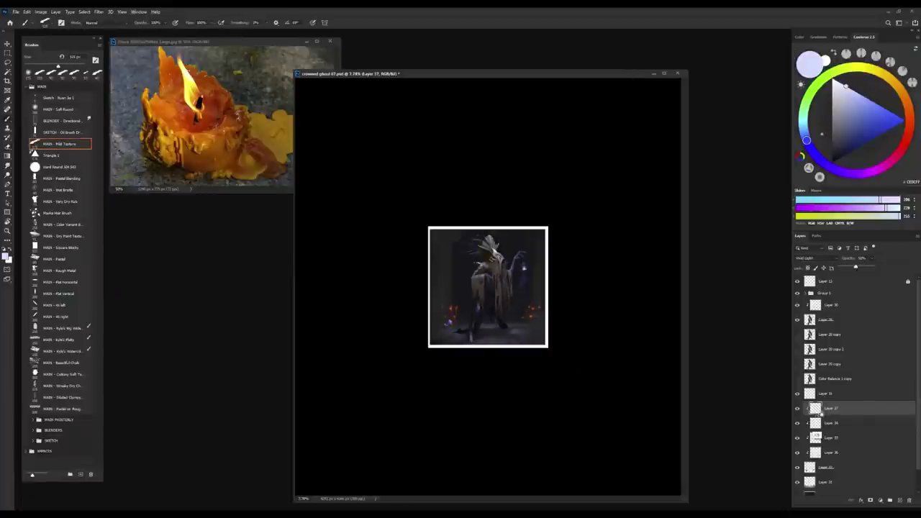
key(e)
scroll(488, 288, up, 2)
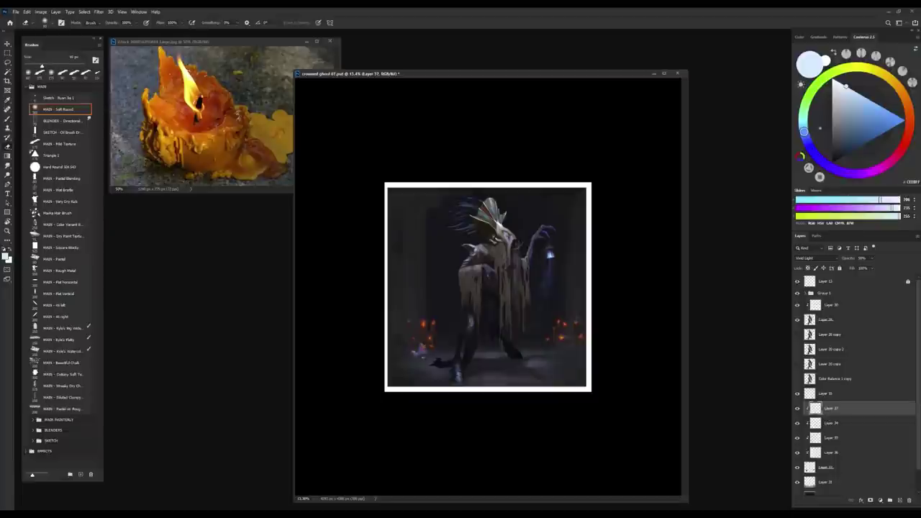
- Add another clipped layer above the lavender highlight layer and set its blend mode to Vivid Light
key(b)
key(e)
key(ctrl+minus)
click(900, 500)
click(813, 258)
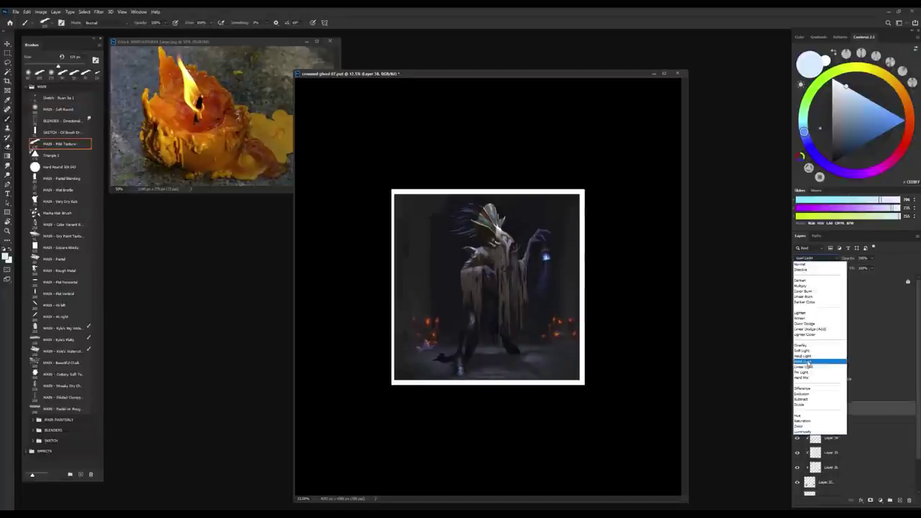
click(813, 357)
- Paint small pale lavender highlights on the lowest candle of the left group with the Mild Texture brush, reducing the brush size
key(ctrl+plus)
key(ctrl+plus)
key(b)
key(e)
key(b)
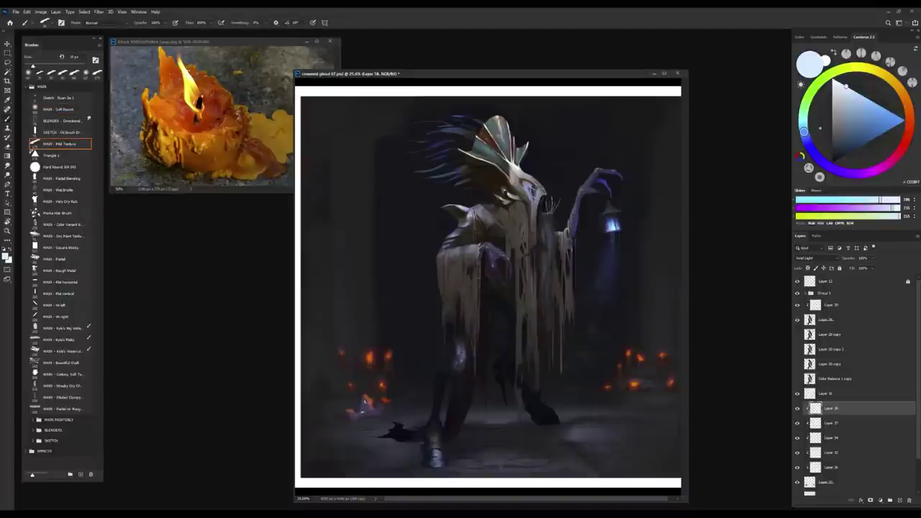
key(bracketleft)
key(e)
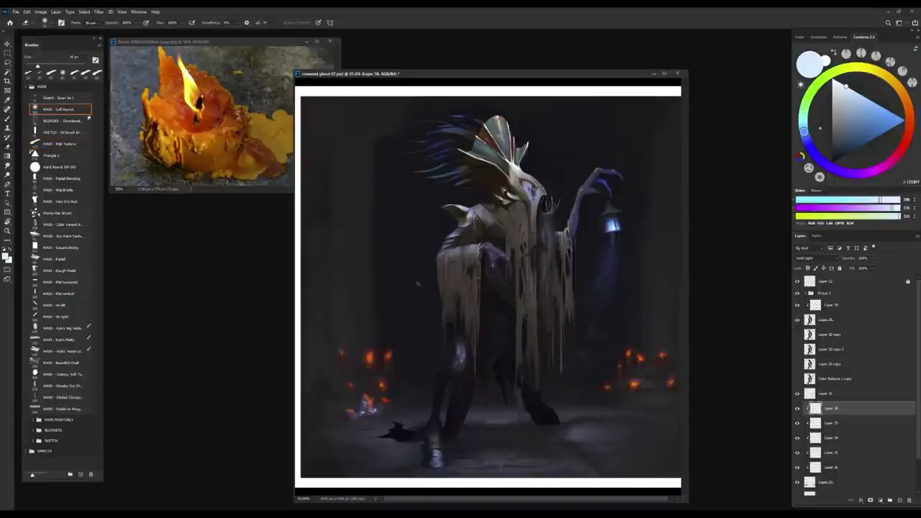
- Build up finer, brighter pale-blue texture around the lowest left candle's flame and base, alternating Mild Texture strokes with erasing
key(b)
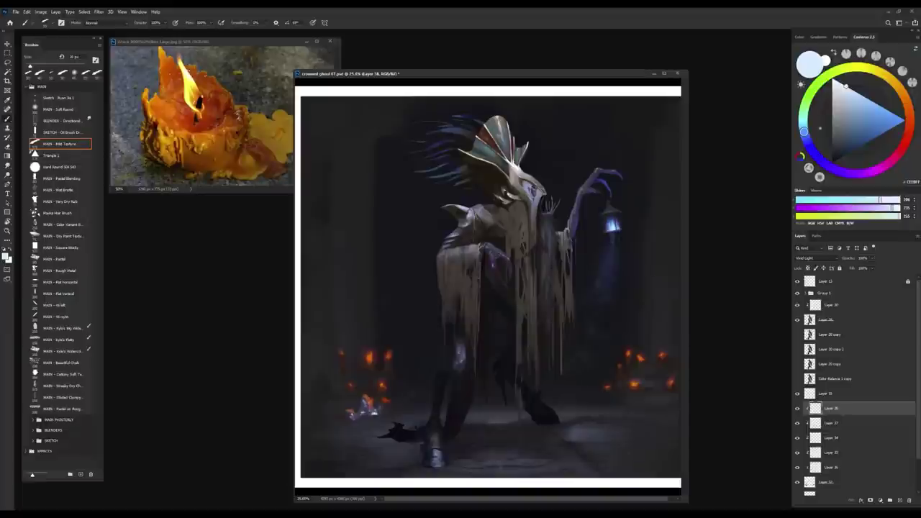
key(e)
key(b)
key(e)
key(b)
key(e)
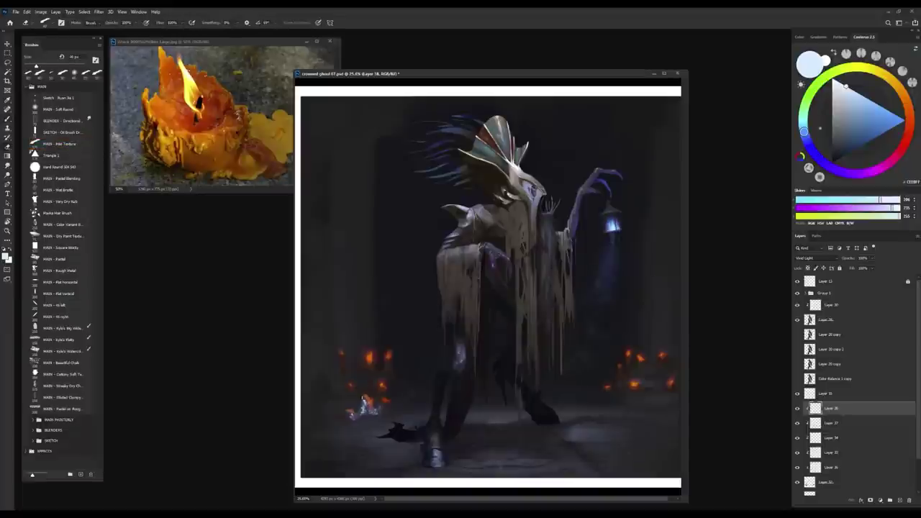
key(b)
key(e)
key(b)
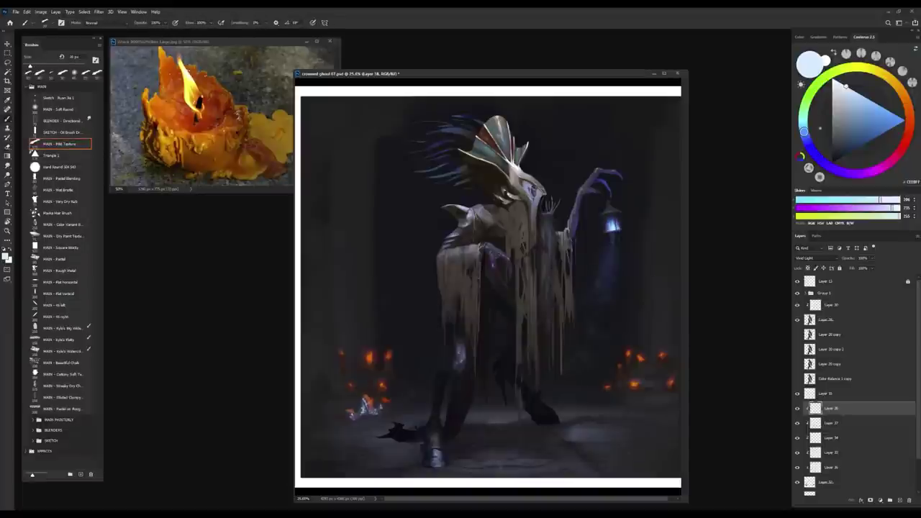
- Paint pale blue highlights on the small foreground candles on Layer 38 and trim them with the eraser
key(e)
key(b)
key(e)
key(b)
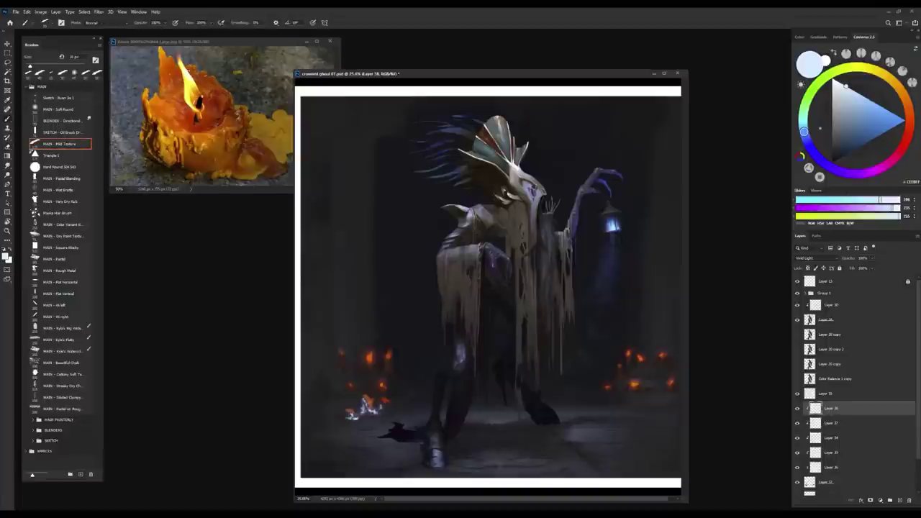
key(e)
key(ctrl+minus)
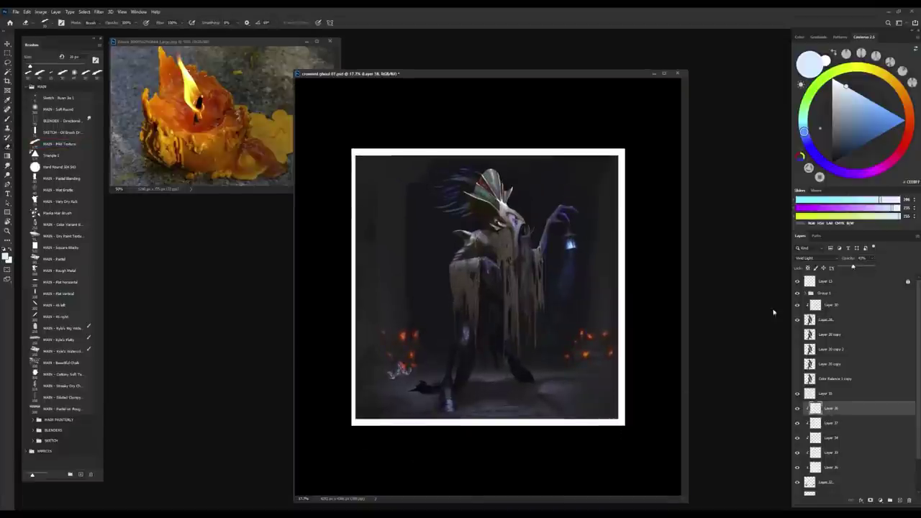
- Shift the candle highlight layer's hue to about -26 with Hue/Saturation and lower the layer's opacity
scroll(477, 413, down, 2)
scroll(443, 427, up, 2)
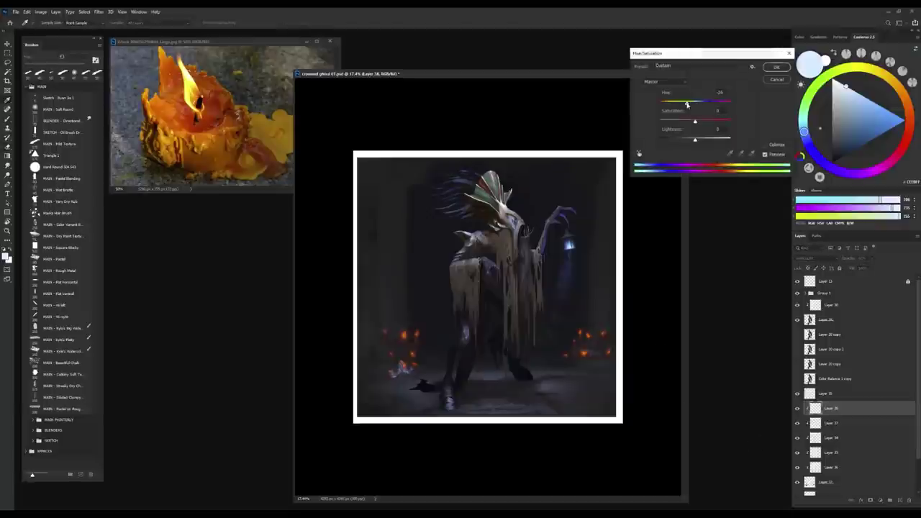
scroll(510, 374, down, 3)
scroll(510, 374, up, 2)
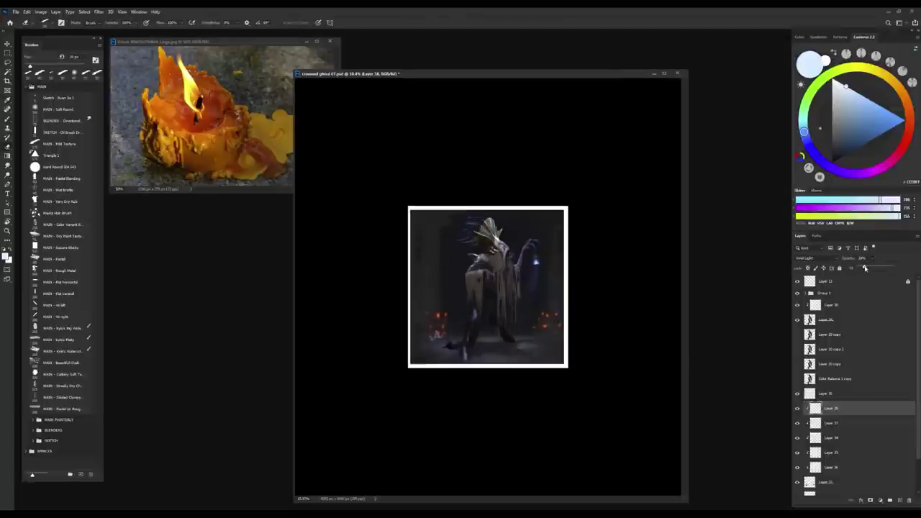
scroll(488, 291, up, 1)
scroll(917, 453, down, 2)
- Add a new layer above Layer 17 and paint near-black strokes over the background with the Mild Texture brush
click(820, 473)
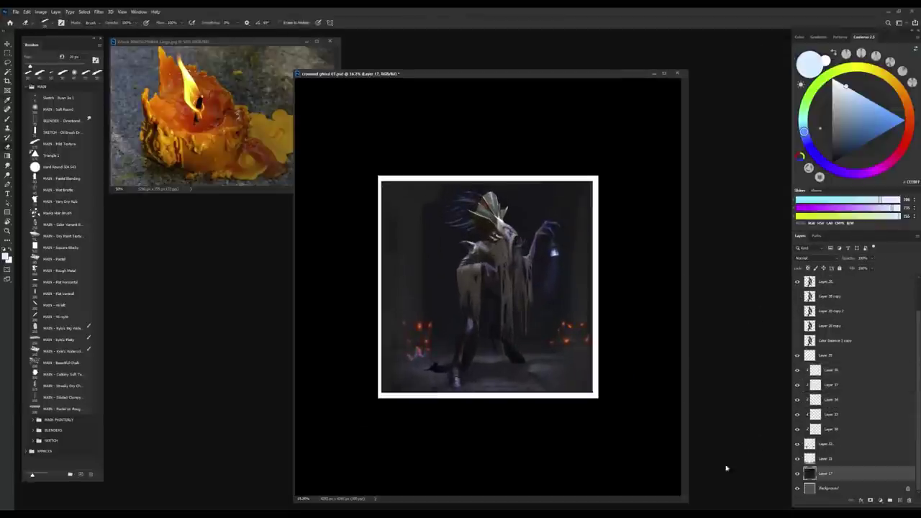
click(65, 144)
key(ctrl+shift+alt+n)
key(bracketright)
key(bracketright)
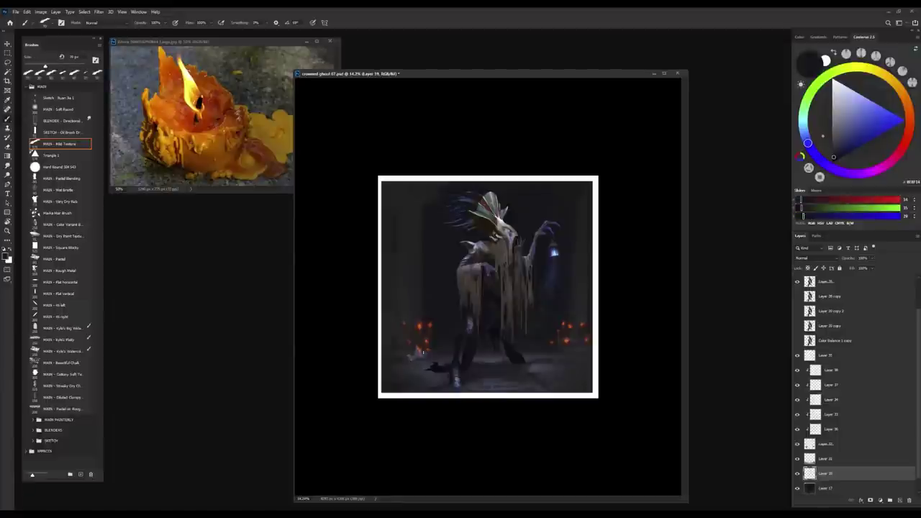
key(bracketleft)
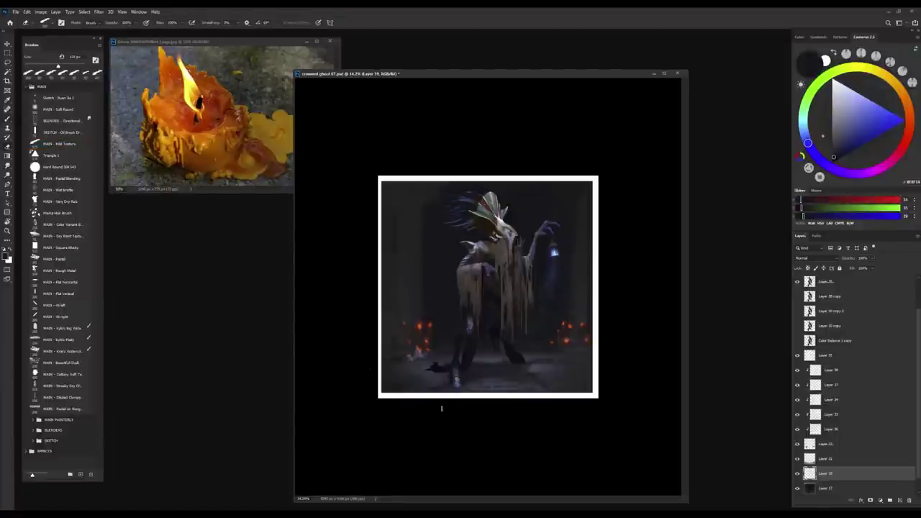
- Paint dark greys sampled from the background around the candle groups on both sides of the ghoul
alt+click(576, 316)
alt+click(413, 320)
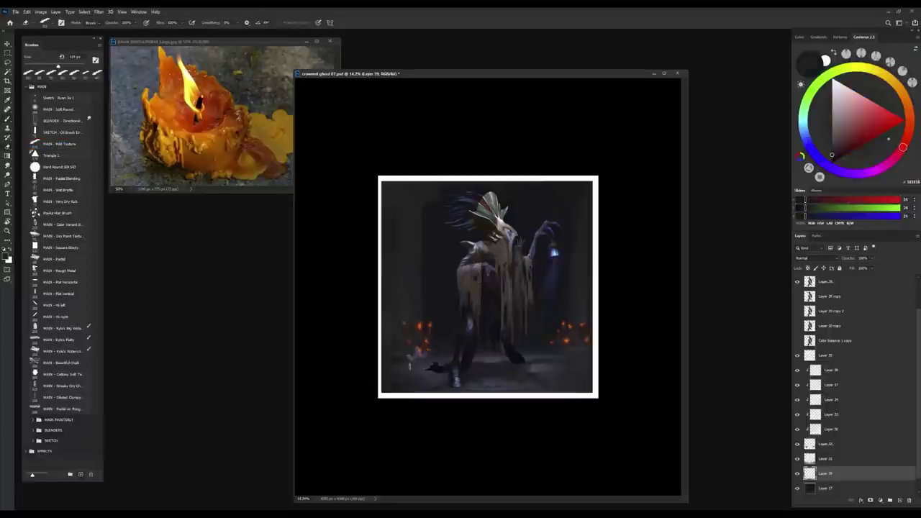
alt+click(574, 351)
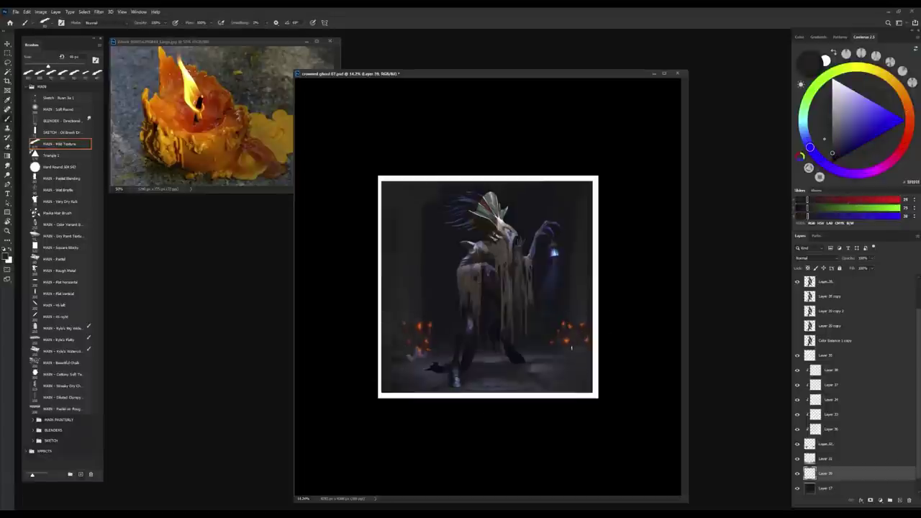
scroll(571, 347, down, 4)
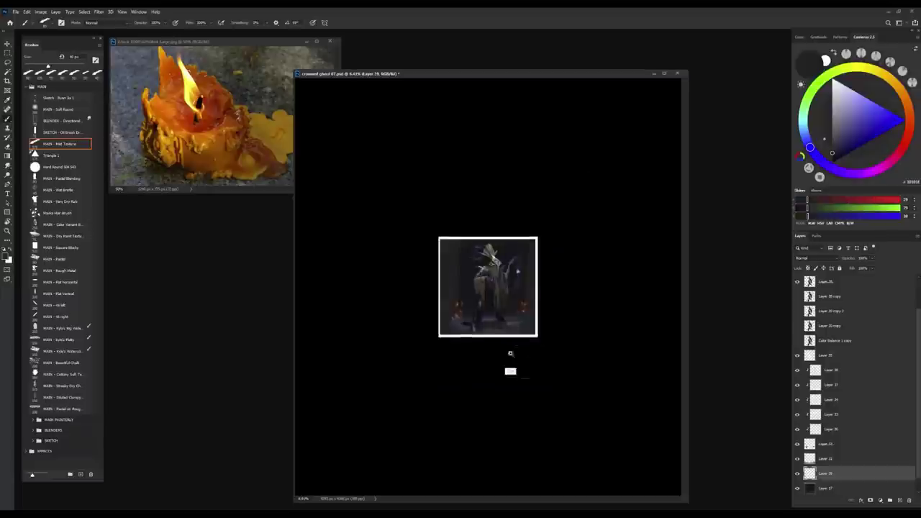
scroll(510, 352, up, 4)
- Soften the candle highlights on Layer 37 using the Soft Round eraser
click(827, 385)
key(e)
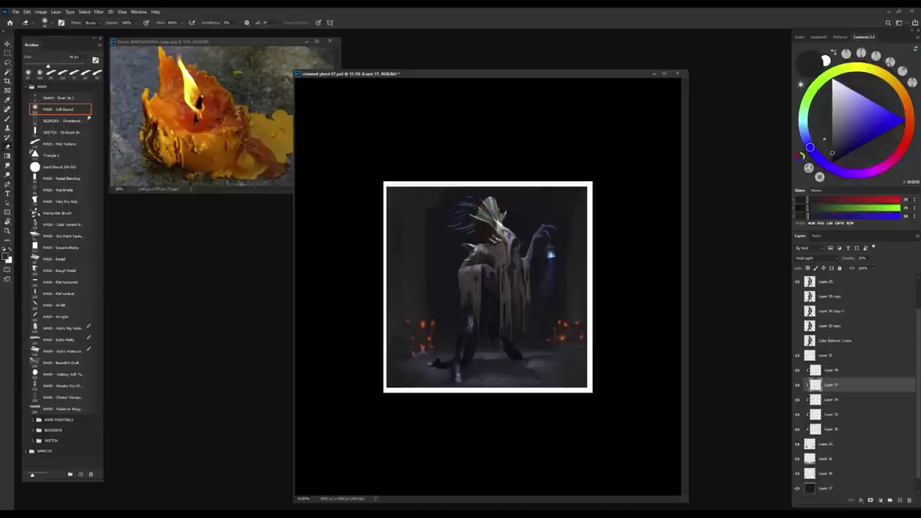
scroll(421, 430, up, 1)
- Add a new layer above Layer 31 and paint orange flame glow above the left candle group with the Mild Texture brush
click(825, 458)
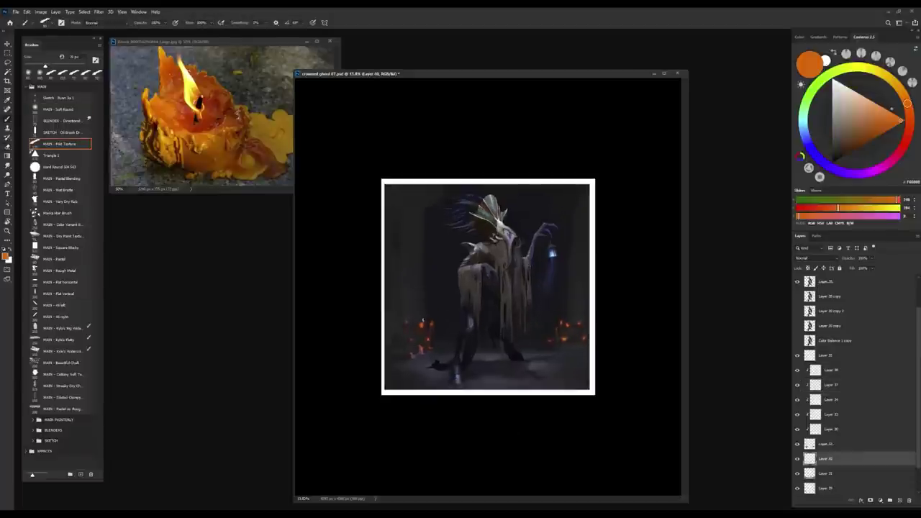
click(61, 143)
mouse_move(423, 307)
mouse_down()
mouse_move(421, 296)
mouse_move(410, 309)
mouse_up()
key(bracketleft)
key(bracketleft)
key(bracketleft)
key(bracketleft)
key(bracketleft)
key(bracketleft)
key(bracketleft)
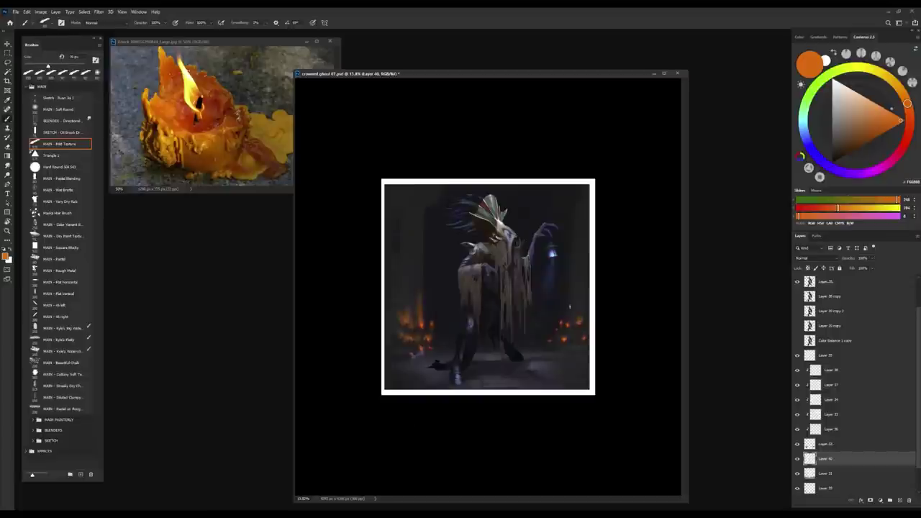
- Build up orange glow over the right candle group and soften both glows with the eraser
scroll(551, 364, down, 2)
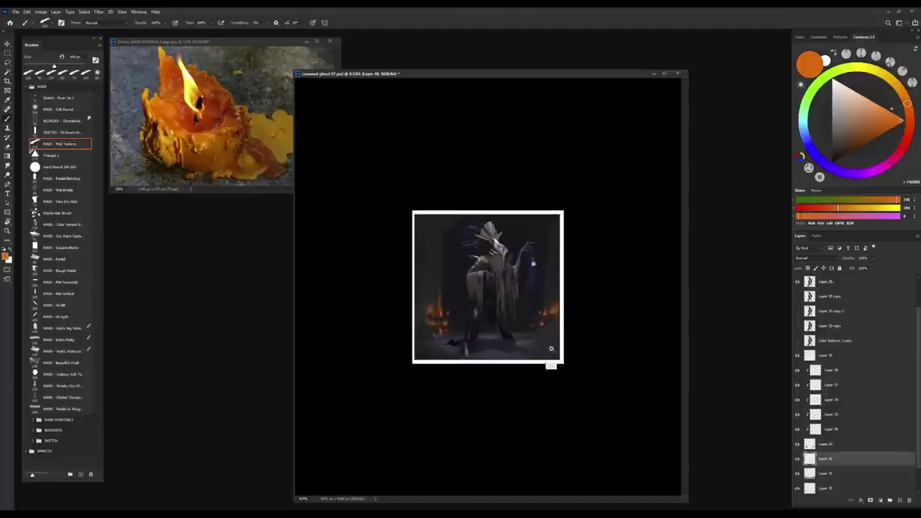
scroll(552, 364, up, 3)
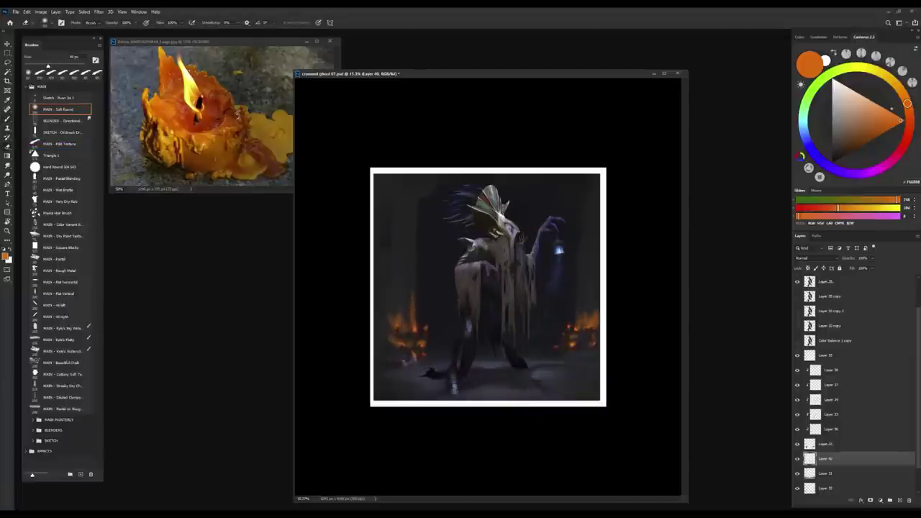
right_click(596, 301)
click(589, 311)
scroll(603, 353, up, 1)
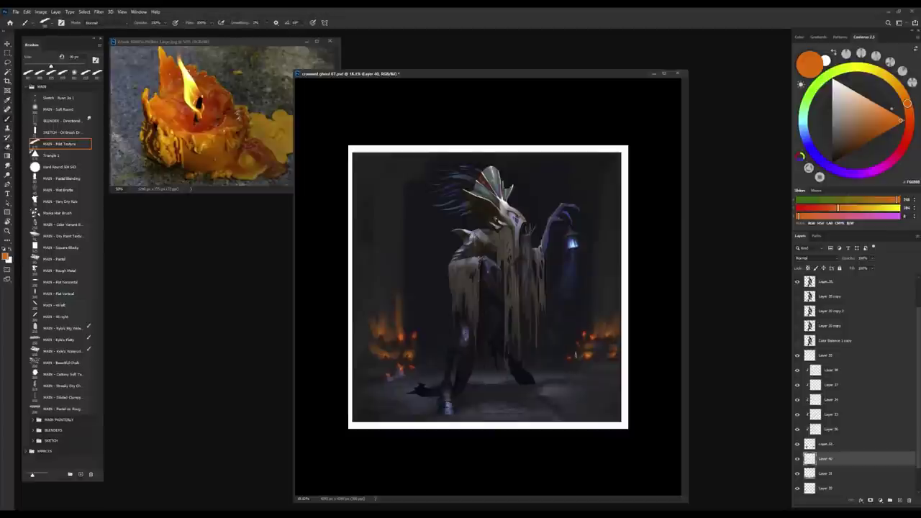
key(e)
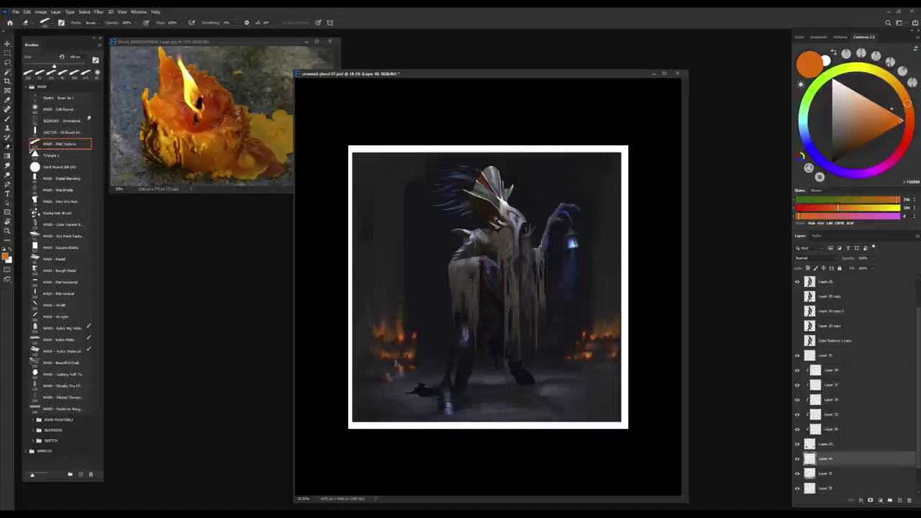
- Set the glow layer's opacity to 54% and paint red light rising above both candle groups, trimming it with the eraser
key(ctrl+minus)
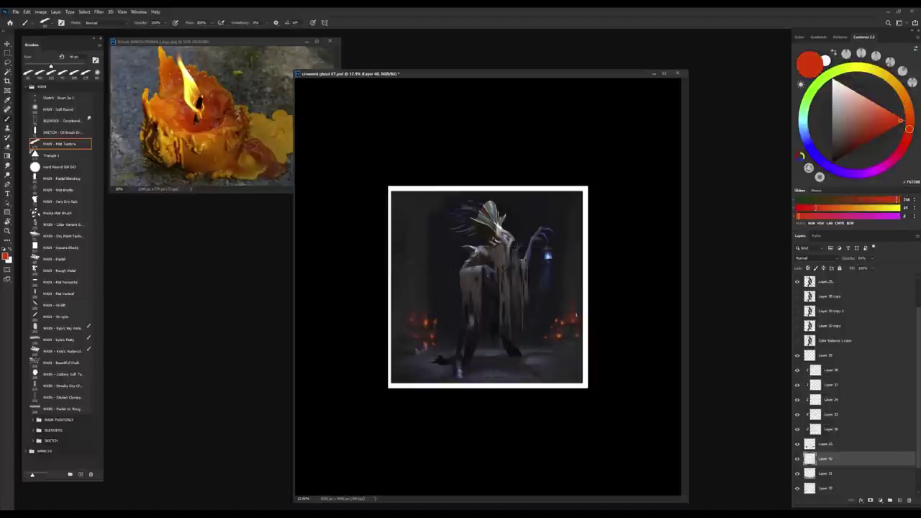
key(e)
drag(570, 316, 569, 280)
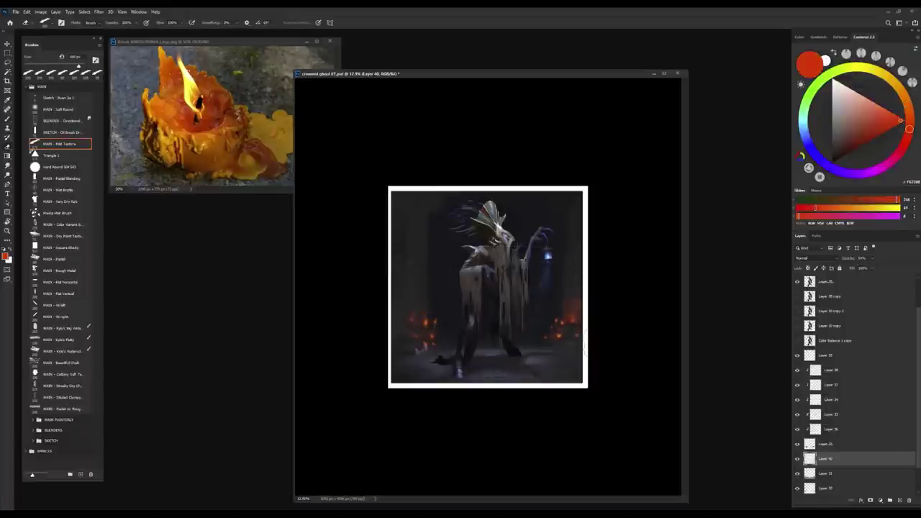
key(b)
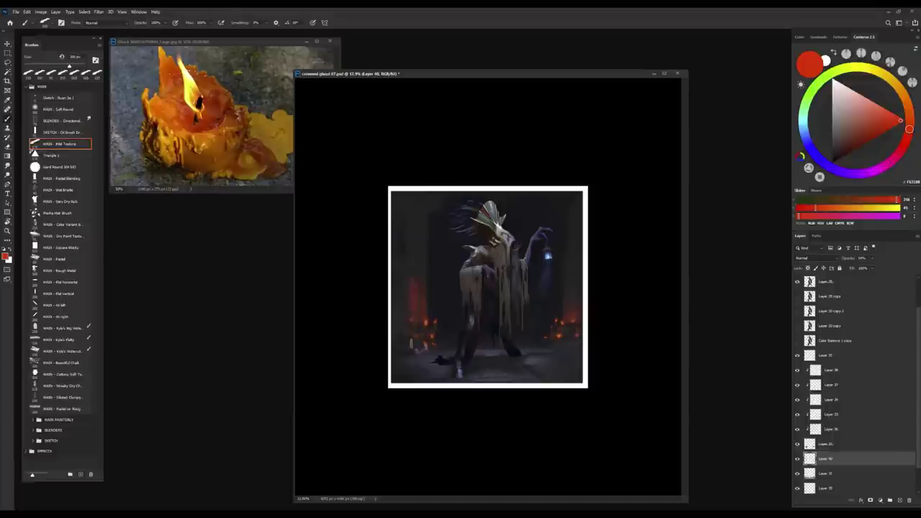
key(e)
drag(417, 316, 404, 265)
key(b)
- Broaden the red glow on the walls behind both candle groups with a larger brush and erase the excess
scroll(412, 335, down, 3)
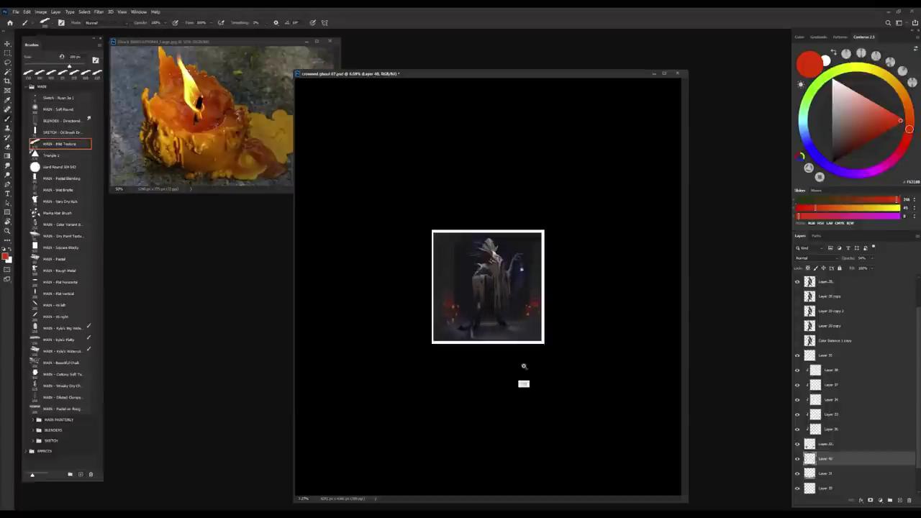
scroll(547, 297, up, 1)
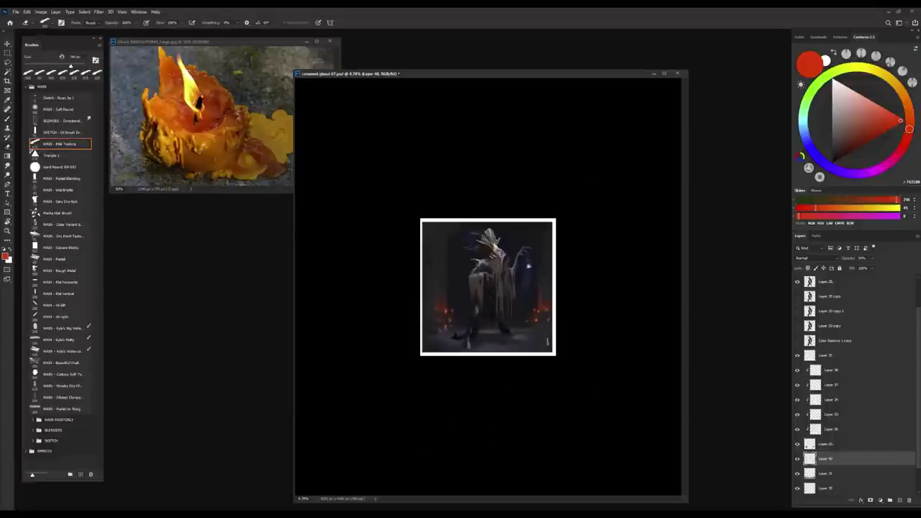
key(bracketright)
key(bracketright)
key(bracketright)
key(e)
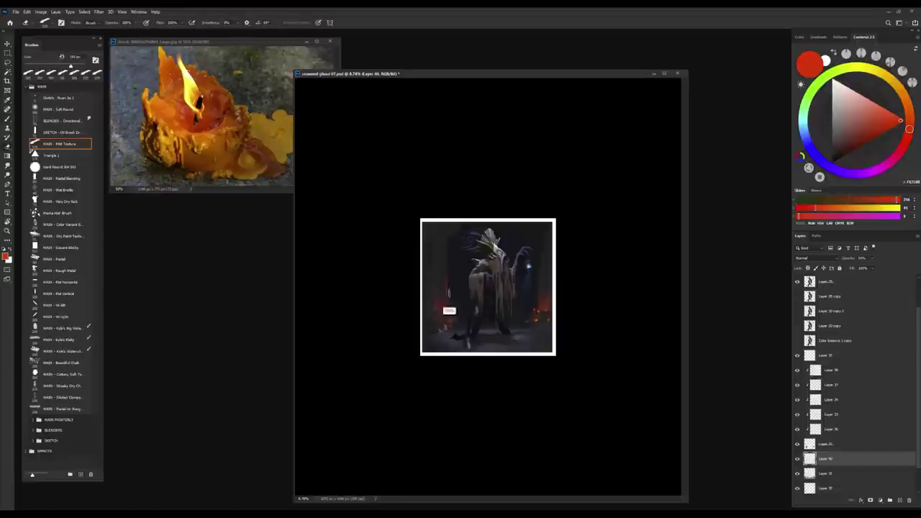
key(b)
key(e)
scroll(459, 370, down, 2)
scroll(528, 411, up, 2)
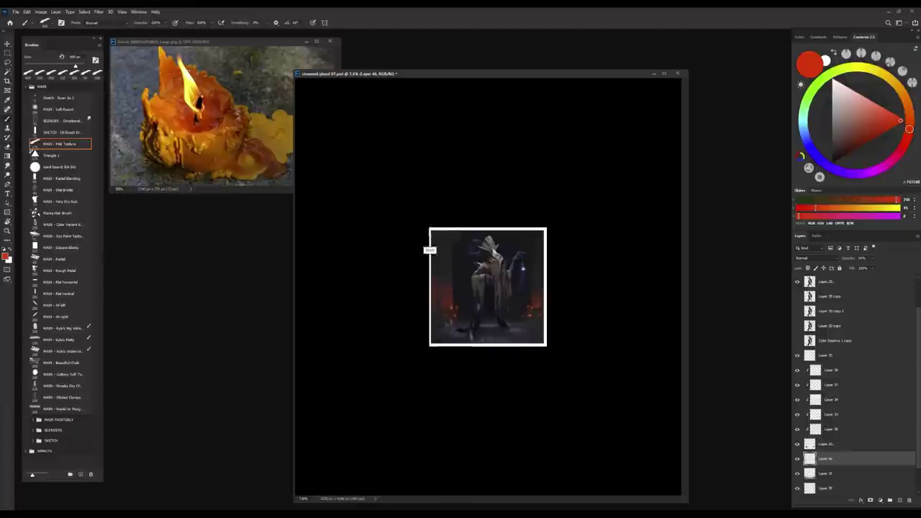
- Merge the clipped layer into the ghoul layer and move the ghoul slightly left
scroll(463, 453, up, 1)
scroll(520, 345, up, 1)
ctrl+click(467, 355)
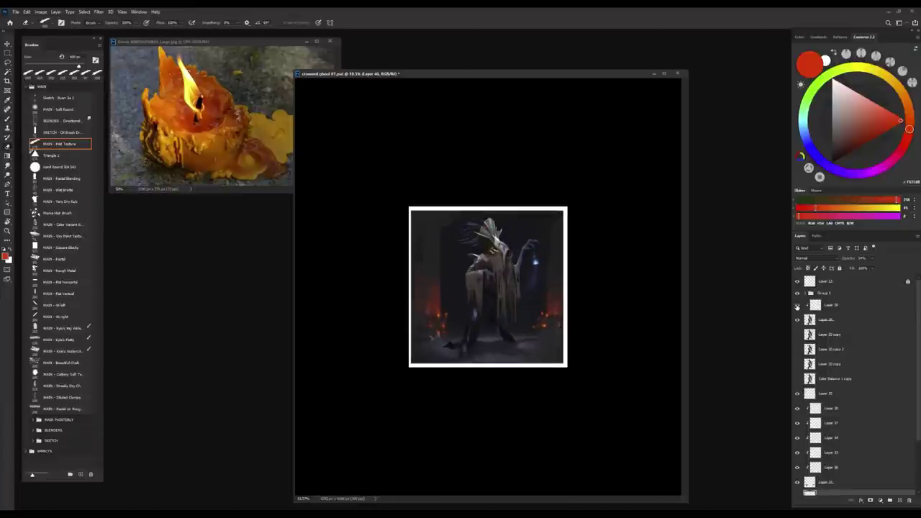
key(v)
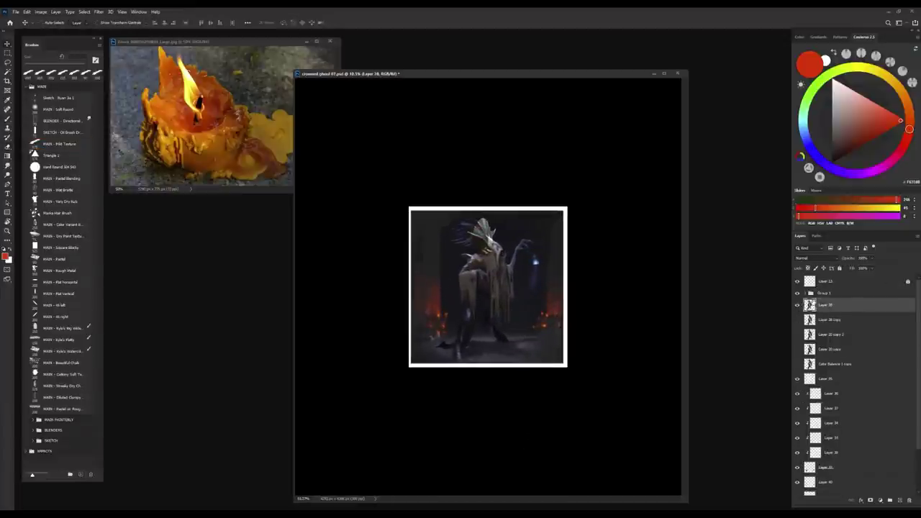
- Merge the floor and dark paint layers with Layer 17 and shift the combined background slightly left
scroll(819, 475, down, 3)
click(819, 473)
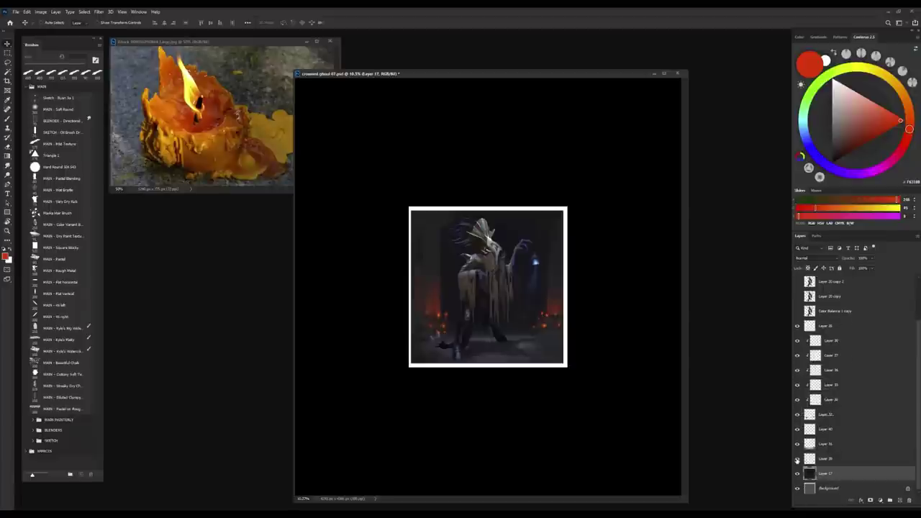
key(ctrl+e)
drag(561, 359, 554, 356)
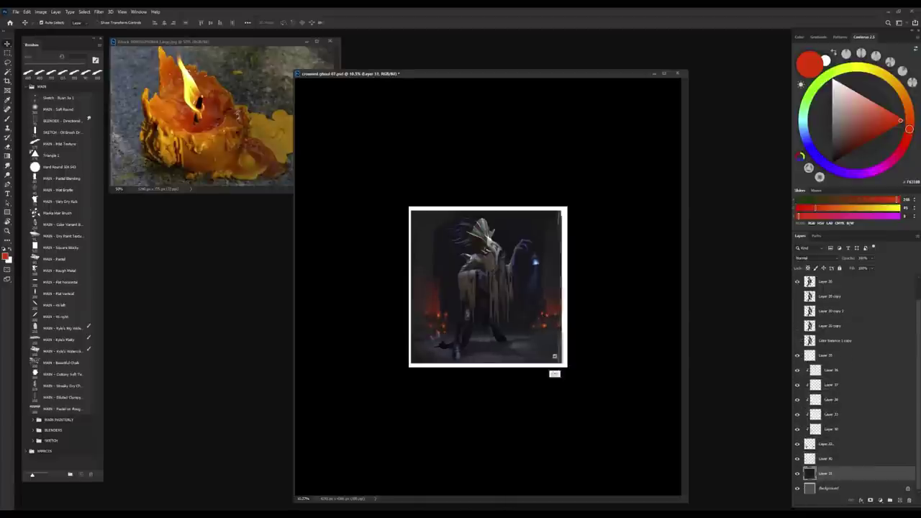
- Select Group 1 together with the ghoul layer and move them farther left in the composition
key(z)
scroll(566, 367, down, 1)
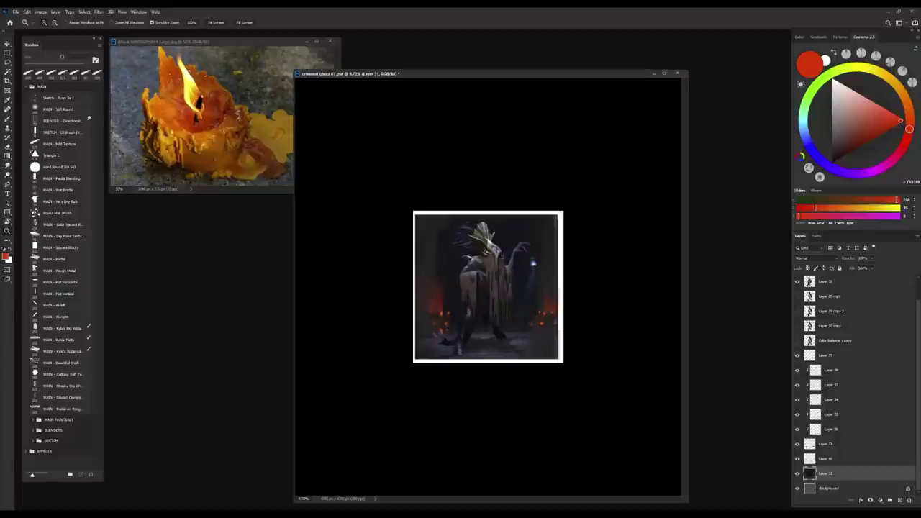
key(alt+bracketright)
key(v)
scroll(675, 497, up, 1)
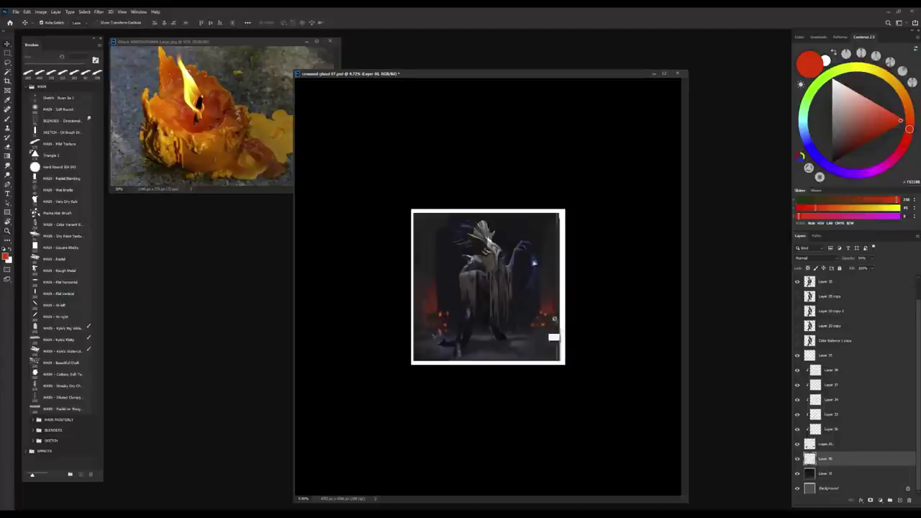
click(826, 281)
scroll(815, 295, up, 1)
click(816, 293)
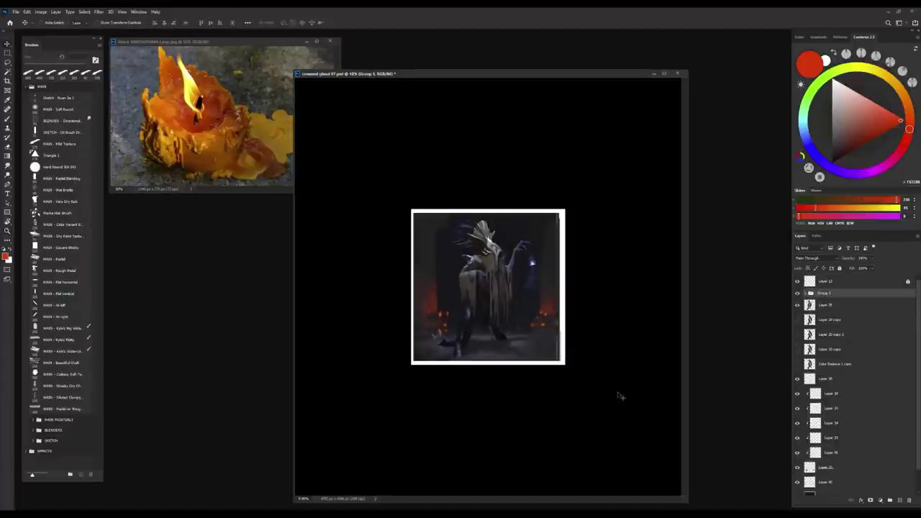
ctrl+click(825, 294)
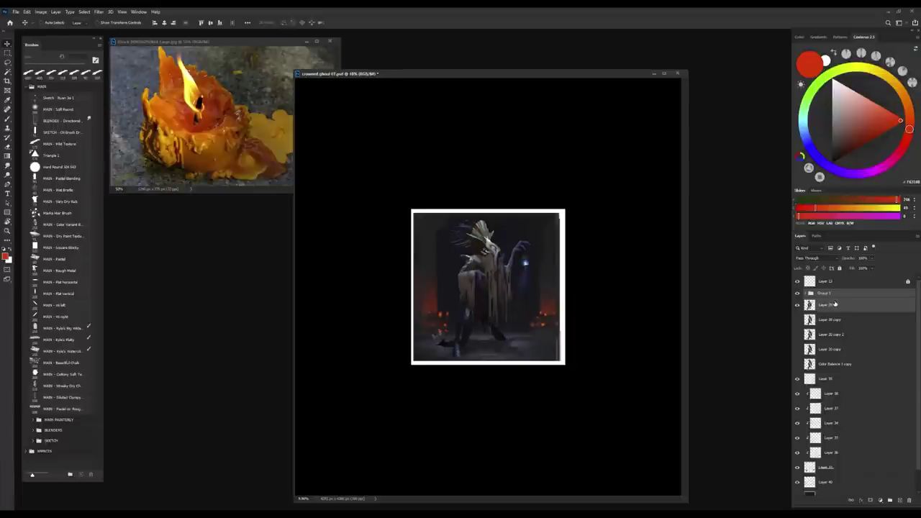
scroll(918, 453, down, 1)
- Isolate the background Layer 31, paint sampled dark greys over the blank strip along its right edge, and show the other layers again
click(826, 473)
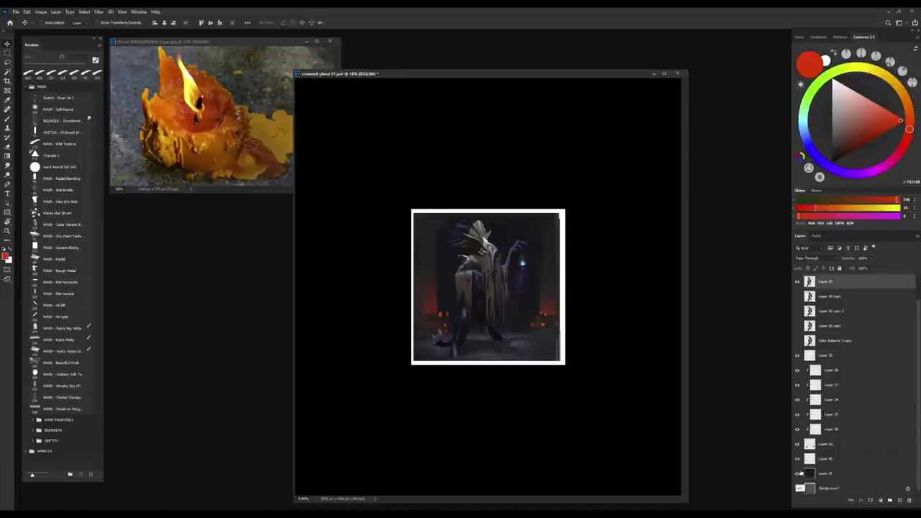
key(b)
right_click(526, 382)
key(Escape)
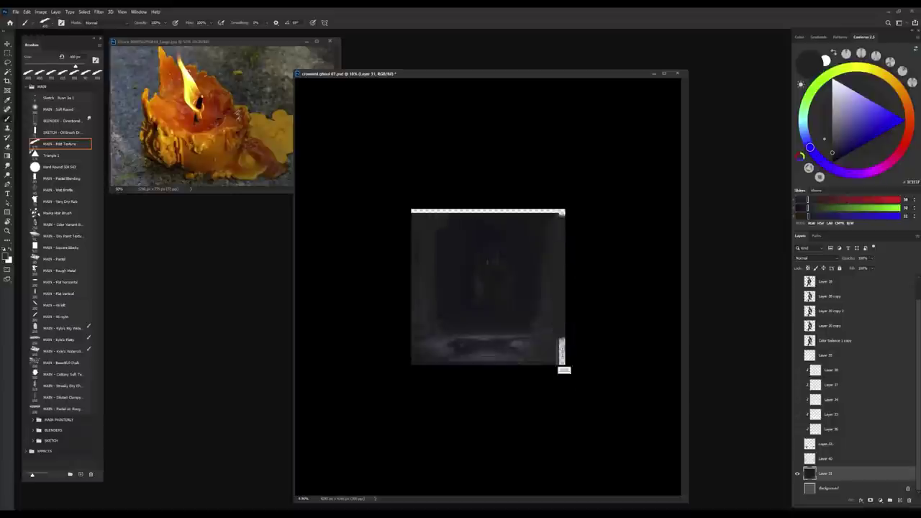
alt+click(563, 366)
alt+click(440, 212)
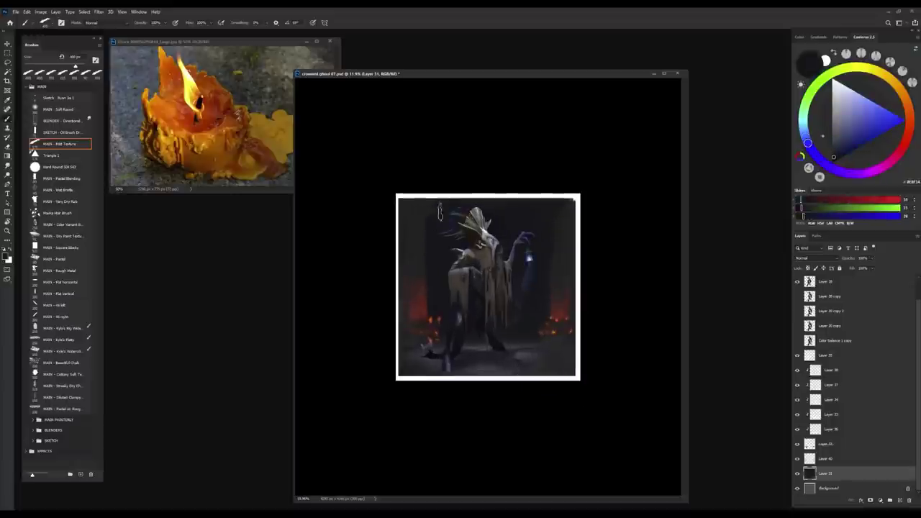
- Touch up the upper part of background Layer 31 with sampled dark greys, leaving Layer 40 selected
alt+click(563, 256)
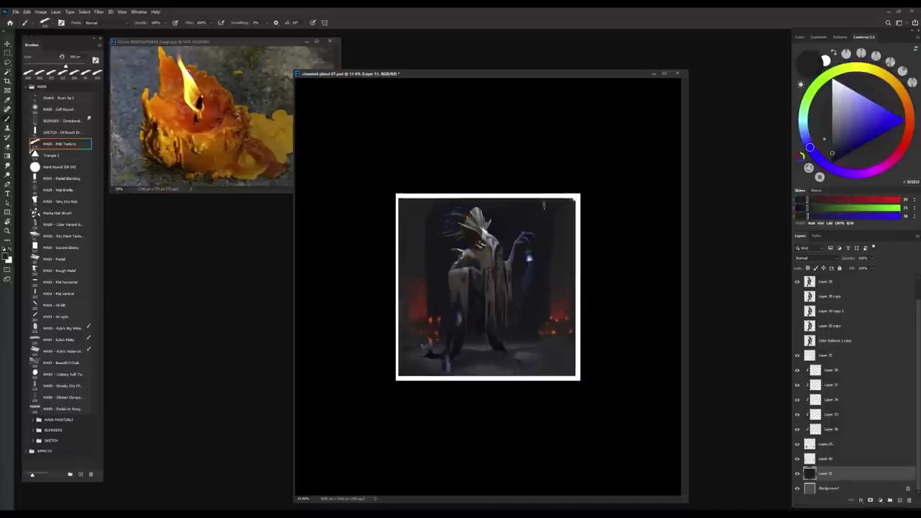
alt+click(538, 228)
alt+click(429, 225)
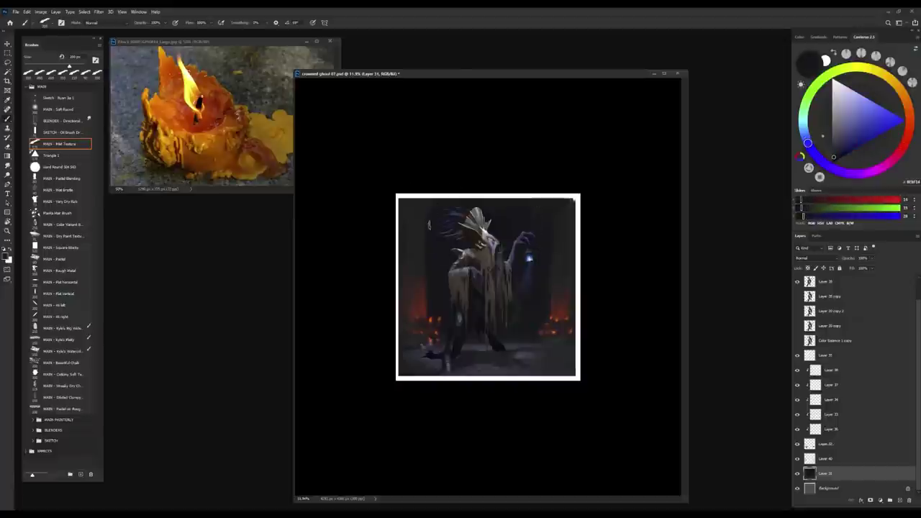
key(v)
click(815, 455)
scroll(516, 375, down, 1)
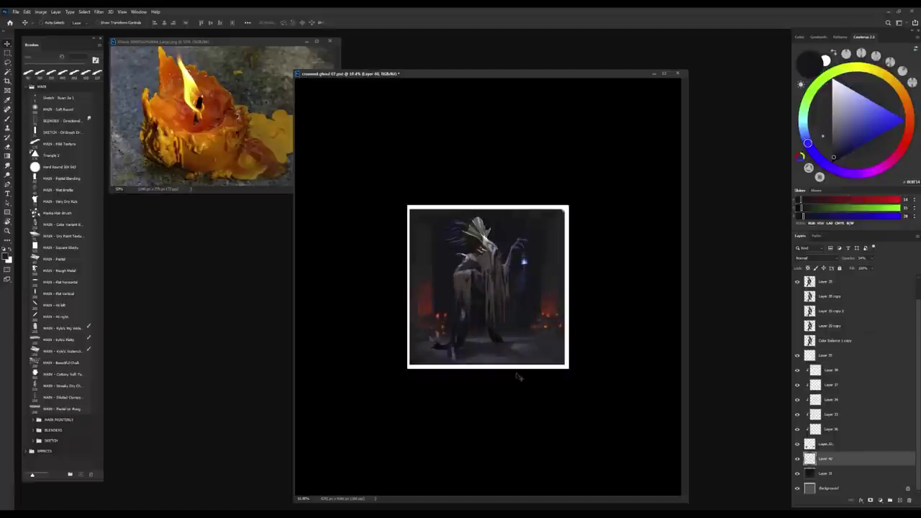
- Delete the surplus hidden ghoul copies and add a new clipped layer above the ghoul, with the fire's dark red sampled as the paint colour
click(825, 282)
click(61, 144)
alt+click(425, 294)
scroll(849, 360, up, 1)
click(826, 306)
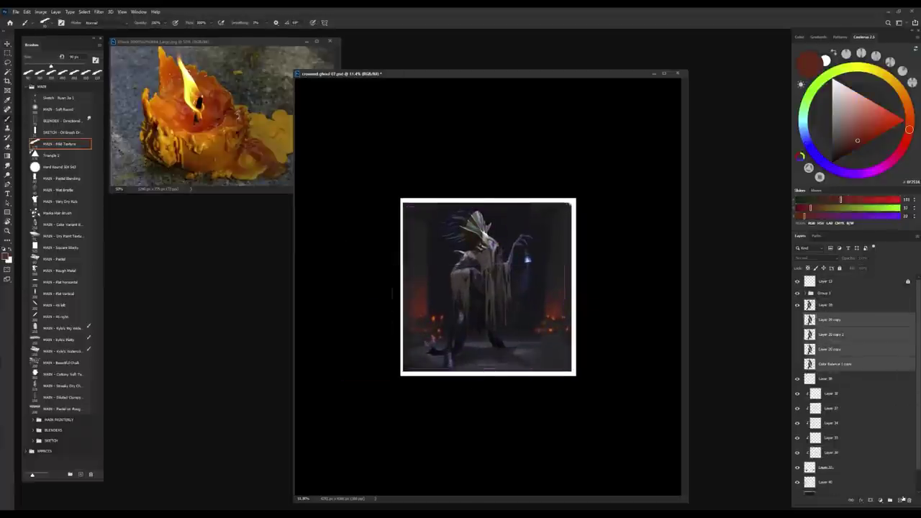
scroll(488, 288, up, 3)
key(ctrl+j)
key(ctrl+0)
key(f)
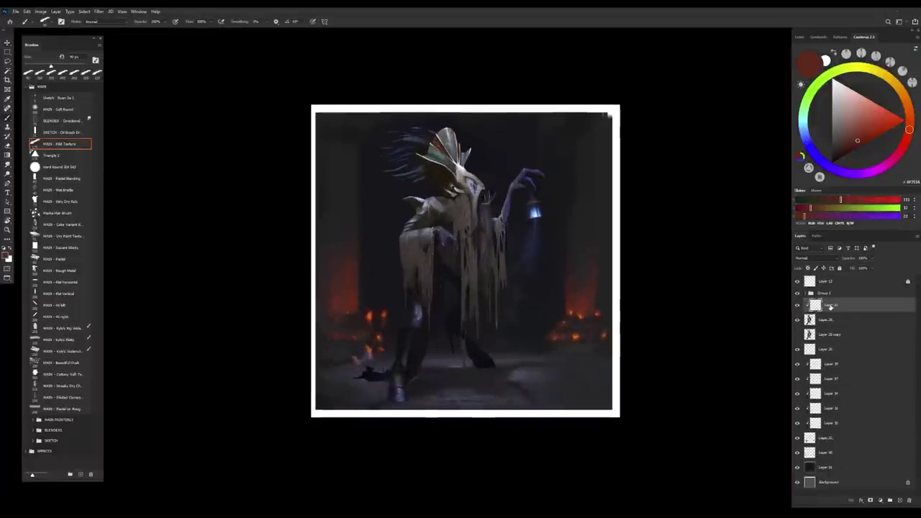
- Paint subtle dark red light along the ghoul's legs with the Mild Texture brush, trimming the strokes with the eraser
drag(398, 246, 412, 315)
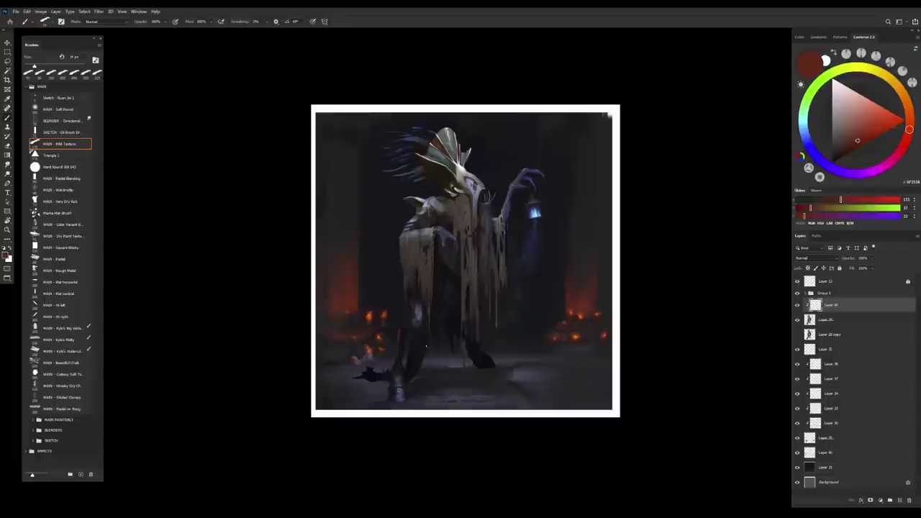
key(e)
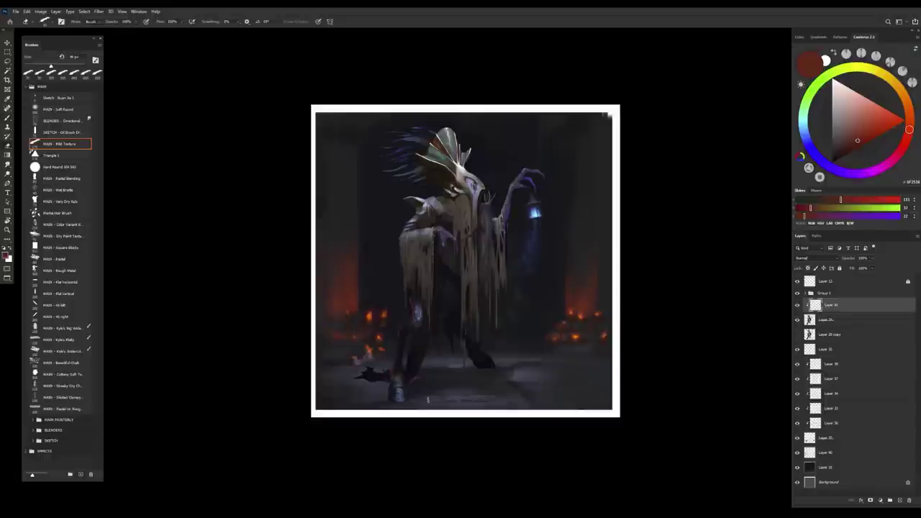
scroll(394, 379, up, 1)
key(b)
key(b)
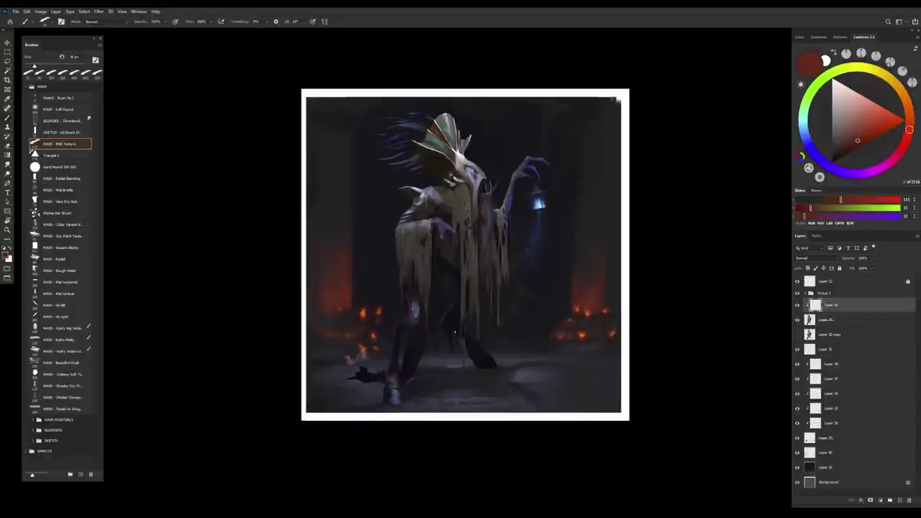
key(e)
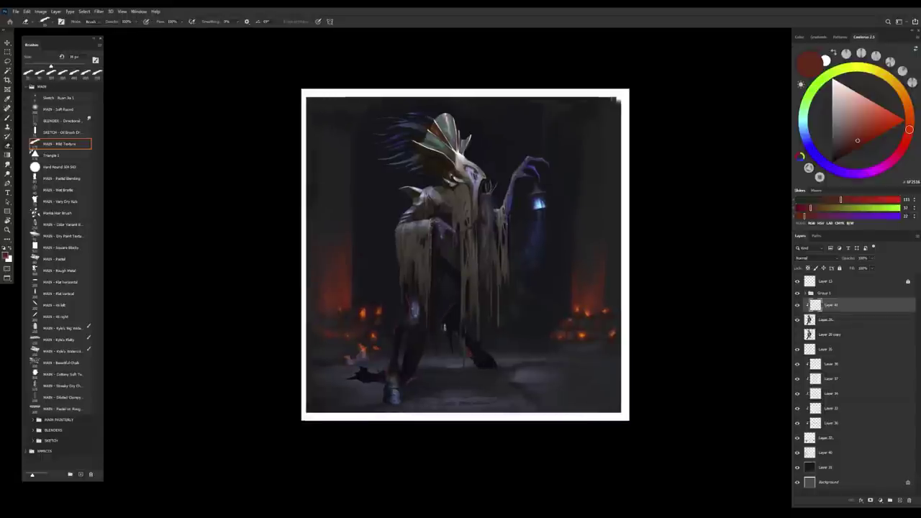
key(b)
scroll(428, 362, up, 1)
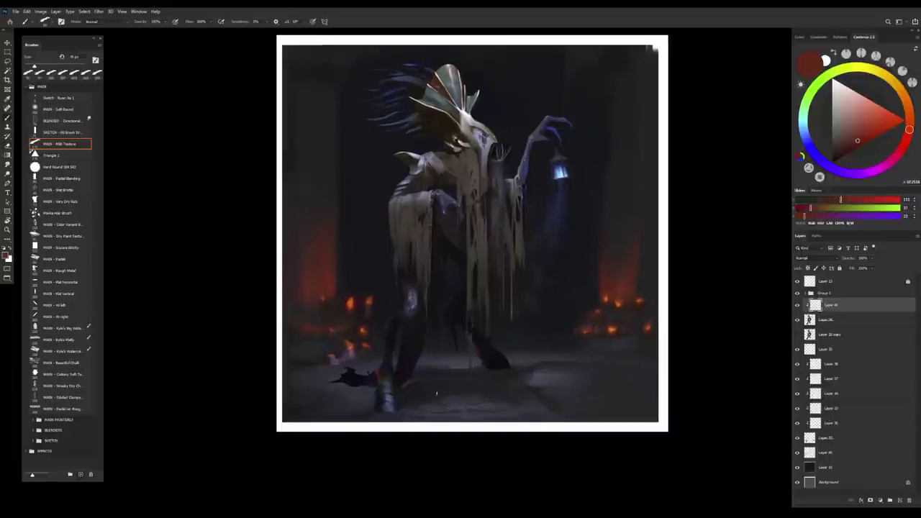
- Paint a solid red strip of cloth beside the ghoul's front leg and clean its edge with the eraser
mouse_move(400, 373)
mouse_down()
mouse_move(399, 343)
mouse_move(407, 363)
mouse_up()
drag(430, 315, 422, 296)
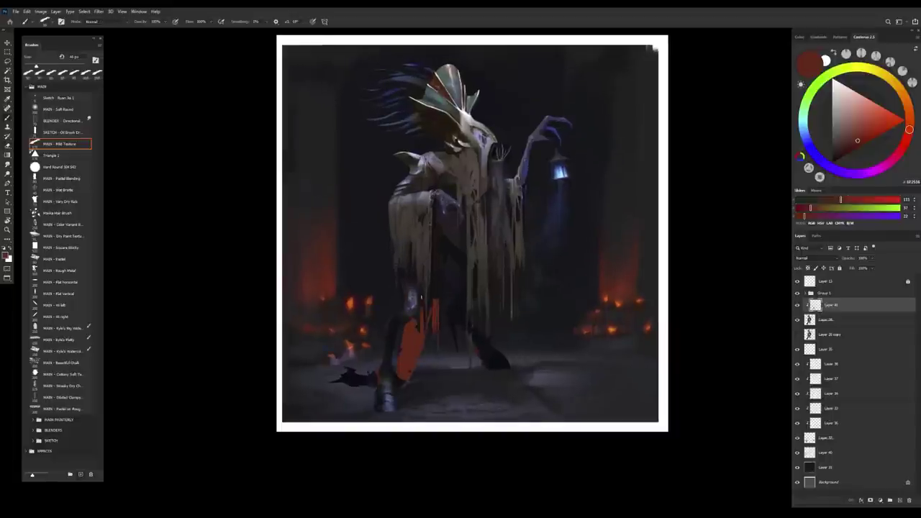
key(e)
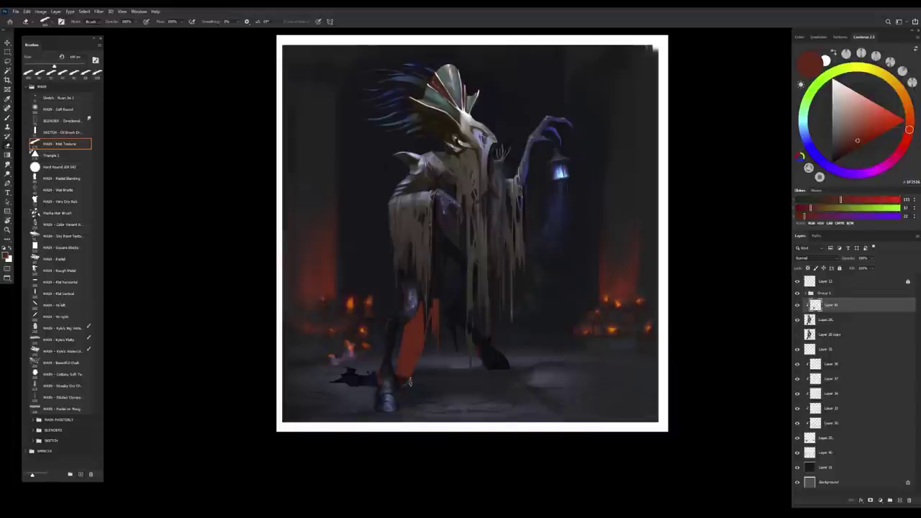
- Lasso the red cloth and shift it to a darker crimson with Hue/Saturation
key(l)
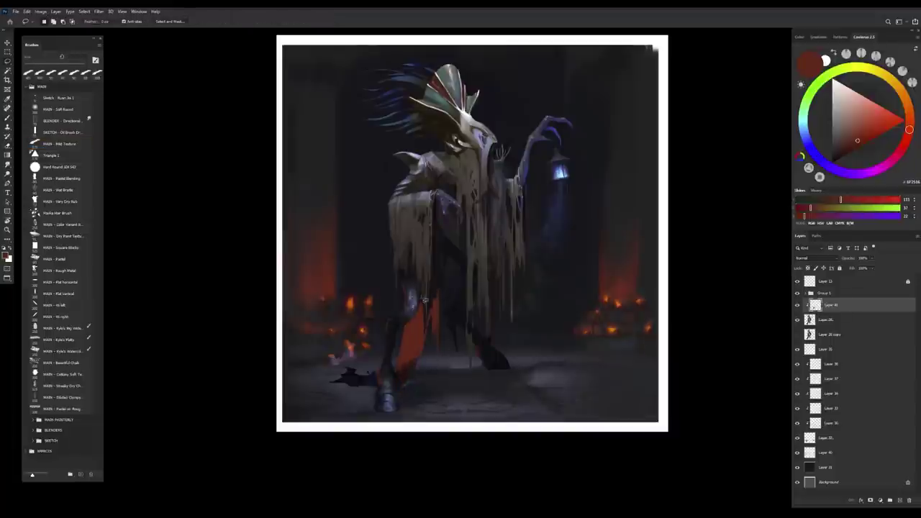
drag(432, 275, 436, 389)
key(ctrl+u)
drag(697, 103, 691, 103)
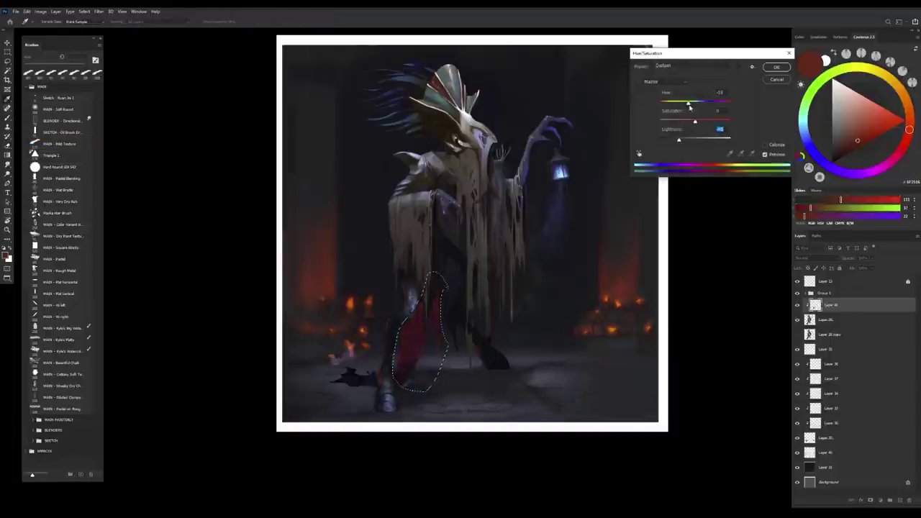
key(Return)
key(ctrl+d)
key(b)
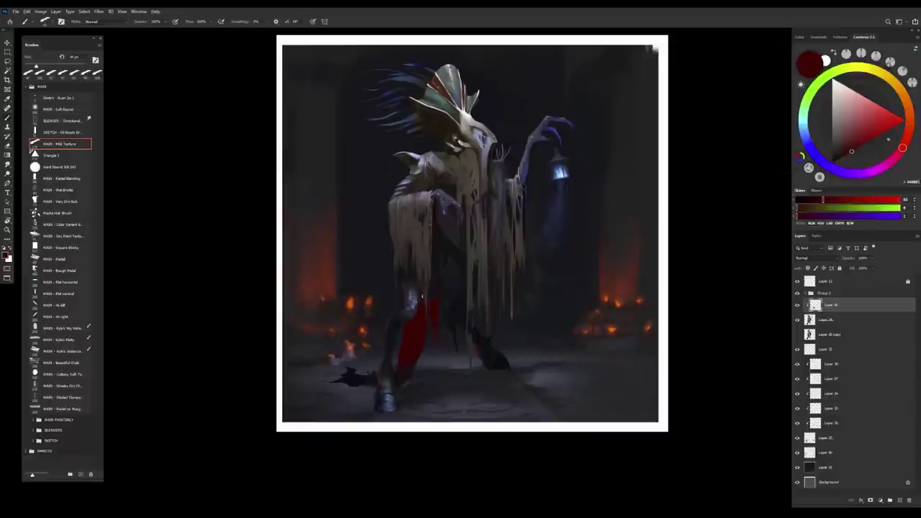
- Extend the red cloth up toward the ghoul's hanging rags using a deep, dark red
right_click(423, 295)
key(Escape)
scroll(428, 392, down, 3)
scroll(435, 353, up, 2)
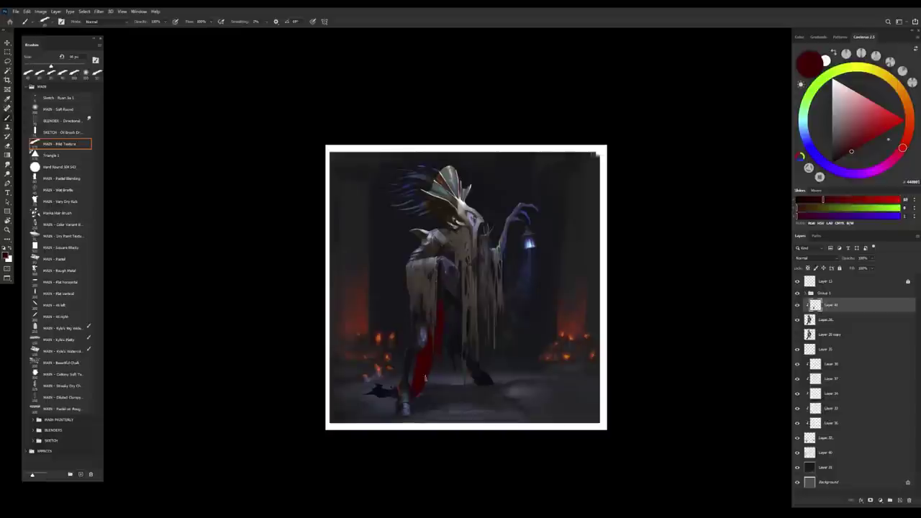
- Shape and fade the red cloth with the Soft Round and Mild Texture erasers, adding small dark red touches
key(comma)
key(comma)
key(comma)
scroll(453, 446, down, 2)
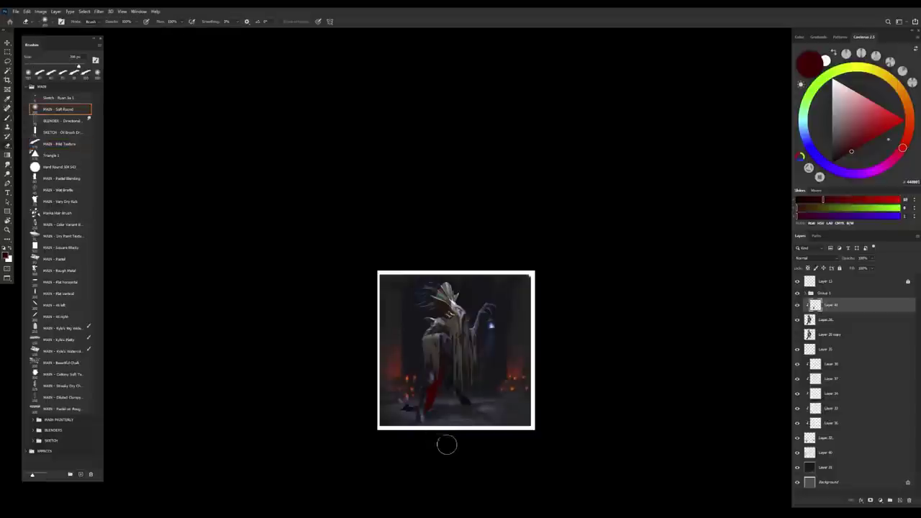
scroll(446, 444, up, 2)
key(period)
key(period)
key(period)
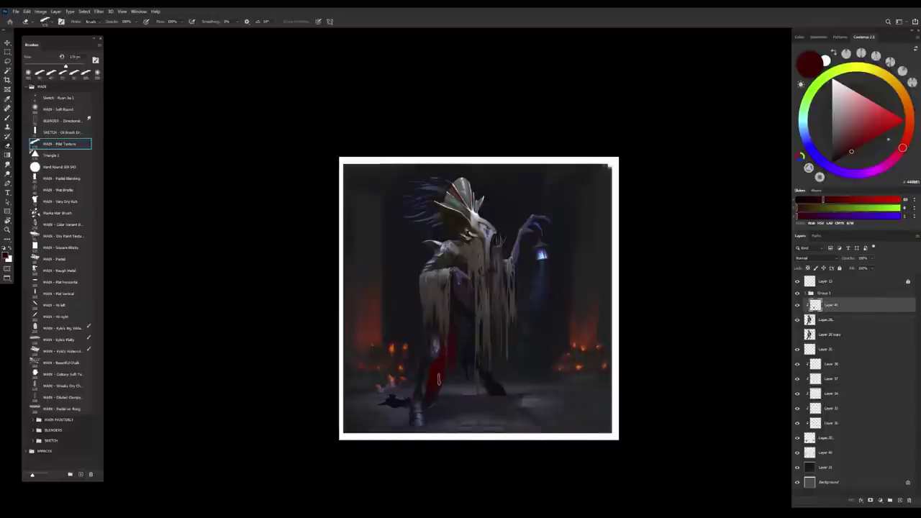
key(b)
key(e)
scroll(493, 458, down, 2)
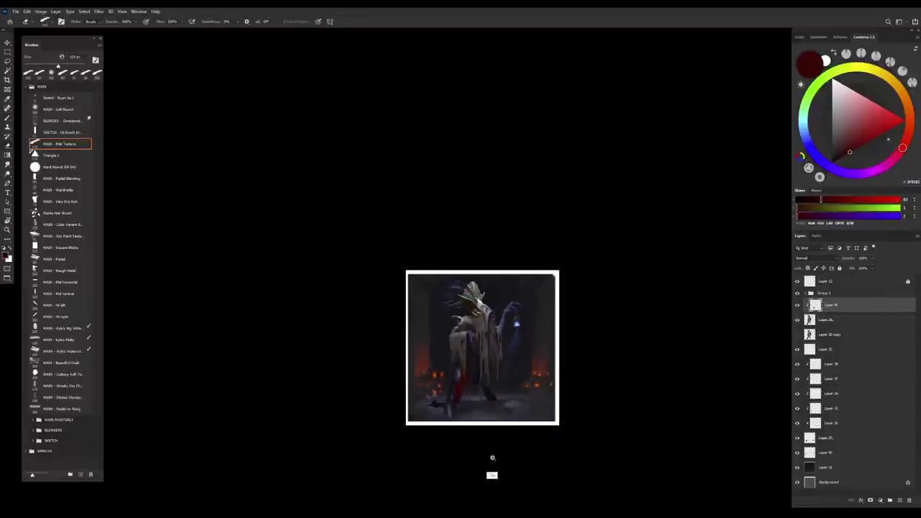
scroll(489, 463, up, 1)
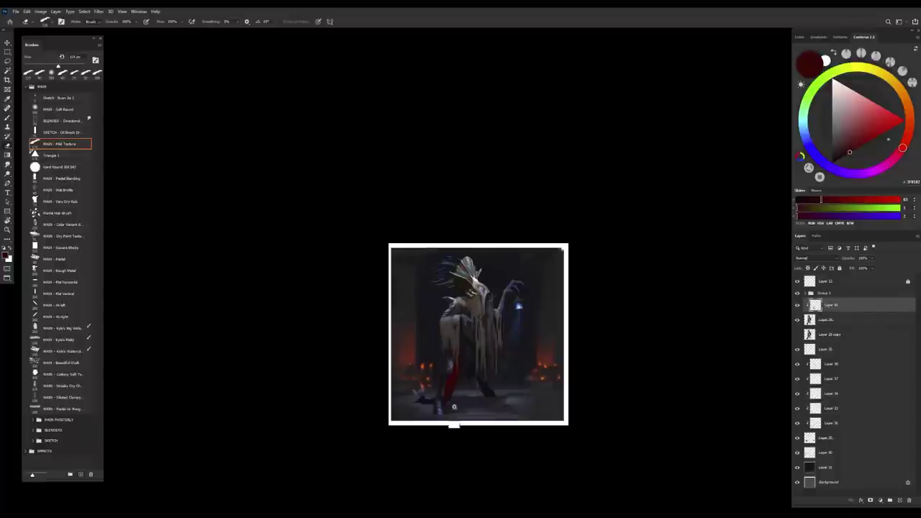
- Sample the bright orange of the fire and paint a rim light down the ghoul's front shin and hoof
scroll(493, 442, up, 3)
key(b)
alt+click(394, 341)
drag(424, 350, 417, 427)
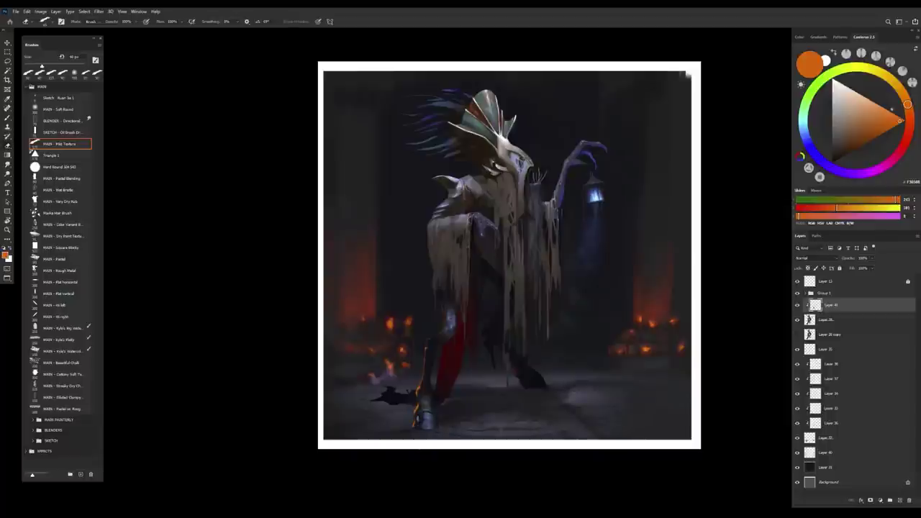
- Erase excess orange from the front leg's rim light with the textured eraser enlarged to about 125 px
scroll(508, 254, down, 1)
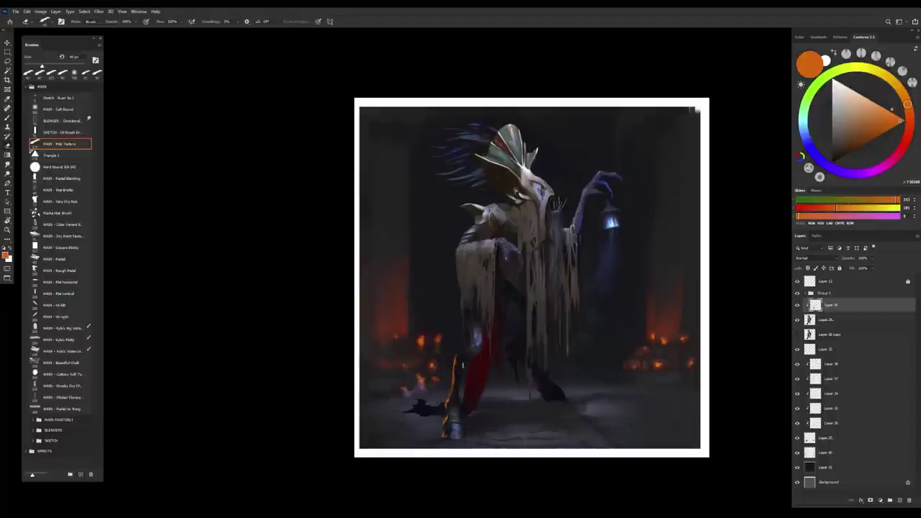
key(bracketright)
key(bracketright)
key(bracketright)
key(bracketright)
key(bracketright)
key(bracketright)
key(bracketright)
scroll(497, 357, down, 1)
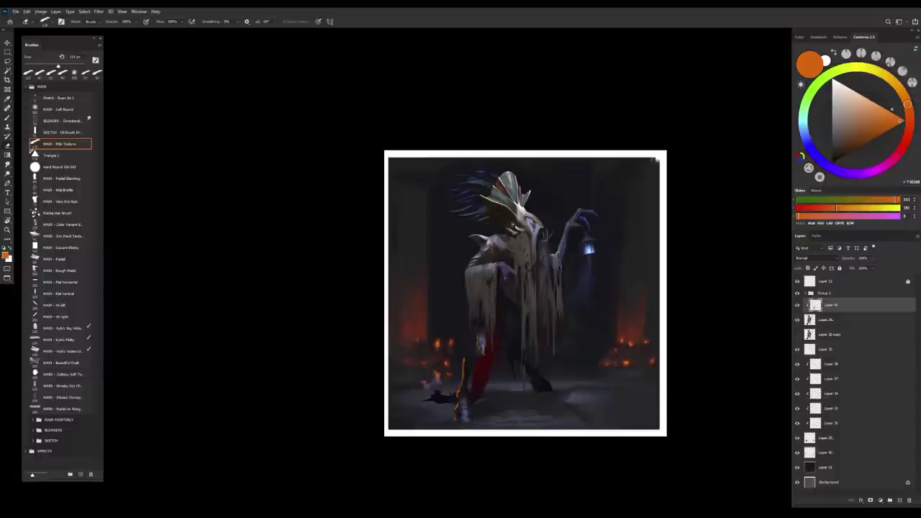
- Refine the orange glow on the front leg with small 40 px strokes, softening it with the eraser
scroll(480, 430, down, 1)
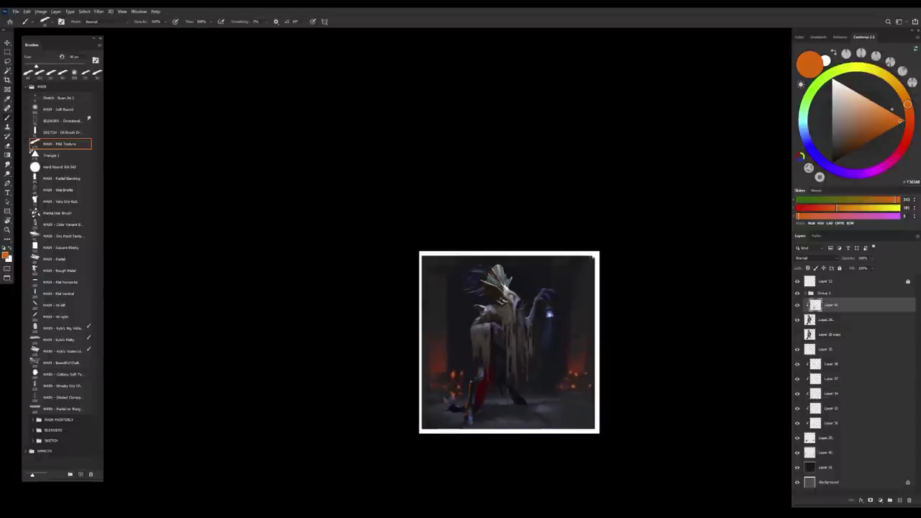
scroll(490, 431, down, 1)
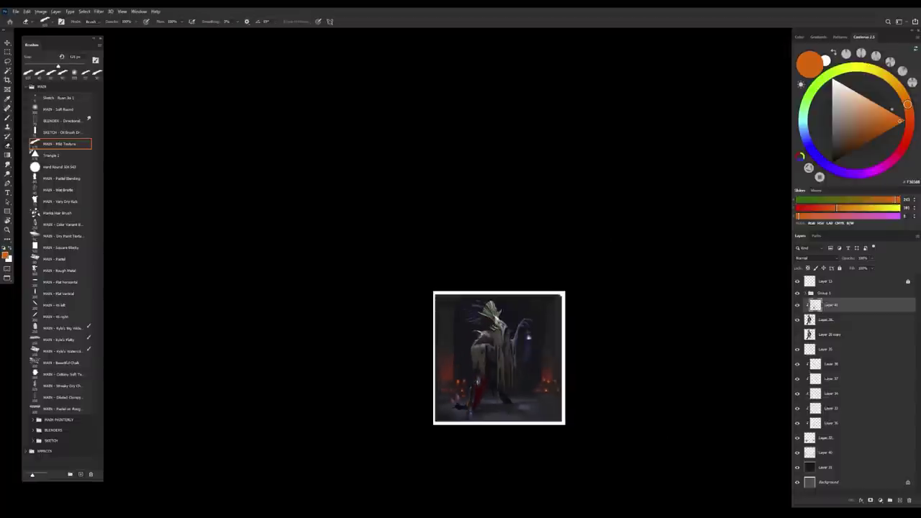
scroll(490, 431, up, 2)
scroll(518, 453, down, 2)
scroll(522, 454, up, 2)
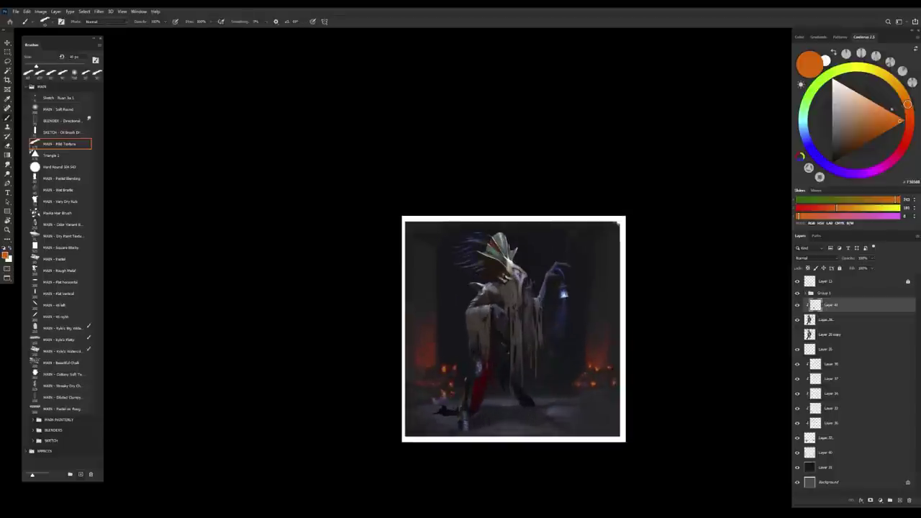
scroll(544, 439, down, 1)
scroll(551, 432, up, 2)
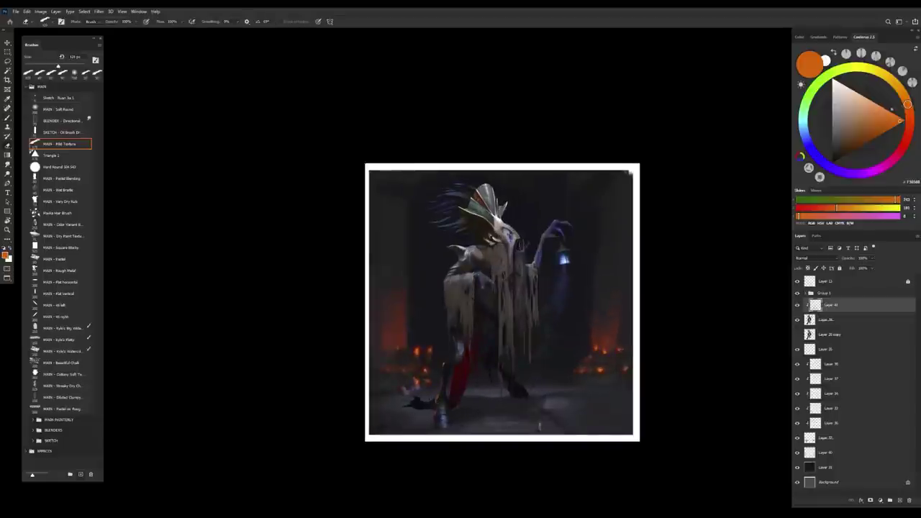
scroll(477, 387, down, 2)
scroll(480, 410, up, 2)
scroll(445, 403, down, 2)
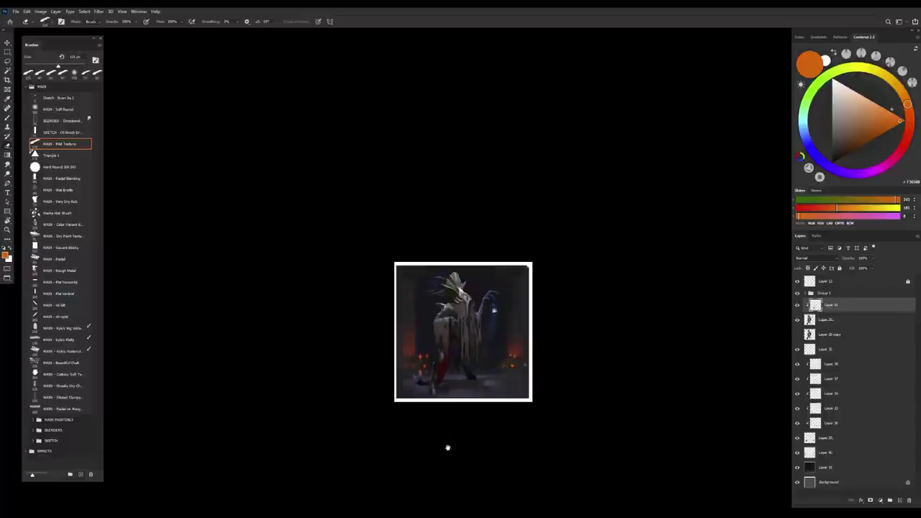
scroll(449, 403, up, 1)
- Add a new layer above Group 1 and paint a sampled pale blue haze over the scene with a large Soft Round brush
click(898, 499)
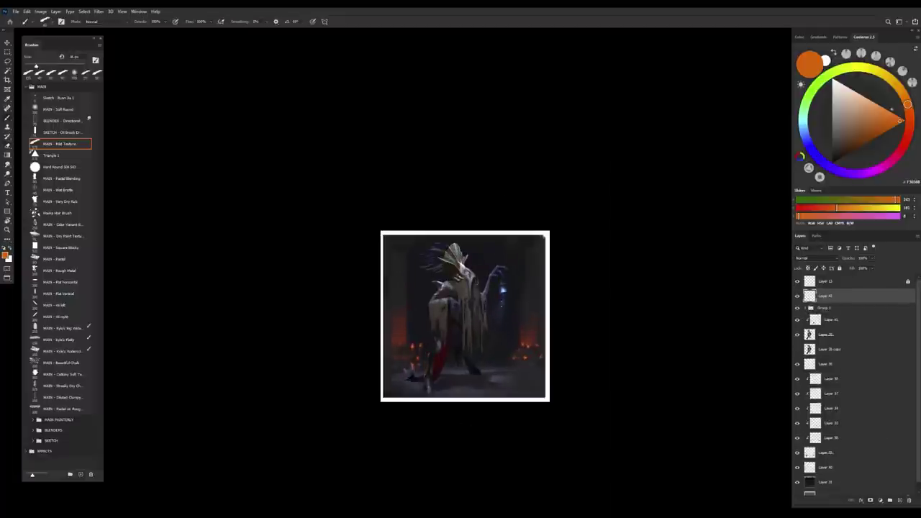
key(bracketright)
key(bracketright)
key(bracketright)
key(bracketright)
key(bracketright)
key(bracketright)
key(bracketright)
alt+click(470, 290)
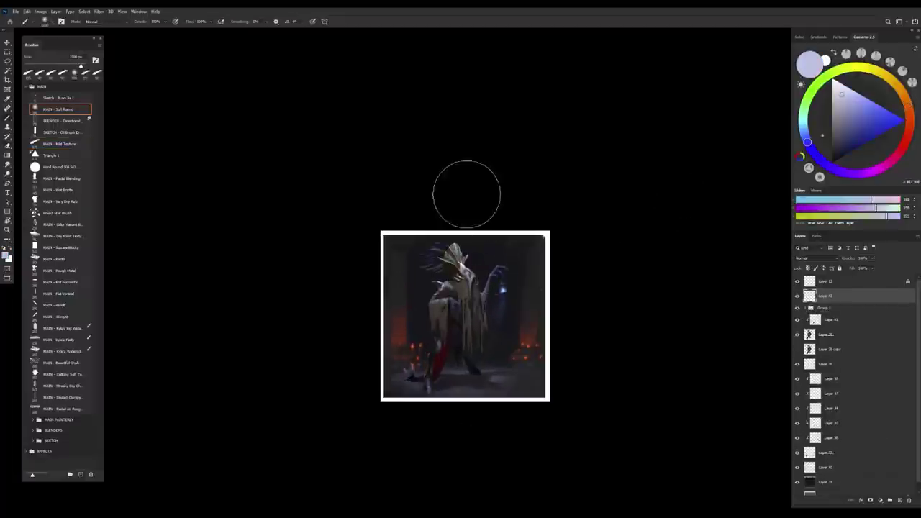
drag(465, 195, 458, 452)
- Add more pale blue haze around the figure with a smaller soft brush and lower the haze layer's opacity
key(bracketleft)
key(bracketleft)
key(bracketleft)
key(bracketleft)
key(bracketleft)
key(bracketleft)
key(bracketleft)
mouse_move(520, 242)
mouse_down()
mouse_move(411, 220)
mouse_move(424, 388)
mouse_move(467, 405)
mouse_up()
mouse_move(871, 261)
mouse_down()
mouse_move(853, 268)
mouse_move(863, 267)
mouse_up()
- Erase the haze from the lantern arm and the ghoul's back with the Mild Texture eraser
scroll(455, 315, up, 1)
key(period)
key(period)
key(period)
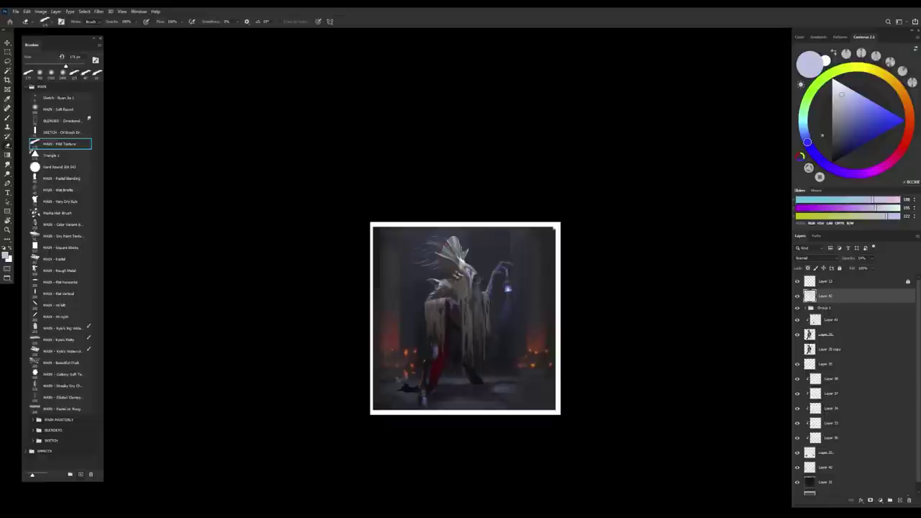
drag(502, 268, 497, 355)
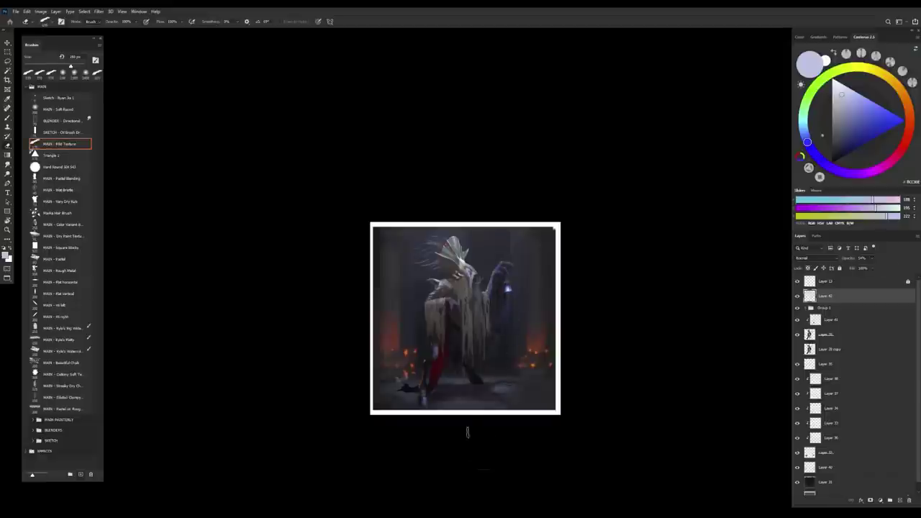
drag(440, 273, 449, 271)
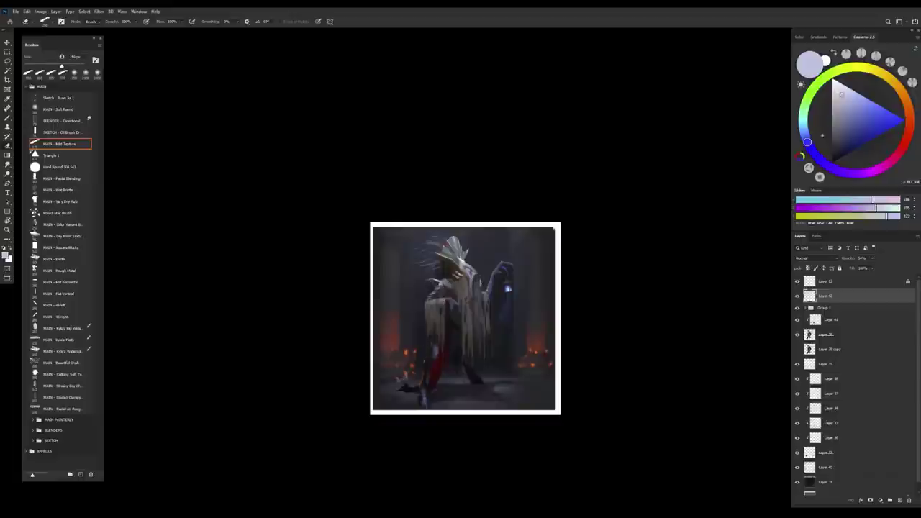
- Erase the haze around the ghoul's jaw and hanging rags with a finer textured eraser
key(ctrl+plus)
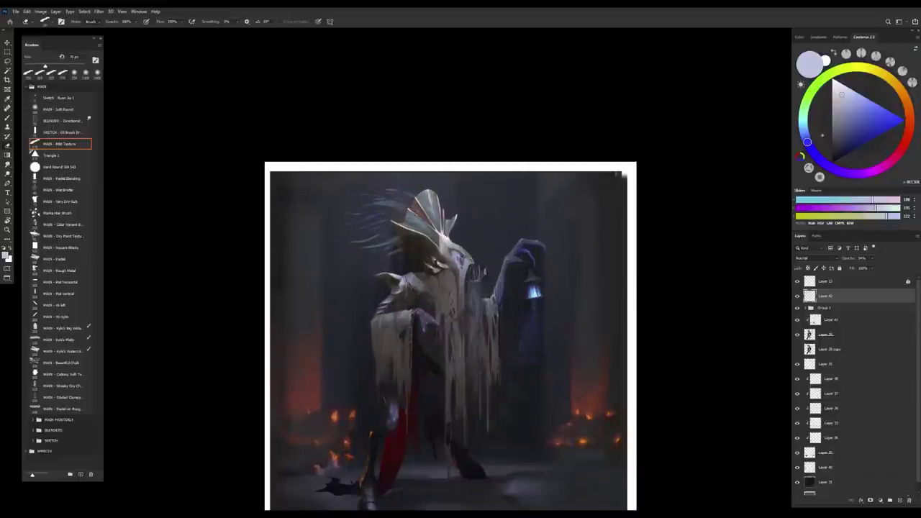
key(bracketright)
key(bracketright)
key(bracketright)
key(bracketright)
drag(474, 281, 472, 382)
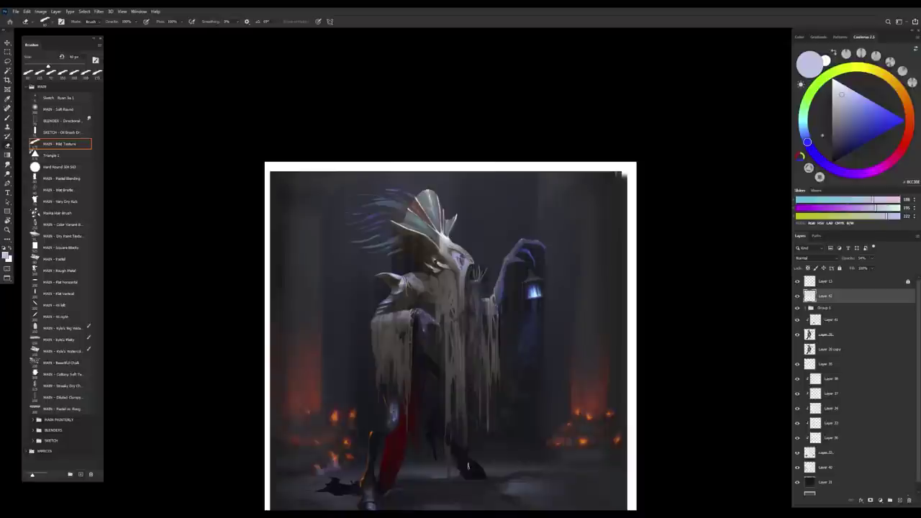
- Add a new layer above the existing haze and paint more pale blue haze over the figure with the Soft Round brush
key(bracketright)
key(ctrl+minus)
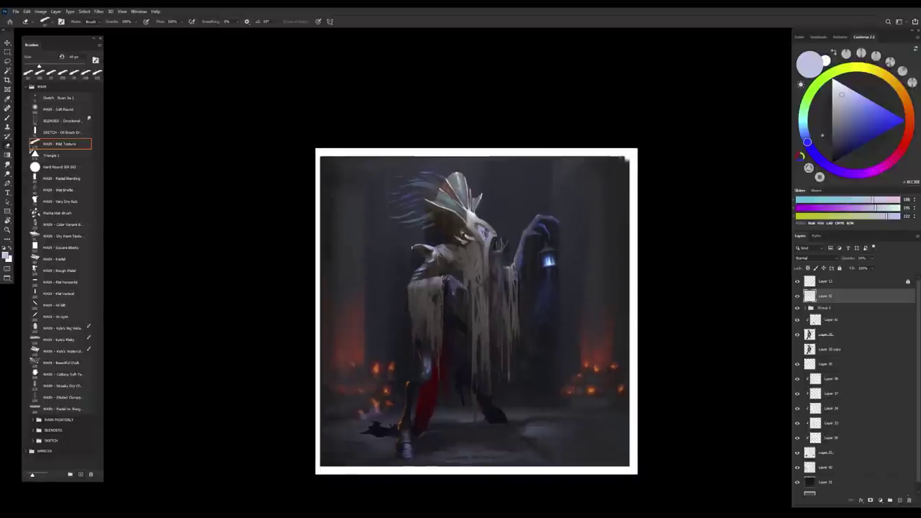
key(ctrl+minus)
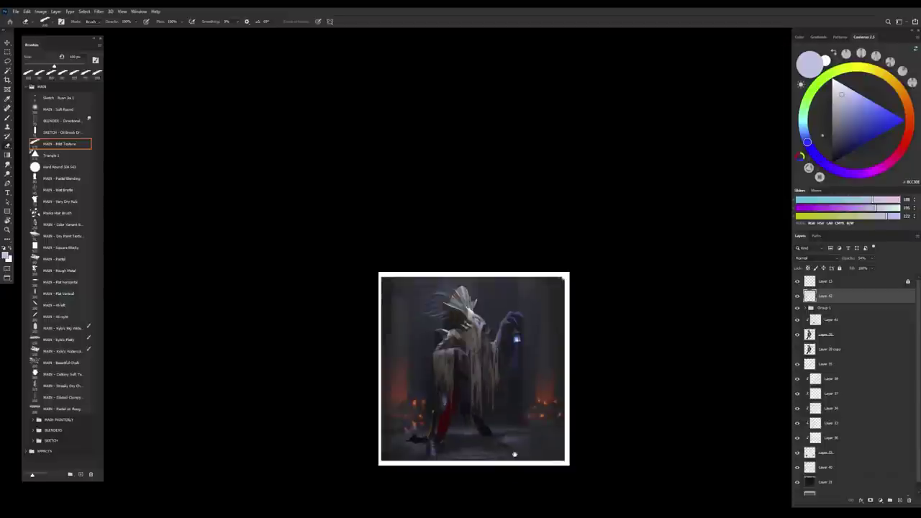
key(ctrl+minus)
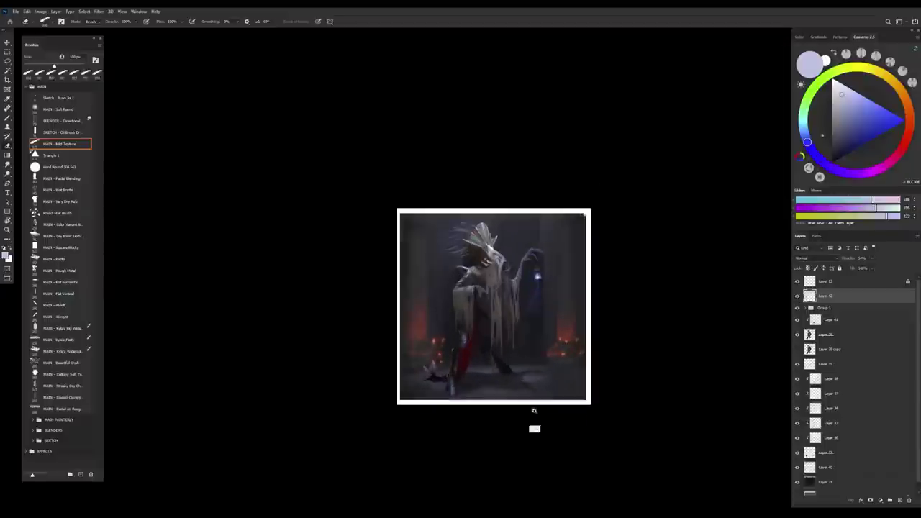
key(ctrl+plus)
key(comma)
key(comma)
key(comma)
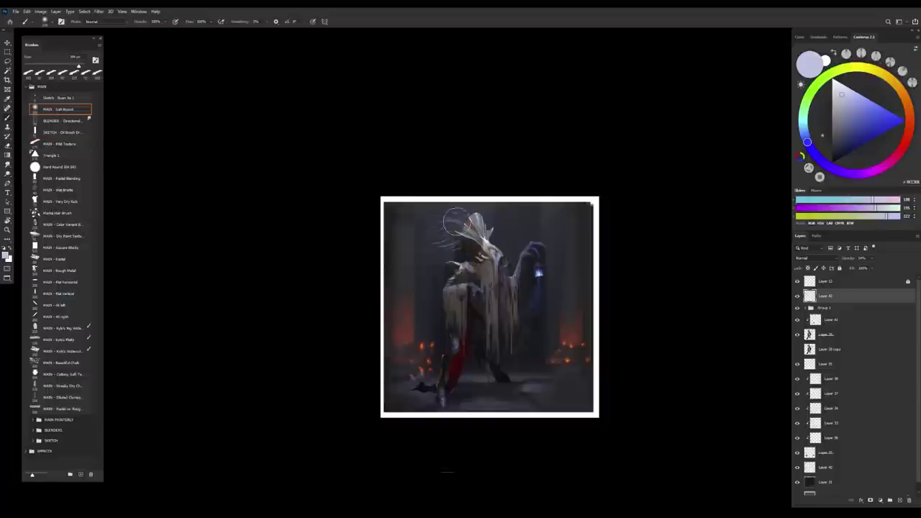
scroll(609, 418, down, 2)
key(ctrl+shift+alt+n)
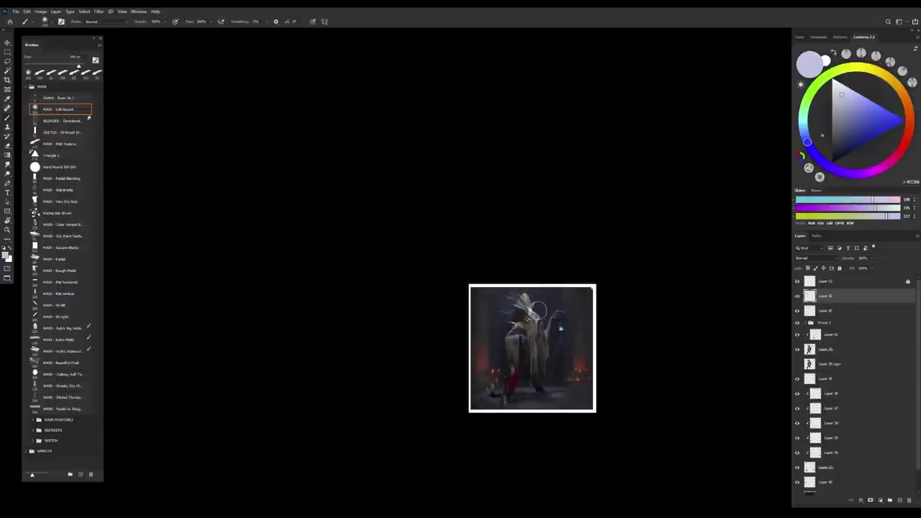
scroll(534, 388, up, 2)
- Erase the new haze from parts of the ghoul's body and legs with the Mild Texture and Soft Round erasers
key(period)
key(period)
key(period)
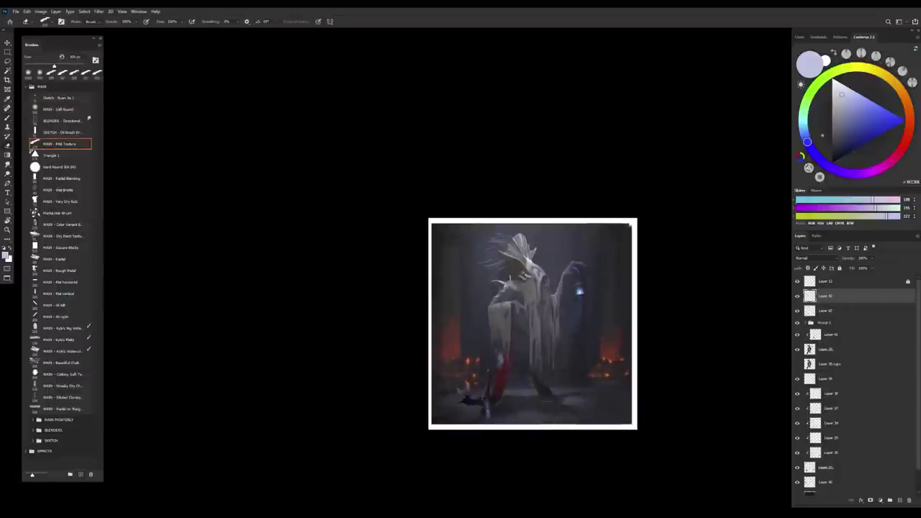
right_click(515, 331)
key(comma)
key(comma)
key(comma)
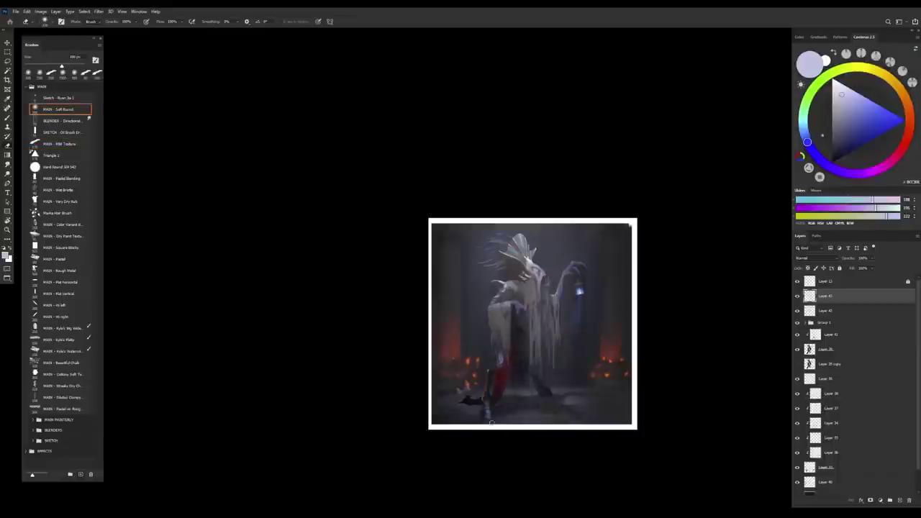
drag(508, 312, 508, 360)
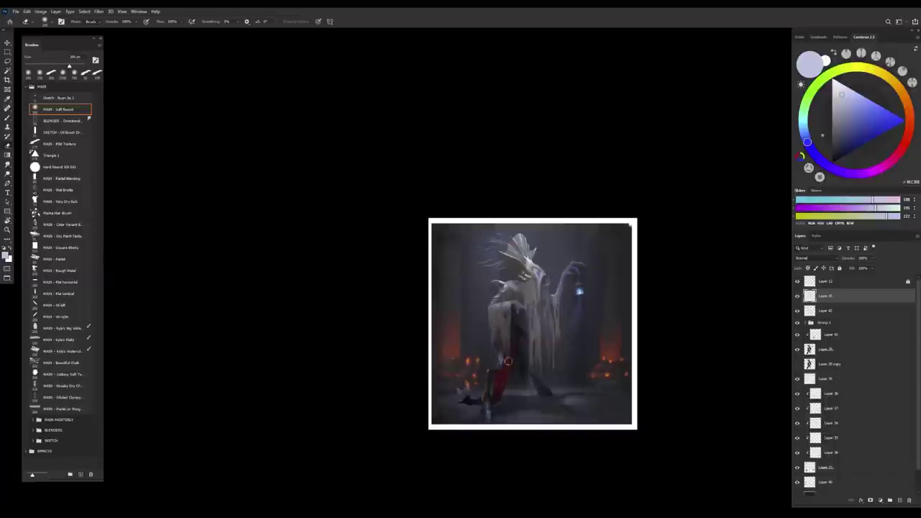
scroll(568, 364, up, 1)
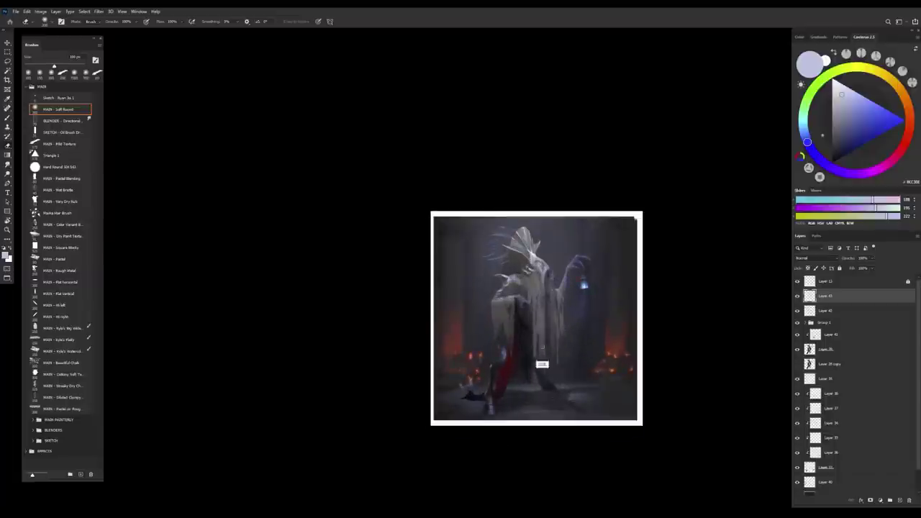
- Compare the scene with the haze layers hidden and shown, and lower the opacity of the newest haze layer
key(bracketright)
key(bracketright)
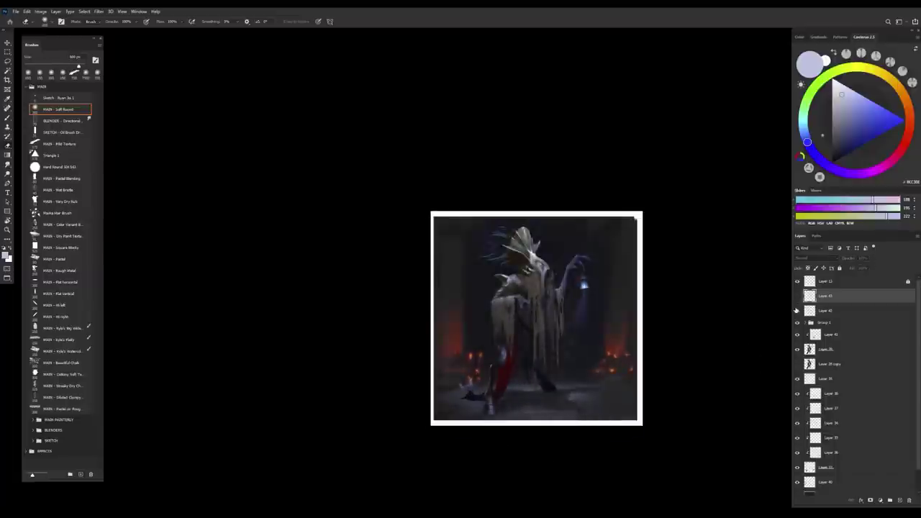
scroll(642, 367, down, 1)
scroll(604, 356, up, 1)
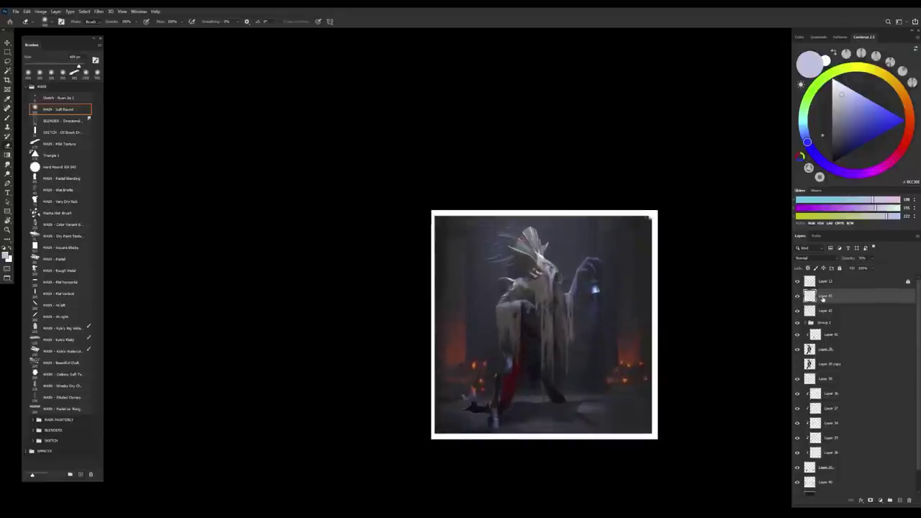
key(alt+bracketleft)
key(bracketleft)
click(824, 296)
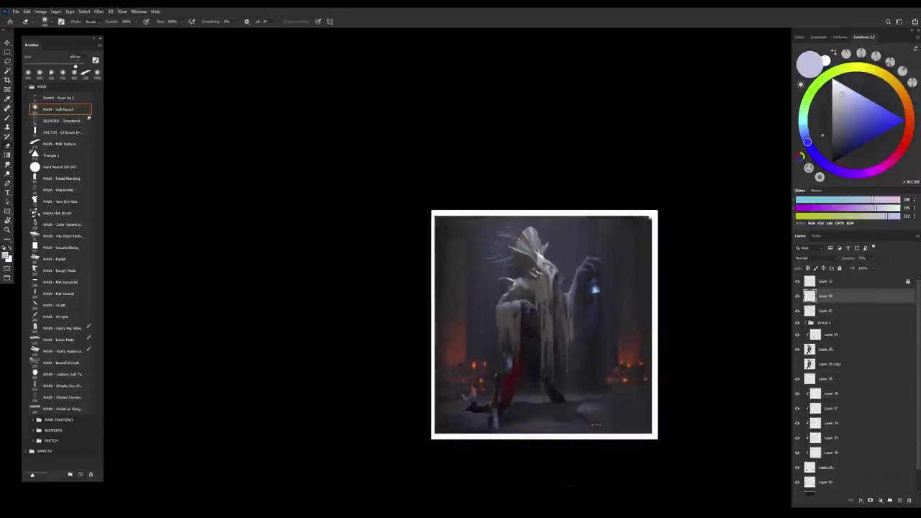
- Check the mirrored composition, add a new layer and paint pale blue light above the crown with a very large Soft Round brush
scroll(519, 406, down, 1)
key(h)
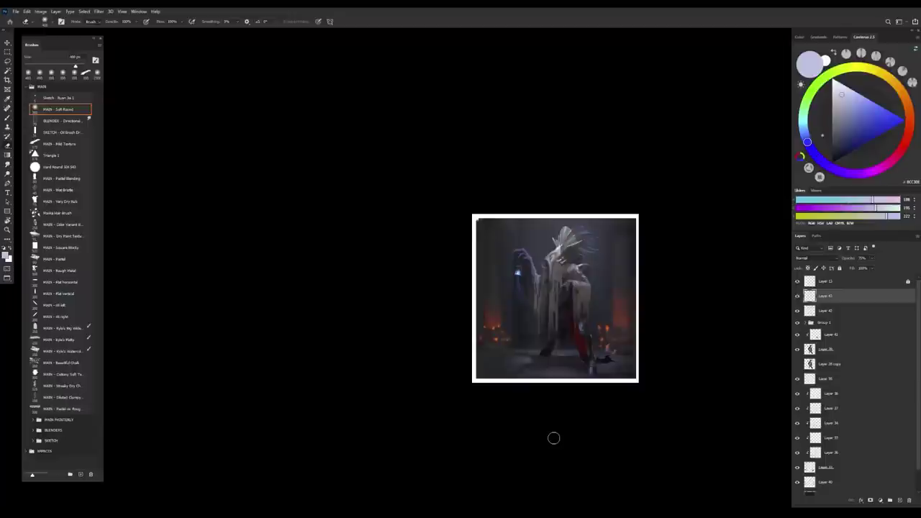
key(h)
scroll(645, 368, up, 1)
key(ctrl+shift+alt+n)
key(bracketright)
key(bracketright)
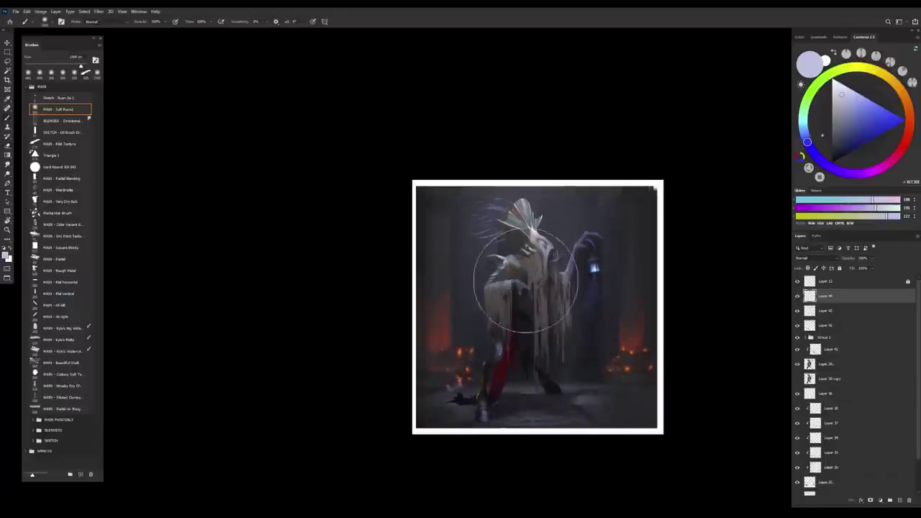
drag(535, 154, 534, 165)
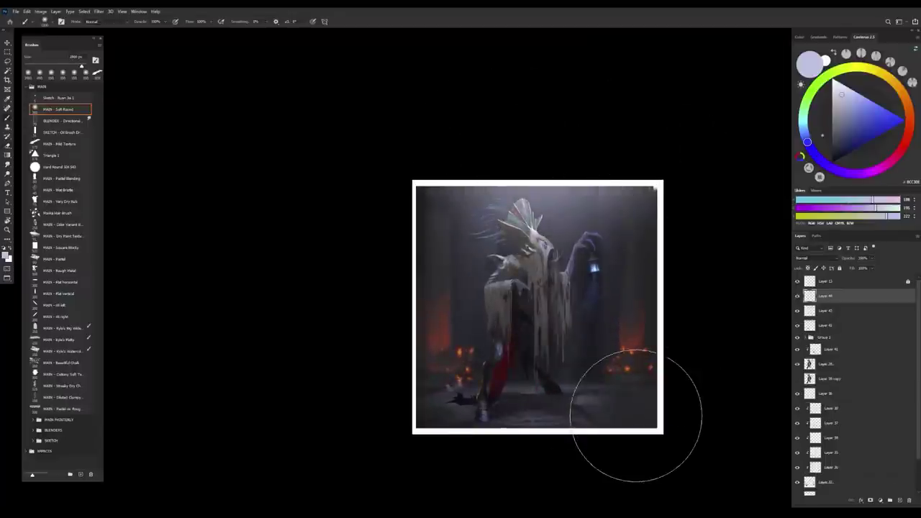
key(e)
scroll(598, 416, up, 1)
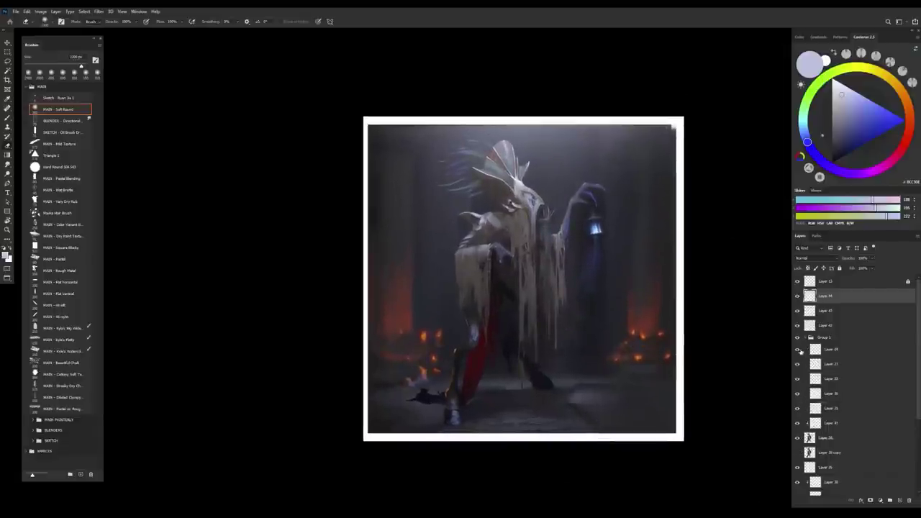
- Add a clipped layer at the top of Group 1 and paint soft smoke beneath the lantern with sampled scene and lantern colours
click(831, 349)
key(b)
alt+click(576, 308)
key(bracketleft)
key(bracketleft)
key(bracketleft)
key(bracketleft)
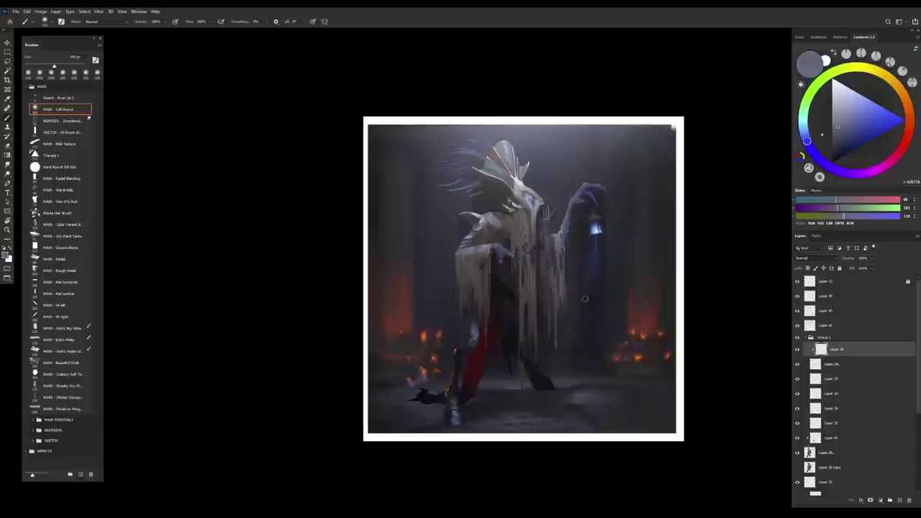
alt+click(596, 228)
drag(581, 252, 581, 353)
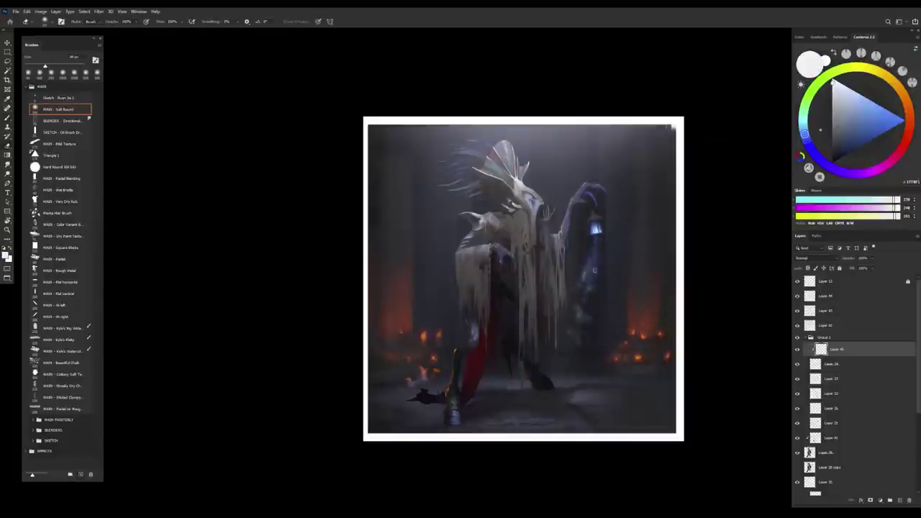
- Soften the smoke beneath the lantern with a larger Soft Round eraser and check the mirrored composition
key(bracketright)
key(bracketright)
key(bracketright)
key(bracketright)
scroll(593, 331, down, 2)
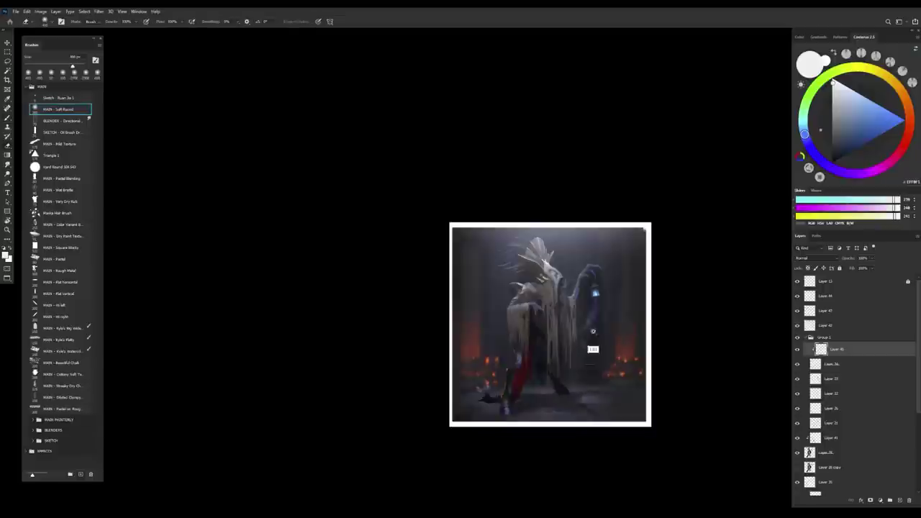
scroll(580, 372, down, 1)
key(h)
scroll(573, 429, up, 1)
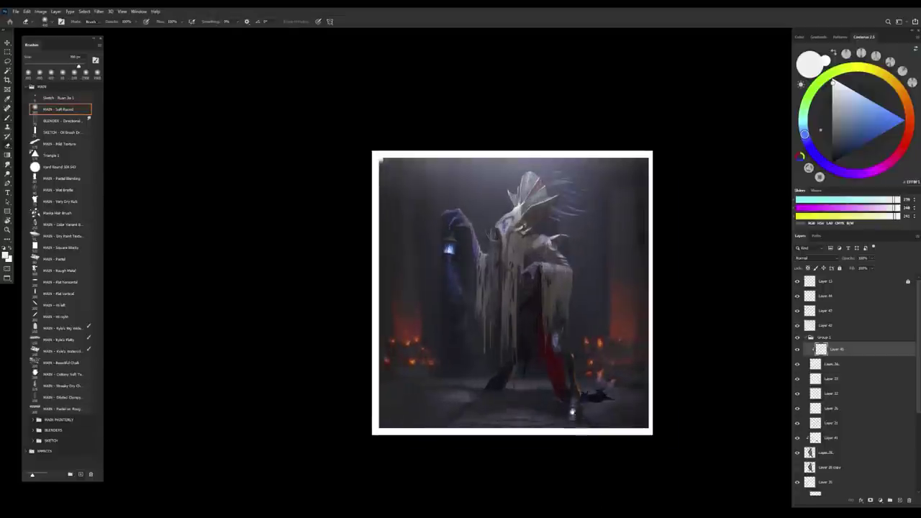
key(h)
- Compare the haze layers, adjust the haze opacity, and group the three haze layers above Group 1
scroll(576, 432, down, 2)
click(808, 338)
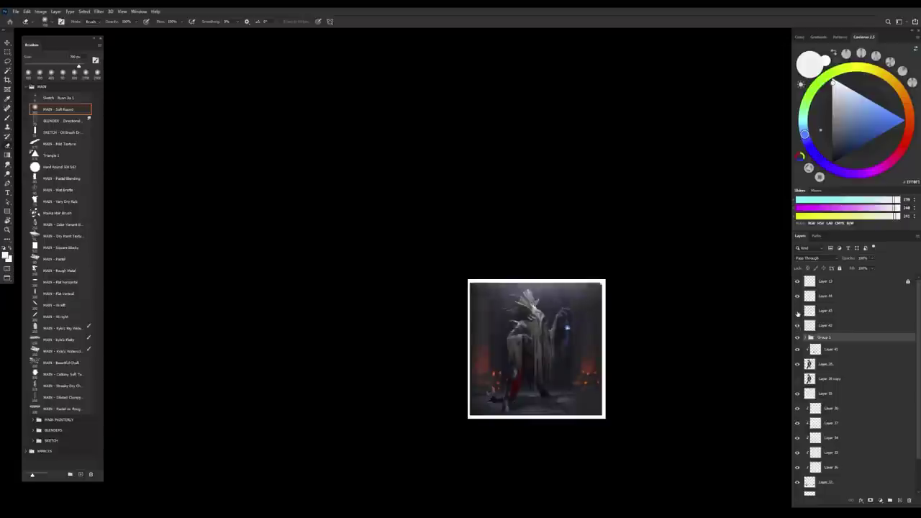
scroll(580, 430, up, 2)
click(822, 295)
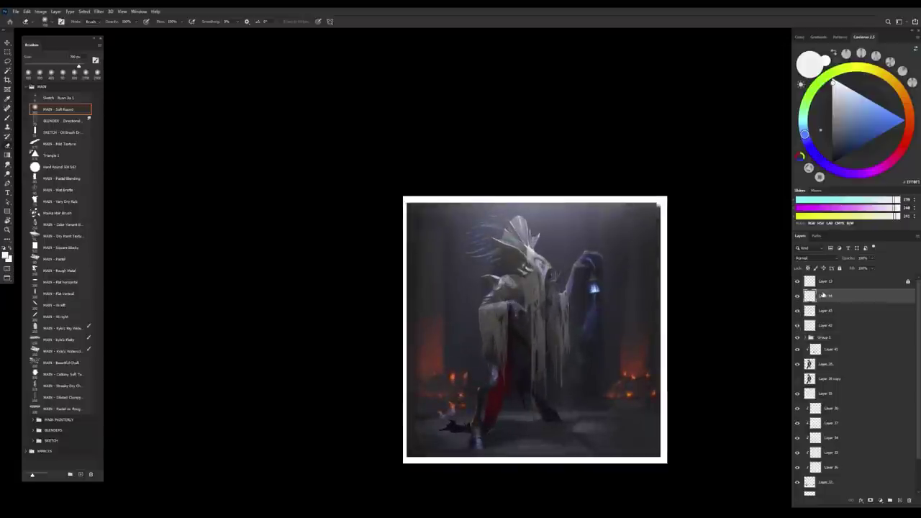
key(ctrl+minus)
key(ctrl+shift+bracketleft)
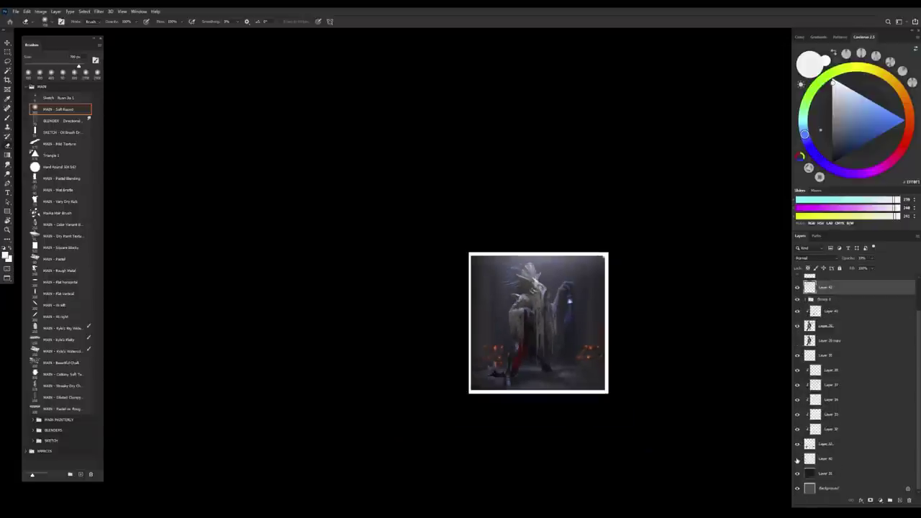
drag(869, 267, 865, 268)
key(ctrl+0)
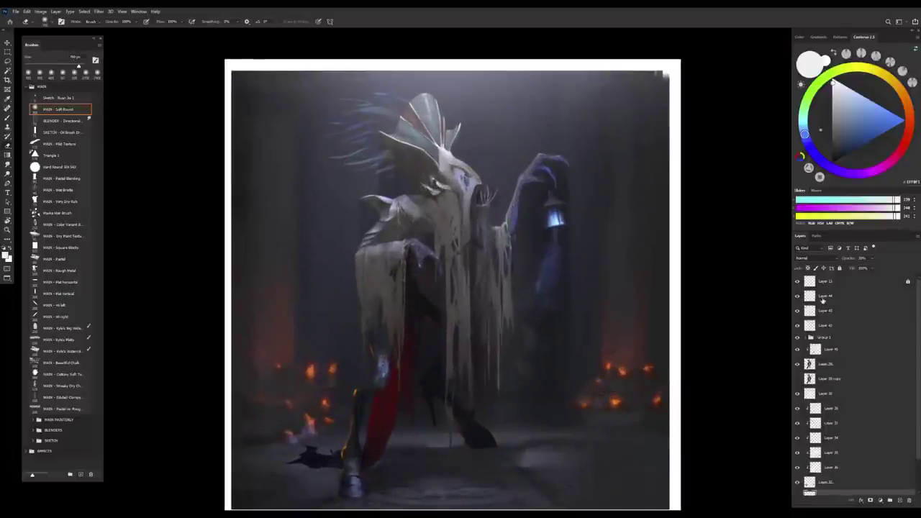
key(ctrl+g)
- Hide the haze group and paint a sampled light blue lantern glow on a new Group 1 layer, set to Hard Light with reduced opacity
scroll(617, 323, down, 3)
scroll(617, 323, up, 2)
key(ctrl+alt+shift+n)
key(b)
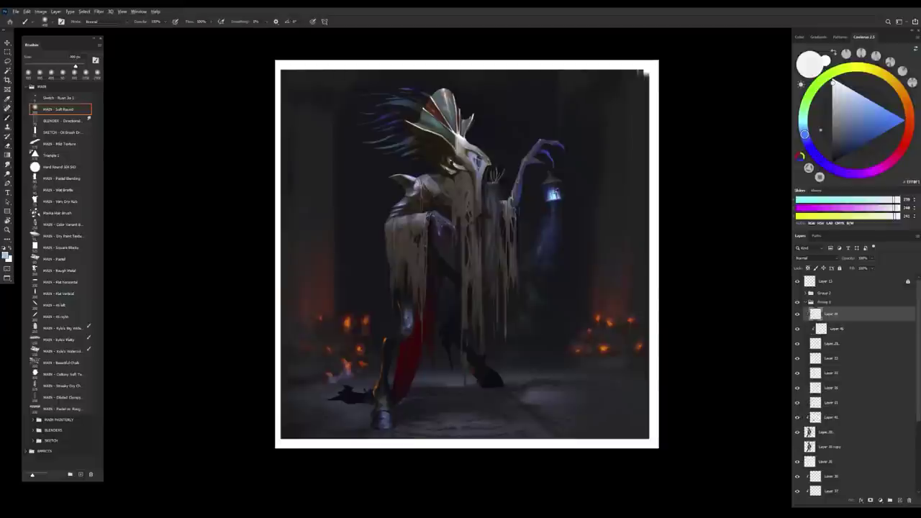
alt+click(551, 192)
scroll(816, 256, down, 14)
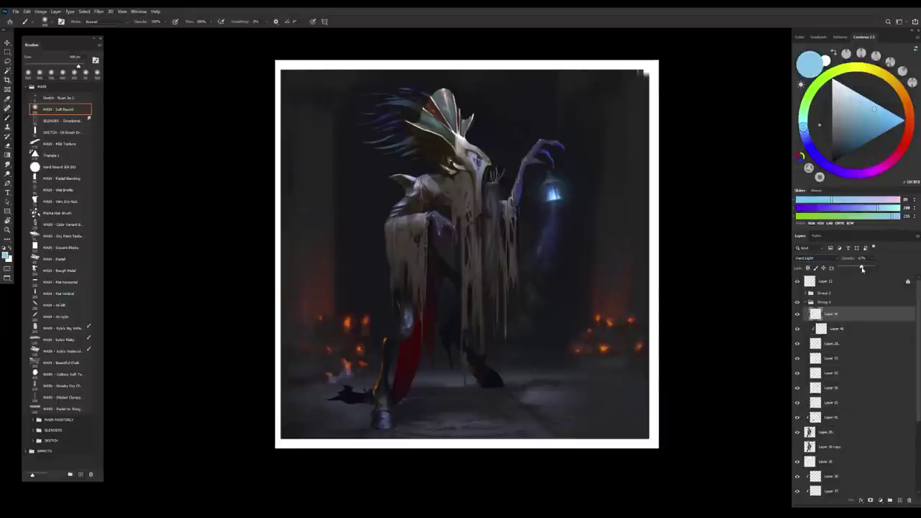
- Compare the figure with Layer 41 hidden and shown, keep a hidden copy of the figure layer, and merge Layer 41 into the figure
click(824, 302)
scroll(540, 341, down, 3)
scroll(541, 341, up, 3)
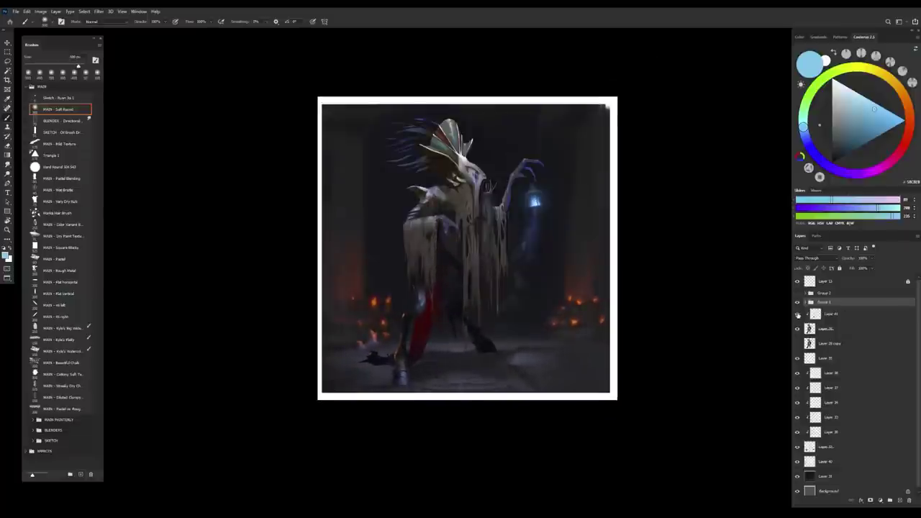
click(797, 315)
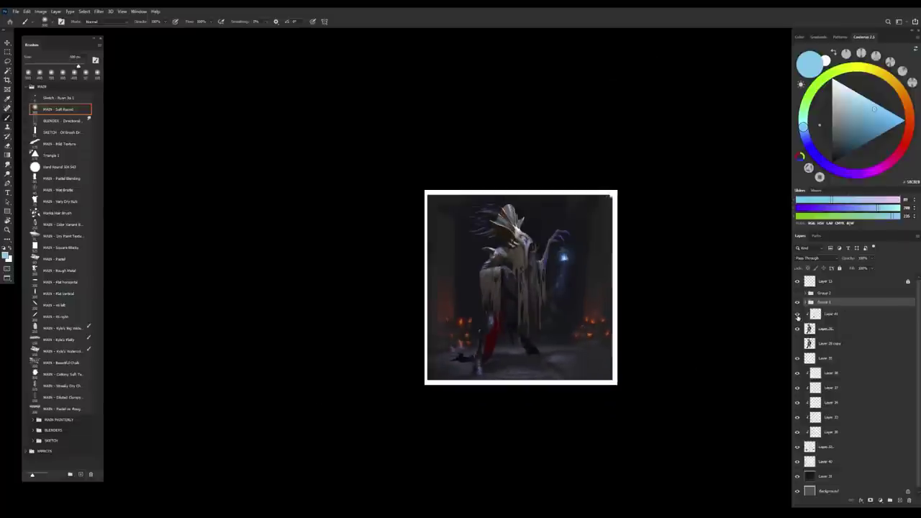
click(828, 313)
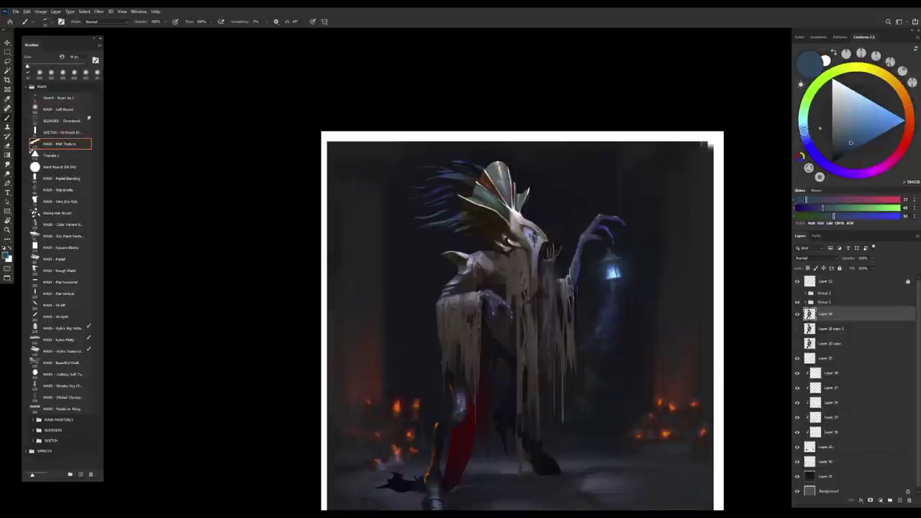
- Paint sampled dark blue strands into the lower part of the plume behind the crown with a fine Mild Texture brush
key(h)
drag(514, 257, 513, 304)
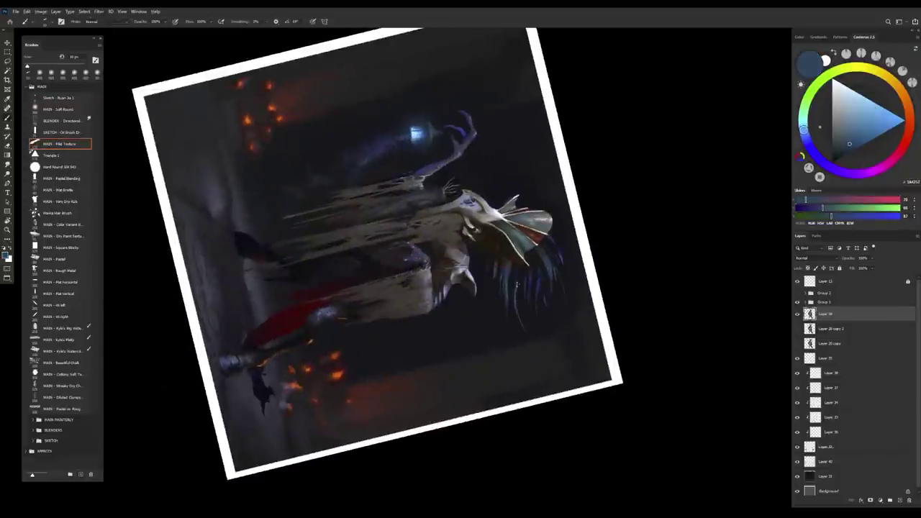
alt+click(517, 284)
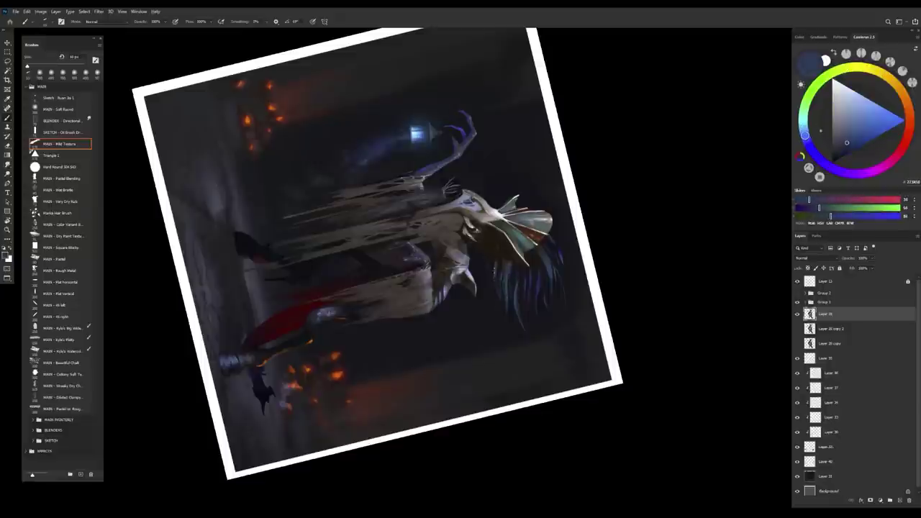
alt+click(495, 310)
alt+click(517, 310)
alt+click(509, 288)
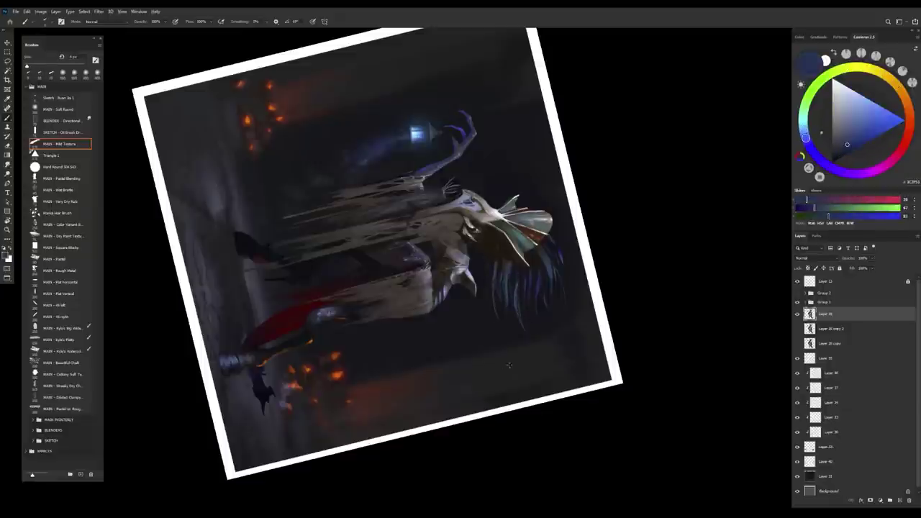
- Paint fine blue and violet strands through the plume behind the crown with the Mild Texture brush, resampling colours from the plume
alt+click(541, 302)
alt+click(540, 301)
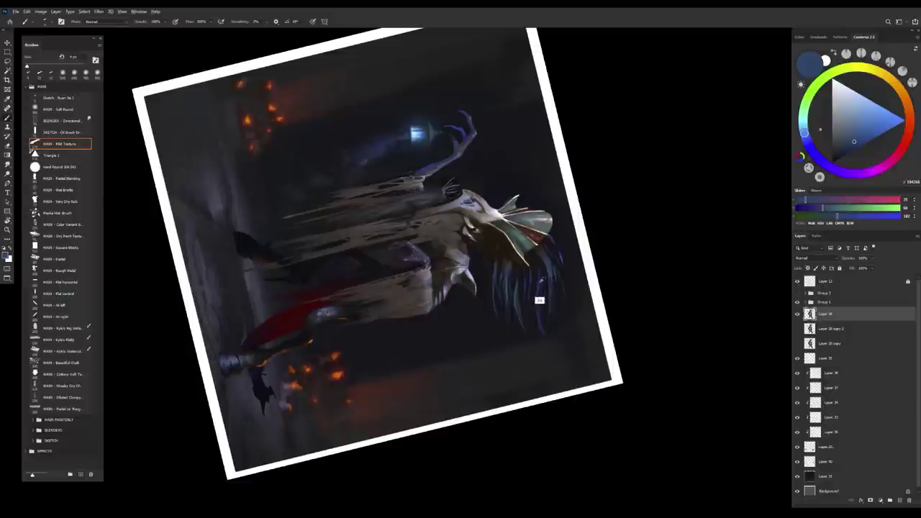
alt+click(530, 270)
alt+click(547, 271)
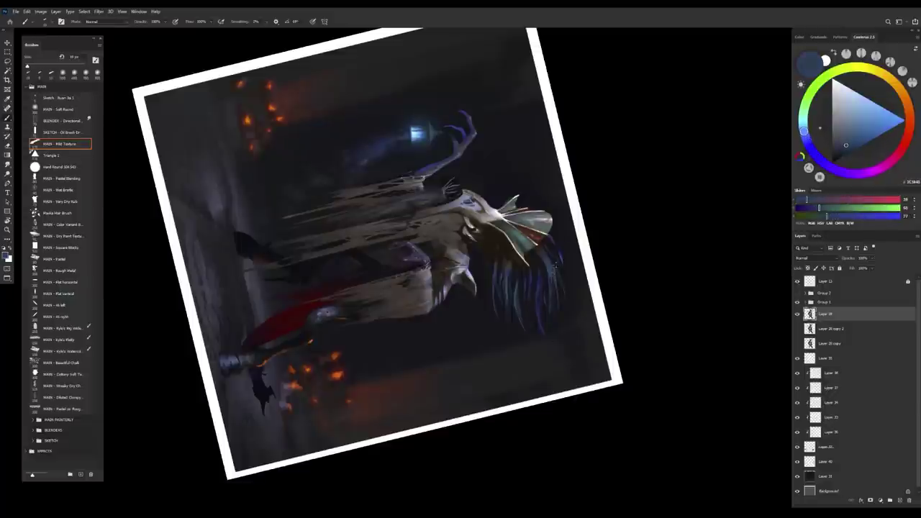
alt+click(555, 315)
alt+click(556, 260)
alt+click(548, 277)
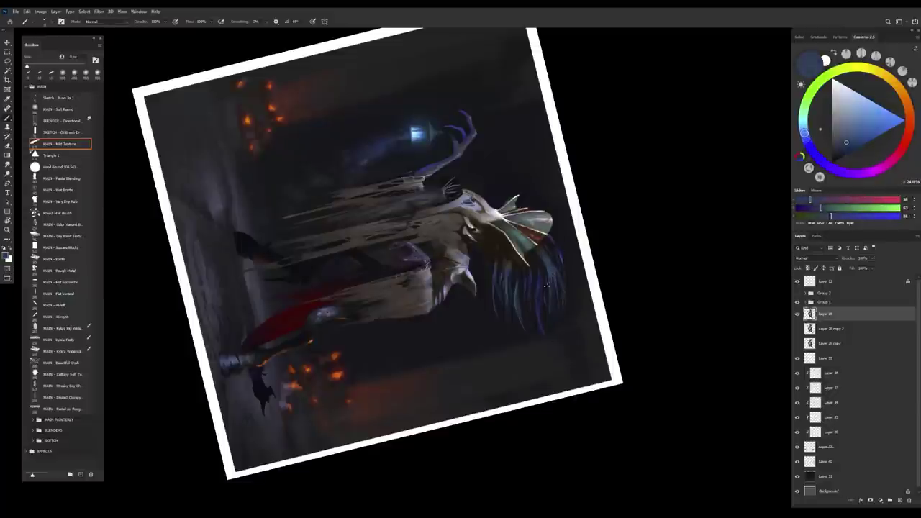
alt+click(541, 298)
alt+click(527, 288)
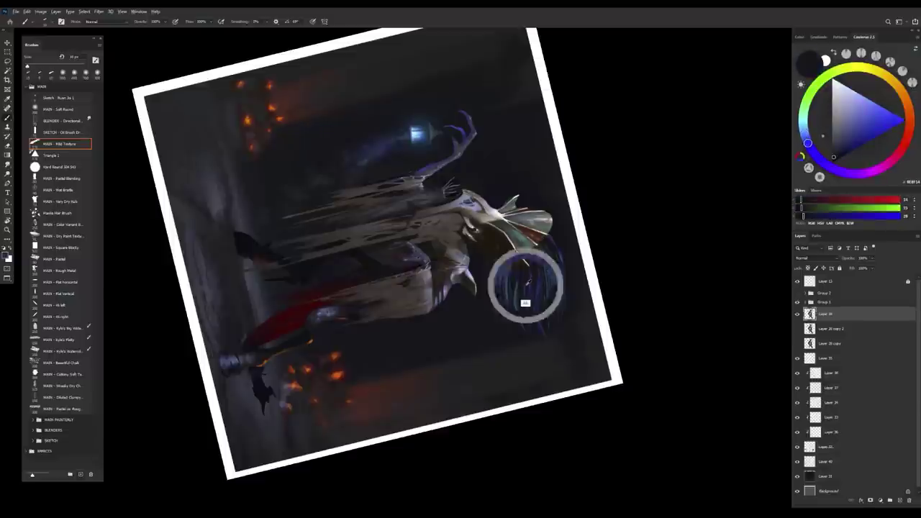
alt+click(516, 265)
alt+click(559, 277)
alt+click(548, 317)
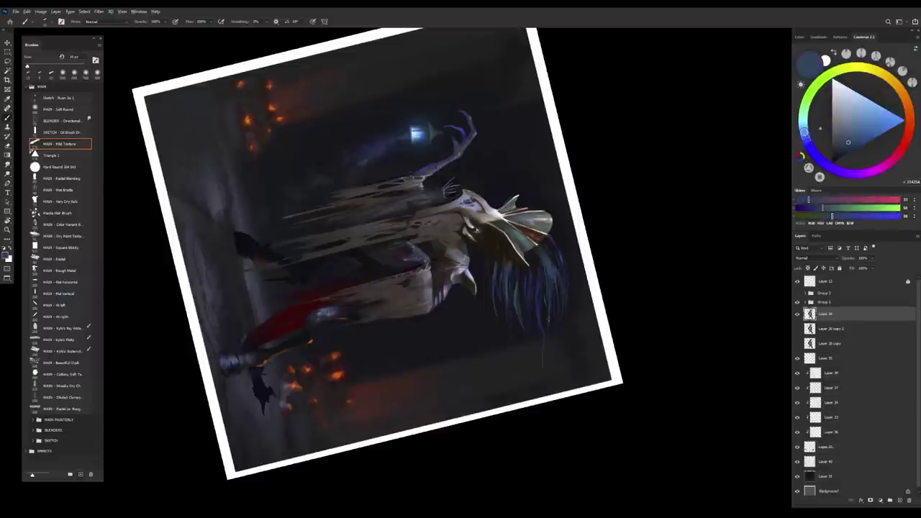
- Extend the plume's tips with long, thin trailing strands in sampled dark blues
alt+click(537, 295)
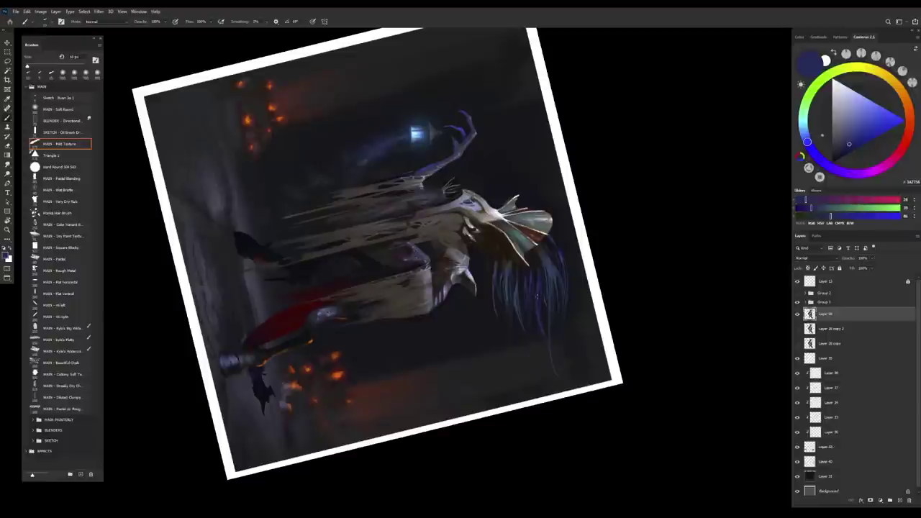
alt+click(554, 288)
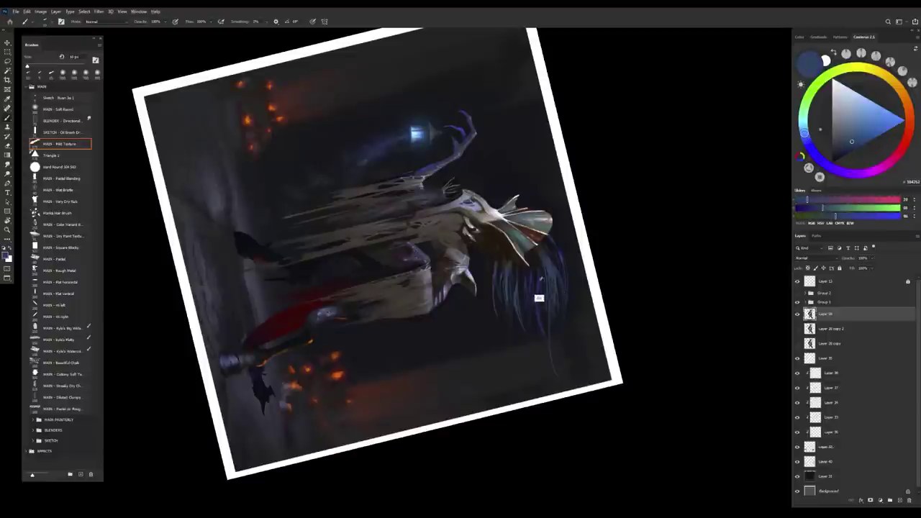
alt+click(532, 290)
alt+click(513, 383)
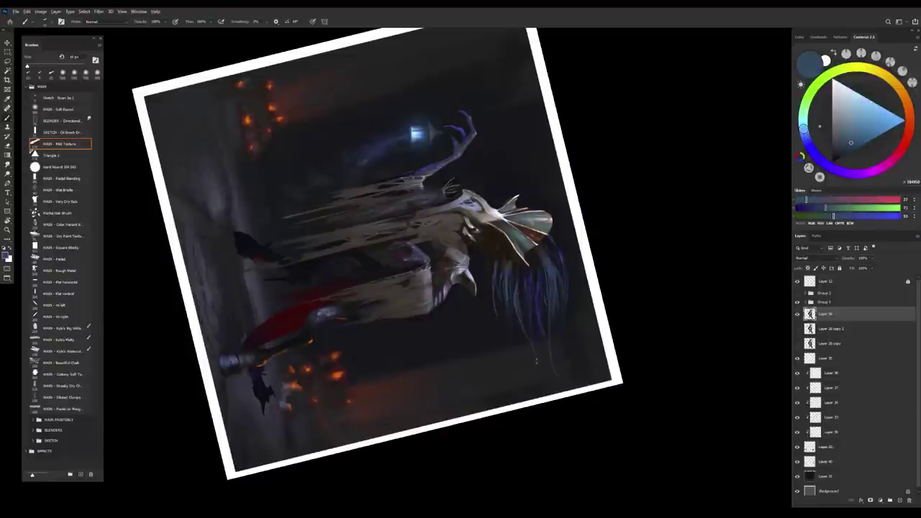
alt+click(477, 406)
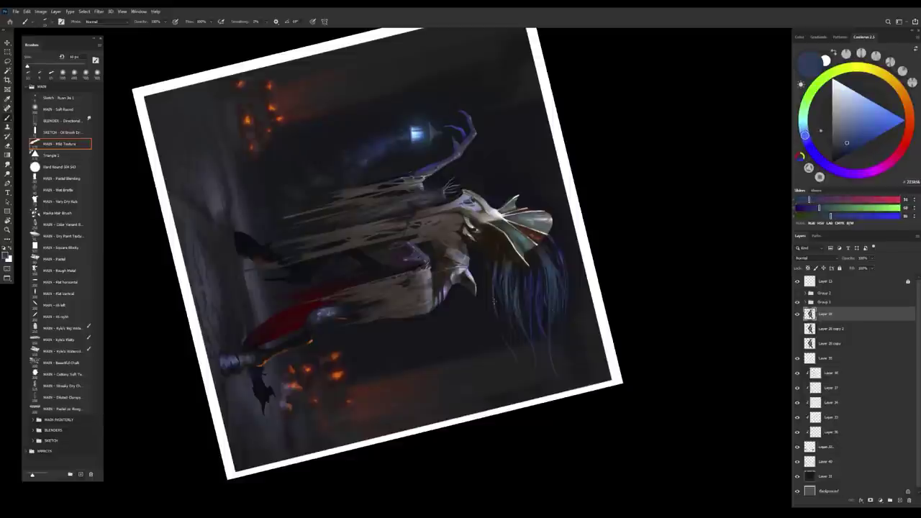
key(Escape)
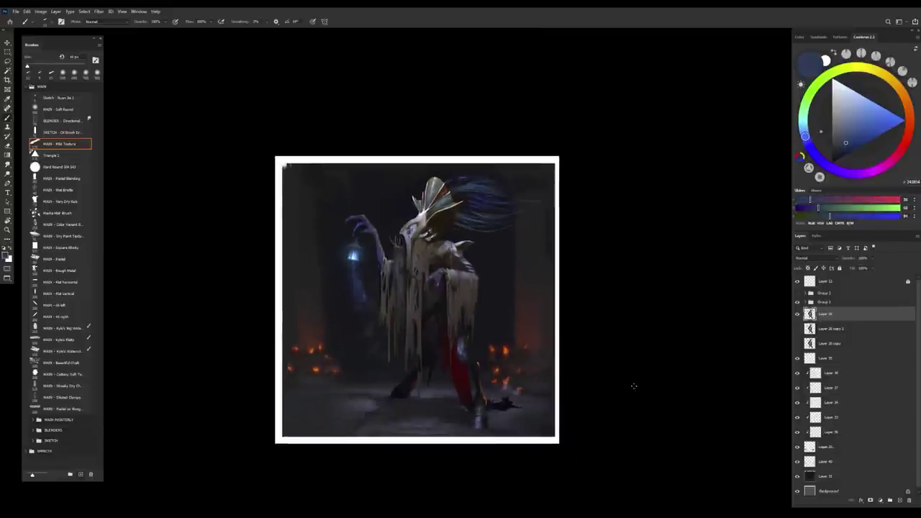
- Darken the plume with a sampled near-black blue and the Soft Round brush on a new layer clipped to the figure, set to Multiply
key(ctrl+0)
key(ctrl+shift+alt+n)
alt+click(346, 252)
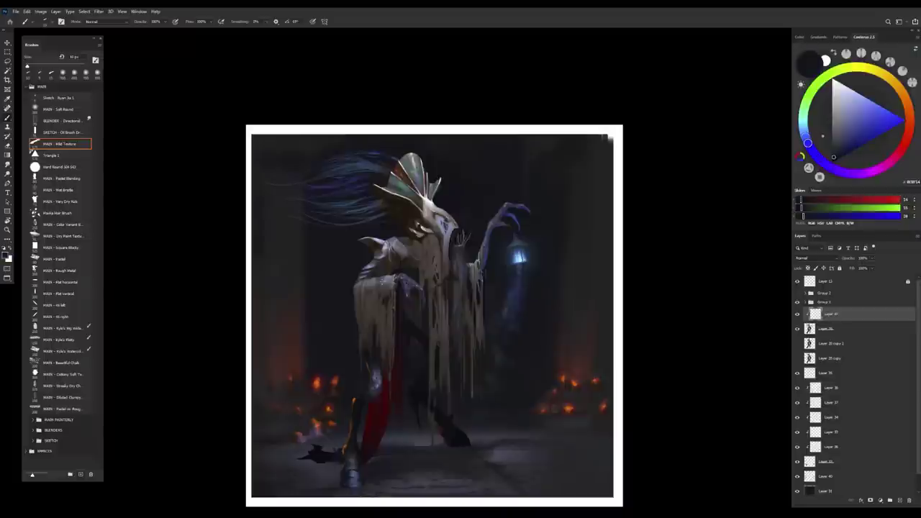
click(57, 108)
mouse_move(346, 251)
mouse_down()
mouse_move(360, 215)
mouse_move(341, 231)
mouse_move(331, 154)
mouse_move(441, 202)
mouse_up()
key(ctrl+minus)
click(813, 257)
click(814, 285)
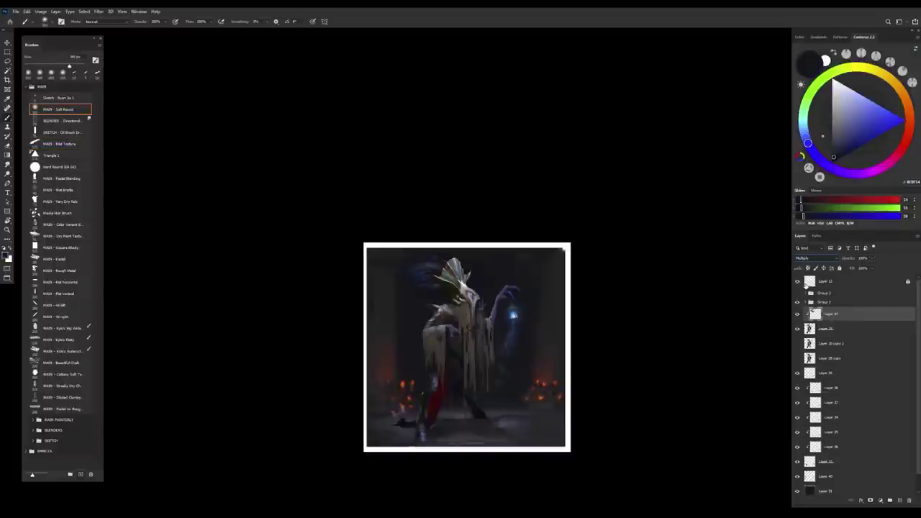
- Lower the opacity of the Multiply shading layer slightly and merge it into the figure layer
key(ctrl+plus)
drag(873, 258, 864, 268)
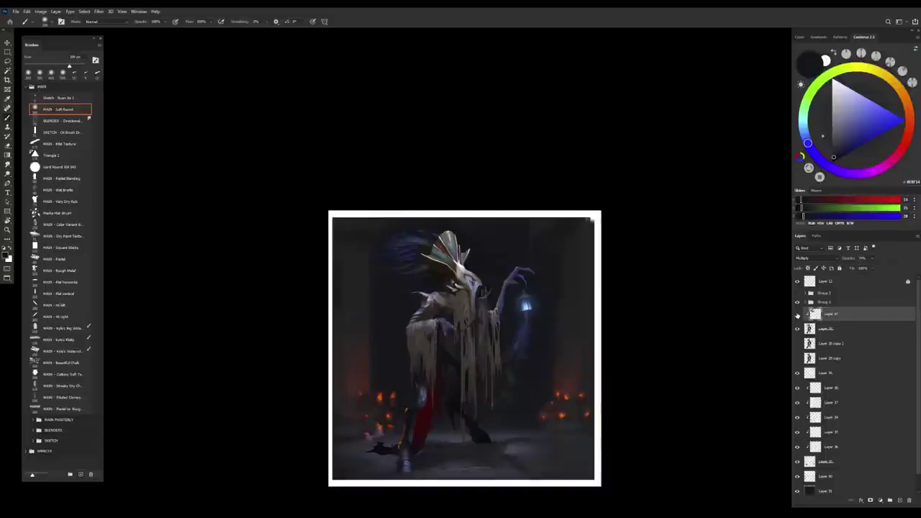
key(ctrl+e)
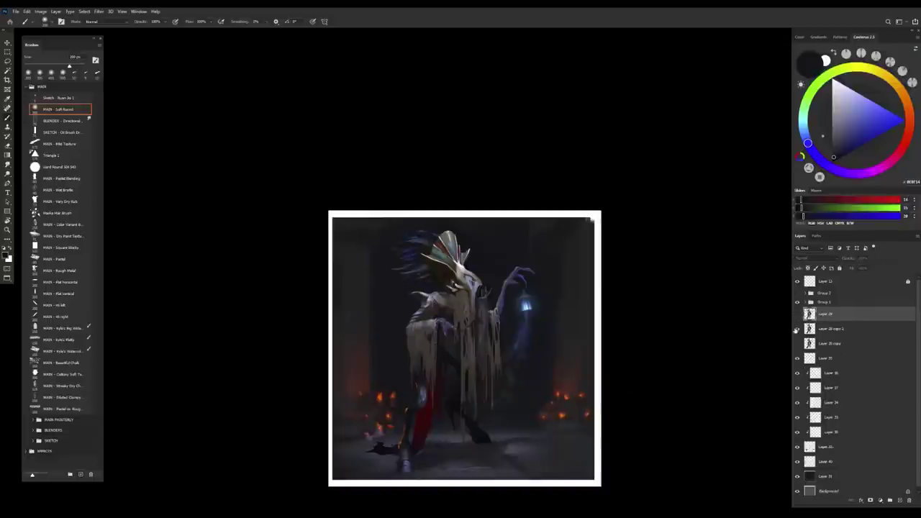
- Compare the reworked figure with its hidden copy and examine the whole painting in mirrored and normal orientation at different sizes
key(ctrl+plus)
key(h)
key(ctrl+minus)
key(ctrl+plus)
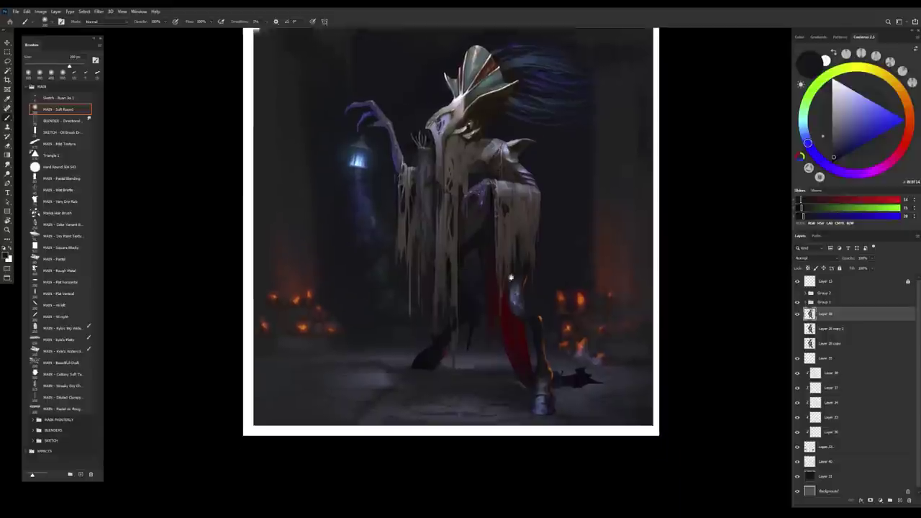
key(ctrl+minus)
key(h)
scroll(463, 418, up, 1)
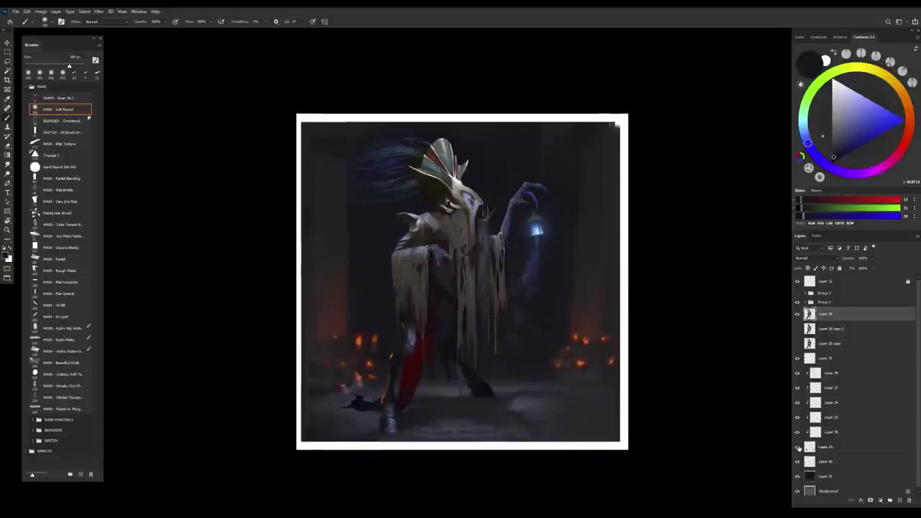
scroll(597, 370, down, 2)
scroll(536, 399, up, 2)
scroll(537, 400, up, 3)
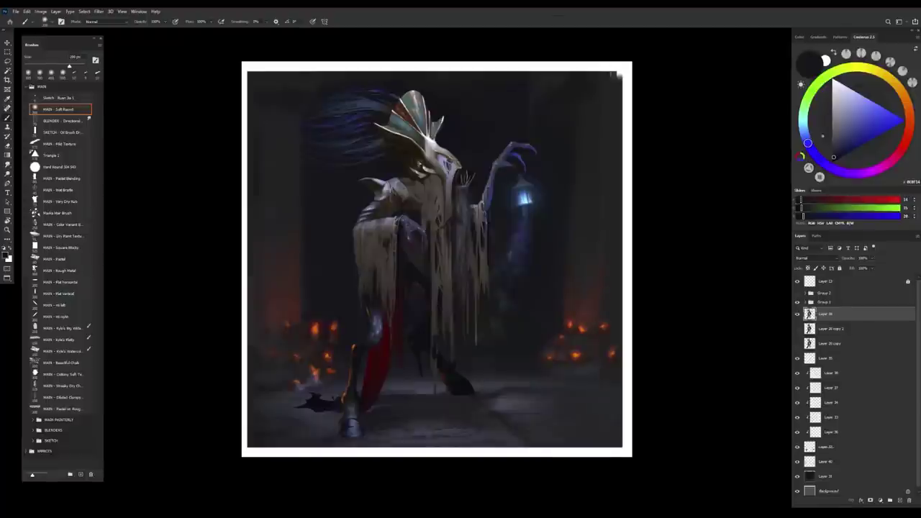
drag(460, 288, 522, 216)
ctrl+click(619, 218)
alt+click(401, 309)
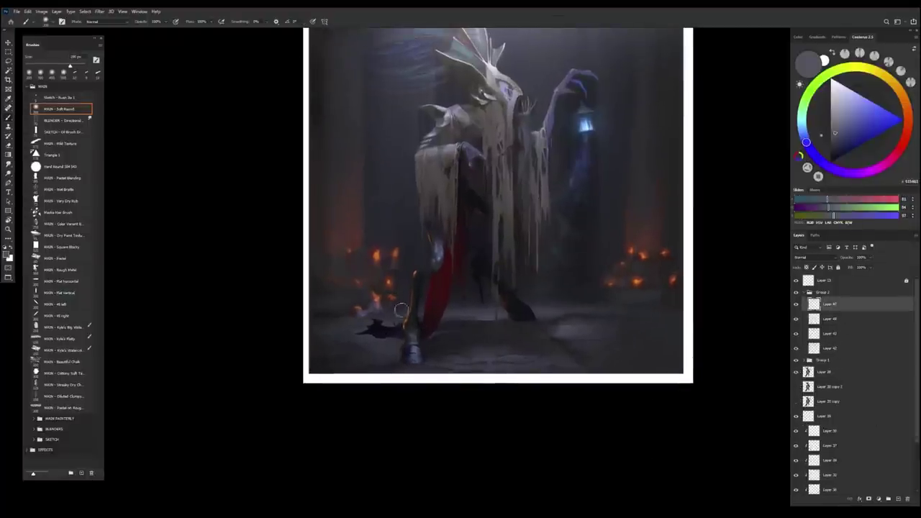
- Paint small pointed orange flames over both candle clusters with the Mild Texture brush on a new layer directly below Layer 35
key(period)
key(period)
key(period)
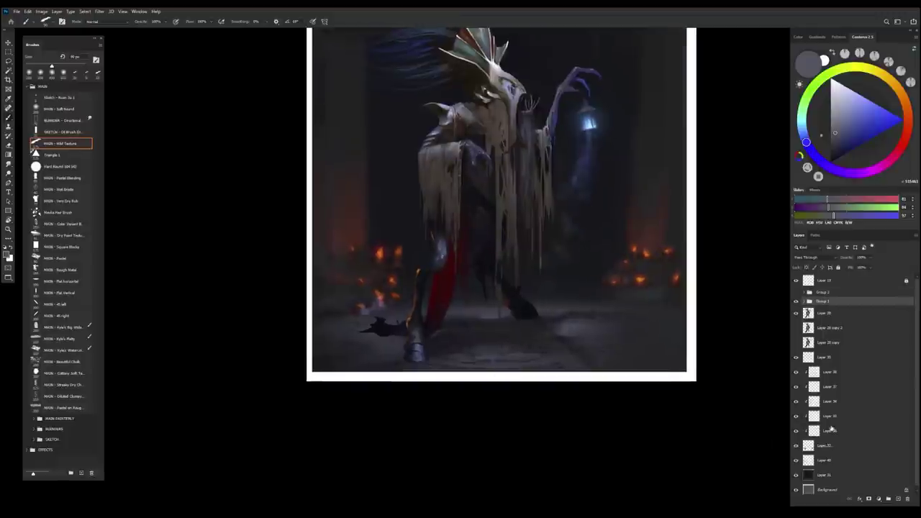
key(ctrl+shift+alt+n)
scroll(391, 294, up, 2)
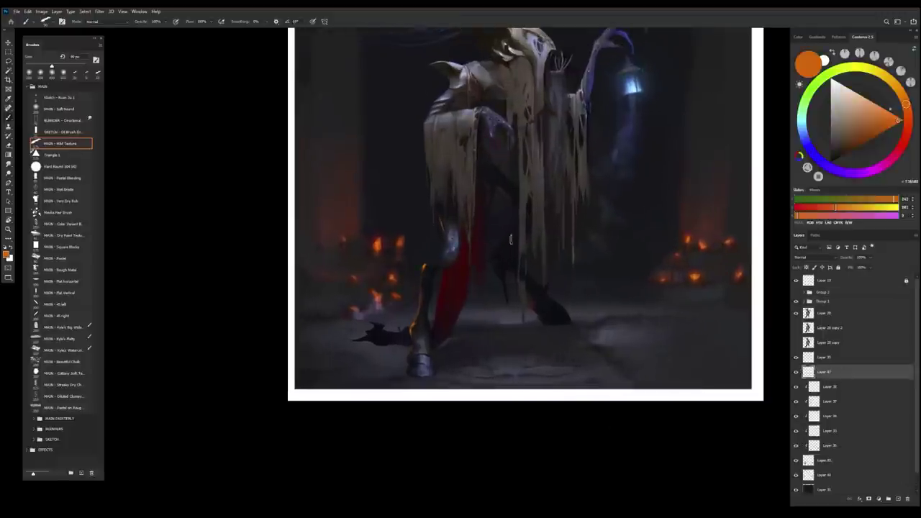
drag(377, 232, 390, 242)
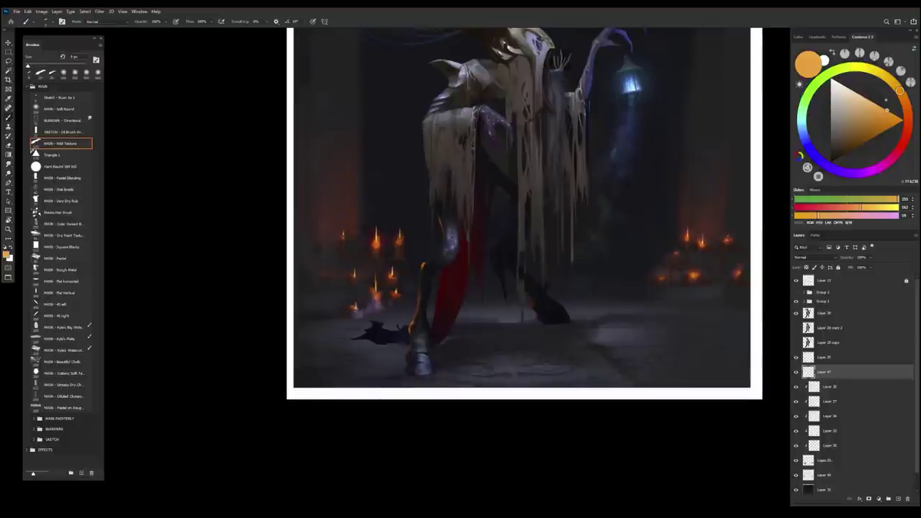
scroll(513, 213, right, 1)
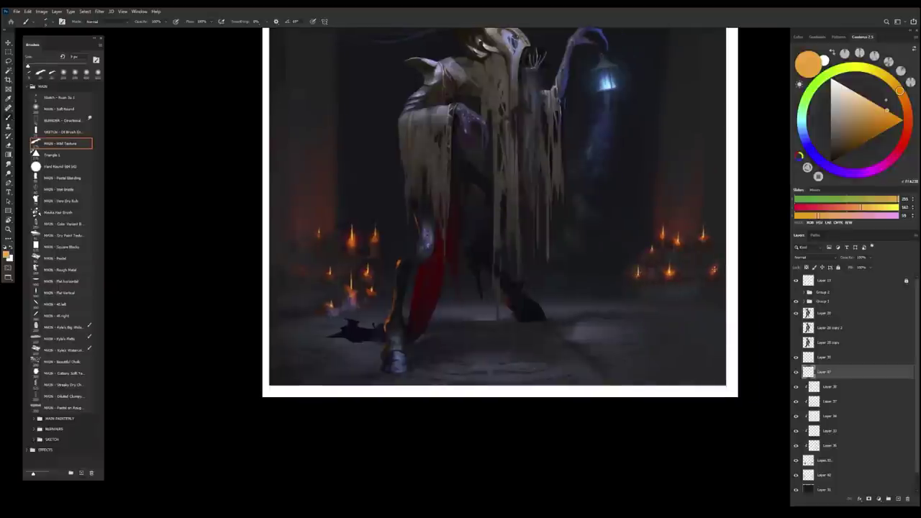
- Shift the flame layer's hue to about -19 with Hue/Saturation and check the layers beneath it
key(ctrl+minus)
key(v)
key(ctrl+u)
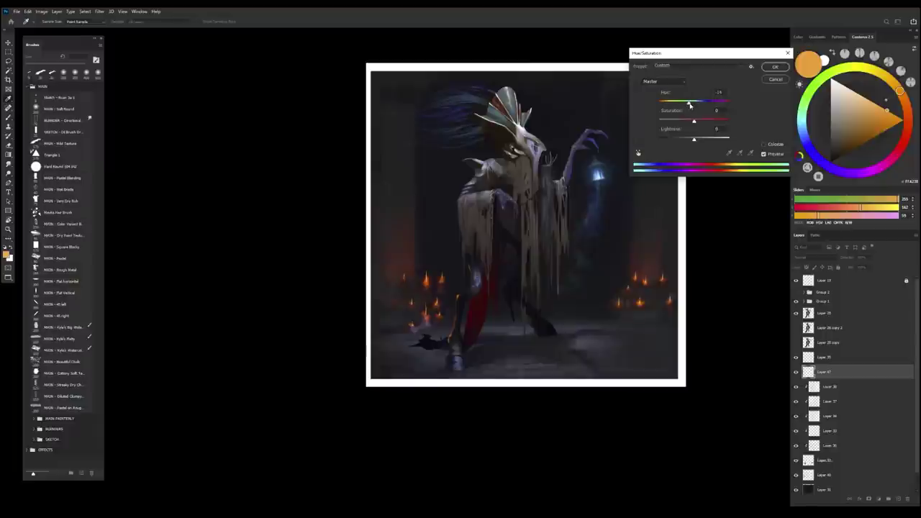
click(778, 70)
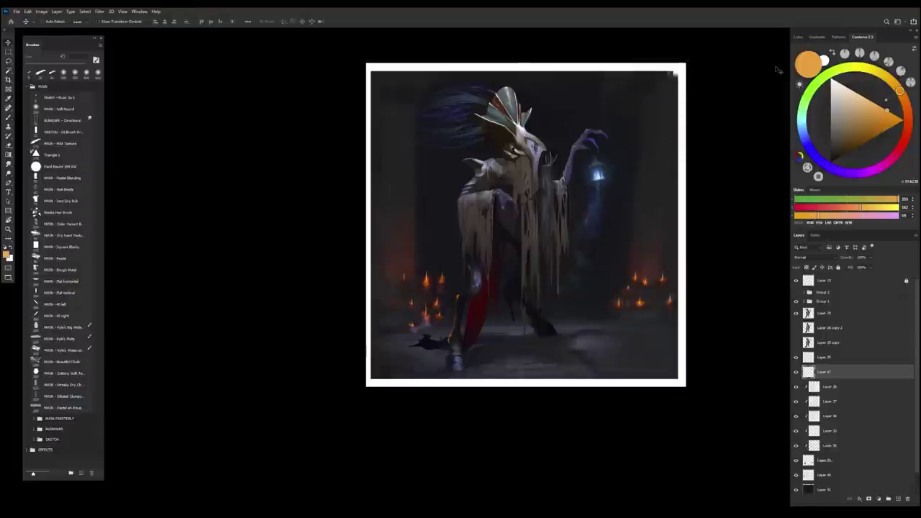
alt+click(795, 417)
alt+click(795, 418)
- Paint a soft red-orange glow around the candle flames with a reduced Soft Round brush on a new layer above the flames
key(b)
click(898, 499)
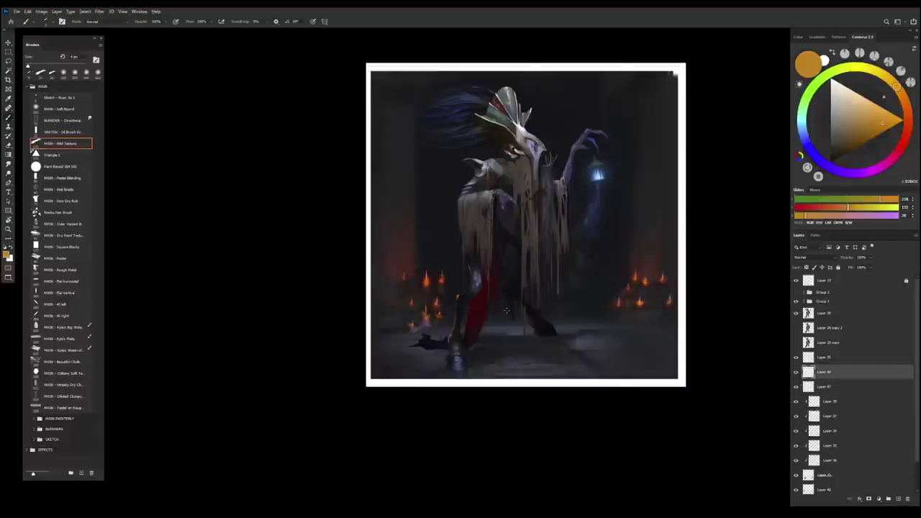
key(comma)
key(comma)
key(comma)
key(ctrl+u)
key(Escape)
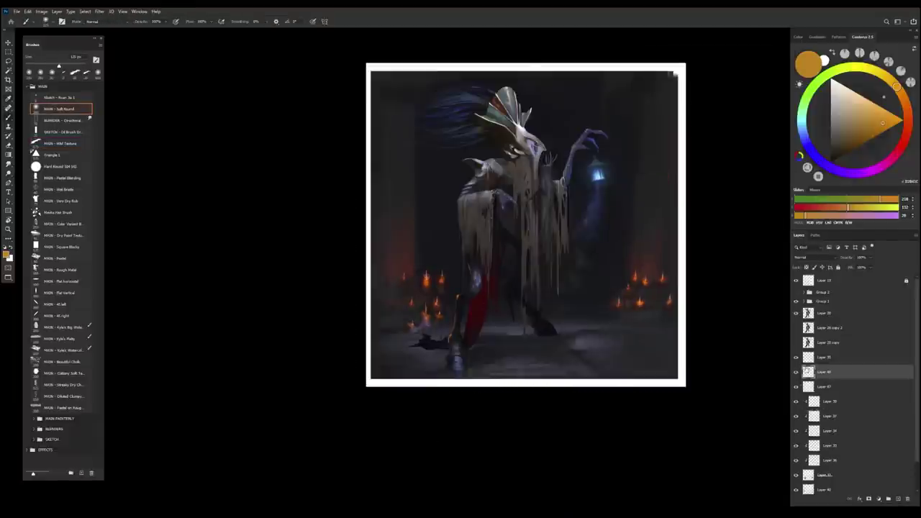
alt+click(405, 265)
key(bracketleft)
key(bracketleft)
drag(428, 311, 425, 301)
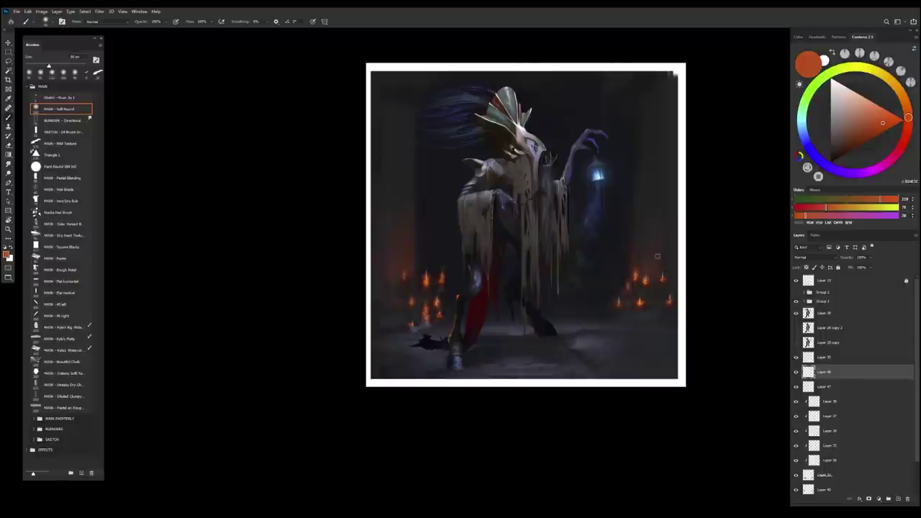
- Set the candle glow layer to Color Dodge at about 40% opacity and show the haze group again
click(806, 257)
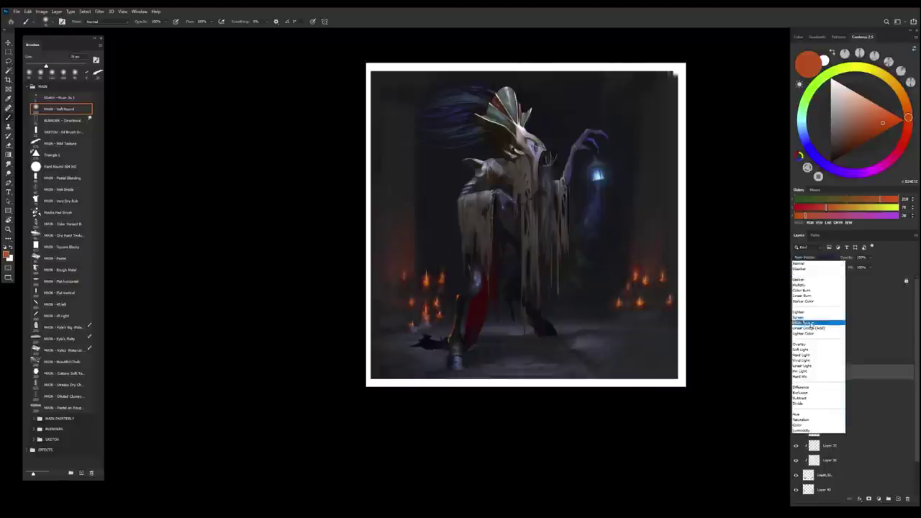
click(811, 325)
scroll(446, 317, down, 2)
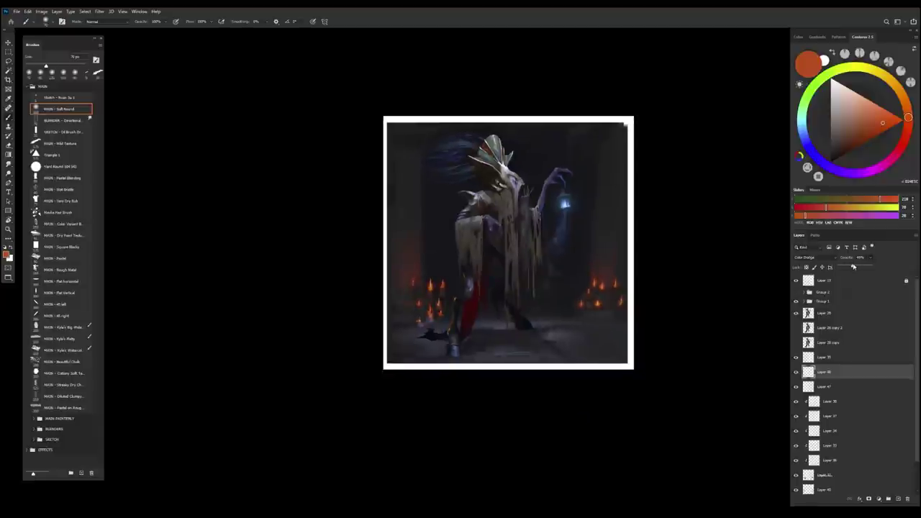
scroll(494, 350, down, 1)
scroll(504, 303, up, 2)
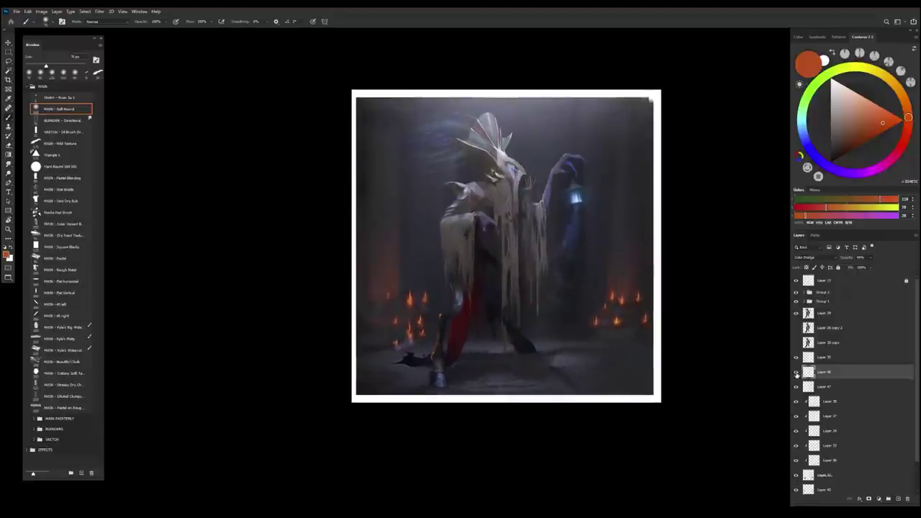
- Paint faint mist near the candles on a new layer with an enlarged Smoke and Atmosphere brush in sampled dark blue-grey, and add a clipped layer above
click(898, 499)
right_click(447, 155)
scroll(526, 352, down, 10)
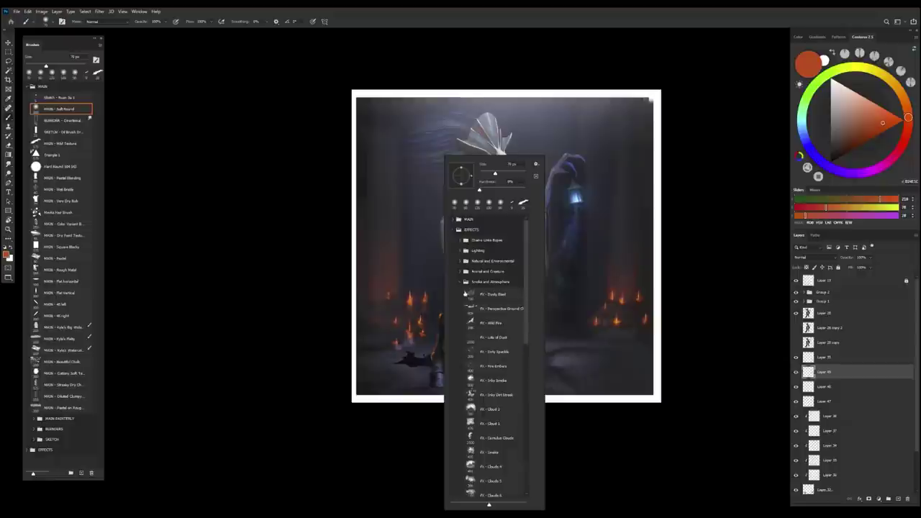
double_click(497, 359)
alt+click(423, 328)
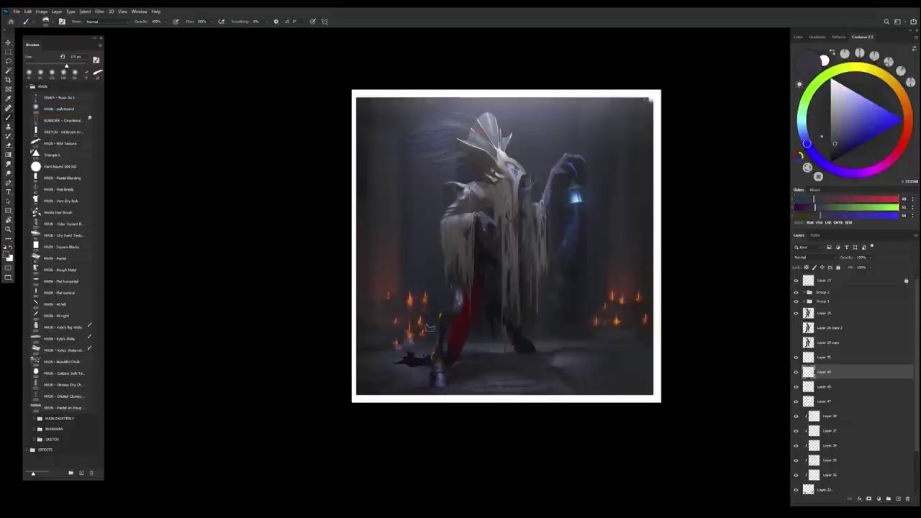
key(bracketright)
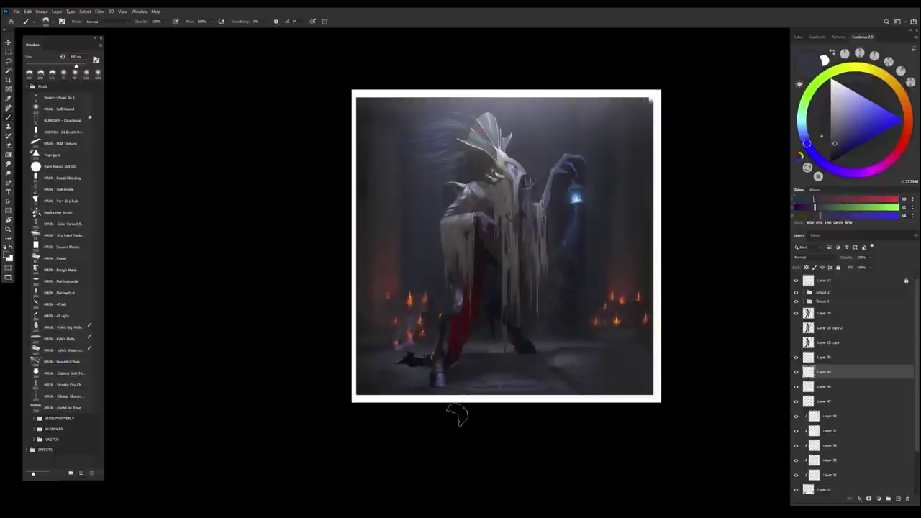
key(v)
key(b)
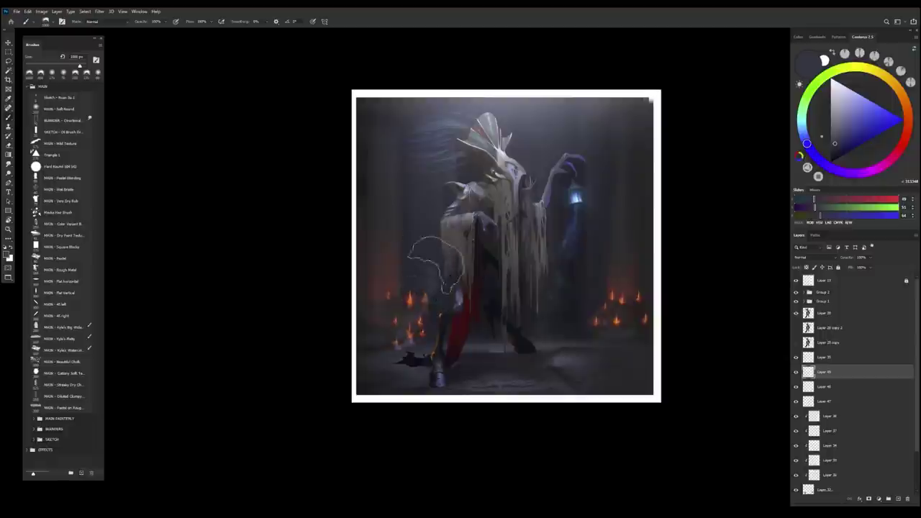
click(898, 500)
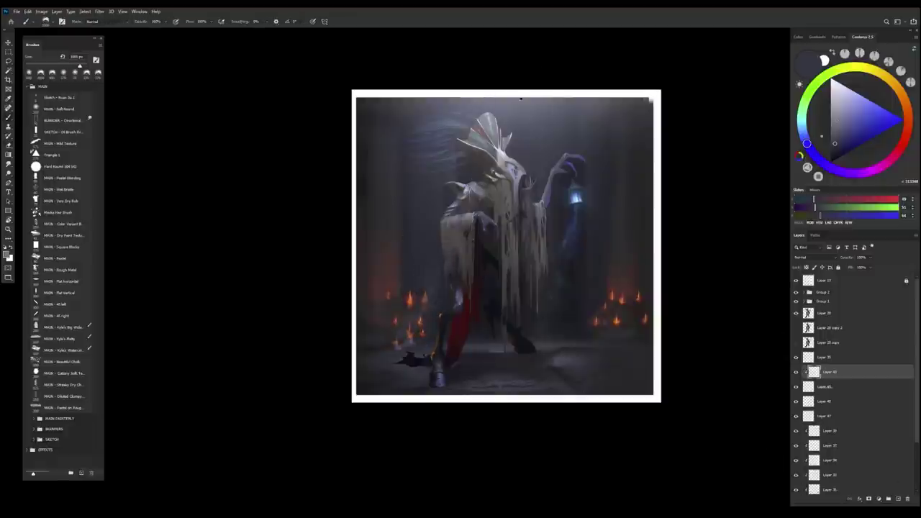
- Add sampled light blue-grey mist near the candles on the clipped layer and soften it with the eraser
alt+click(504, 238)
right_click(504, 237)
key(Escape)
scroll(473, 431, down, 1)
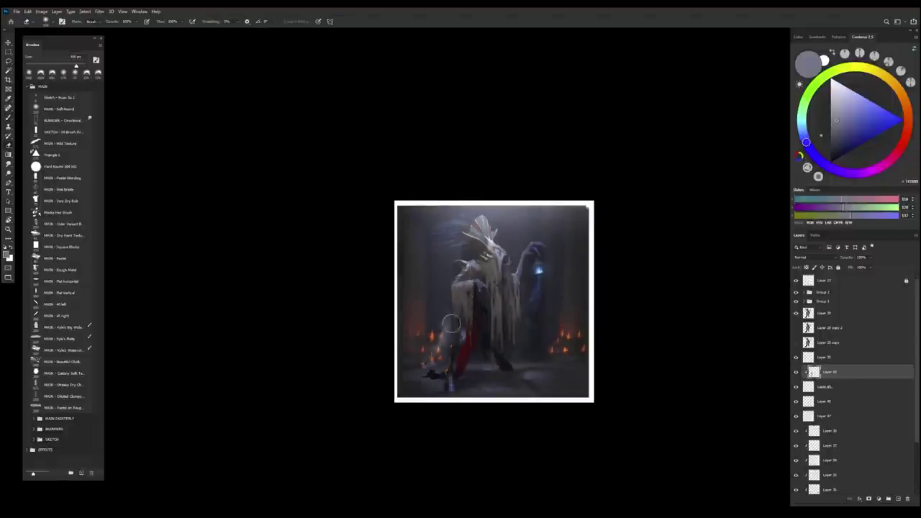
scroll(453, 358, up, 1)
key(ctrl+u)
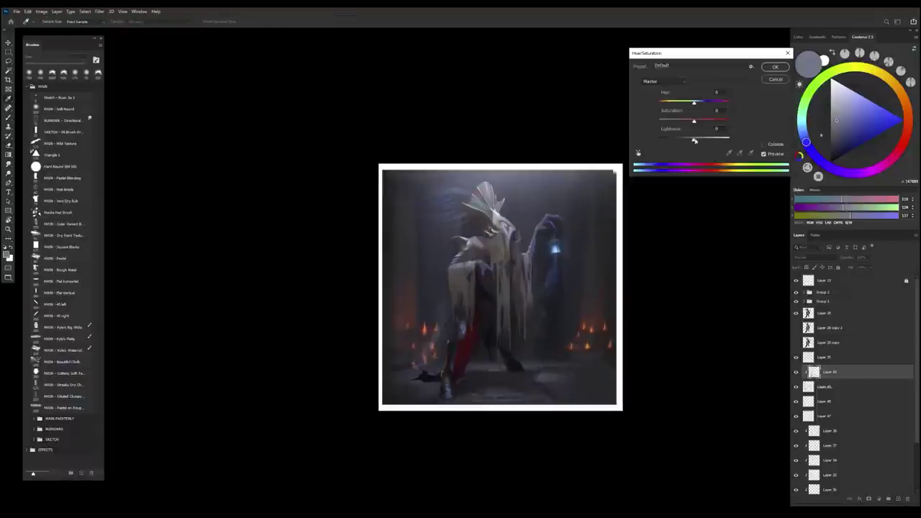
key(Escape)
- Darken the base mist layer beneath the clipped layer slightly with Hue/Saturation
key(alt+bracketleft)
key(ctrl+u)
mouse_move(694, 138)
mouse_down()
mouse_move(684, 138)
mouse_move(693, 138)
mouse_up()
key(Return)
key(alt+bracketright)
key(ctrl+u)
key(Escape)
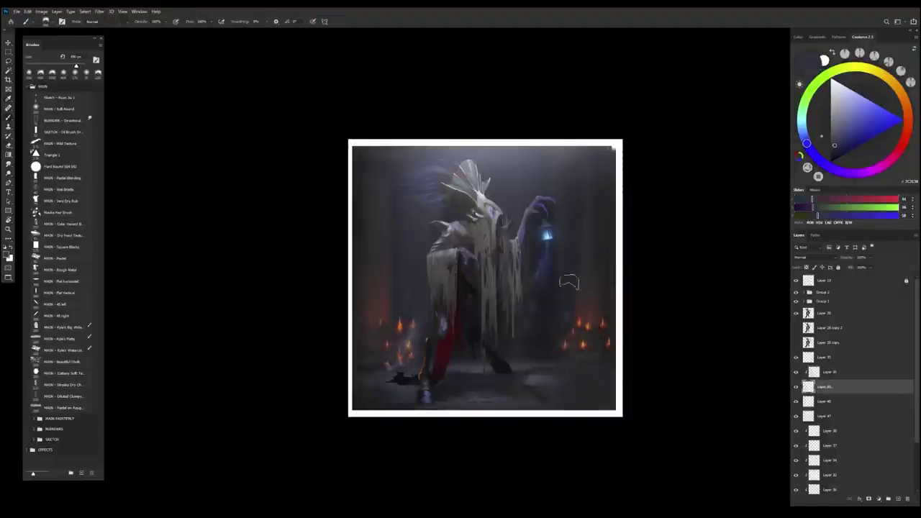
scroll(608, 360, down, 3)
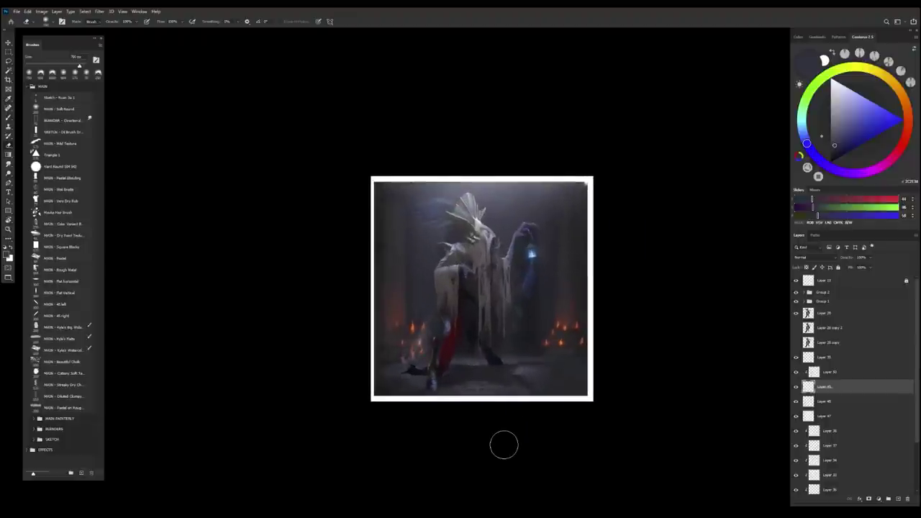
scroll(504, 445, up, 2)
- Start a dark, nearly black silhouette in the lower-right corner of the painting with the Oil Brush sketch preset on a new layer above the groups
key(ctrl+shift+alt+n)
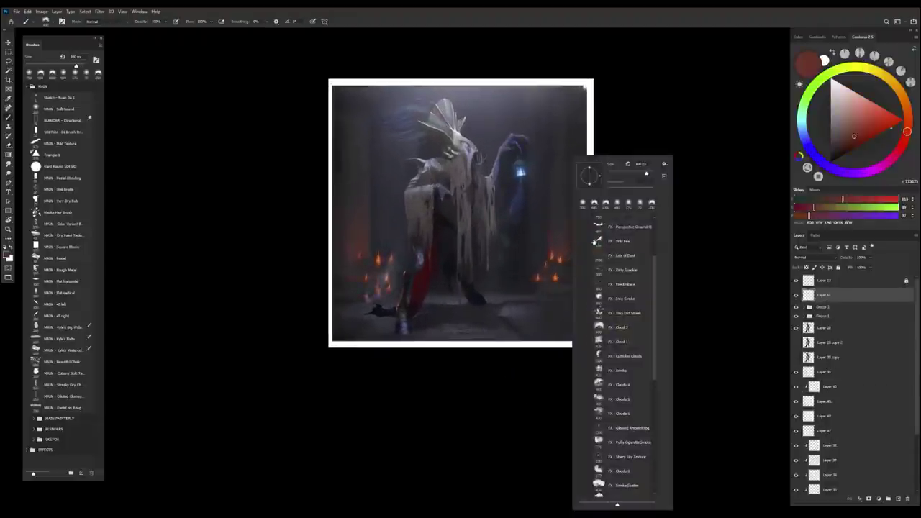
right_click(576, 159)
click(592, 230)
double_click(612, 274)
key(bracketright)
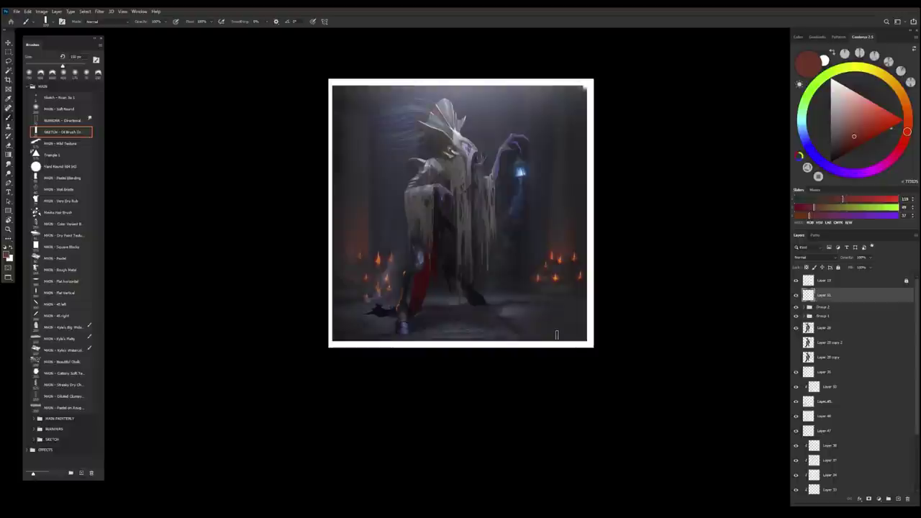
alt+click(565, 335)
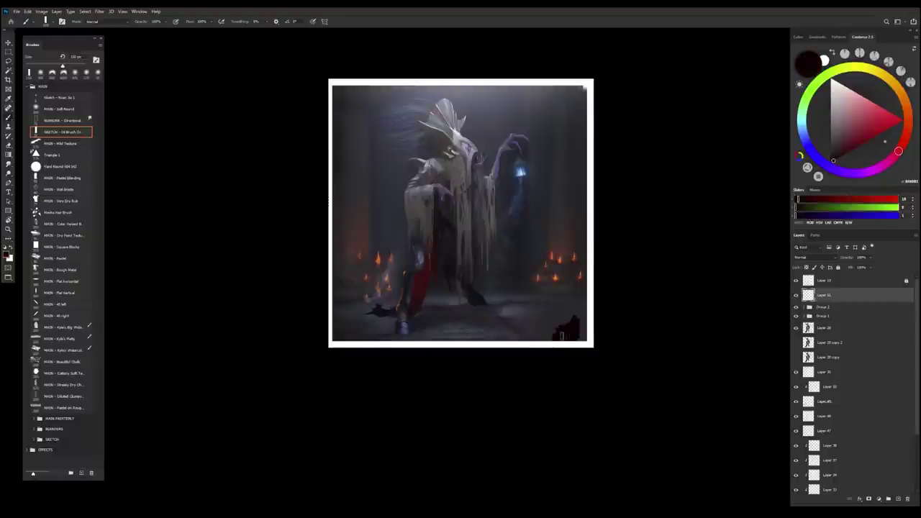
- Shape the lower-right silhouette into spikes with the Mild Texture brush and add a matching dark mass in the lower-left corner
right_click(576, 227)
key(Escape)
key(period)
key(period)
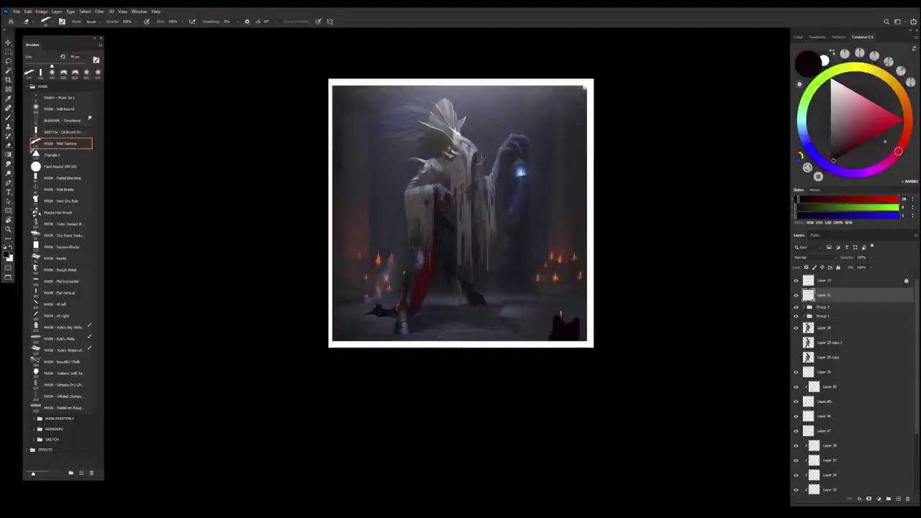
drag(562, 315, 572, 317)
mouse_move(335, 303)
mouse_down()
mouse_move(344, 334)
mouse_move(349, 313)
mouse_move(351, 338)
mouse_up()
key(bracketright)
key(bracketright)
key(bracketright)
key(bracketright)
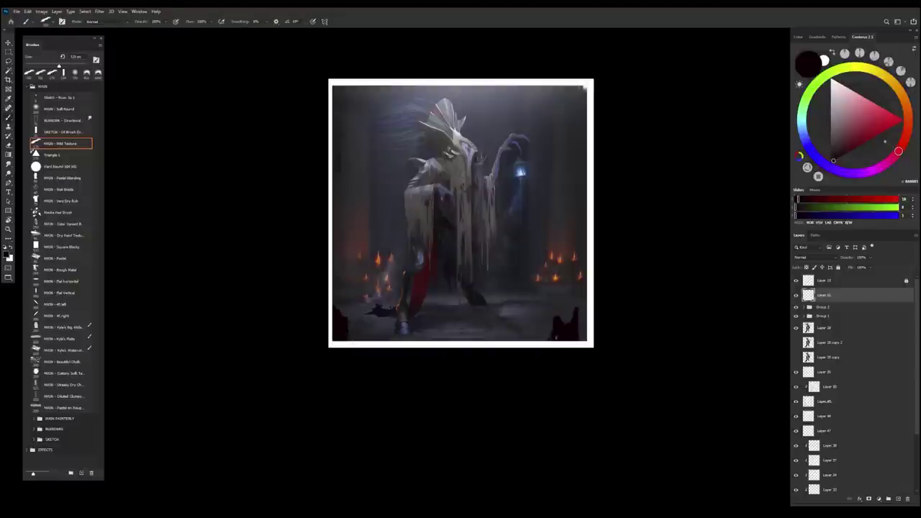
- Replace the dark shape painted by the ghoul's front foot with a small silhouette farther along the painting's bottom edge
scroll(411, 362, up, 1)
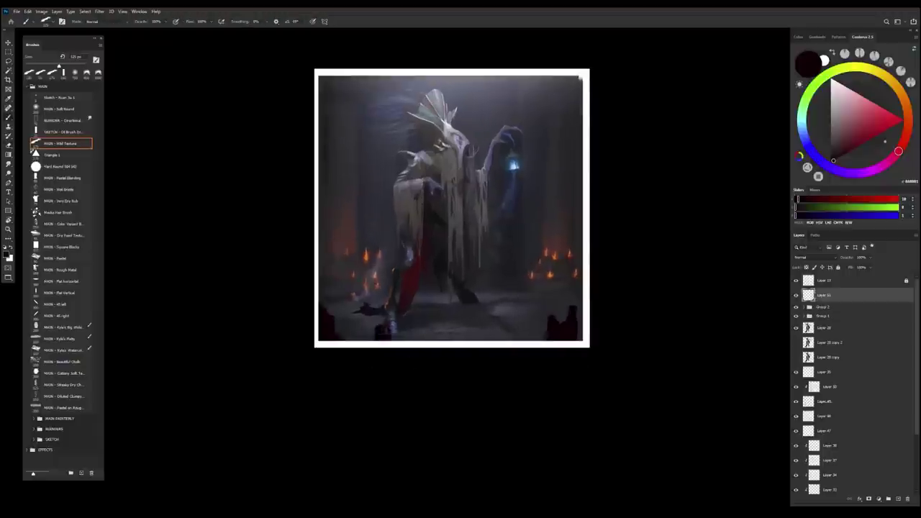
drag(373, 303, 375, 337)
key(ctrl+z)
drag(465, 328, 468, 341)
- Mirror the canvas, add a pointed dark silhouette between the existing foreground shapes, and flip the view back
key(h)
scroll(477, 374, up, 1)
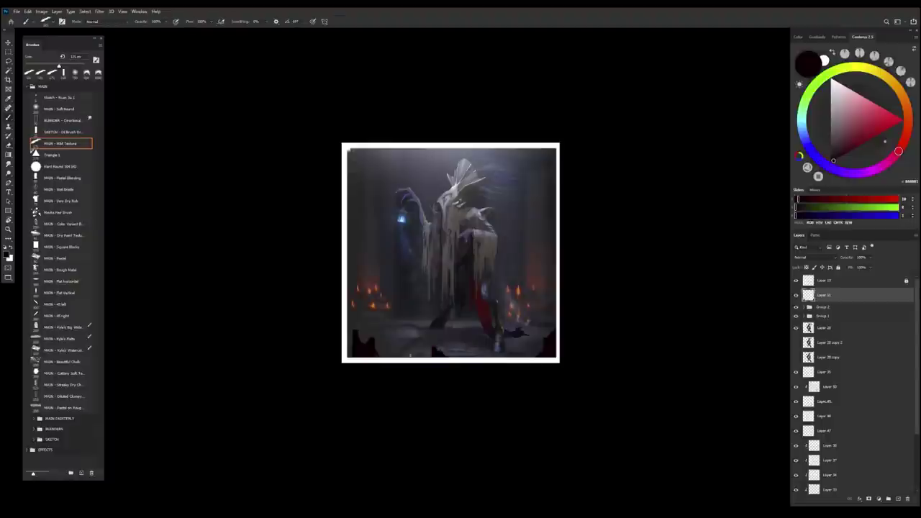
key(r)
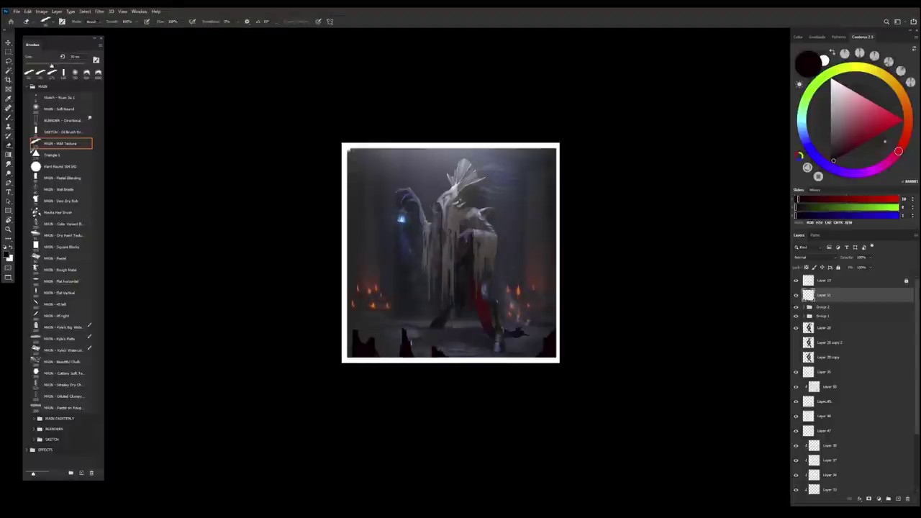
key(b)
scroll(414, 365, down, 1)
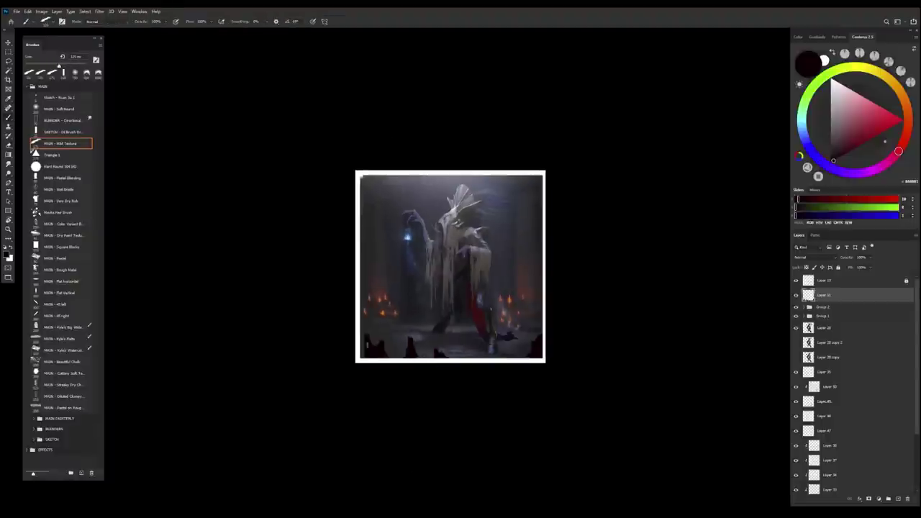
scroll(512, 380, down, 1)
key(h)
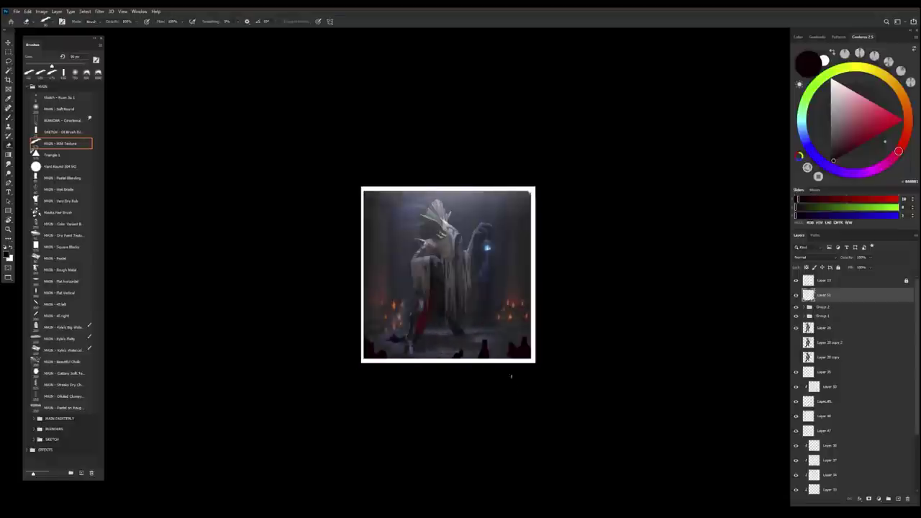
scroll(512, 376, up, 2)
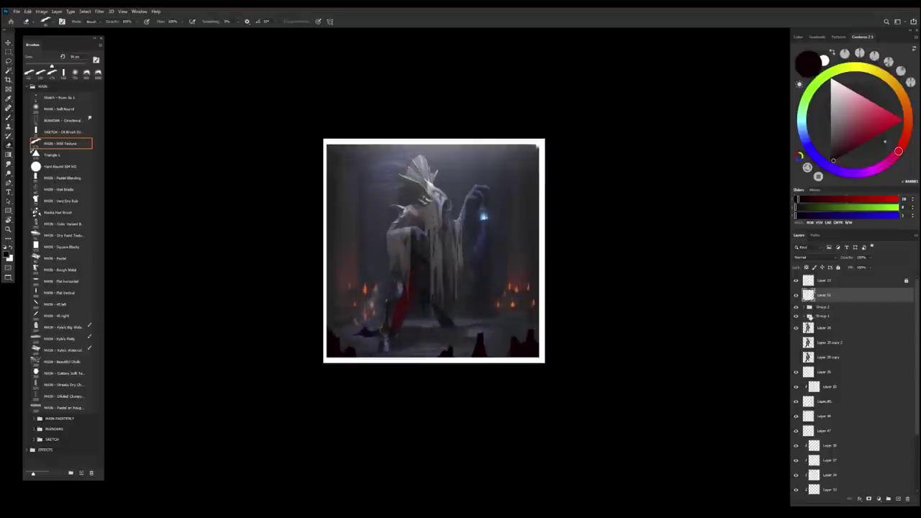
- Test blend modes on the haze layers in Group 2 and set the lowest one to Screen
click(805, 307)
key(ctrl+minus)
click(820, 319)
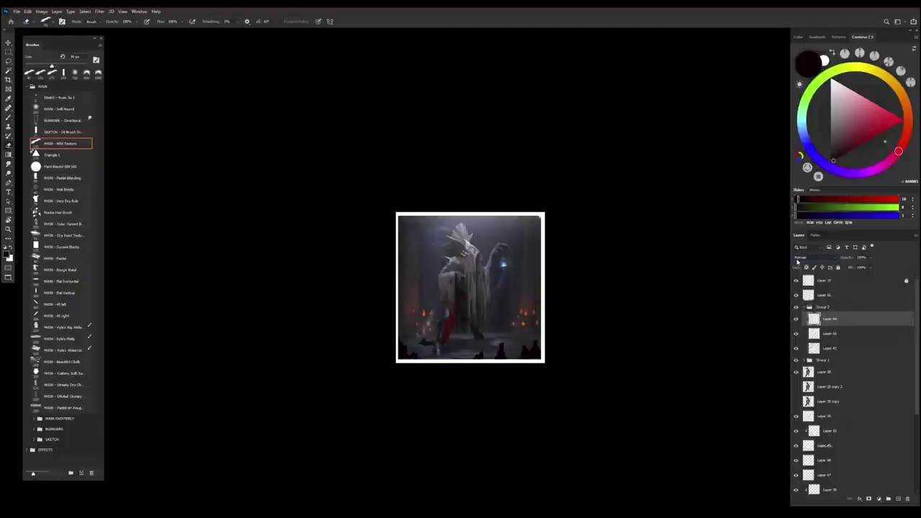
click(800, 258)
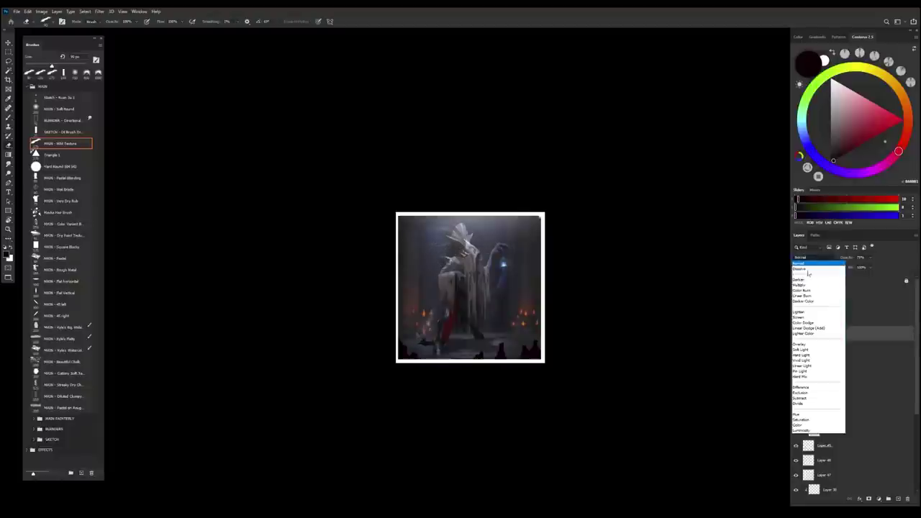
click(799, 317)
click(828, 348)
click(801, 258)
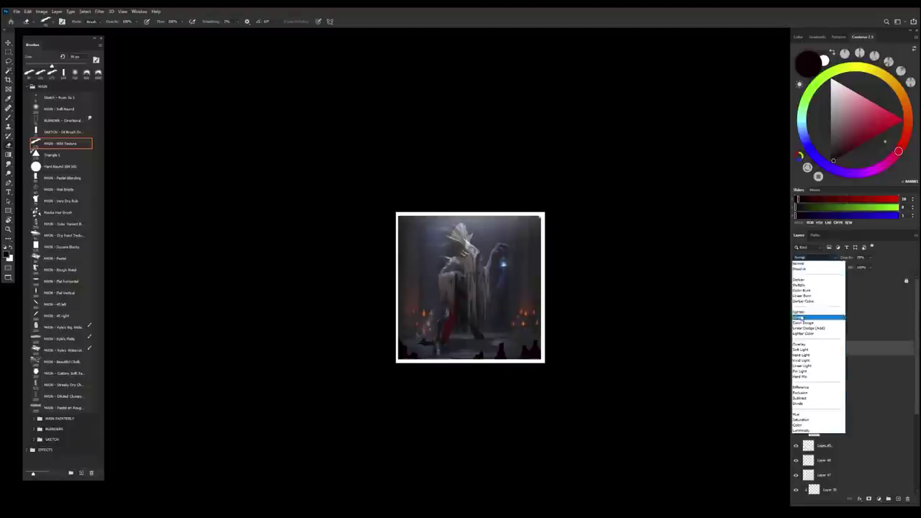
click(800, 262)
key(ctrl+plus)
scroll(494, 298, up, 2)
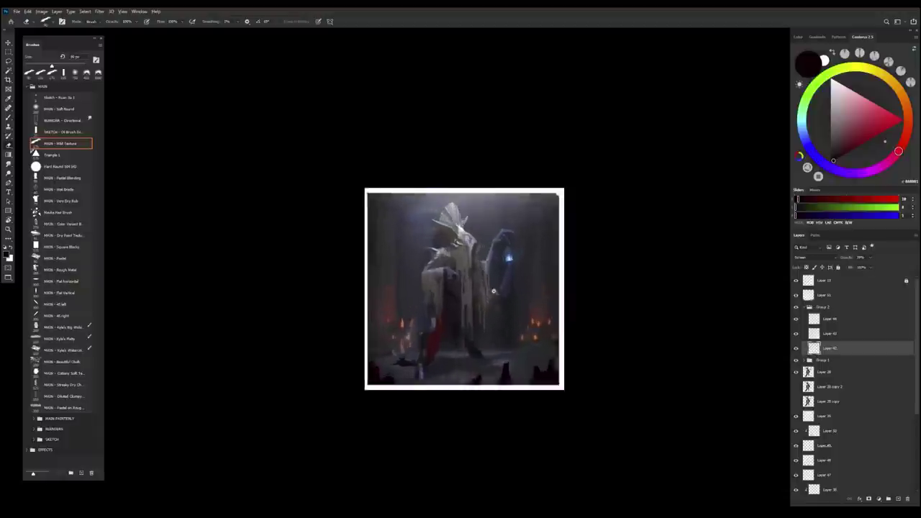
scroll(529, 467, up, 2)
scroll(533, 432, down, 4)
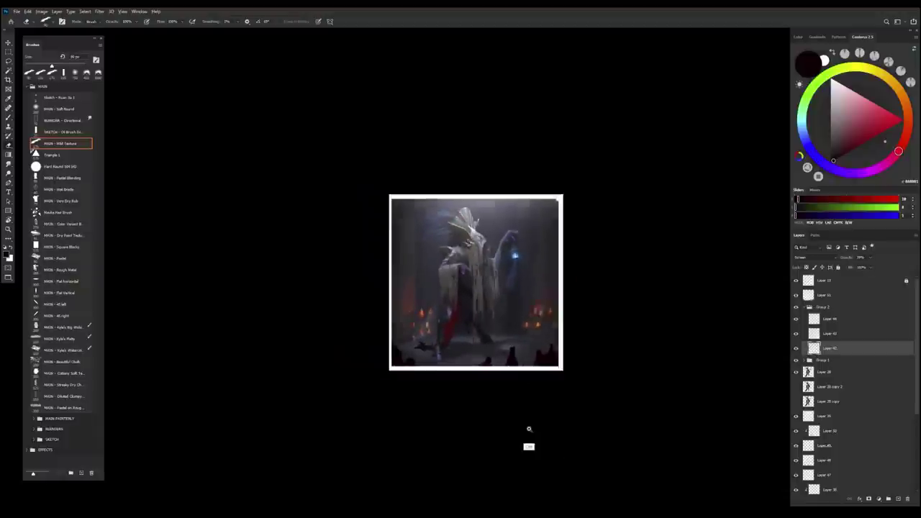
scroll(538, 332, up, 2)
- Add a layer above Group 2 for dust particles, using the Lots of Dust brush and a sampled blue-grey
click(809, 308)
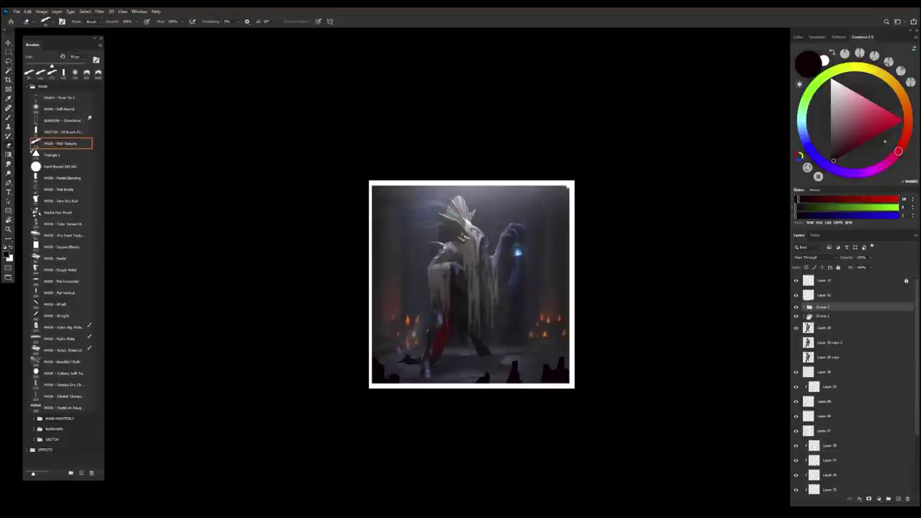
right_click(510, 322)
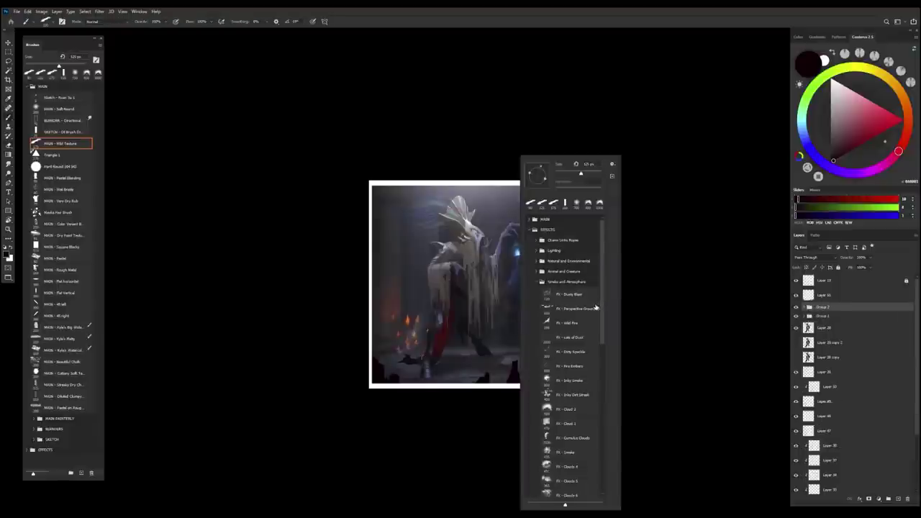
scroll(596, 308, down, 10)
click(569, 360)
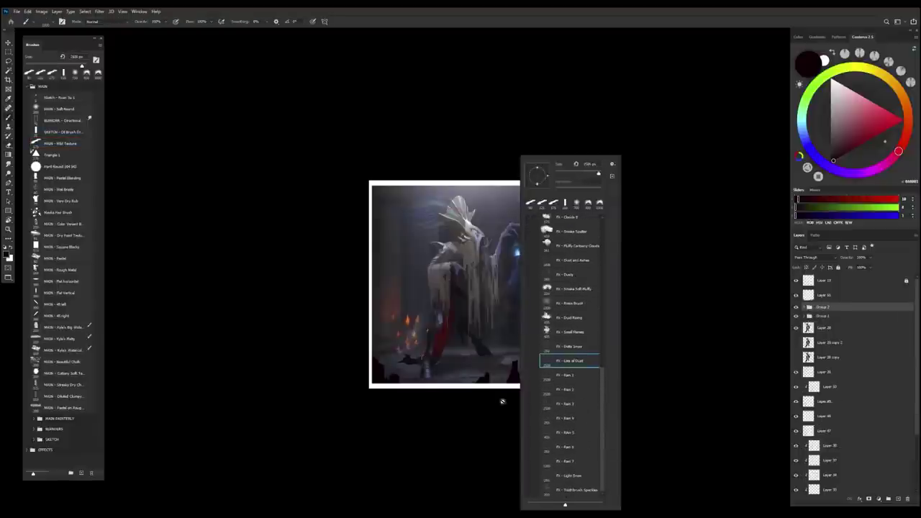
alt+click(503, 367)
click(898, 499)
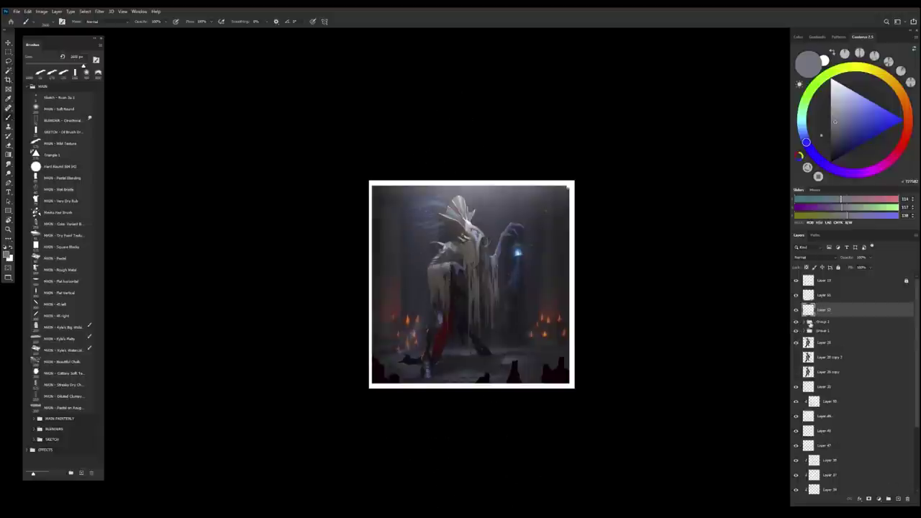
- Soften the dust layer with a Gaussian Blur of about 7 pixels and lower its opacity
click(99, 10)
mouse_move(122, 92)
click(201, 117)
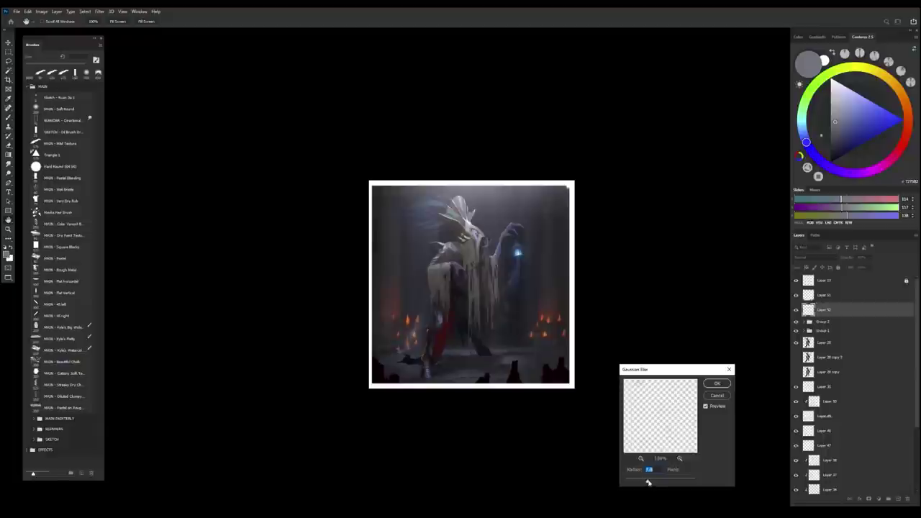
key(Return)
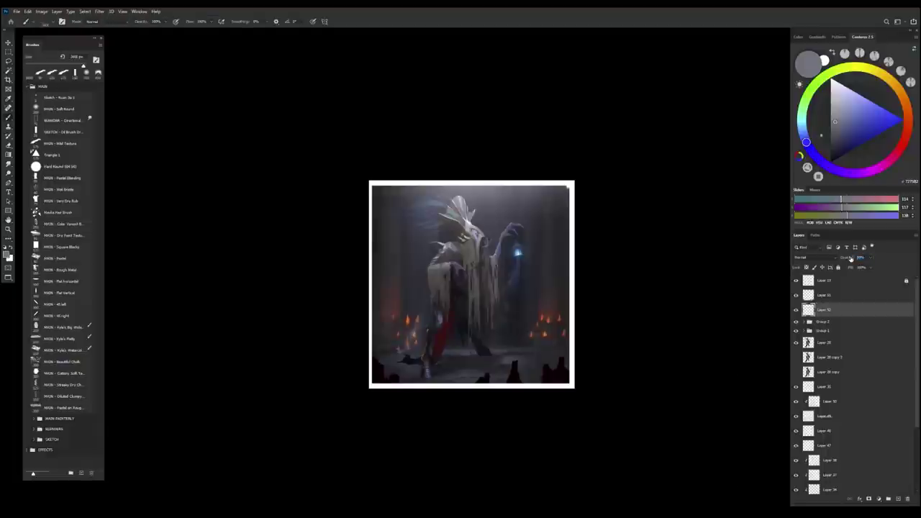
key(ctrl+plus)
- Place the dust layer inside Group 2 directly below the top haze layer, unclipped, and check the haze layers beneath it
click(810, 321)
drag(824, 309, 824, 340)
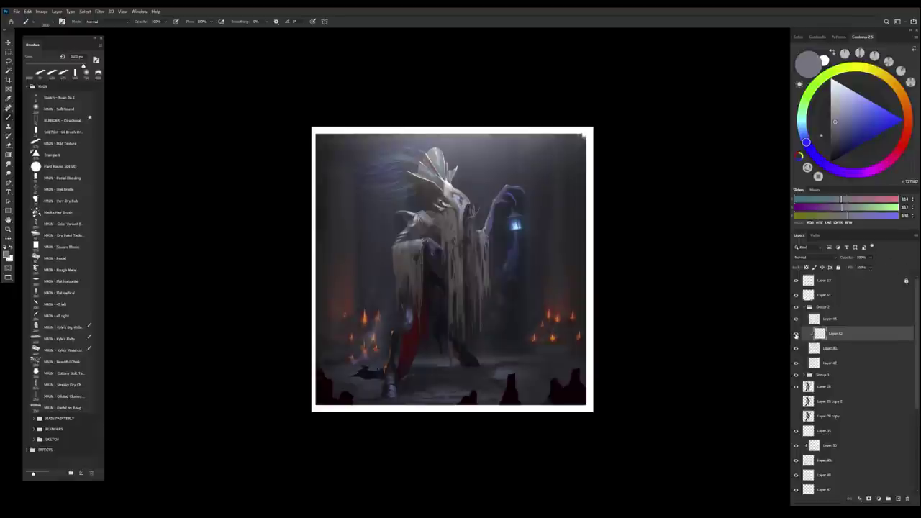
drag(828, 348, 837, 326)
scroll(561, 374, down, 3)
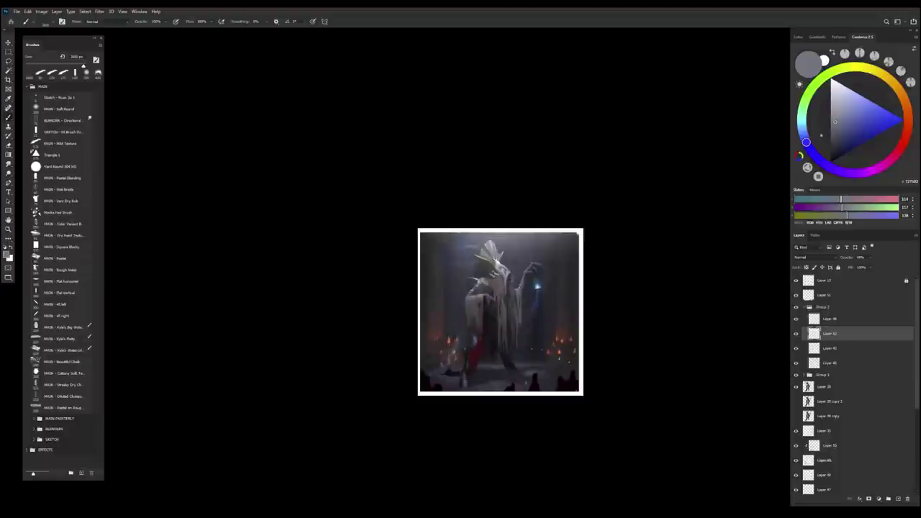
key(alt+bracketleft)
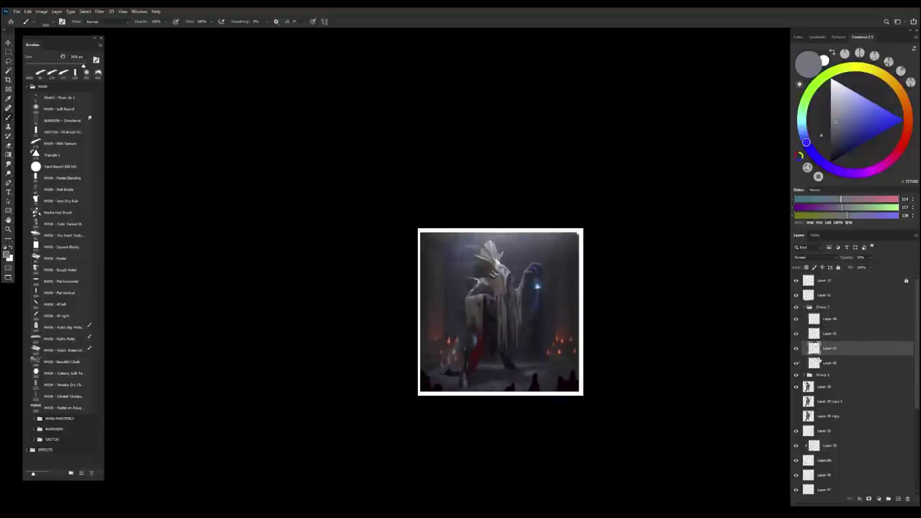
key(alt+bracketleft)
scroll(613, 410, down, 3)
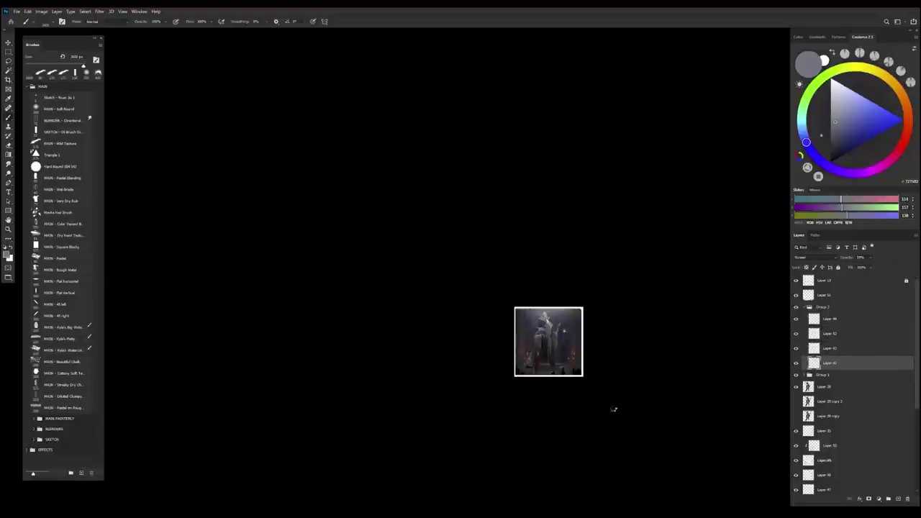
- Paint a near-black blob in the painting's upper-left corner on the foreground silhouette layer above Group 2
scroll(613, 409, up, 3)
right_click(536, 302)
double_click(576, 360)
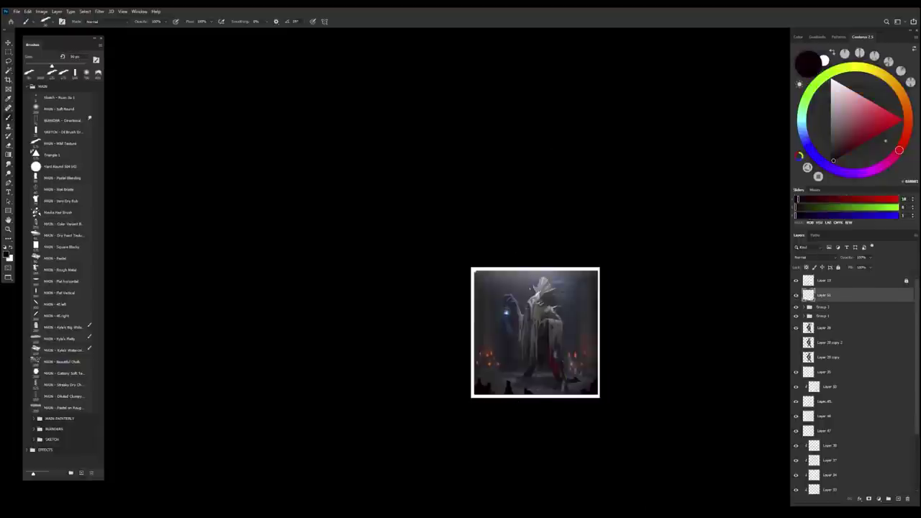
scroll(504, 284, up, 2)
key(v)
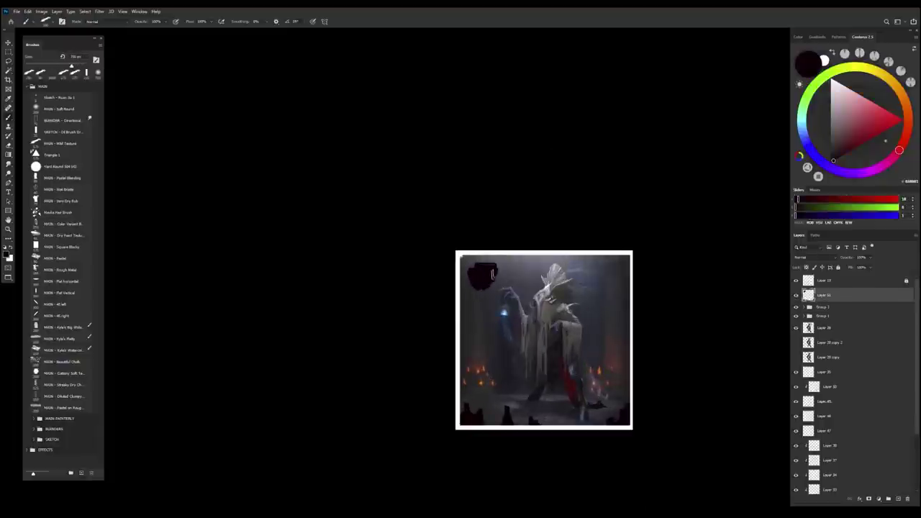
mouse_move(488, 275)
mouse_down()
mouse_move(600, 273)
mouse_move(482, 273)
mouse_up()
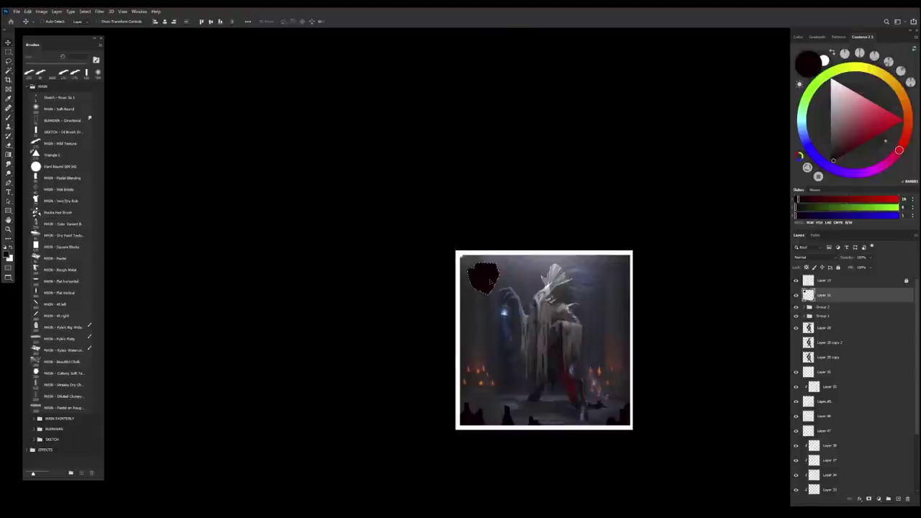
- Shape the dark blob into a hanging bowl silhouette with a wide rim and flared base, painting and erasing its edges
key(b)
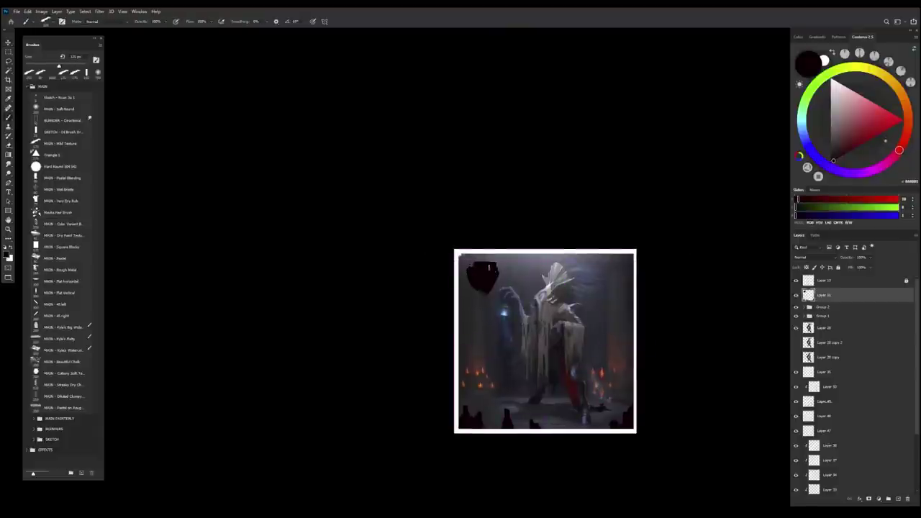
drag(488, 274, 463, 267)
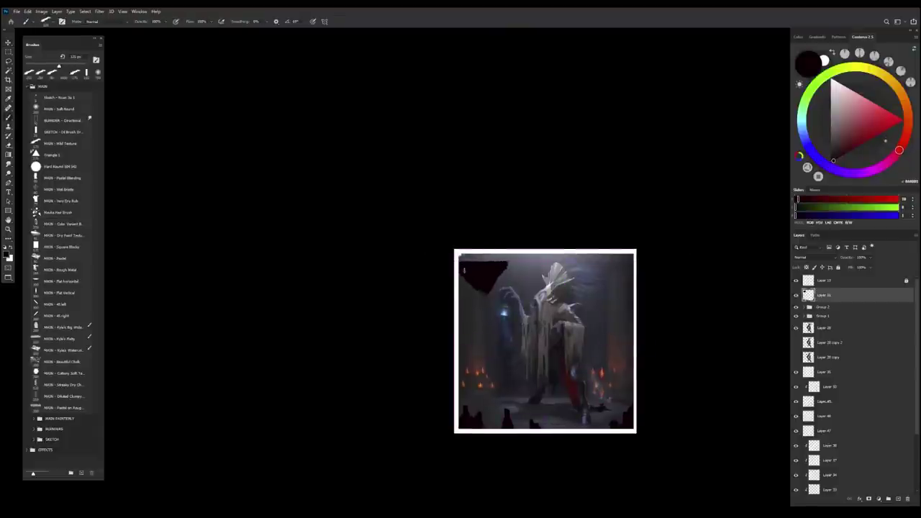
key(period)
scroll(503, 286, up, 1)
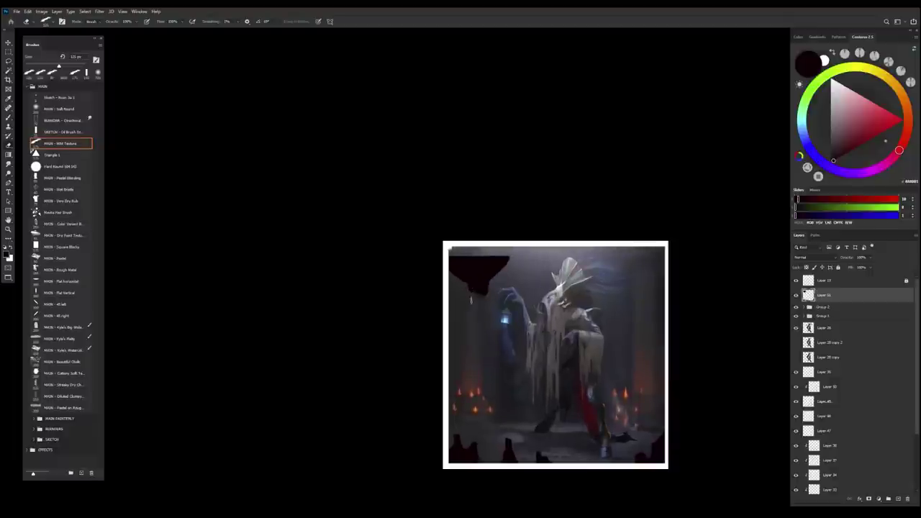
scroll(471, 300, up, 1)
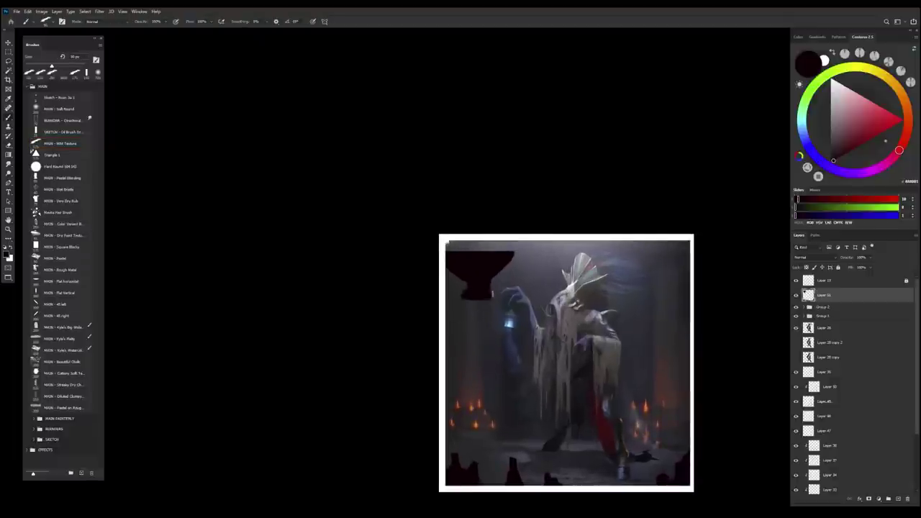
key(e)
scroll(516, 360, down, 2)
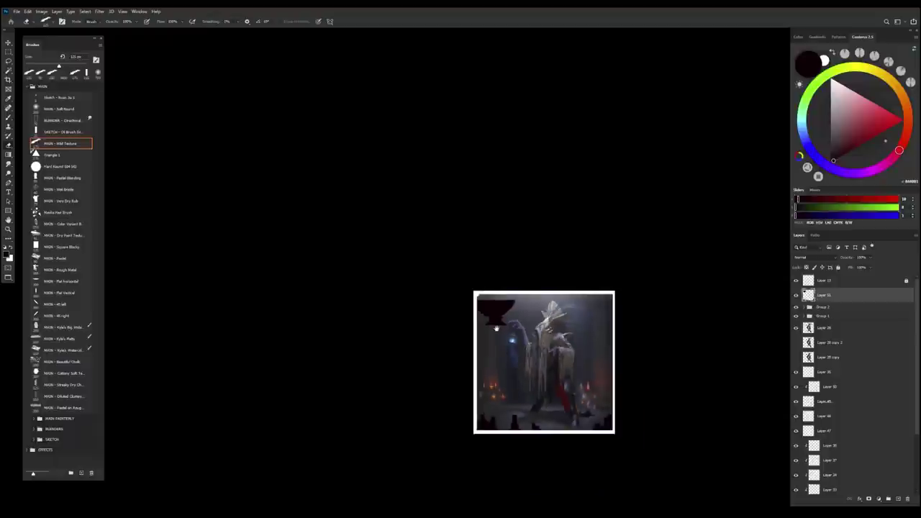
- Try placing an enlarged bowl silhouette in the painting's upper-right corner
scroll(574, 411, up, 1)
key(l)
mouse_move(506, 280)
mouse_down()
mouse_move(456, 311)
mouse_move(496, 284)
mouse_move(503, 291)
mouse_move(637, 275)
mouse_up()
key(ctrl+t)
scroll(622, 313, up, 1)
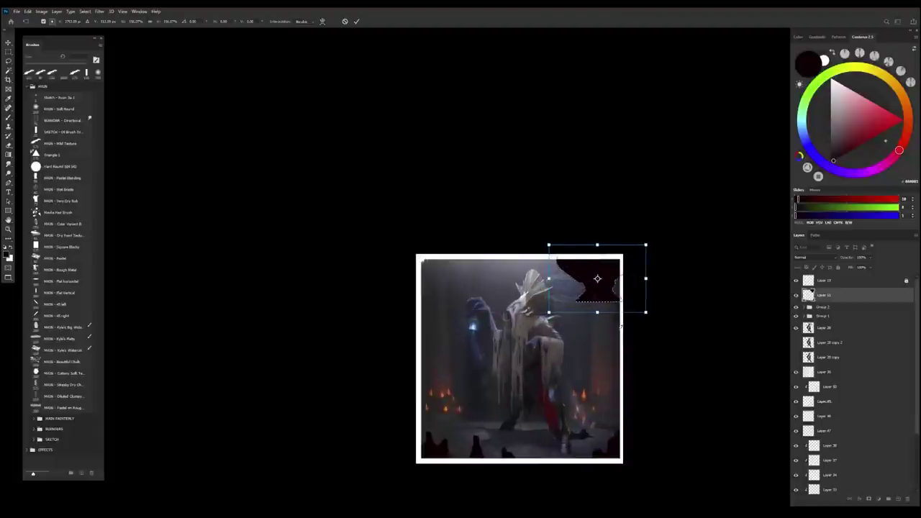
key(Return)
key(v)
scroll(580, 362, down, 1)
key(ctrl+z)
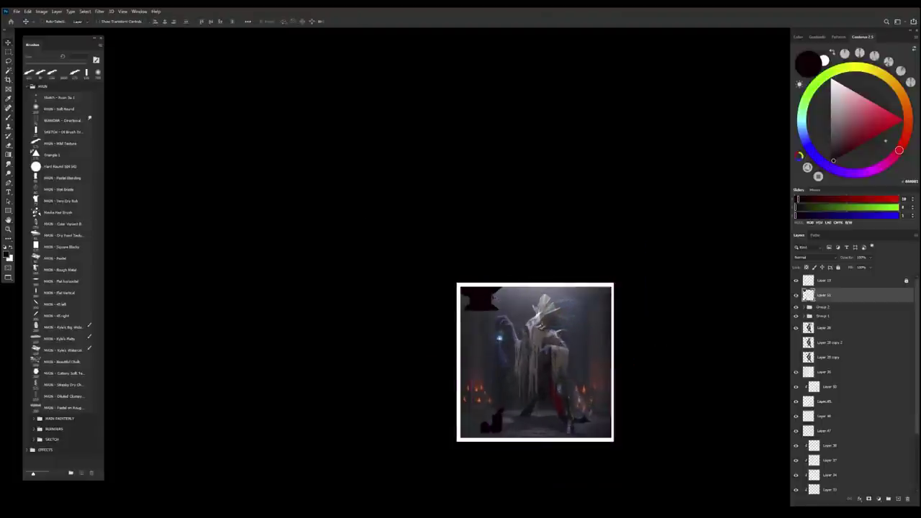
- Scale up the bowl silhouette and place it against the painting's upper-left corner
key(ctrl+t)
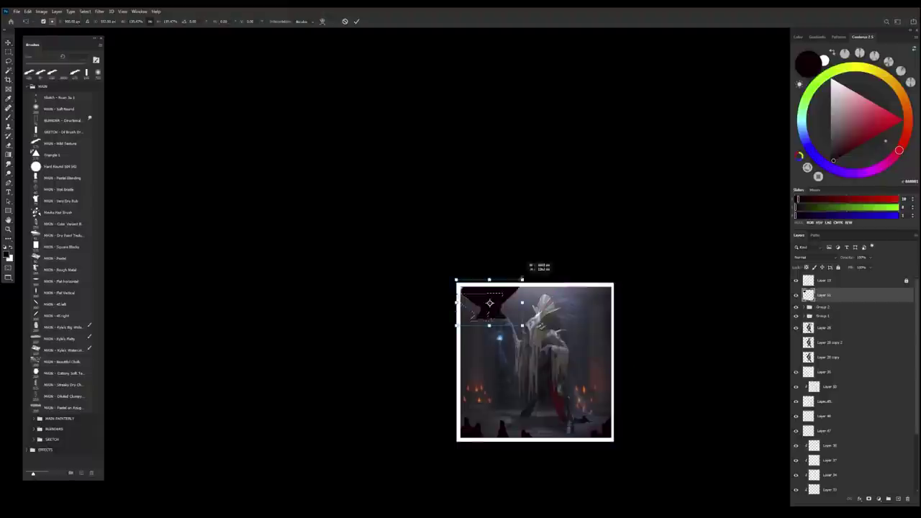
drag(510, 318, 498, 314)
key(Return)
drag(501, 352, 521, 404)
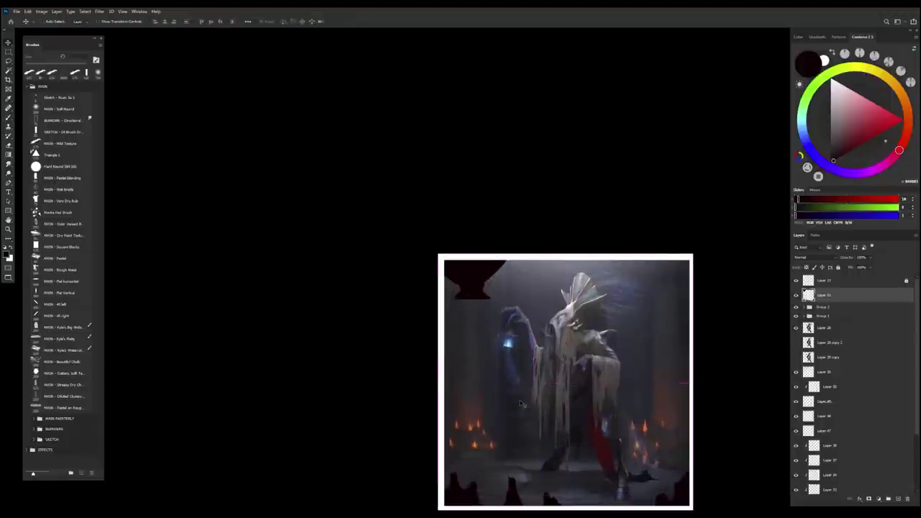
- Add a new layer and paint a thin dark chain hanging down from the bowl's base
key(b)
click(898, 498)
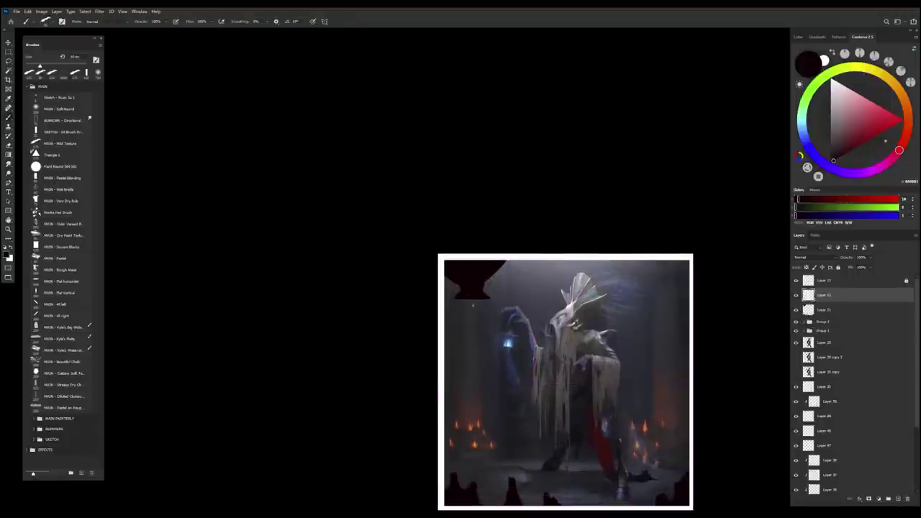
drag(472, 308, 485, 410)
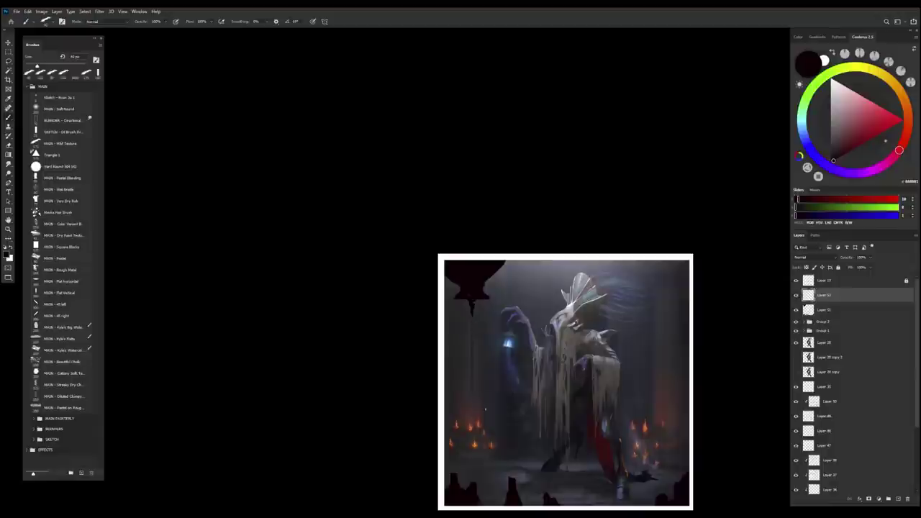
key(bracketleft)
drag(472, 312, 472, 326)
scroll(472, 348, down, 2)
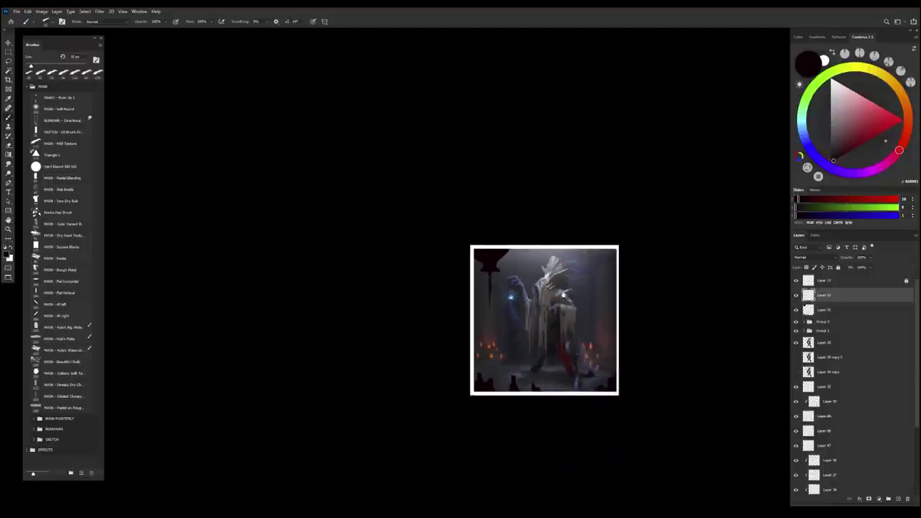
scroll(432, 317, up, 4)
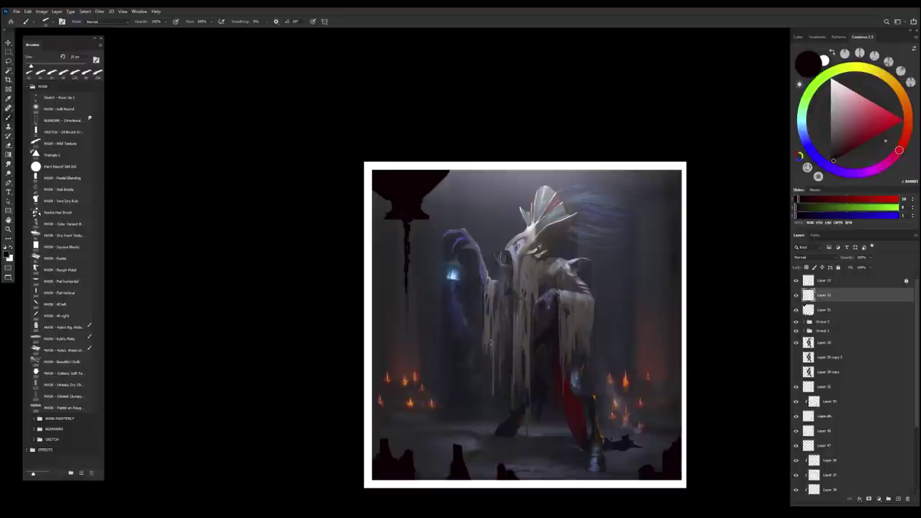
scroll(406, 343, down, 2)
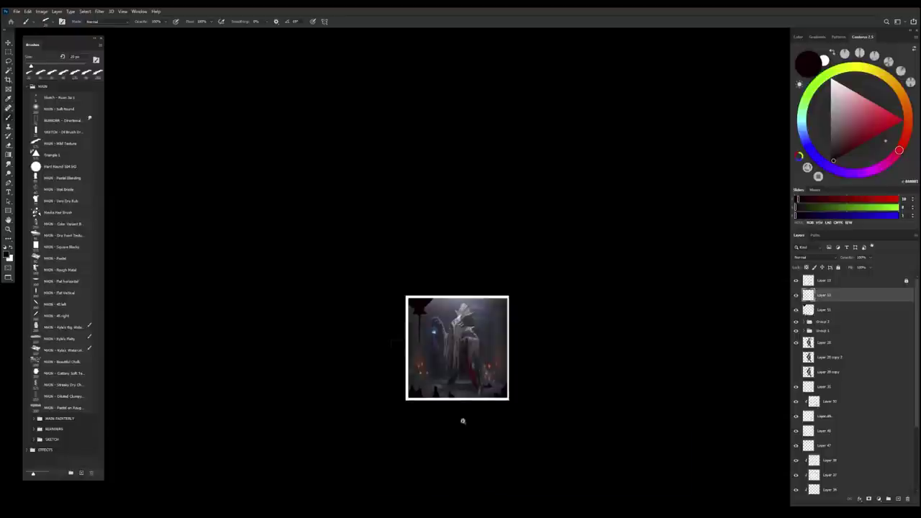
scroll(442, 312, up, 4)
- Carve the chain's links with a small eraser and paint a dark pendant weight at its lower end
key(period)
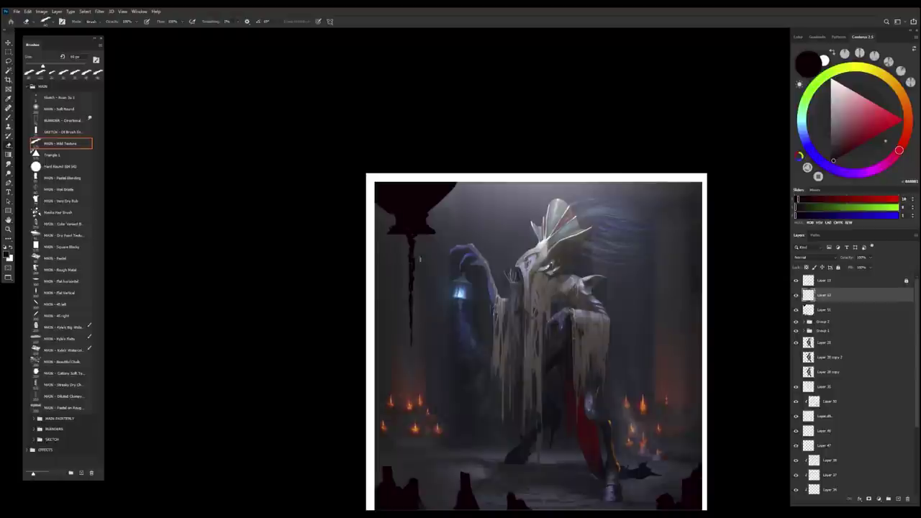
key(bracketleft)
key(bracketleft)
key(bracketleft)
key(period)
key(bracketleft)
key(bracketleft)
key(bracketleft)
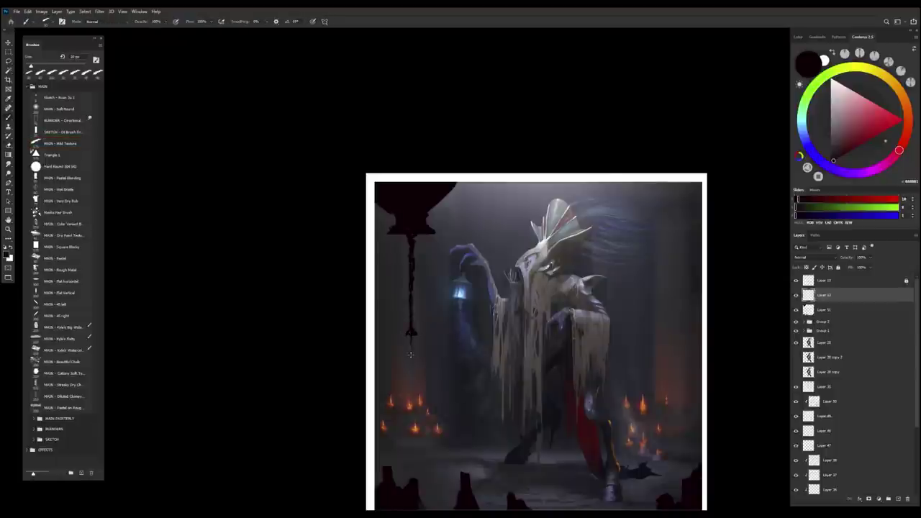
key(bracketright)
drag(408, 335, 415, 349)
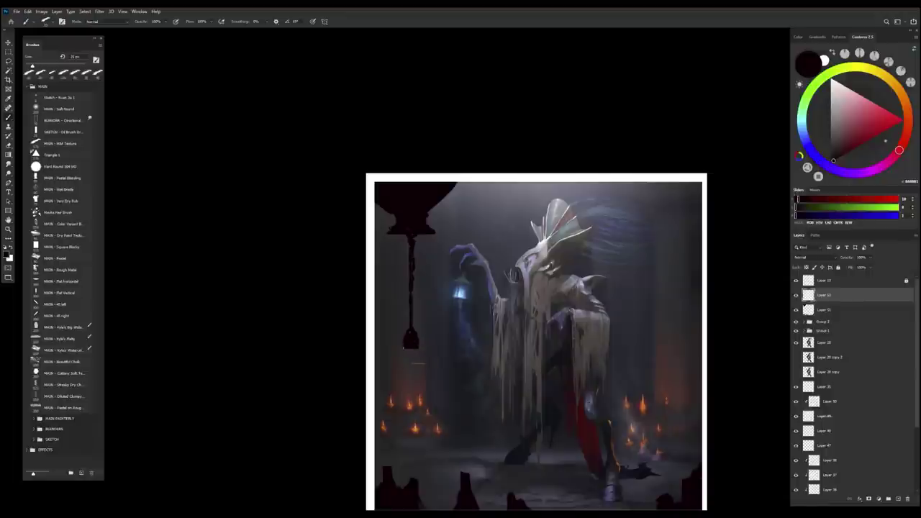
- Refine the pendant's outline with small brush and eraser strokes and add a thin pointed tip beneath it
key(bracketleft)
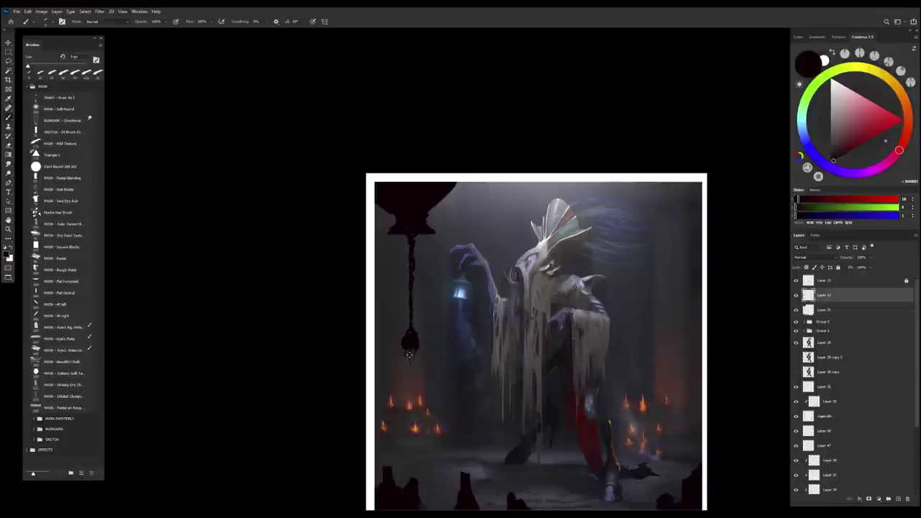
key(bracketright)
key(bracketright)
key(bracketleft)
key(period)
key(comma)
key(period)
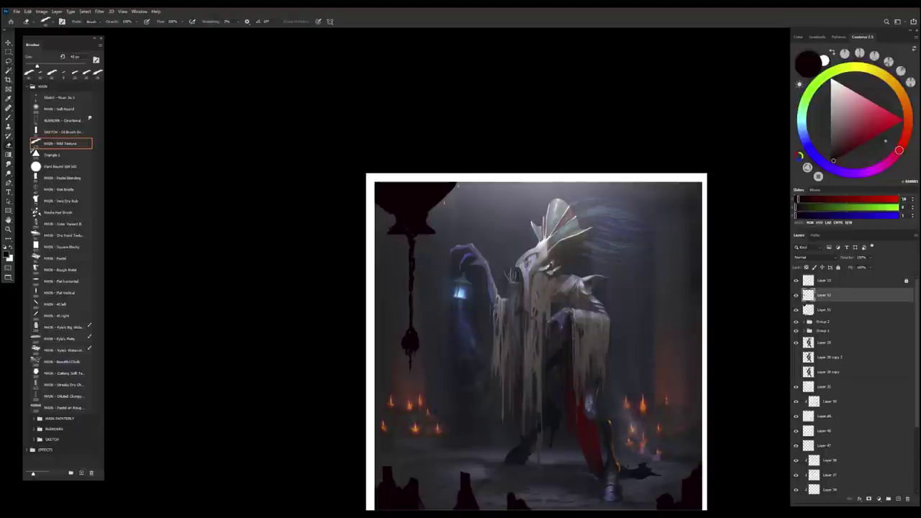
- Merge the chain layer into the bowl layer and shape a small protruding handle on the bowl's right rim
key(ctrl+e)
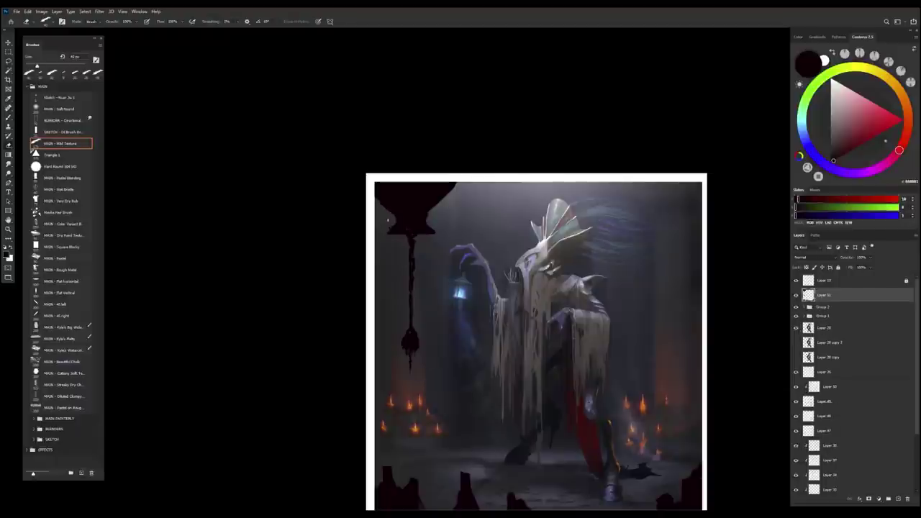
key(b)
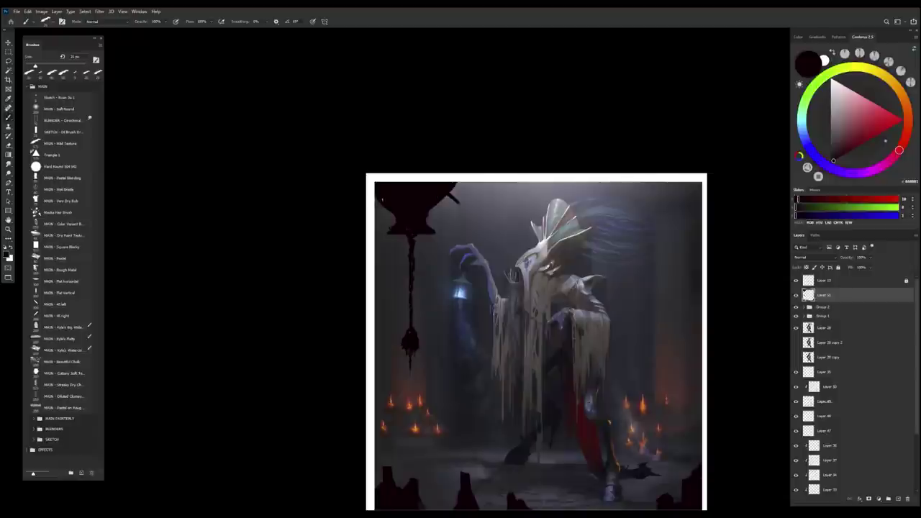
key(e)
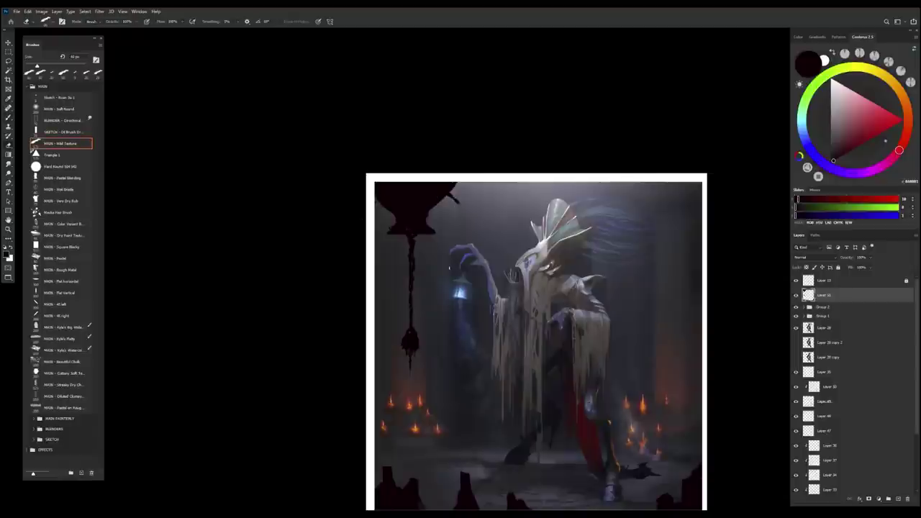
key(b)
key(e)
key(b)
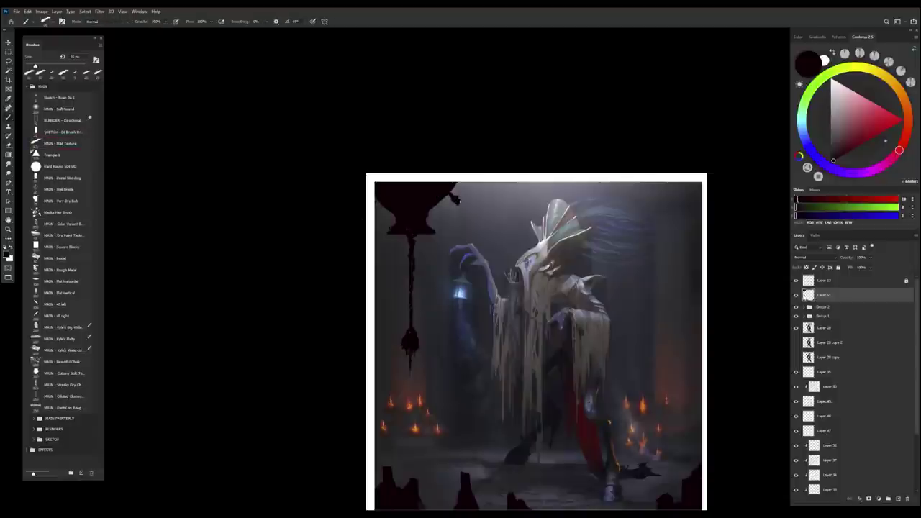
key(e)
key(b)
key(e)
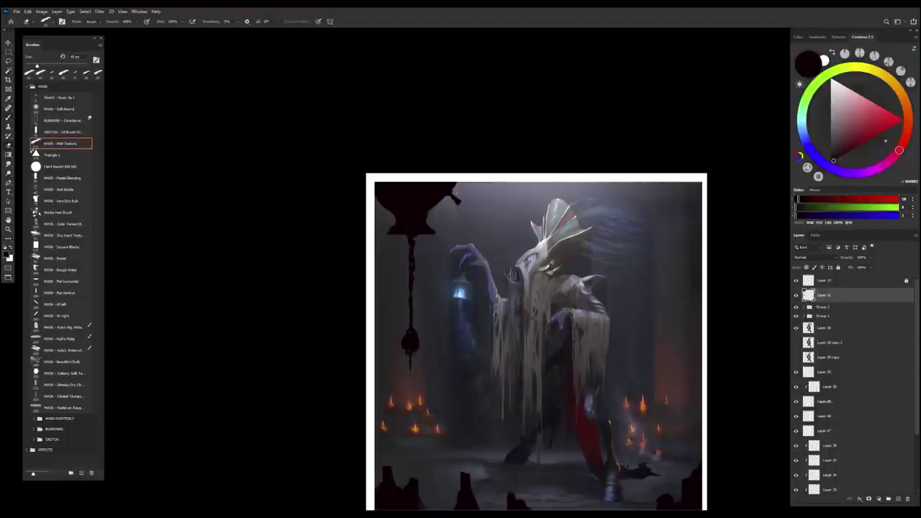
- Select the small handle on the bowl's right rim and adjust its placement with a free transform
key(l)
scroll(464, 211, up, 1)
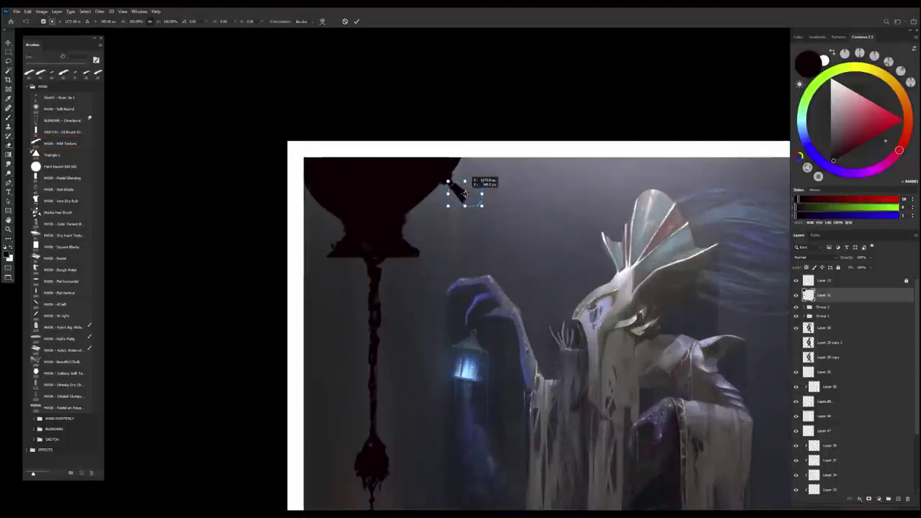
scroll(452, 210, down, 1)
- Refine the contour of the bowl and its flared base by alternating dark brush strokes and erasing
key(b)
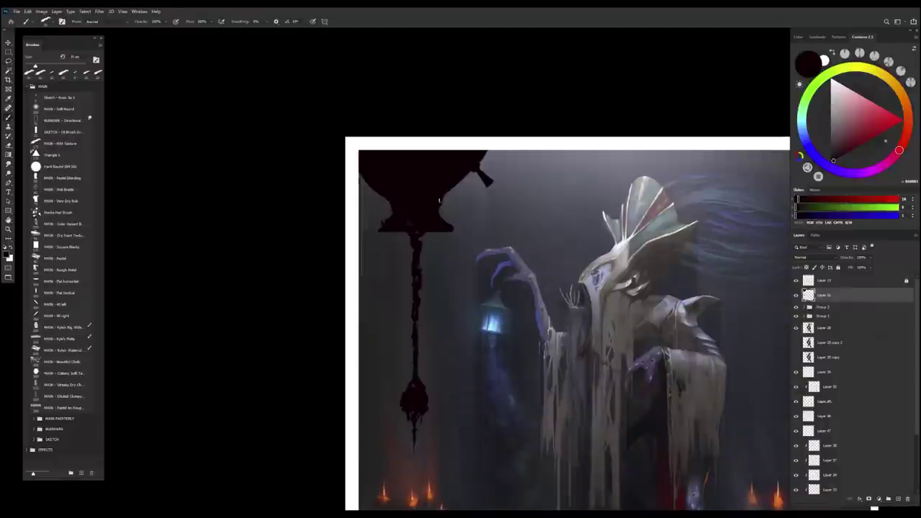
key(e)
key(b)
key(e)
key(b)
scroll(446, 256, down, 1)
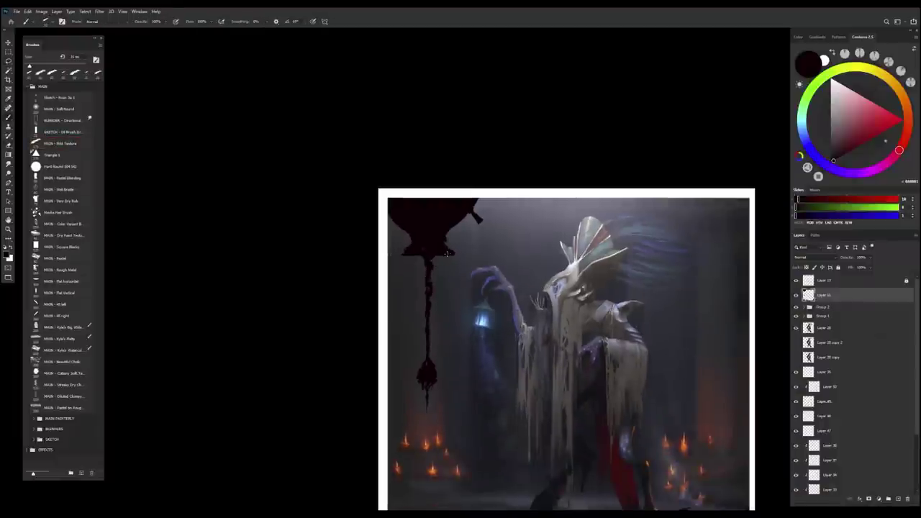
- Paint thin dark strands linking the bowl's base to the top of the chain with a very small brush
key(bracketleft)
key(bracketleft)
key(bracketleft)
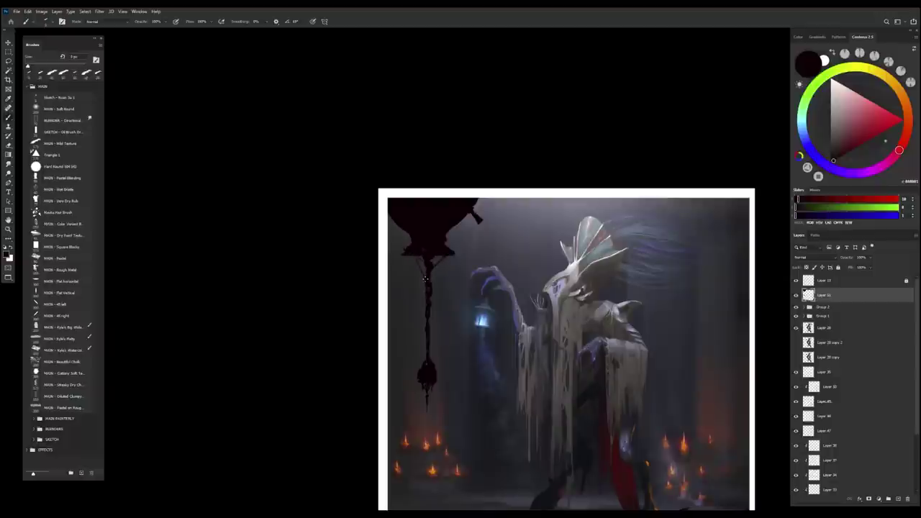
drag(464, 245, 413, 153)
scroll(413, 152, down, 2)
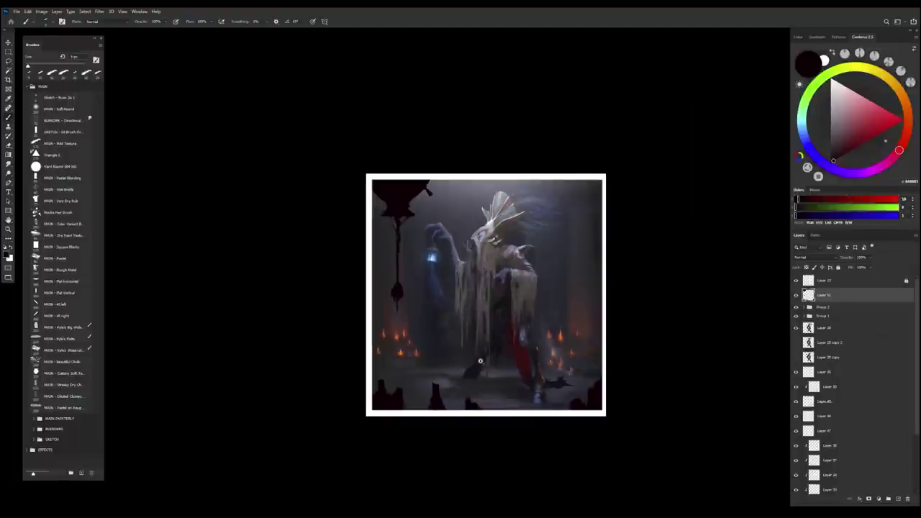
scroll(280, 164, up, 1)
- Shift the hanging bowl and chain silhouette slightly toward the painting's center and clear the selection
key(v)
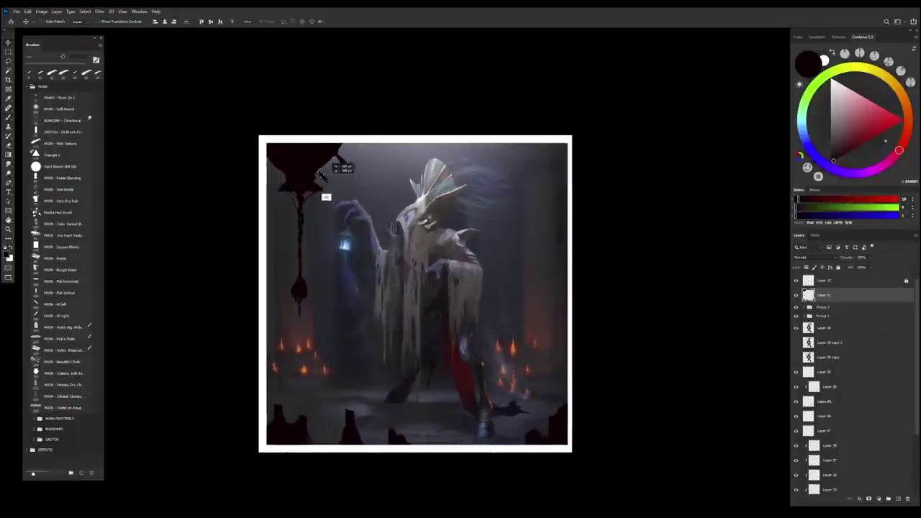
mouse_move(343, 165)
mouse_down()
mouse_move(366, 181)
mouse_move(363, 158)
mouse_up()
key(ctrl+shift+a)
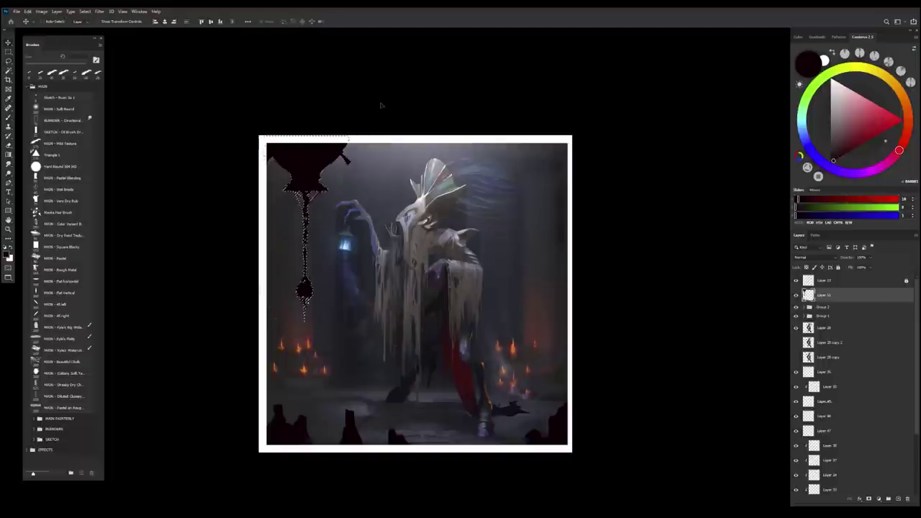
key(ctrl+d)
key(b)
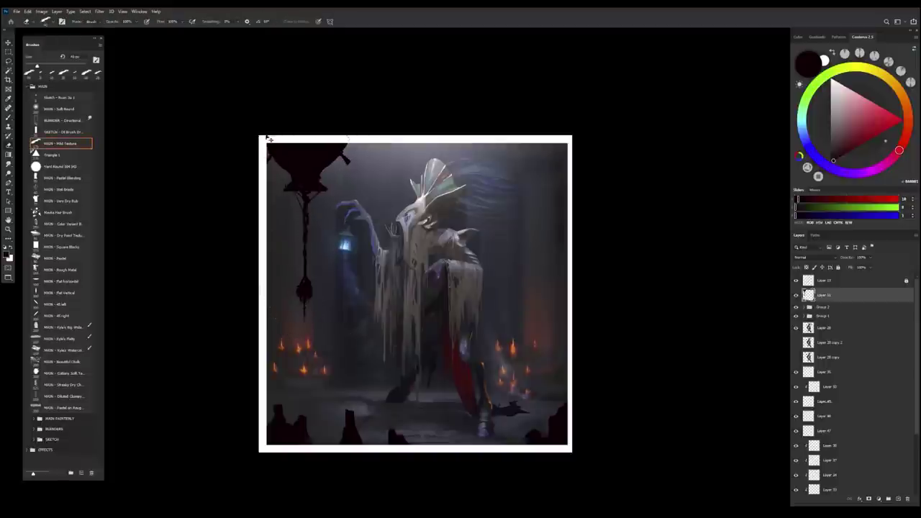
- Mirror the canvas view and, on a new layer, paint a dark hanging lantern silhouette with a stem in the painting's upper-left area
key(h)
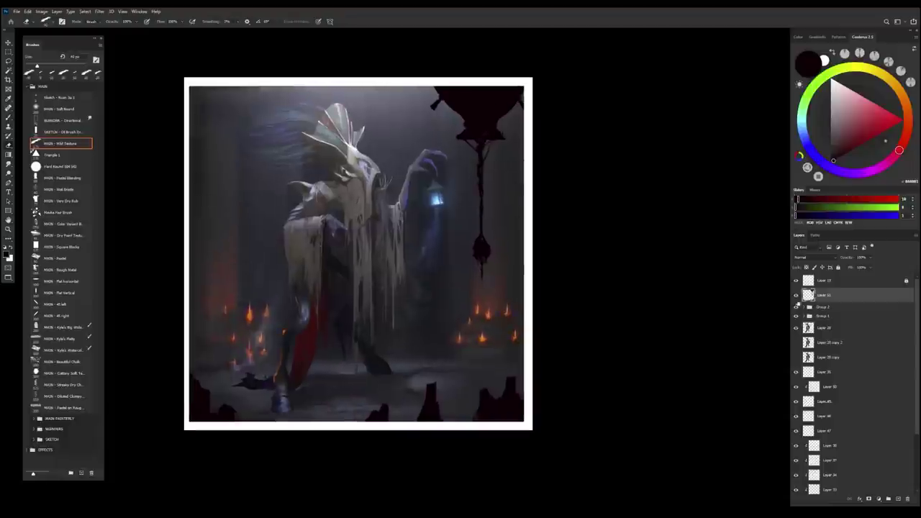
key(ctrl+minus)
click(899, 499)
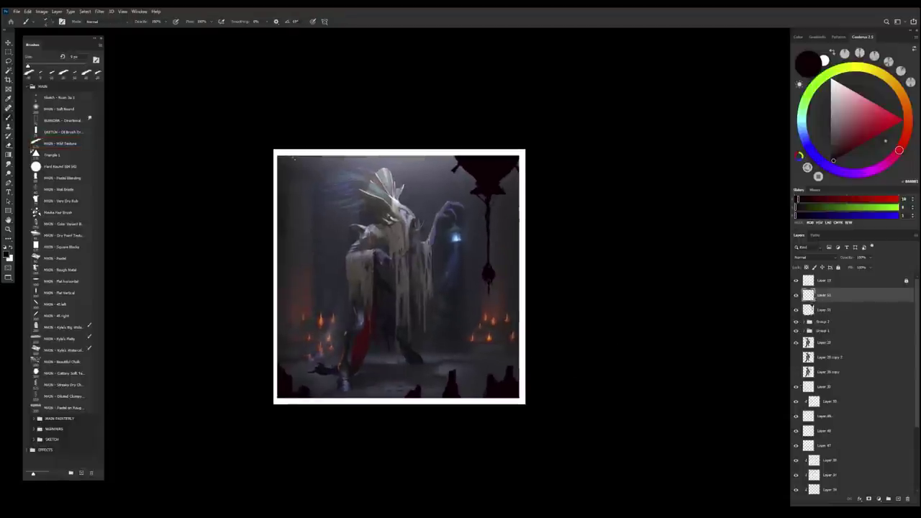
key(bracketright)
key(bracketright)
key(bracketright)
key(bracketright)
drag(329, 157, 329, 223)
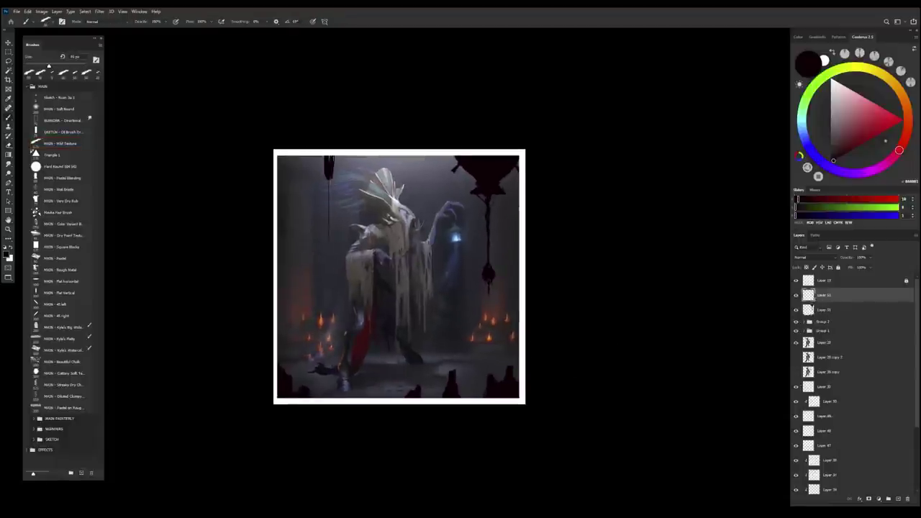
mouse_move(328, 156)
mouse_down()
mouse_move(328, 202)
mouse_move(339, 204)
mouse_move(330, 238)
mouse_up()
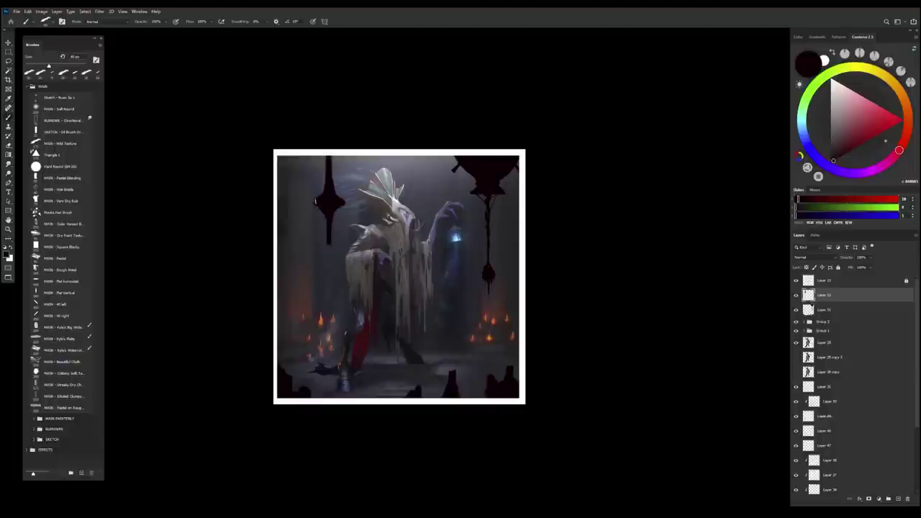
- Refine the lantern's neck, rim and pointed tip by erasing and repainting with MAIN - Mild Texture, then clear the lasso selection
click(61, 143)
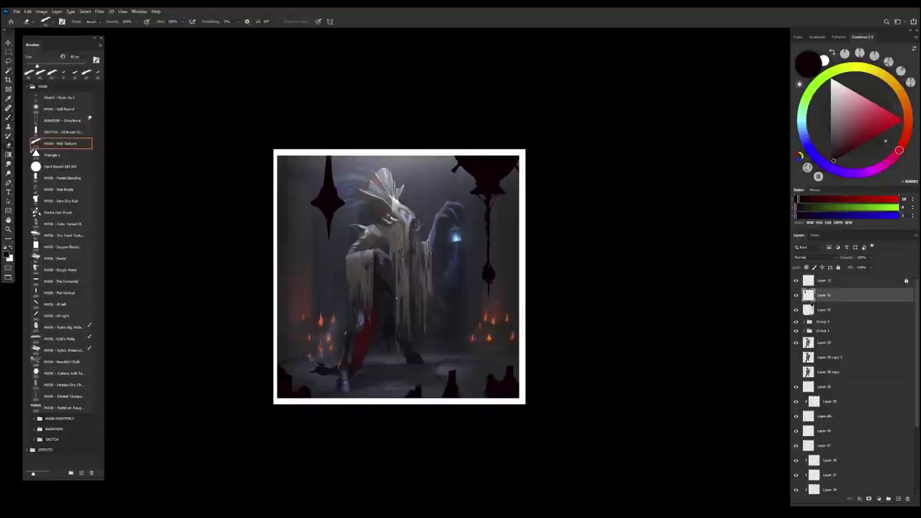
scroll(376, 278, down, 3)
scroll(388, 339, up, 5)
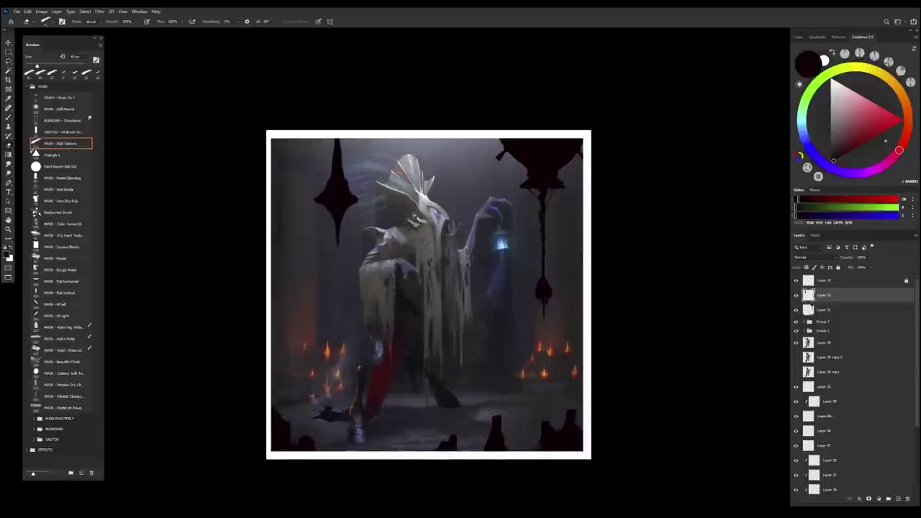
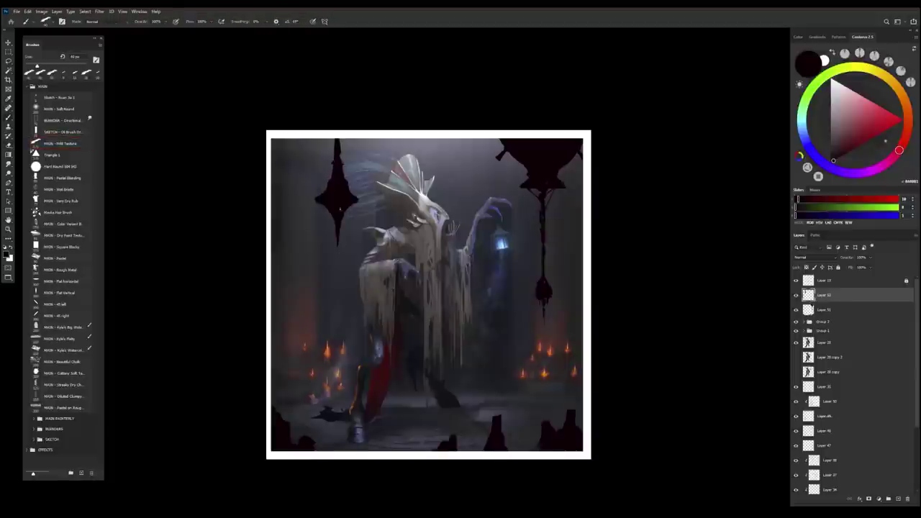
key(l)
mouse_move(318, 191)
mouse_down()
mouse_move(327, 232)
mouse_move(338, 229)
mouse_move(318, 193)
mouse_up()
key(ctrl+d)
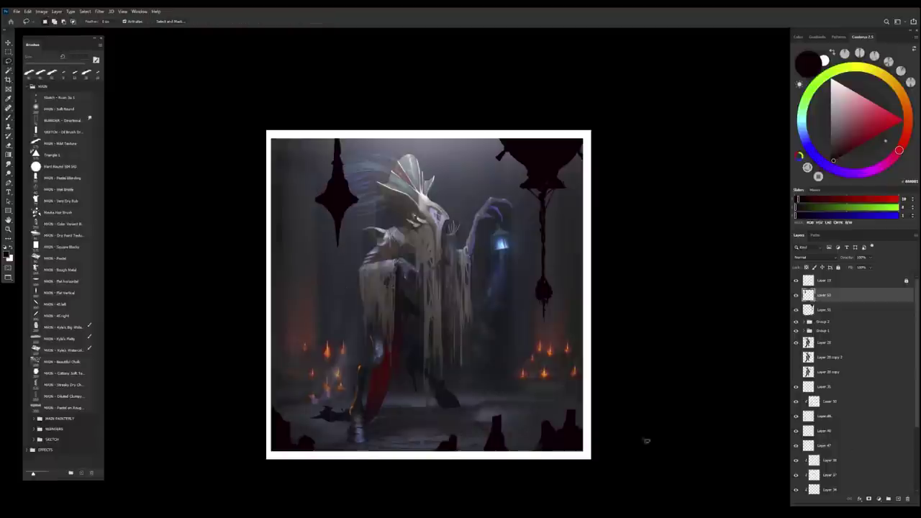
- On another new layer, add a thin dark curved strut along the lantern's left side and duplicate it
key(b)
click(898, 498)
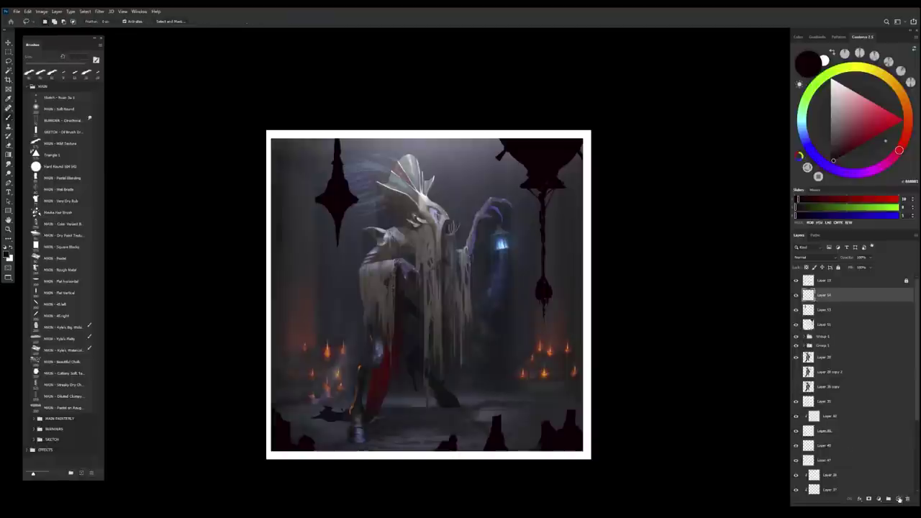
key(l)
drag(318, 189, 333, 230)
key(ctrl+d)
key(b)
key(ctrl+j)
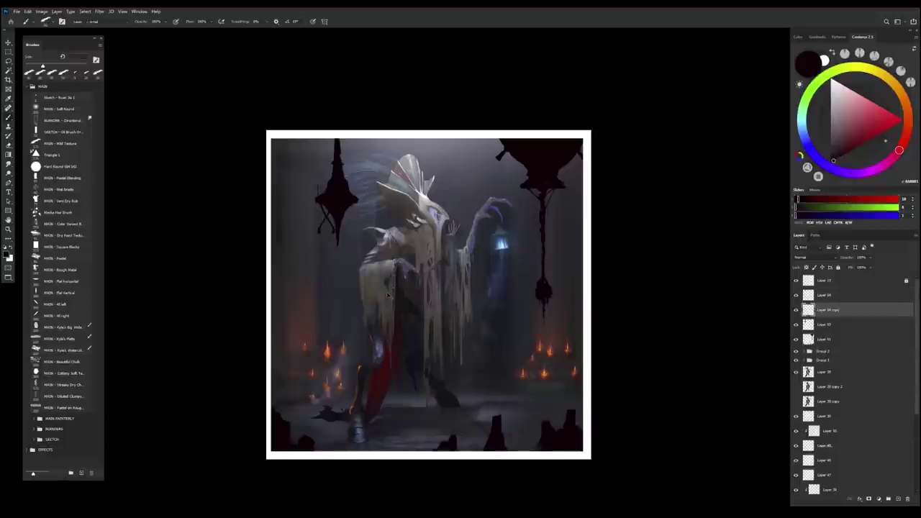
- Narrow the strut copy with a free transform and fit it against the lantern's right half
key(v)
key(Right)
key(Right)
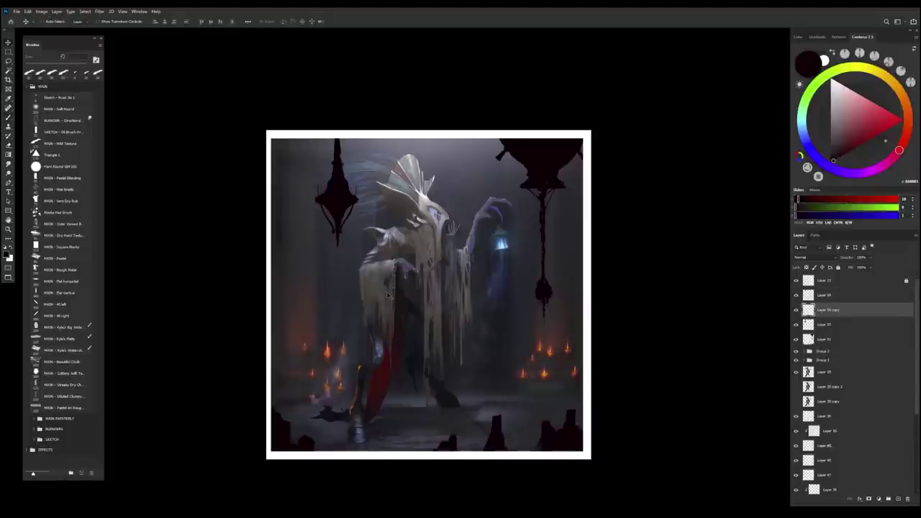
key(ctrl+t)
scroll(364, 192, up, 3)
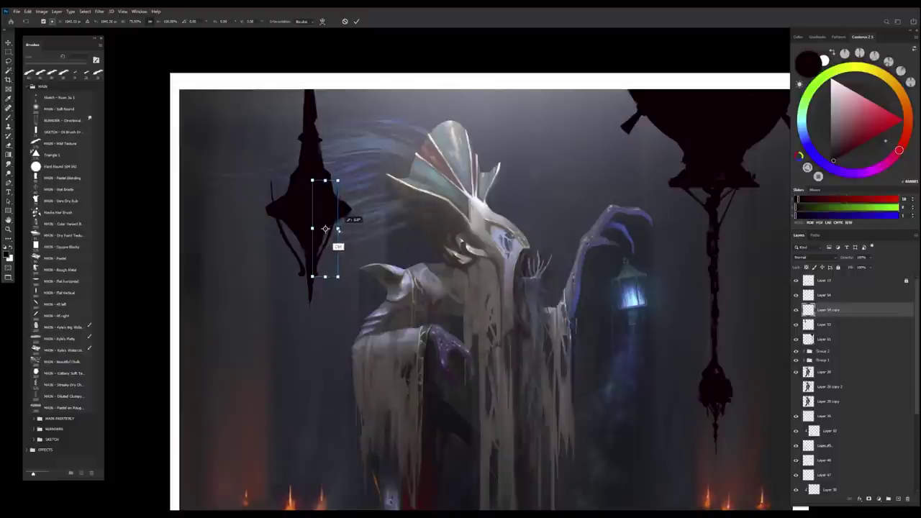
key(Return)
- Duplicate the left strut and fit the new copy as the lantern's outer right strut with a free transform
key(alt+bracketright)
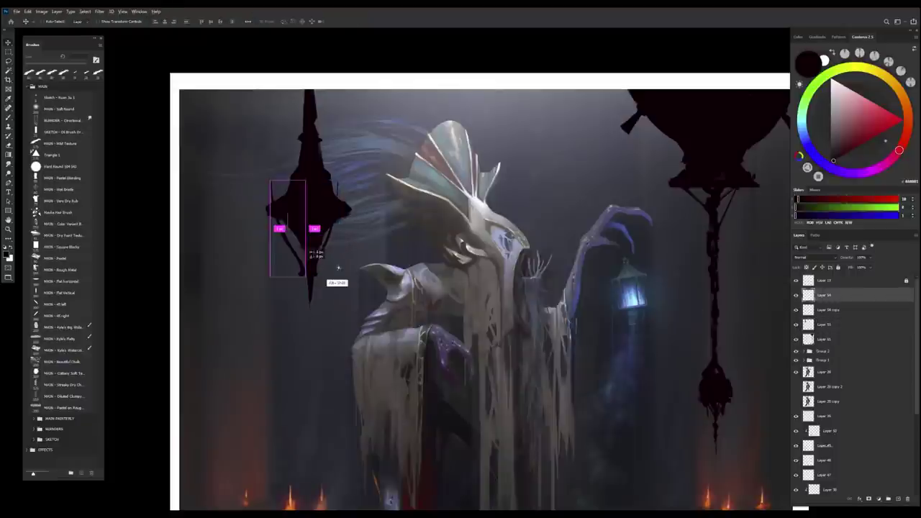
mouse_move(338, 268)
mouse_down()
mouse_move(319, 261)
mouse_move(322, 275)
mouse_up()
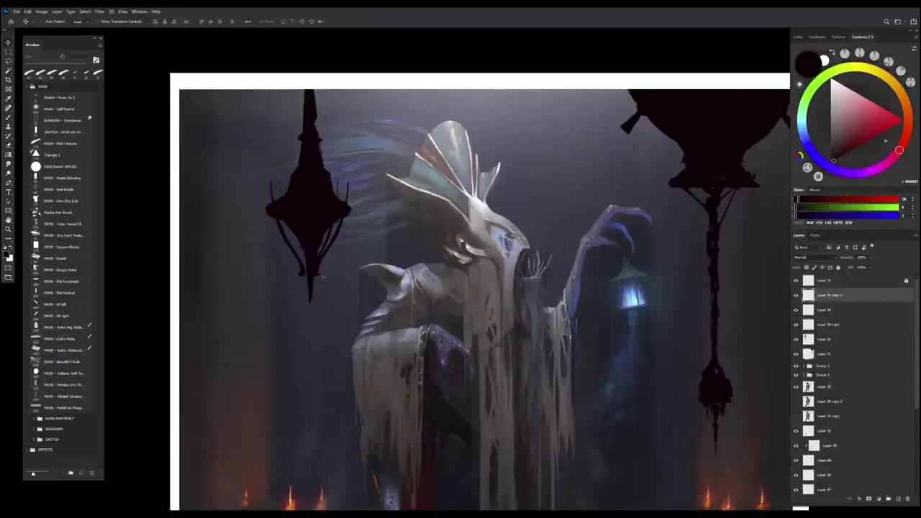
key(ctrl+t)
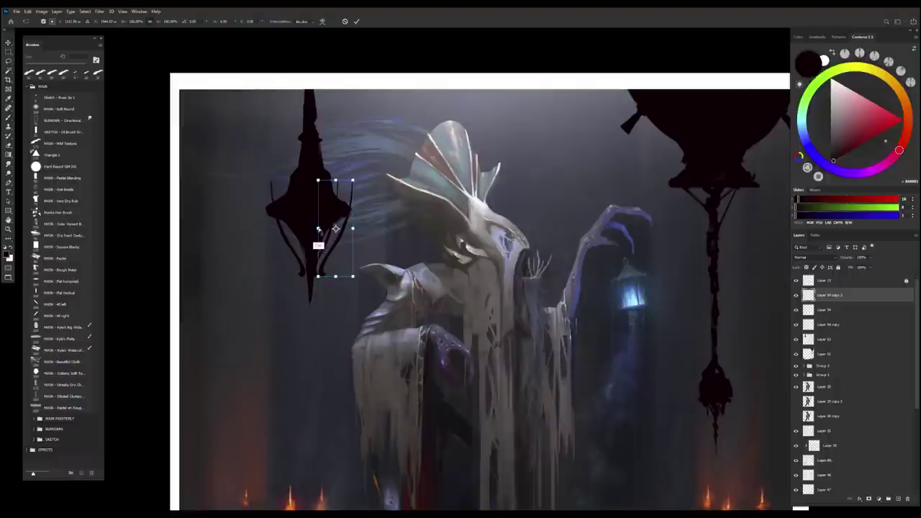
key(Return)
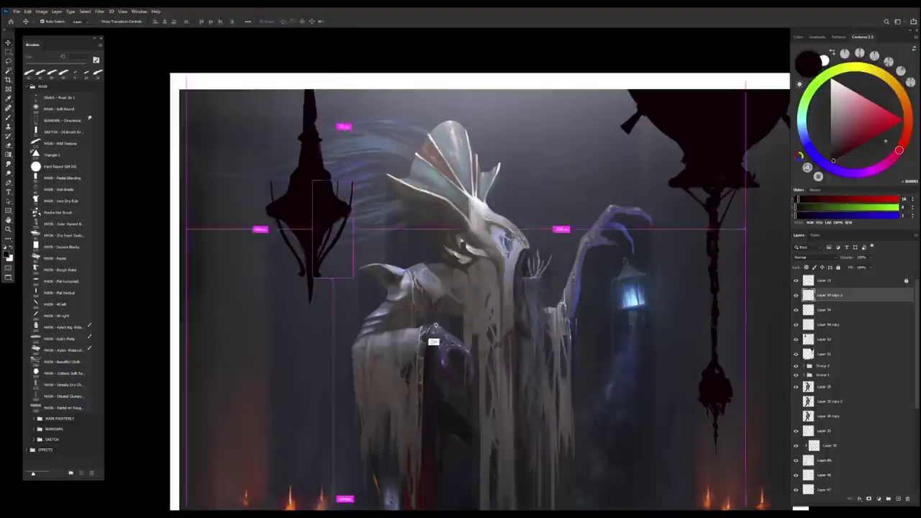
- Merge the strut layers into a single layer
scroll(434, 327, down, 3)
key(b)
key(ctrl+e)
key(ctrl+e)
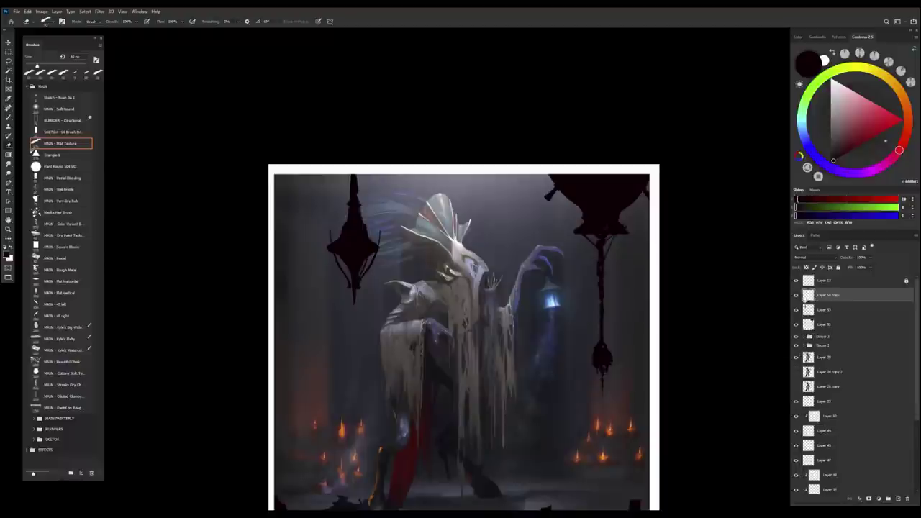
key(v)
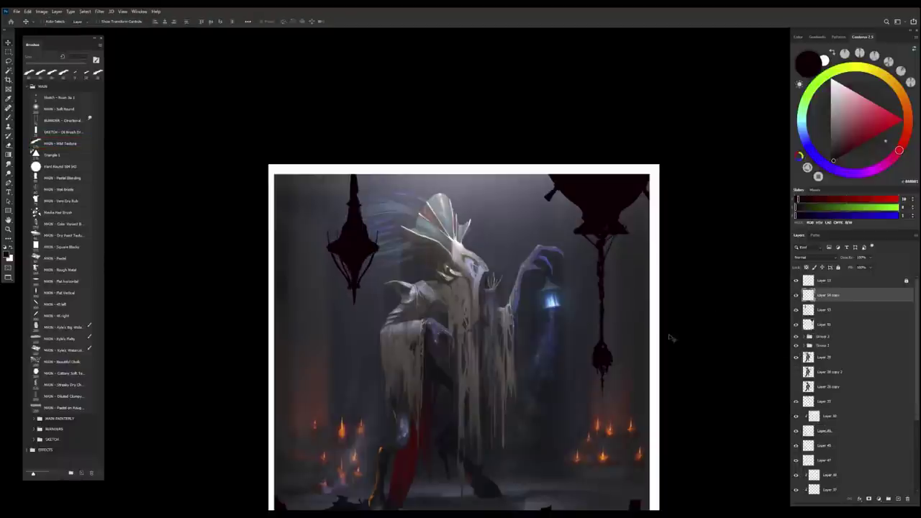
scroll(395, 324, down, 1)
- Paint thin hanging strands and small beads below the lantern's struts with a very small dark brush
key(b)
scroll(366, 231, up, 2)
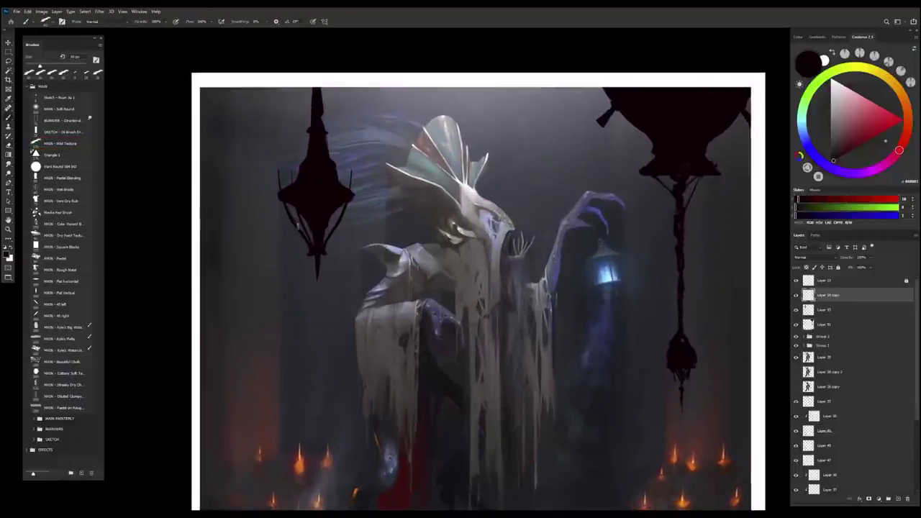
key(bracketleft)
key(bracketleft)
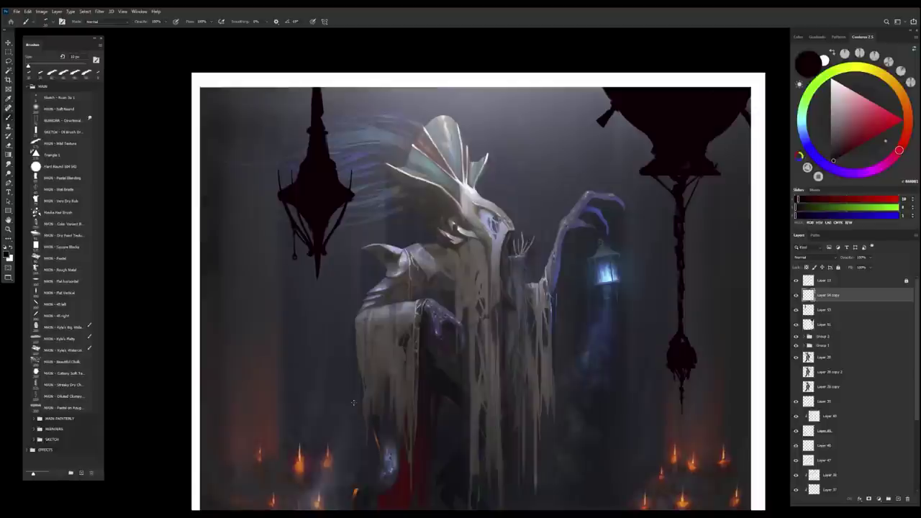
drag(330, 252, 331, 294)
key(Tab)
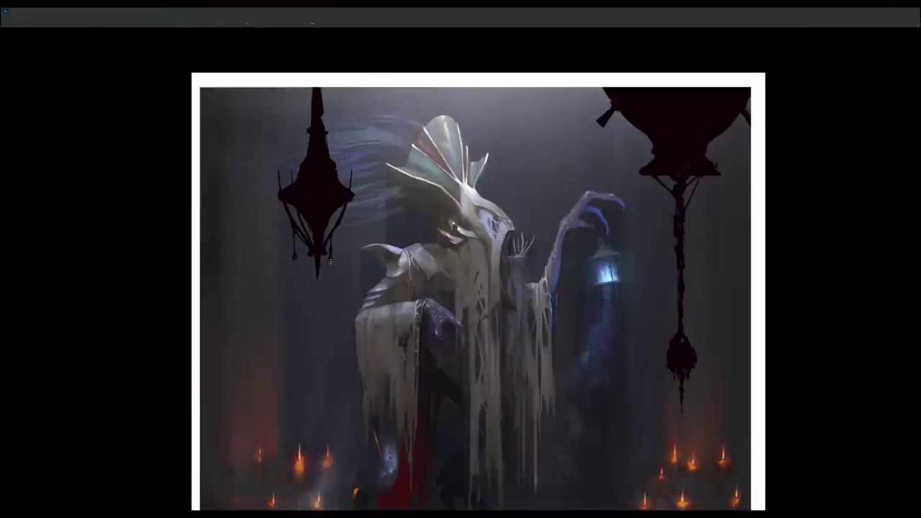
key(Tab)
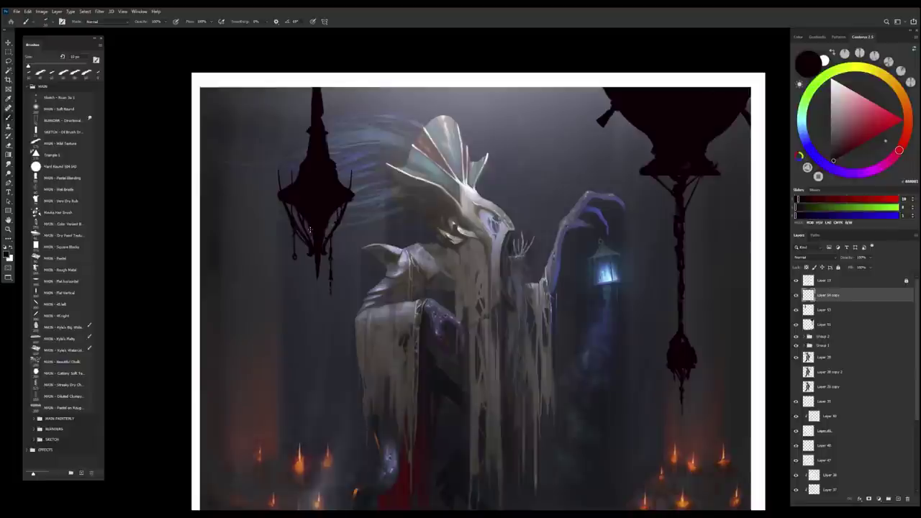
- Merge the strut and strand details into the lantern's silhouette layer
scroll(333, 160, down, 2)
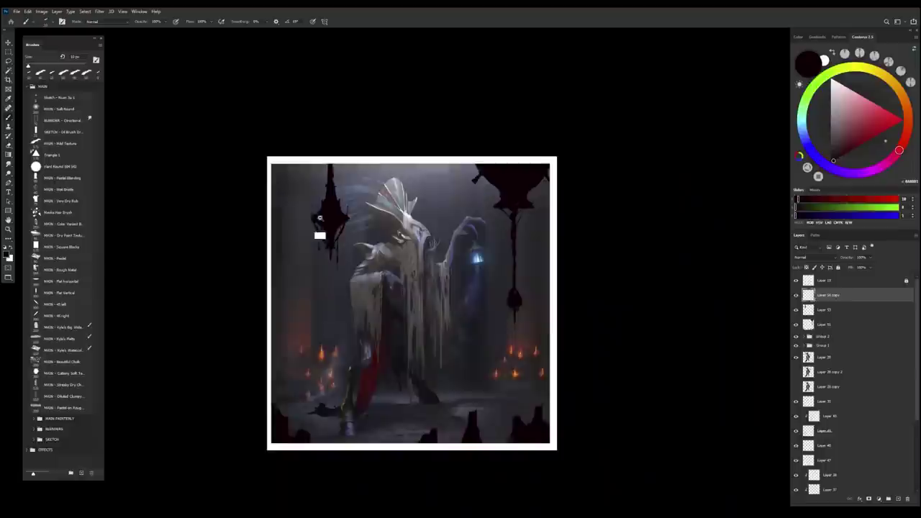
scroll(322, 224, up, 2)
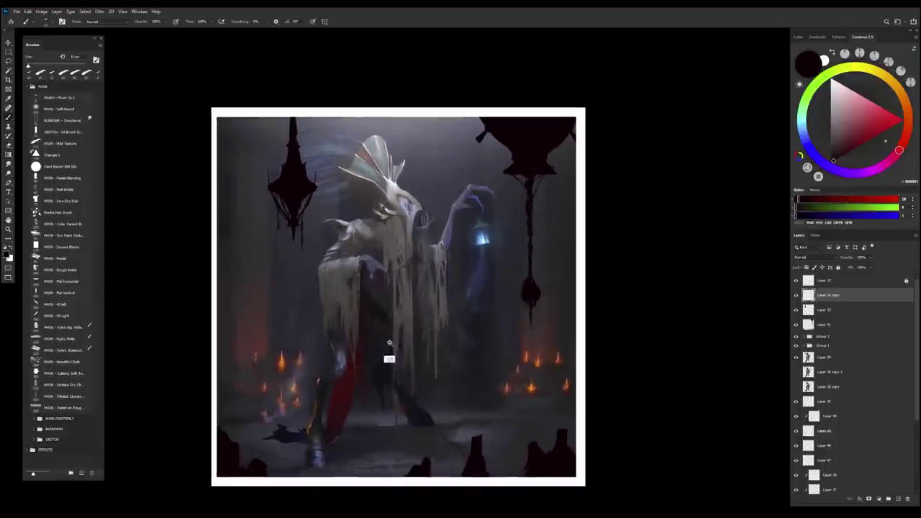
click(62, 143)
key(ctrl+e)
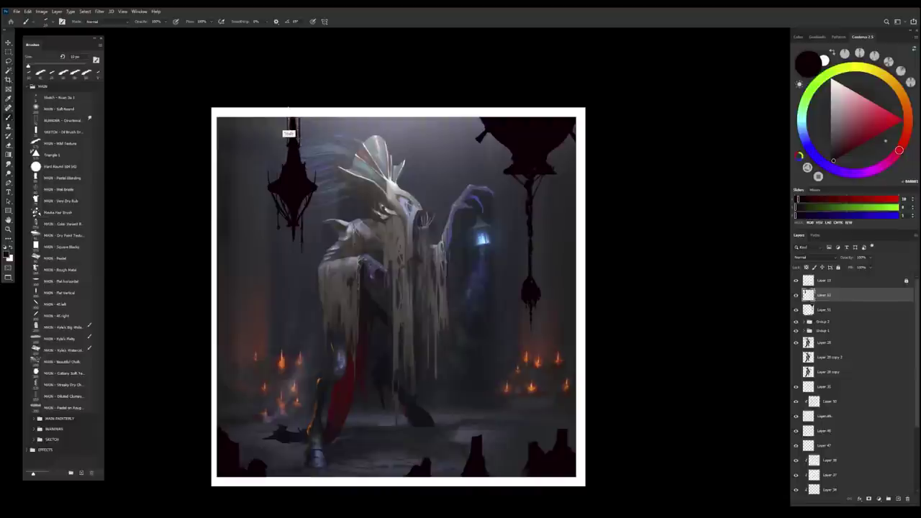
- Shift the lantern slightly toward the painting's left edge and paint a thin dark strand beneath its tip
scroll(444, 374, up, 1)
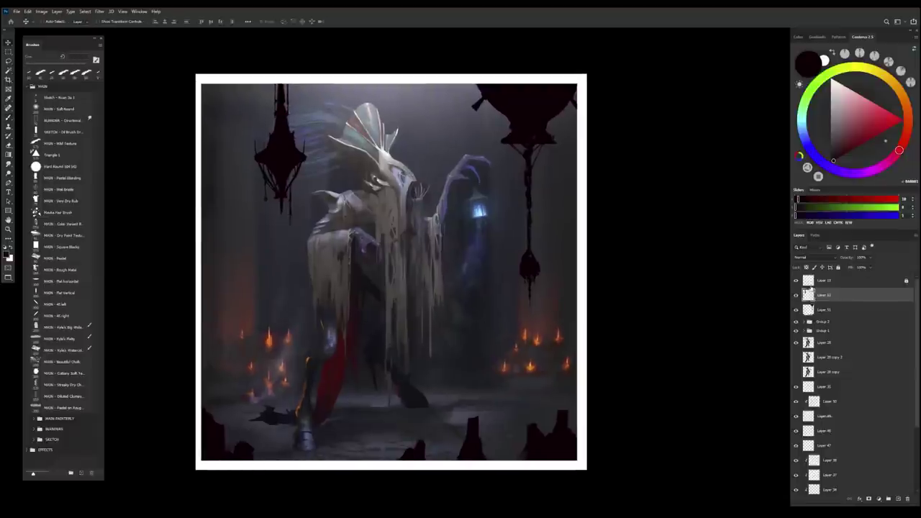
drag(269, 216, 267, 255)
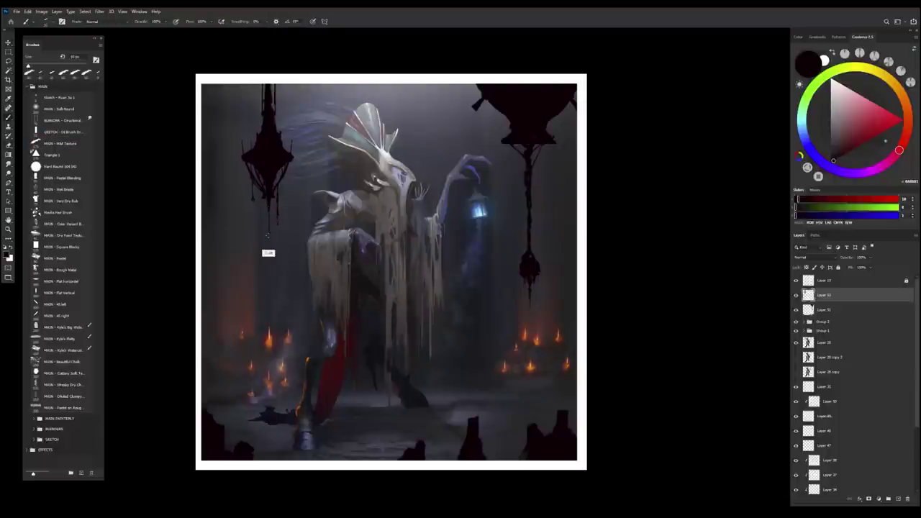
scroll(277, 286, down, 2)
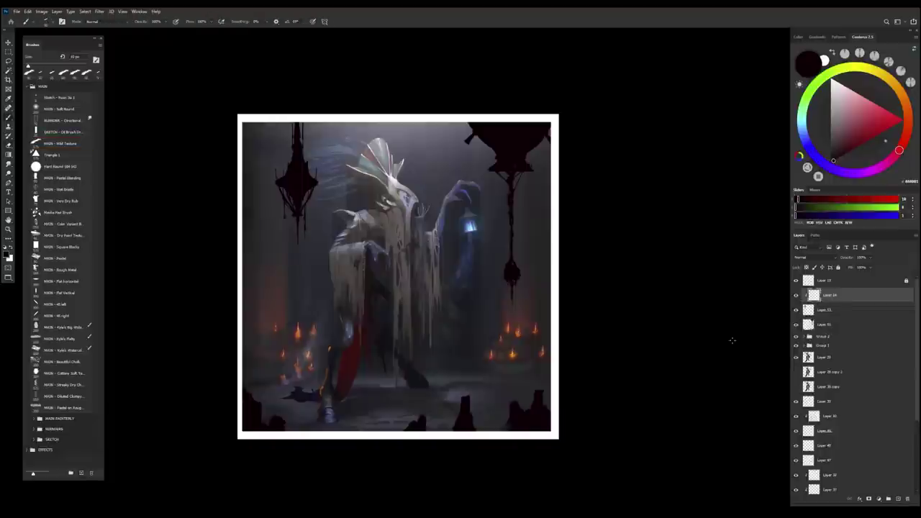
- On the layer clipped to the lantern, brush soft dark yellowish-grey highlights over its body with MAIN - Soft Round and erase the excess
click(876, 71)
right_click(379, 158)
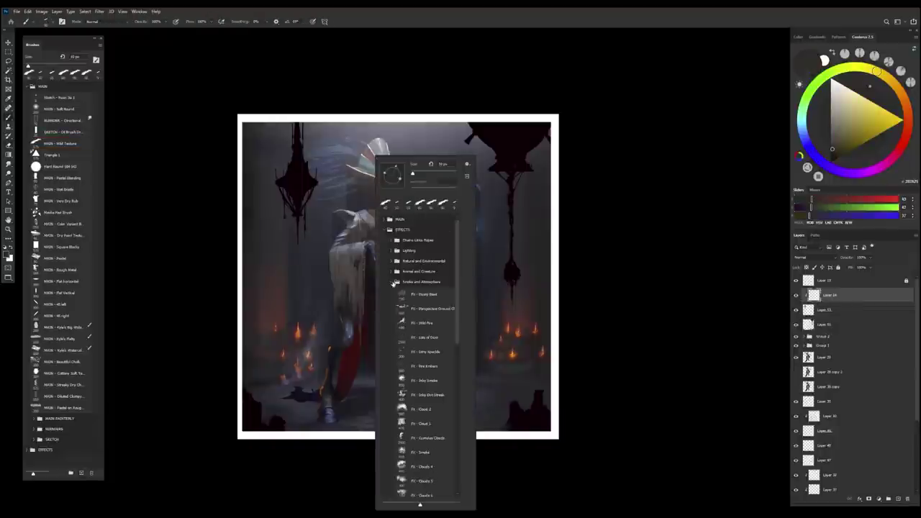
key(Escape)
click(61, 143)
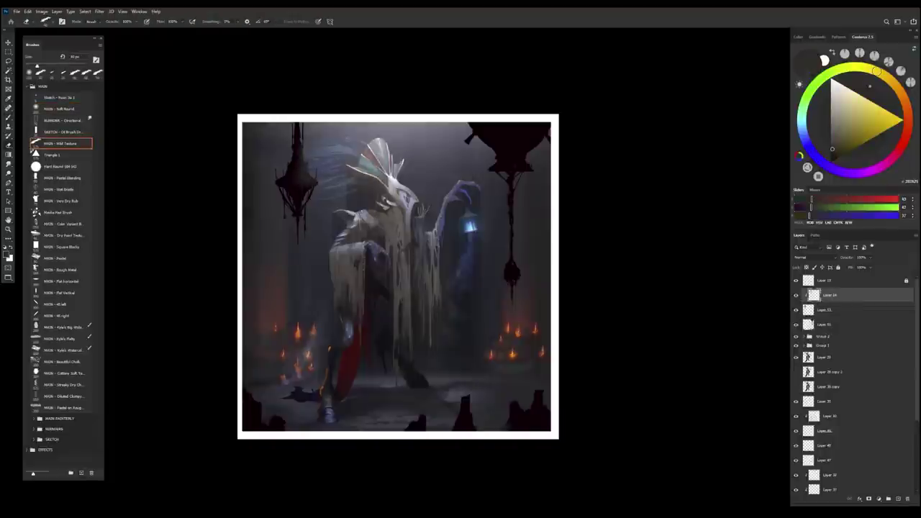
key(comma)
key(comma)
key(comma)
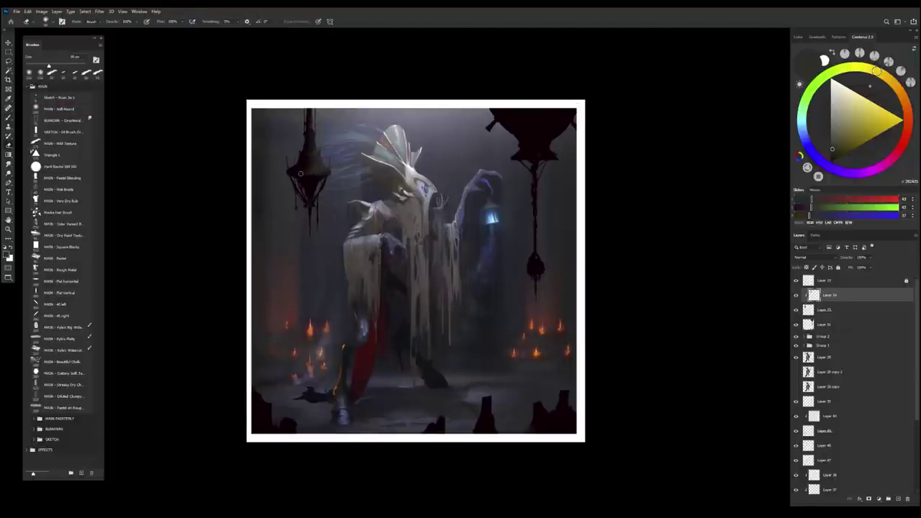
key(a)
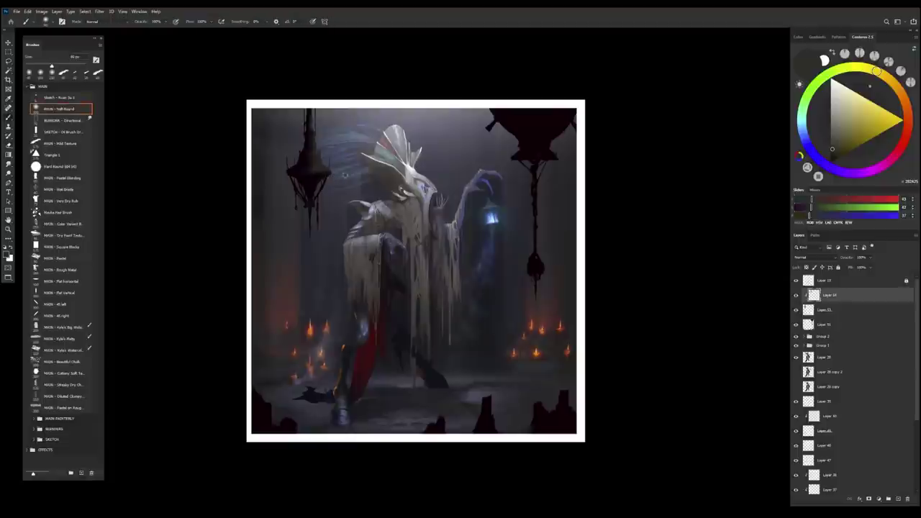
key(b)
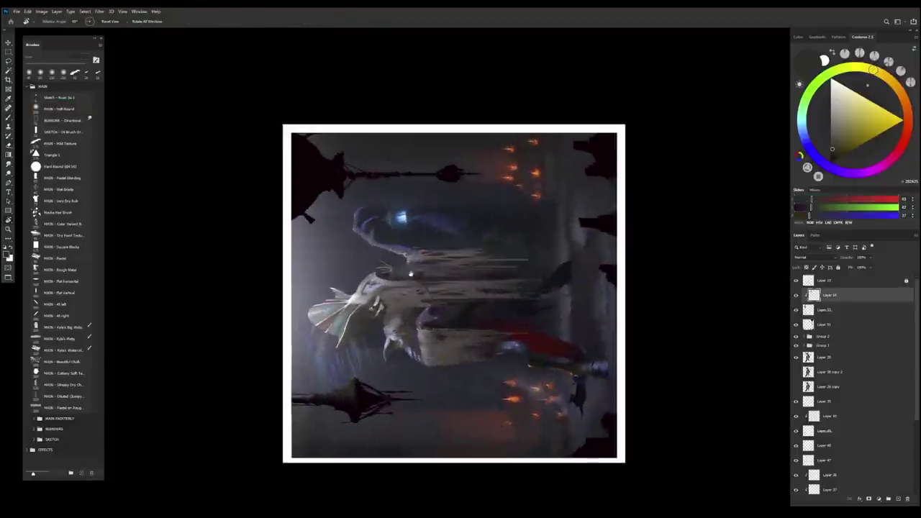
scroll(357, 242, up, 3)
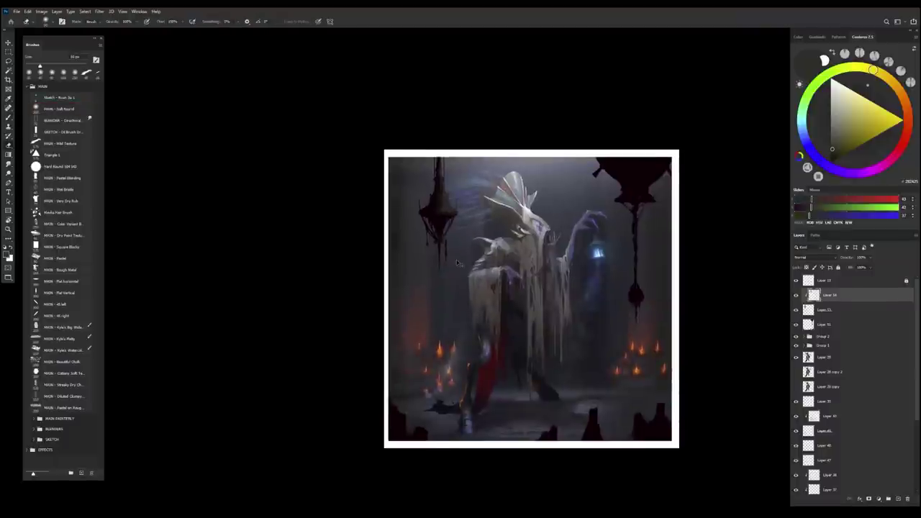
key(ctrl+u)
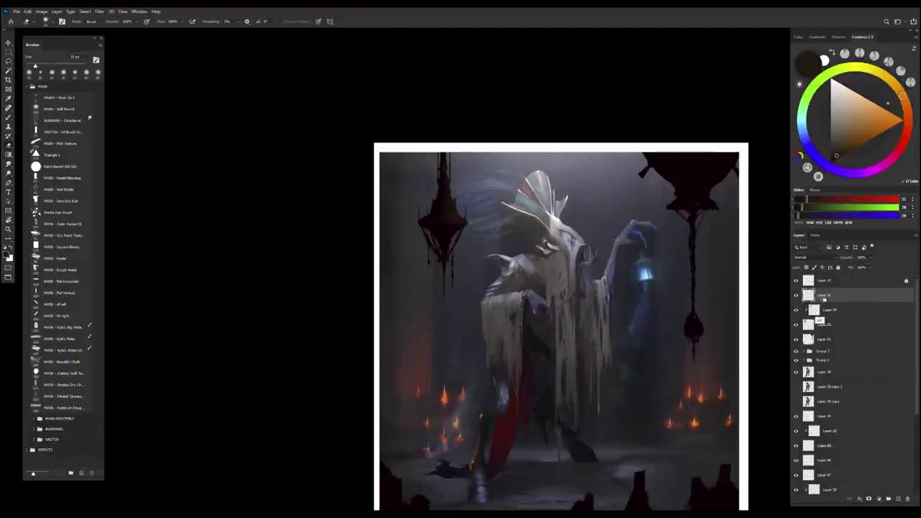
- On a new layer clipped to the lantern, brush soft highlights over its bell-shaped body with MAIN - Soft Round, using light grey sampled from the ghoul
key(ctrl+plus)
right_click(462, 213)
click(497, 288)
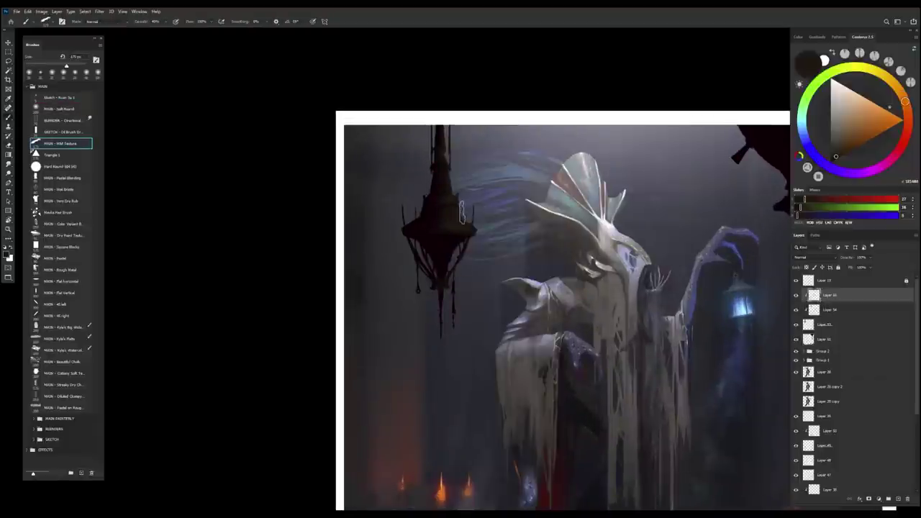
alt+click(603, 257)
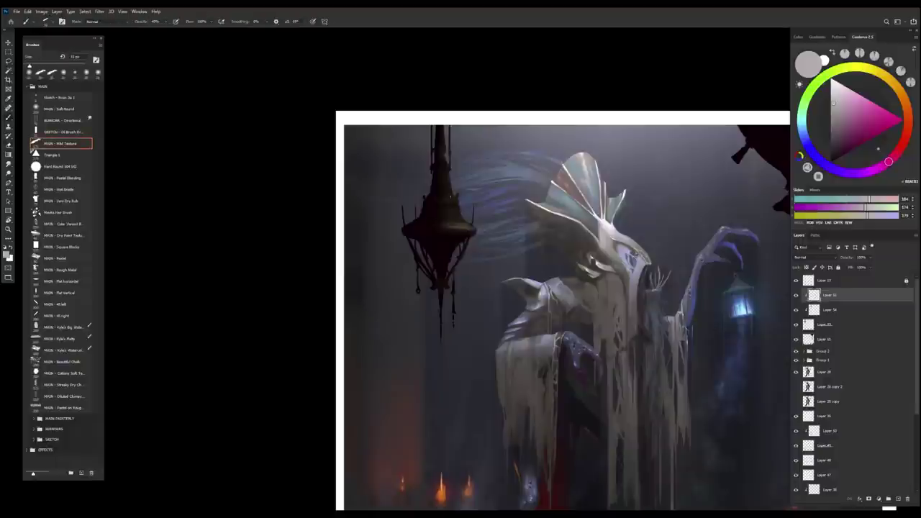
right_click(462, 198)
double_click(543, 222)
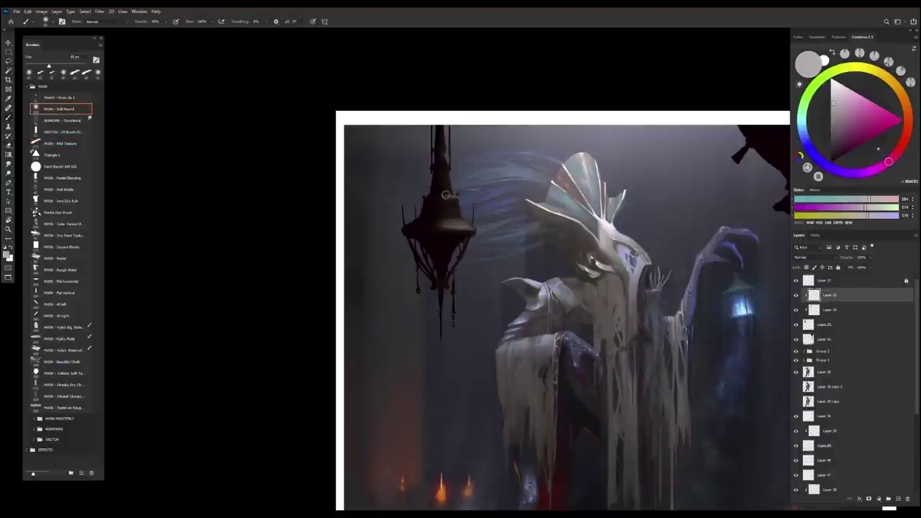
key(bracketleft)
key(bracketleft)
key(bracketleft)
key(bracketleft)
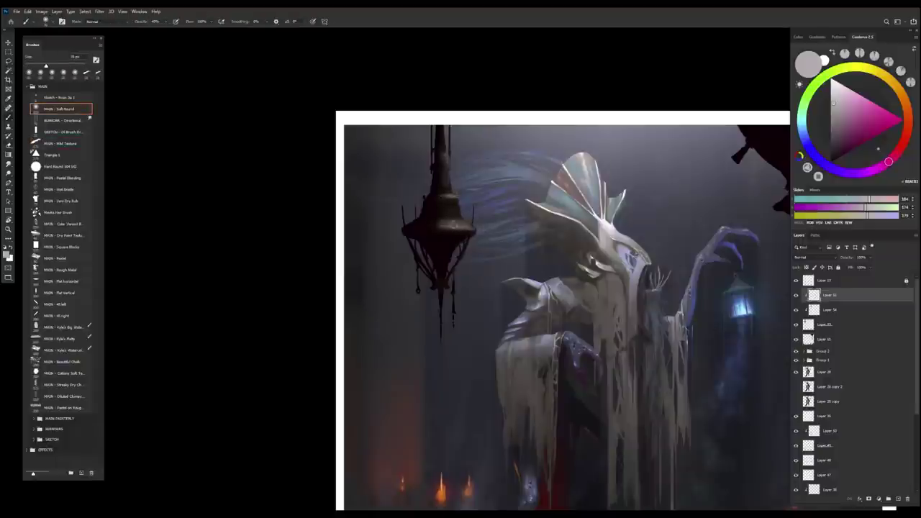
key(bracketright)
key(bracketright)
key(bracketright)
key(bracketright)
key(bracketright)
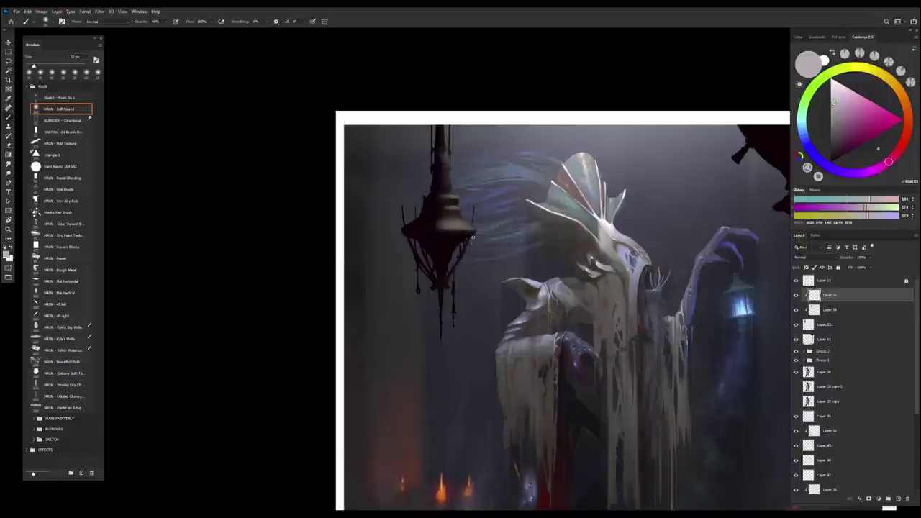
key(e)
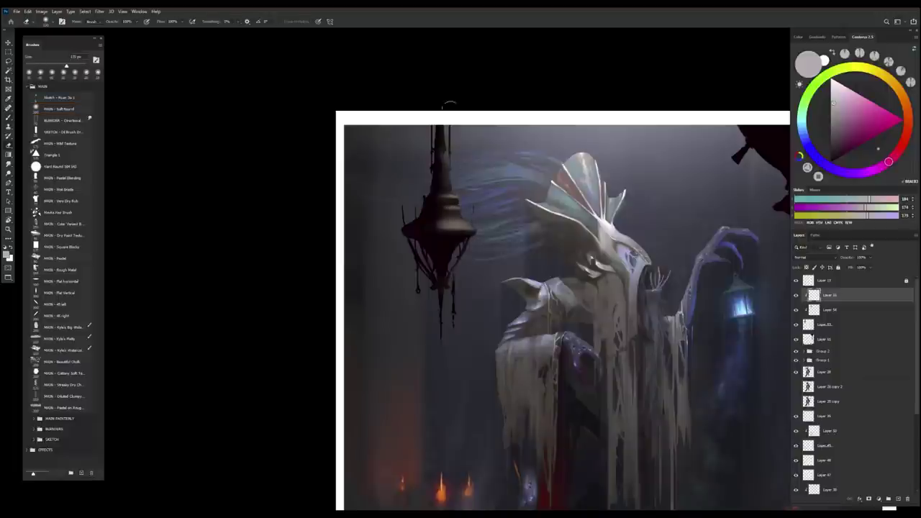
- Compare the neighbouring highlight layers against the whole painting and lower the opacity of the new grey highlight layer
key(ctrl+minus)
key(ctrl+minus)
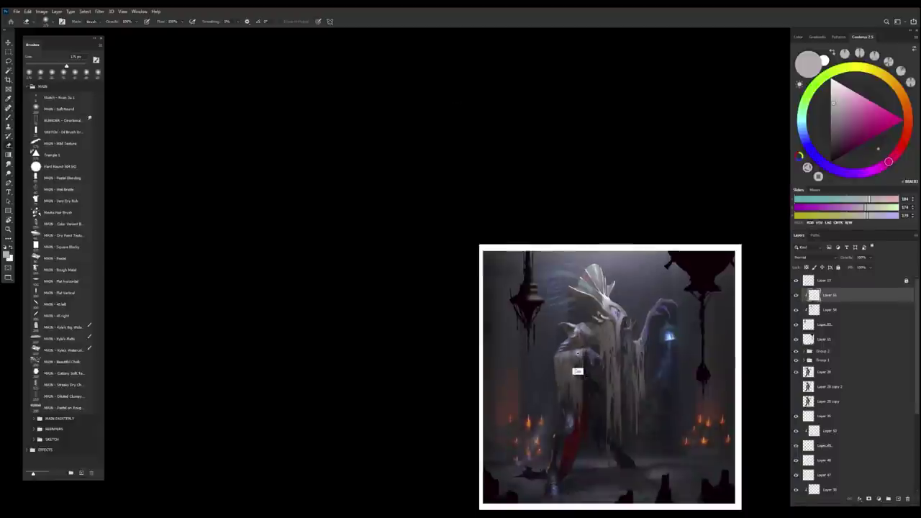
key(alt+bracketleft)
key(alt+bracketright)
click(872, 258)
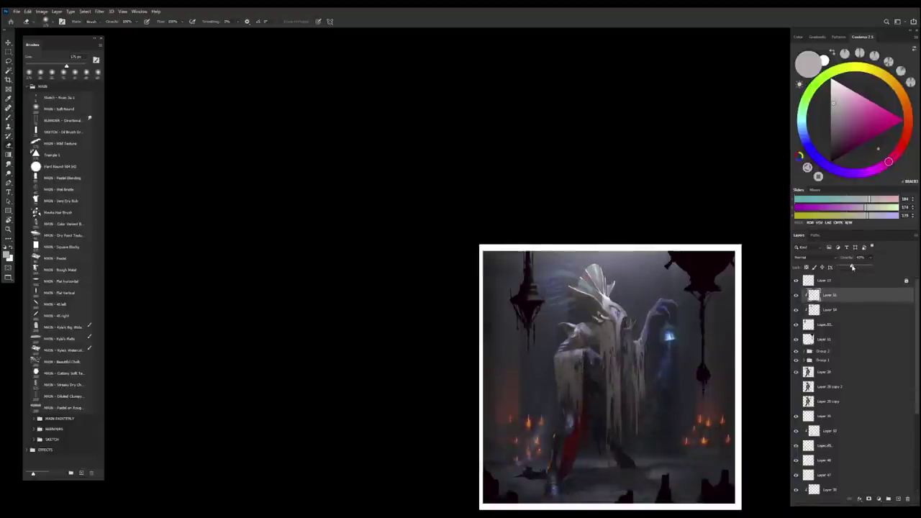
- Add another layer clipped to the lantern and paint small greyish accents on its flared rim with MAIN - Mild Texture, sampling colours from the lantern
click(898, 498)
key(b)
scroll(549, 310, up, 4)
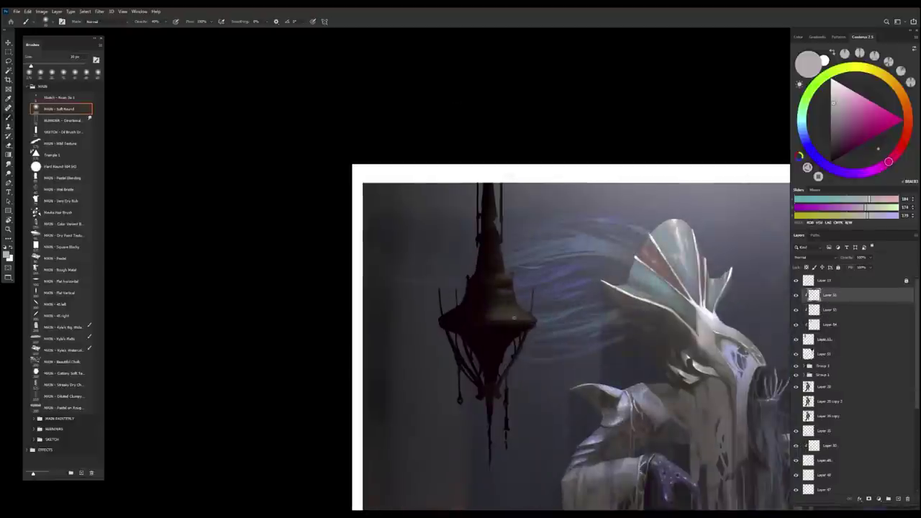
key(period)
key(period)
key(period)
alt+click(499, 300)
alt+click(502, 291)
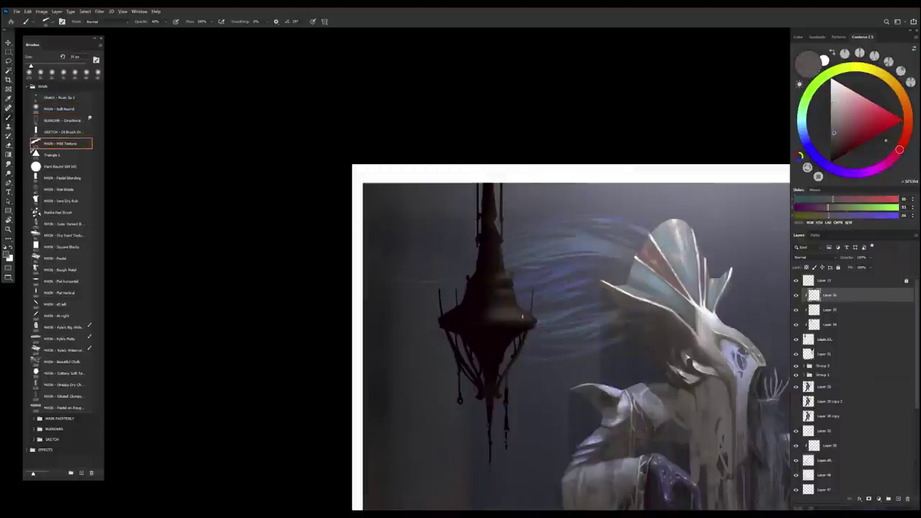
- Rotate the canvas so the lantern lies sideways, paint fine highlight streaks along its body and erase their rough edges
key(r)
drag(509, 288, 464, 324)
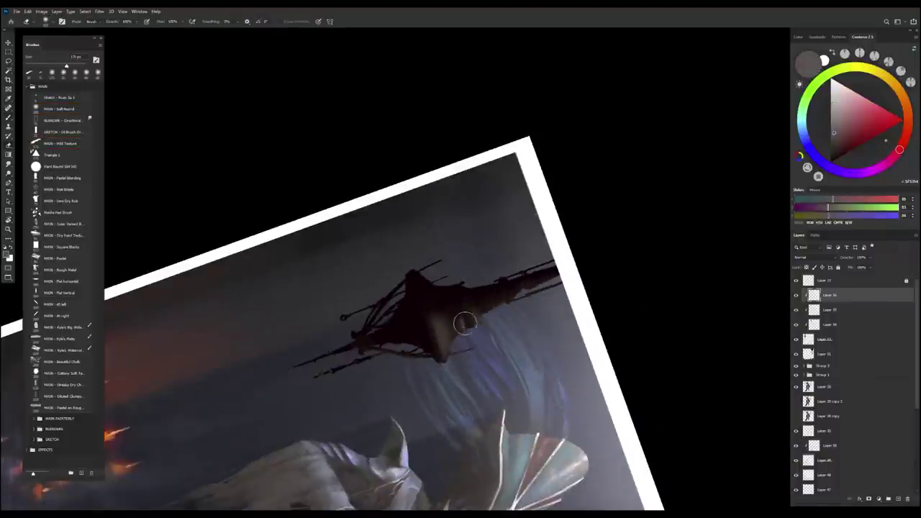
key(e)
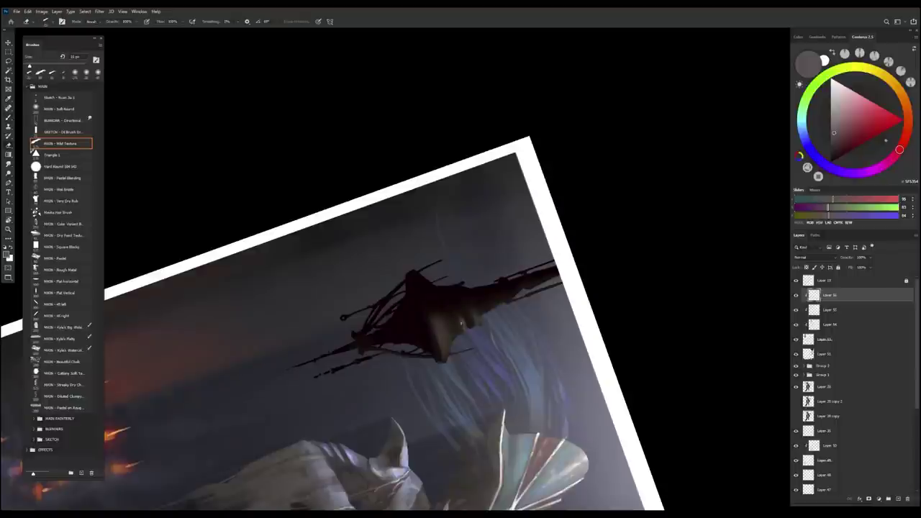
key(b)
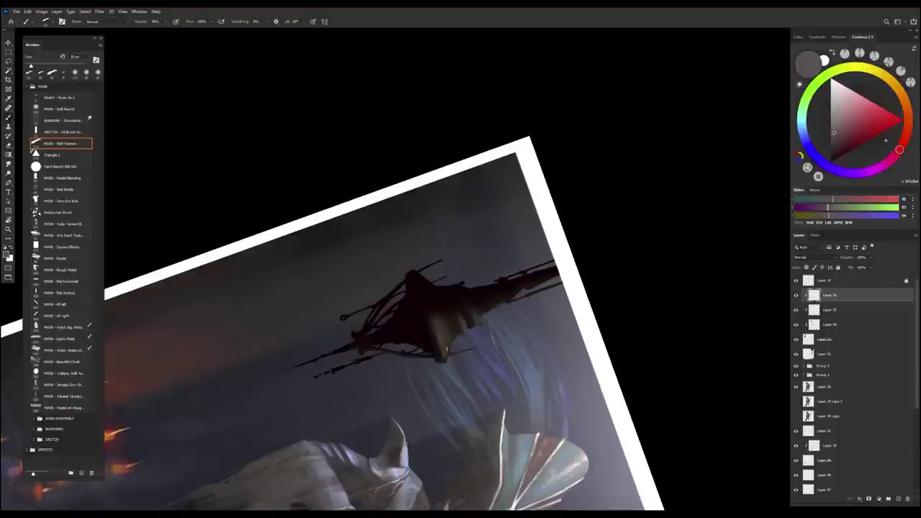
key(e)
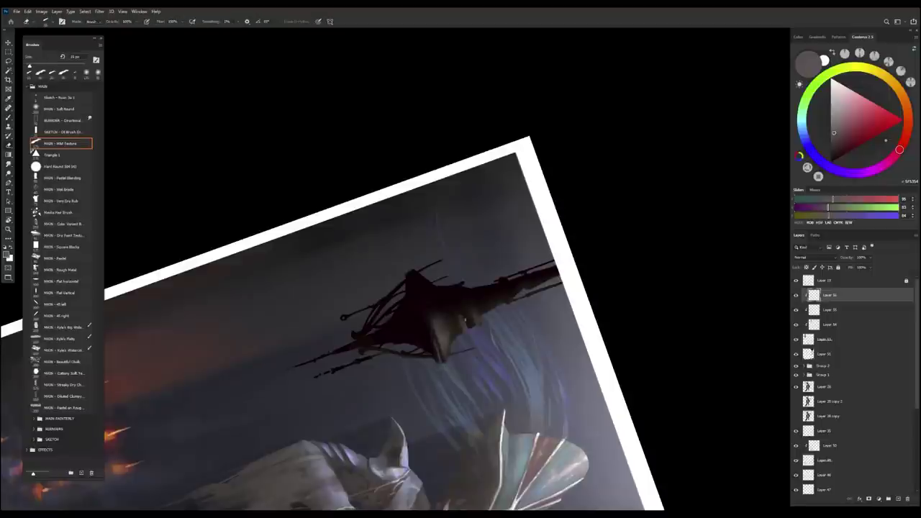
- Soften the lantern's highlights by erasing across its clipped layers with a larger brush, including MAIN - Soft Round
key(bracketright)
key(alt+bracketleft)
key(alt+bracketleft)
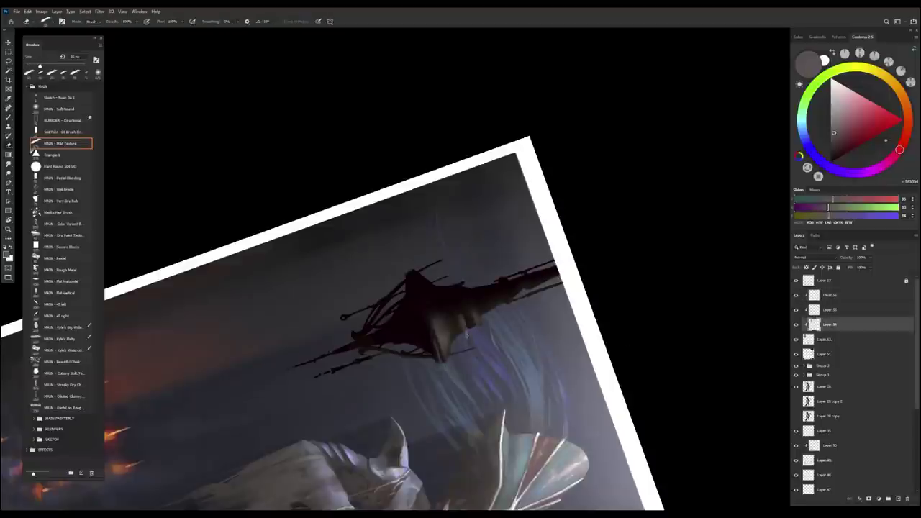
key(b)
key(alt+bracketright)
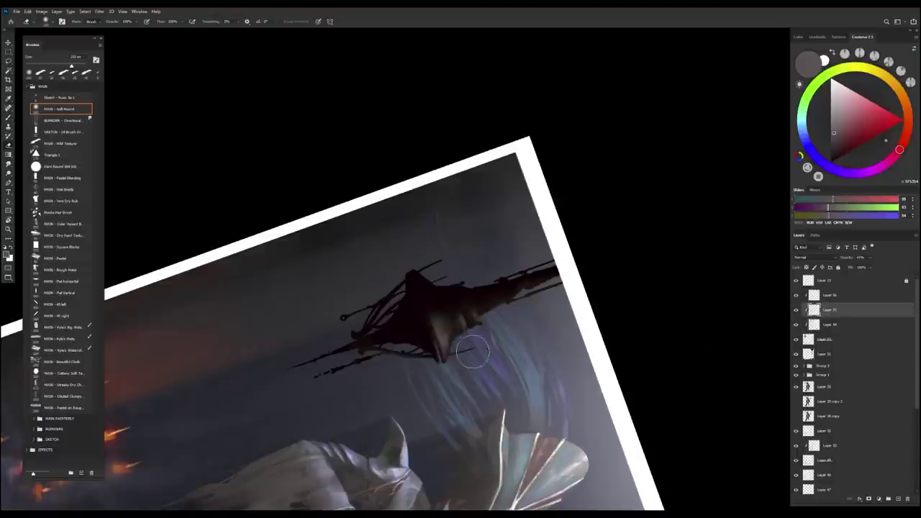
key(alt+bracketright)
key(e)
key(b)
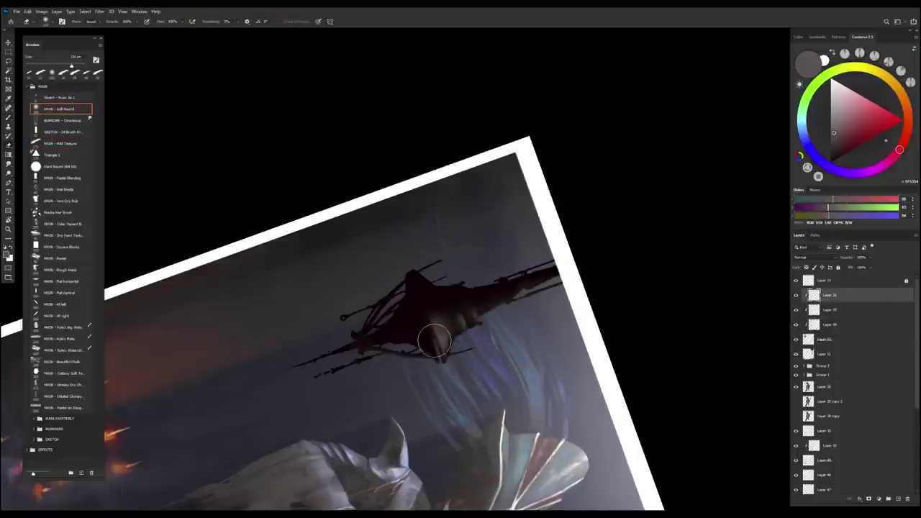
- Refine the highlight on the lantern's flared rim with small MAIN - Mild Texture strokes and erasing, and return the canvas to upright
key(e)
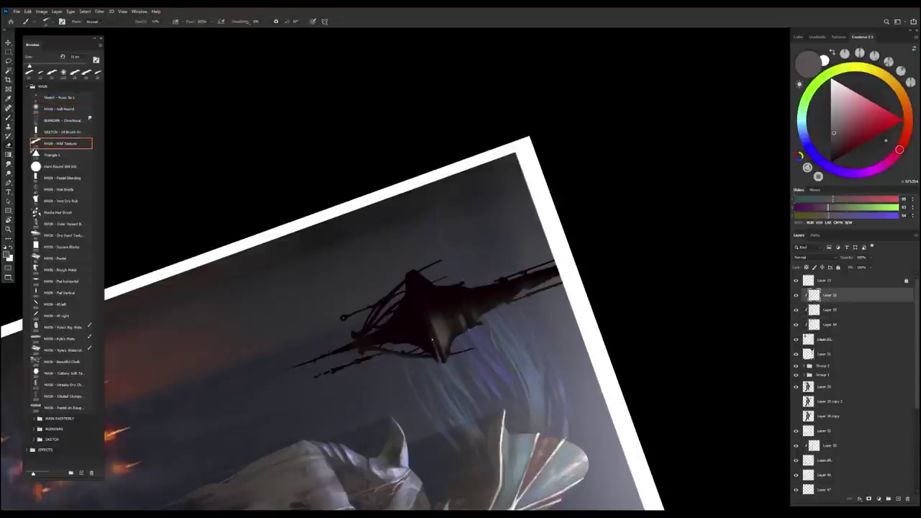
key(b)
key(e)
key(ctrl+0)
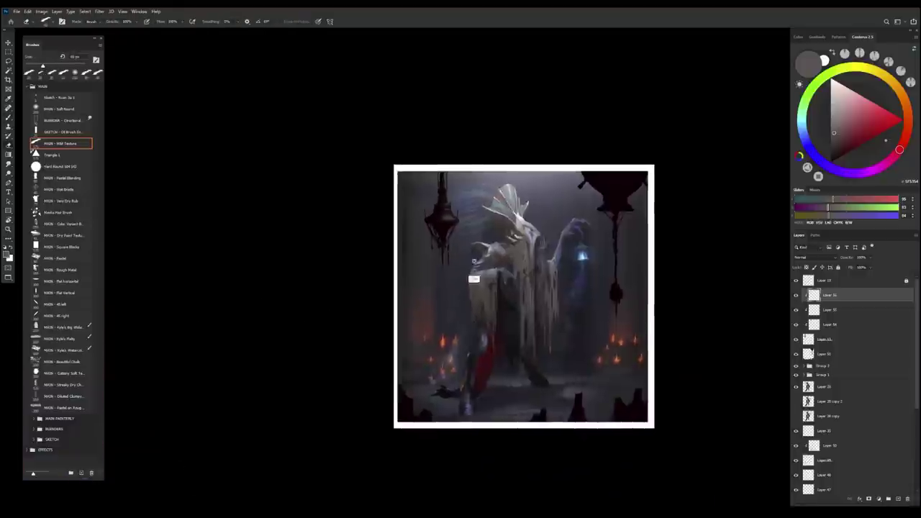
key(b)
scroll(474, 279, up, 4)
scroll(493, 309, down, 4)
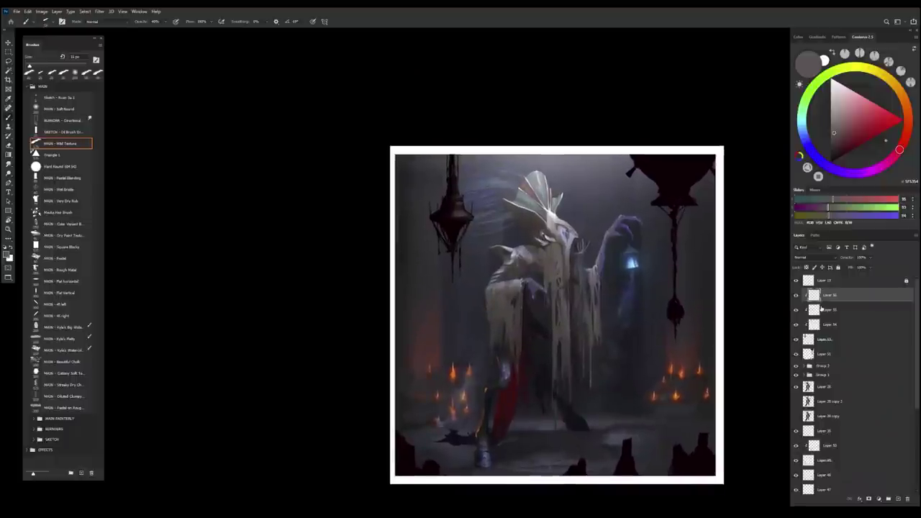
scroll(441, 323, up, 5)
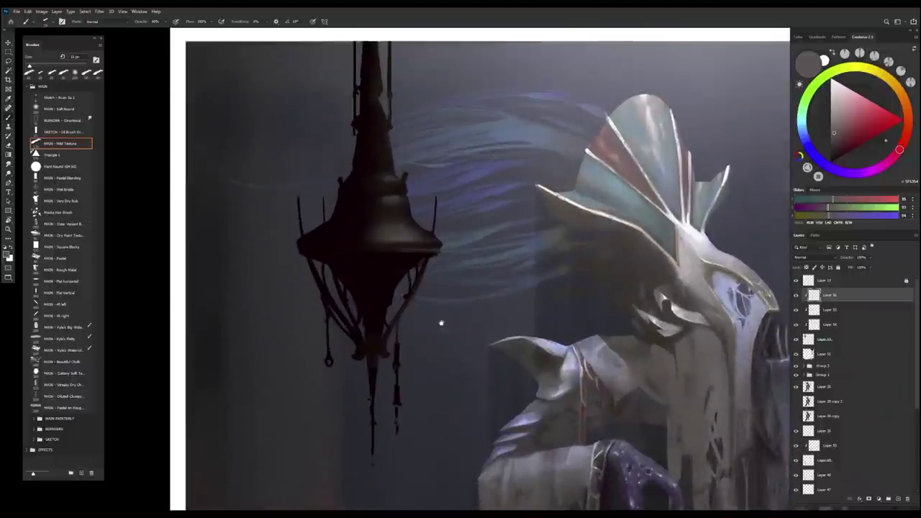
scroll(442, 340, down, 5)
scroll(417, 237, up, 4)
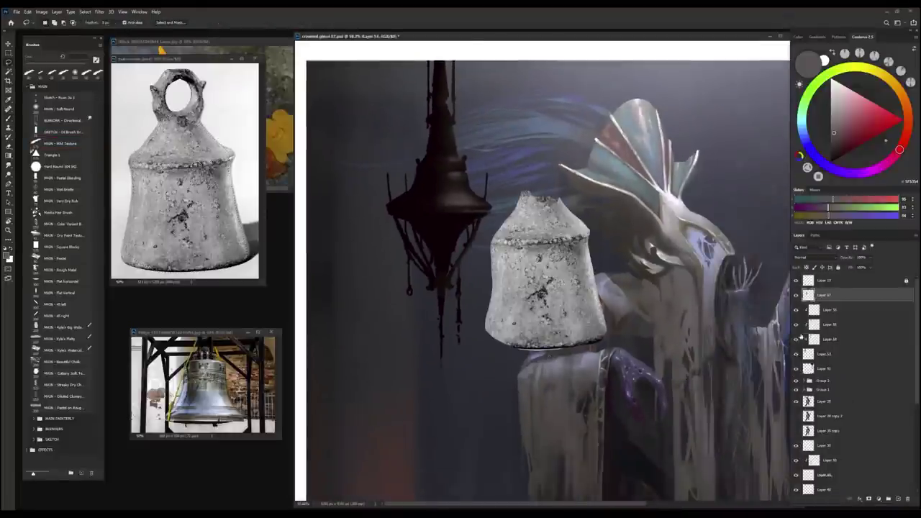
- Blend the pasted stone bell texture in Overlay mode, scale it down over the lantern's body and clip it to the lantern at reduced opacity
click(821, 257)
click(821, 306)
key(ctrl+t)
drag(544, 272, 453, 168)
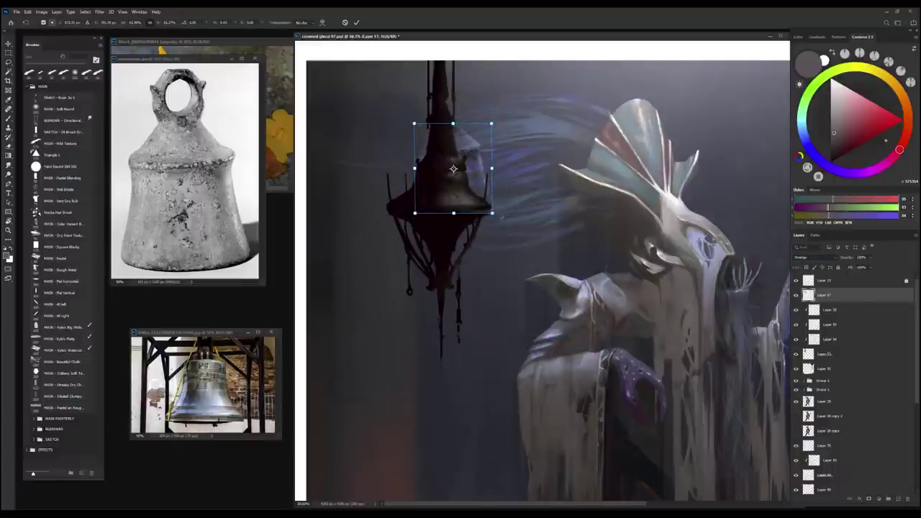
key(Return)
scroll(418, 133, down, 2)
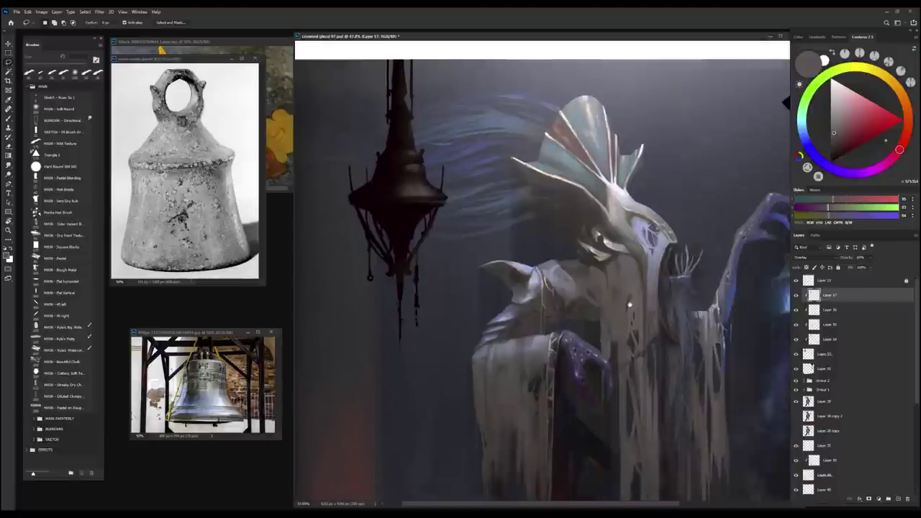
- Copy the outlined metal bell from its reference photo into the painting and place it over the lantern's body
key(b)
key(l)
click(201, 333)
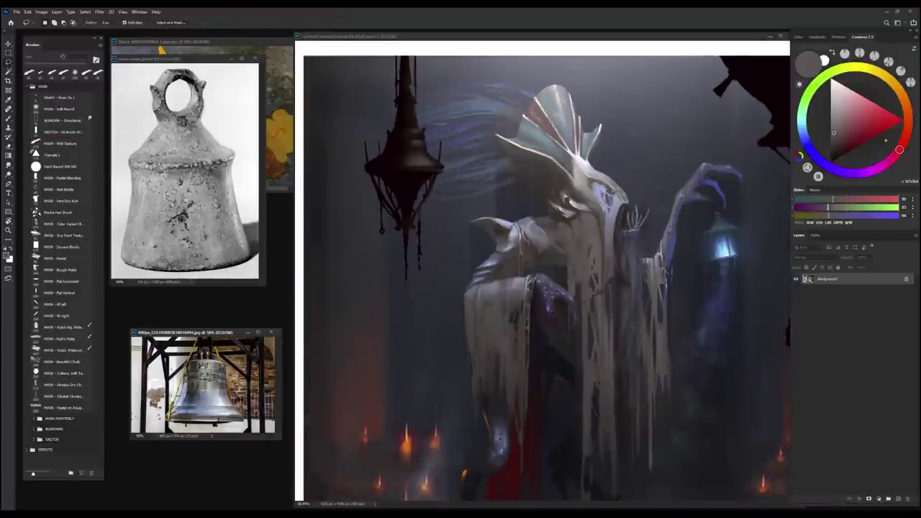
click(562, 182)
key(ctrl+v)
drag(545, 267, 483, 195)
- Clip the metal bell texture to the lantern in Overlay mode and desaturate it with a Hue/Saturation saturation of -100
drag(804, 324, 831, 296)
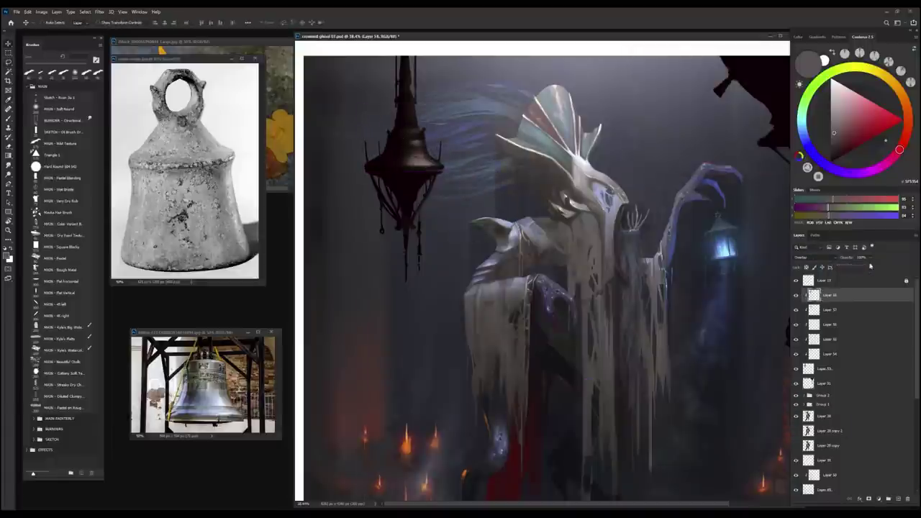
key(ctrl+shift+n)
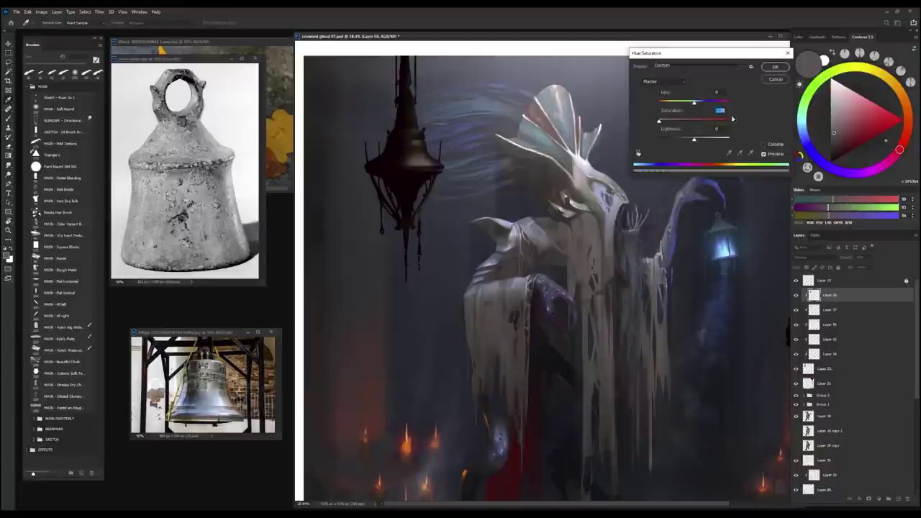
key(Return)
- On a new clipped layer, rotate the canvas and paint textured grey-brown highlights on the lantern's body with MAIN - Mild Texture, sampling nearby colours
scroll(417, 140, up, 5)
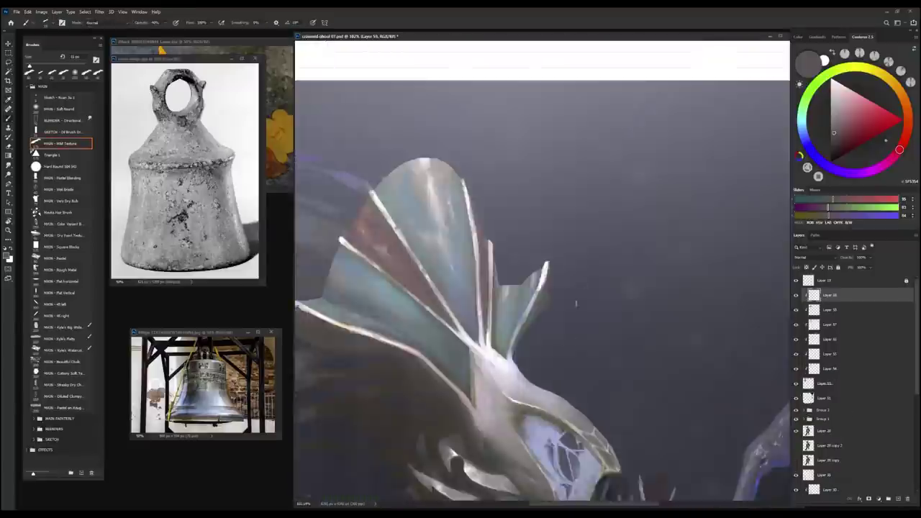
key(ctrl+0)
key(r)
drag(461, 273, 547, 216)
scroll(591, 108, up, 4)
key(b)
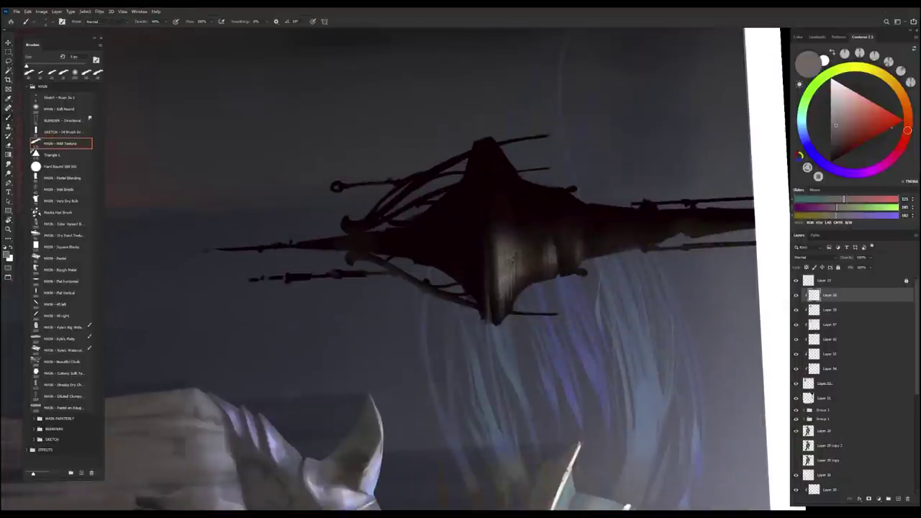
alt+click(529, 257)
key(bracketright)
key(bracketright)
key(Tab)
key(Tab)
alt+click(529, 257)
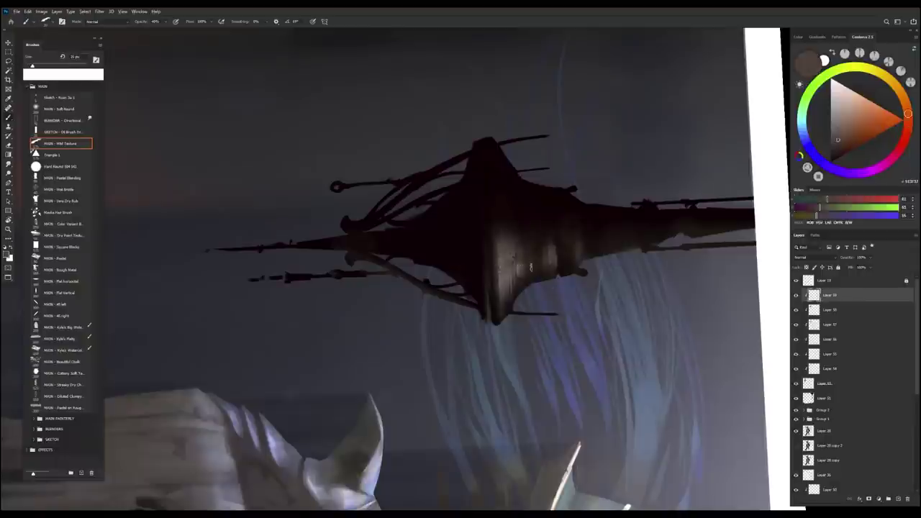
- Step through the lantern's clipped texture and highlight layers and erase excess texture from its body with the canvas back upright
key(alt+bracketleft)
key(alt+bracketleft)
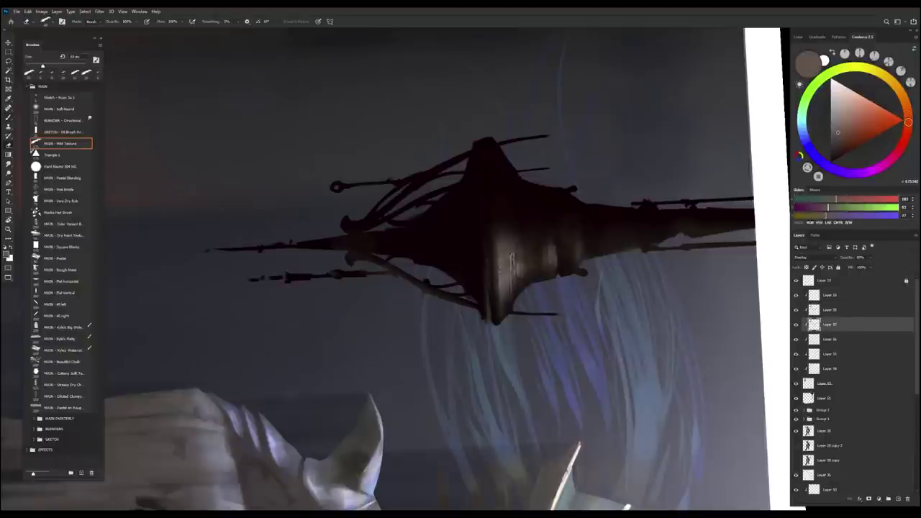
key(r)
key(Escape)
key(e)
key(alt+bracketleft)
key(alt+bracketleft)
key(alt+bracketleft)
key(alt+bracketright)
key(alt+bracketright)
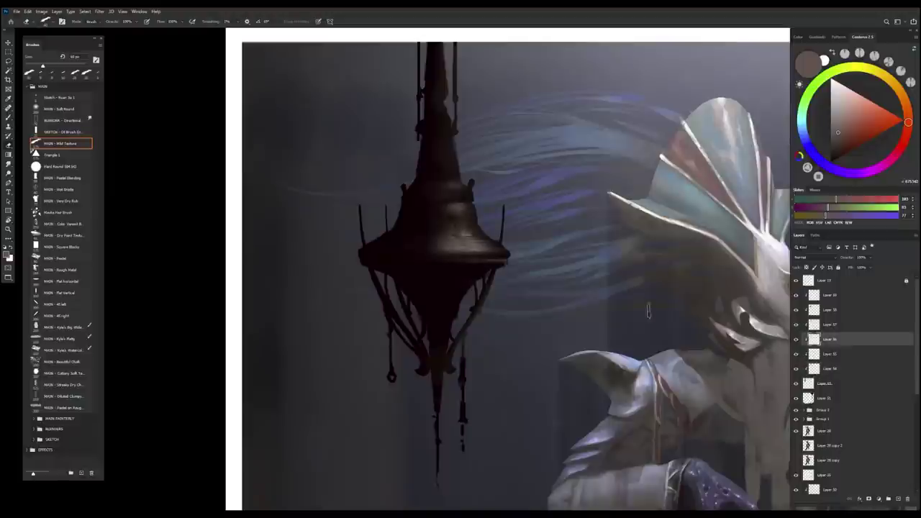
- Adjust the opacity of the metal bell texture's Overlay layer above the lantern
scroll(483, 301, down, 2)
key(alt+bracketright)
key(alt+bracketright)
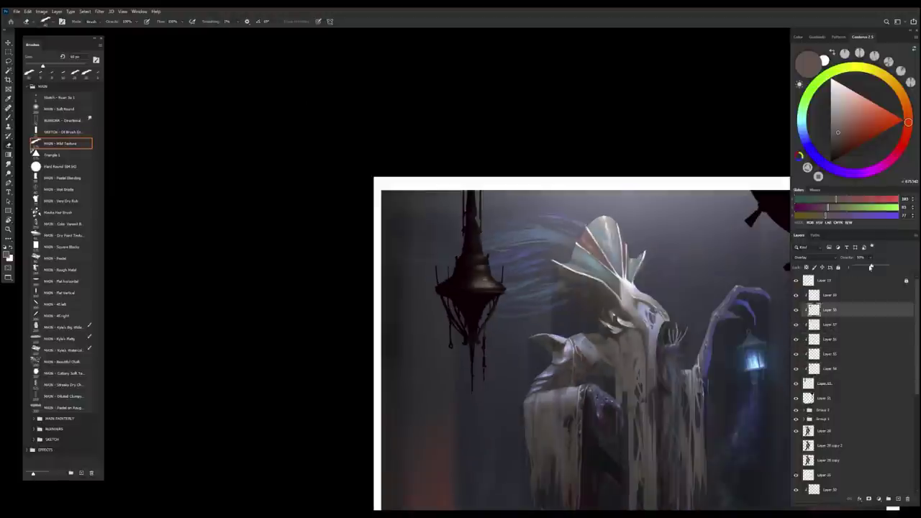
- Merge the lantern's clipped detail layers into its silhouette and move the merged layer into Group 2, beneath the haze layers
key(ctrl+0)
scroll(562, 325, down, 2)
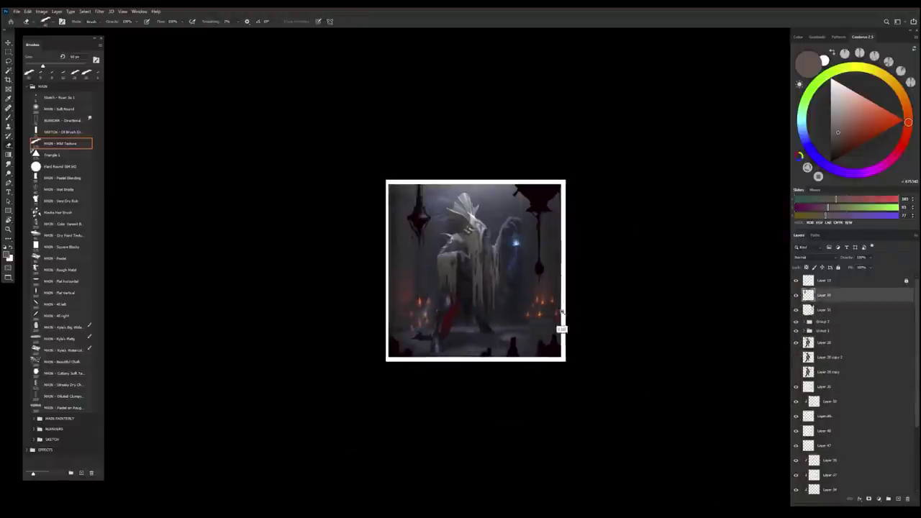
drag(824, 316, 821, 361)
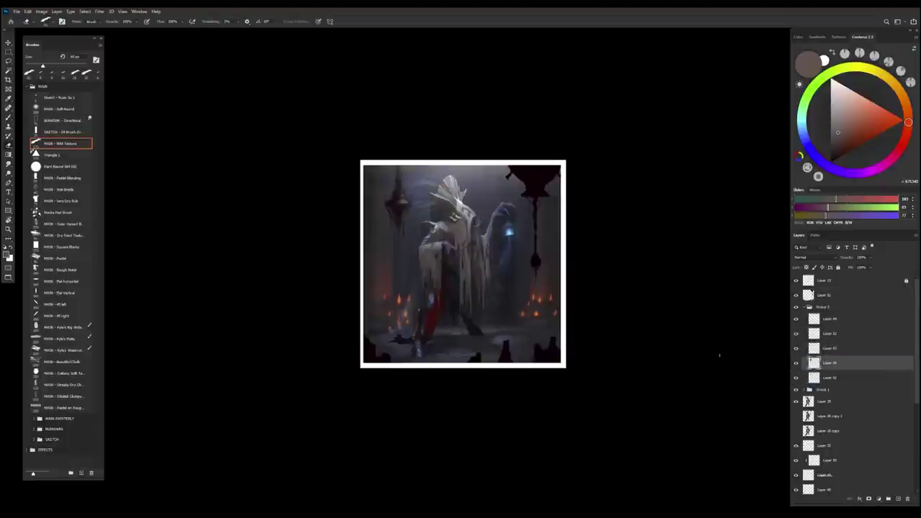
- Move the merged lantern layer below the lowest haze layer in Group 2
scroll(419, 263, up, 1)
click(828, 347)
key(bracketright)
key(bracketright)
key(bracketright)
key(bracketright)
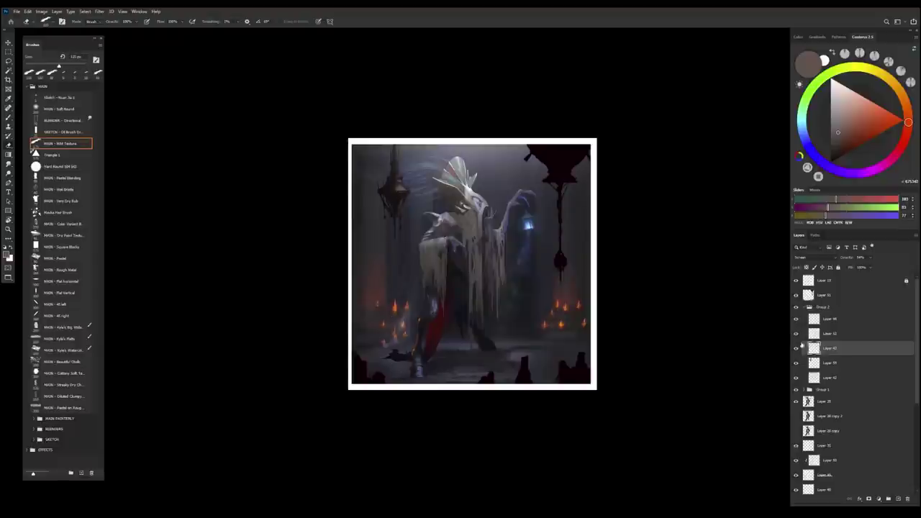
scroll(449, 369, down, 3)
scroll(468, 382, up, 1)
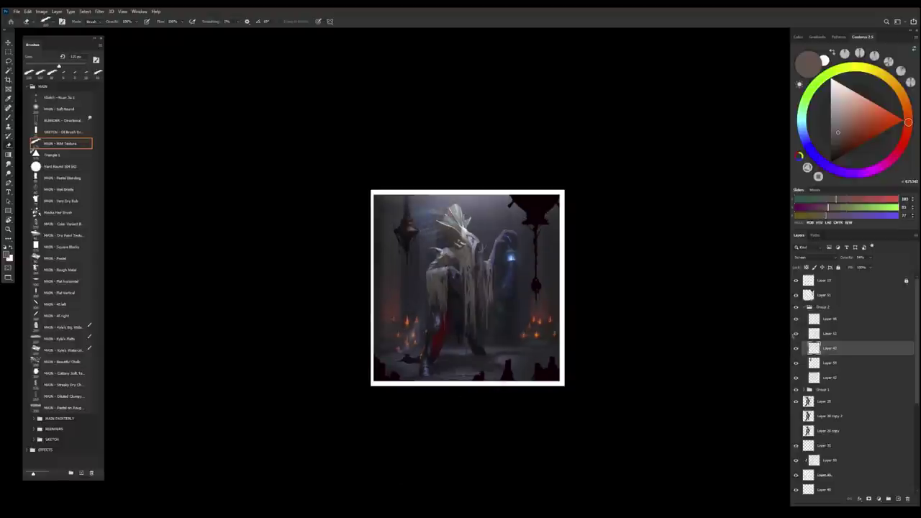
drag(813, 362, 811, 374)
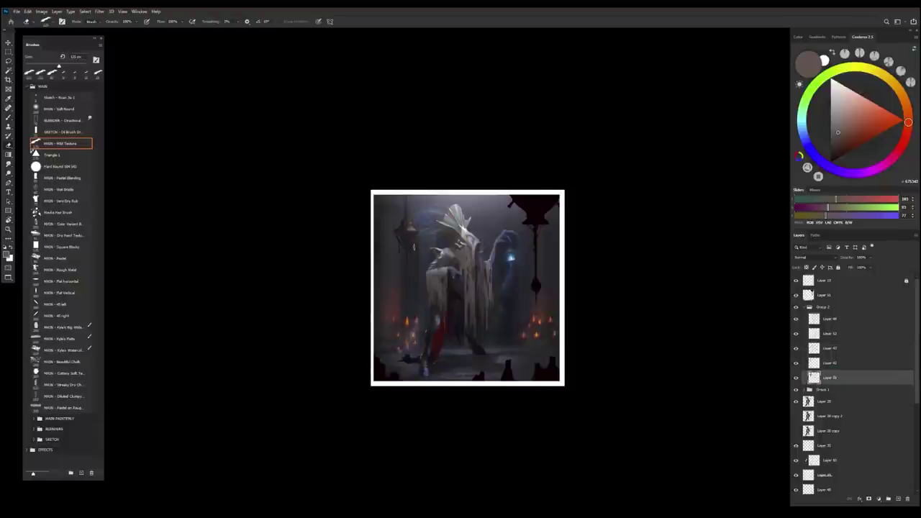
- Set the eraser to MAIN - Soft Round, compare the lantern with and without the lowest haze layer, and view the lantern layer alone
right_click(439, 157)
double_click(479, 200)
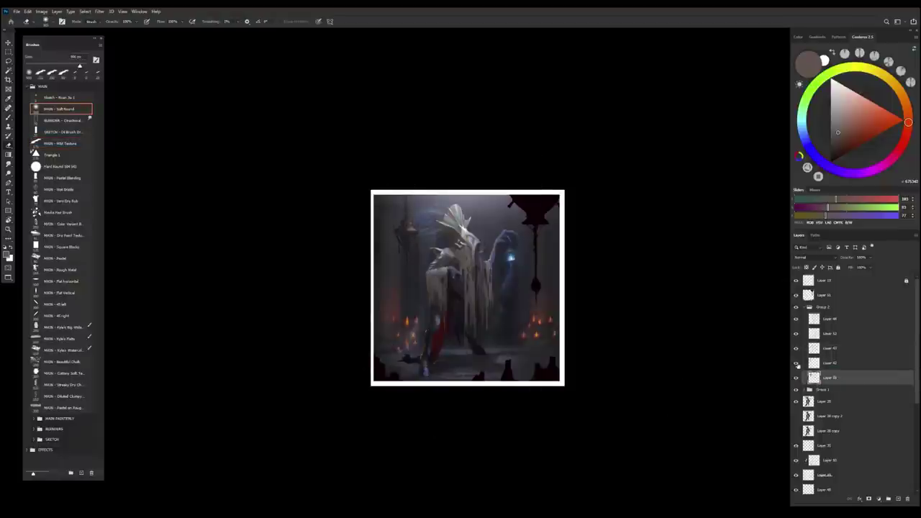
key(alt+bracketright)
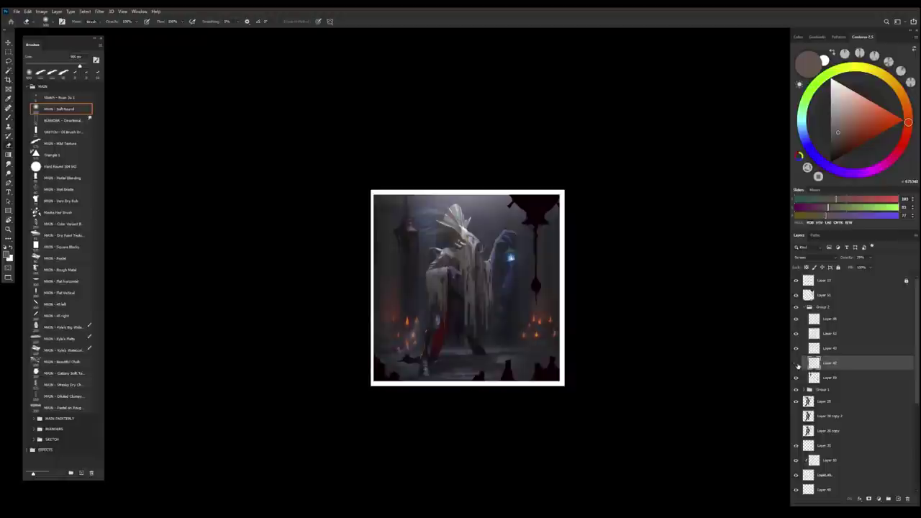
scroll(416, 225, down, 1)
key(comma)
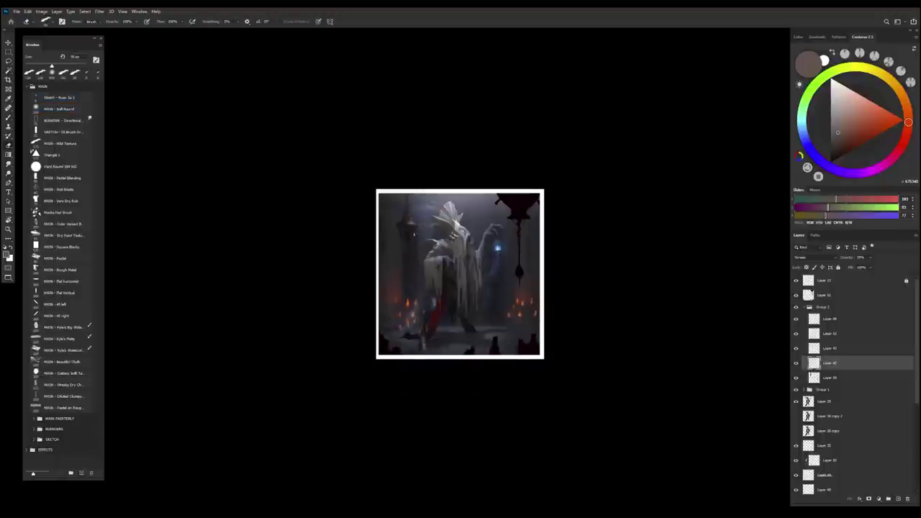
alt+click(797, 378)
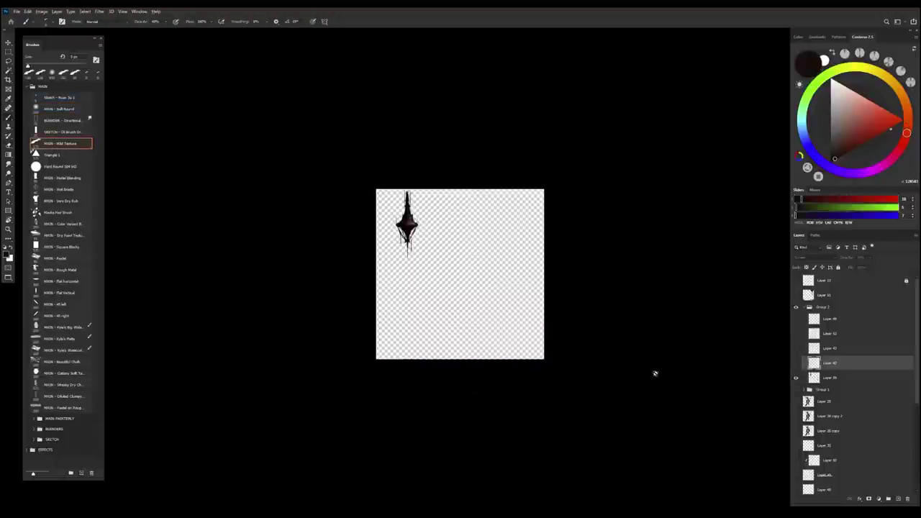
alt+click(796, 378)
- On a new layer clipped to the lantern, softly darken its body with a large MAIN - Soft Round brush in near-black red
key(ctrl+shift+alt+n)
scroll(414, 228, up, 2)
scroll(414, 228, down, 3)
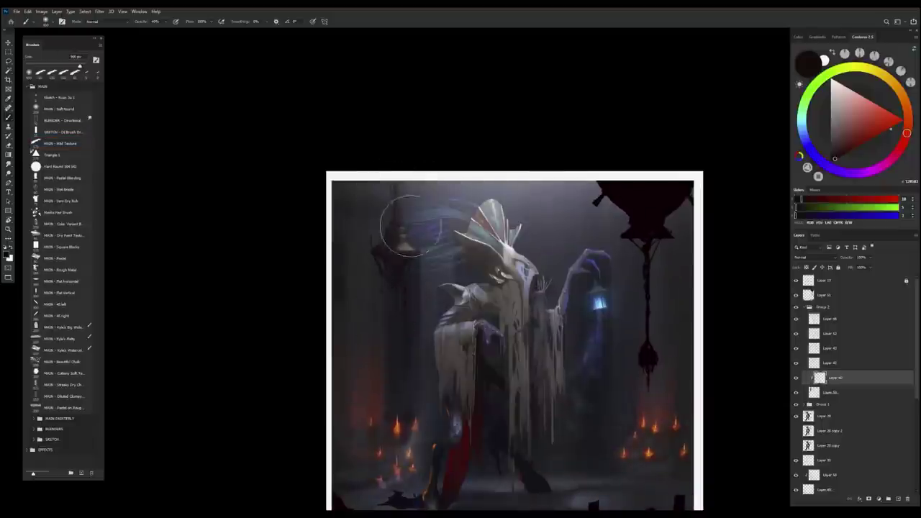
scroll(486, 396, up, 1)
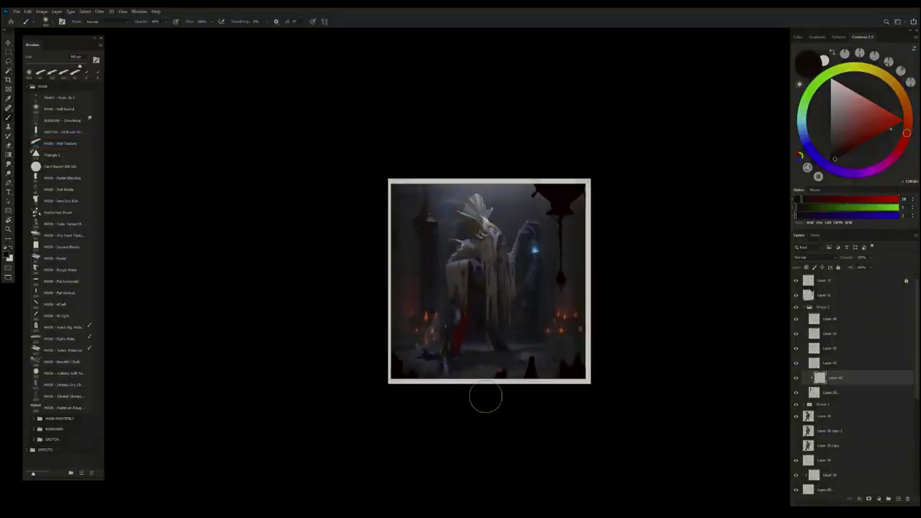
- Merge the clipped soft shading into the lantern layer and place the lowest Screen haze layer beneath it
key(ctrl+e)
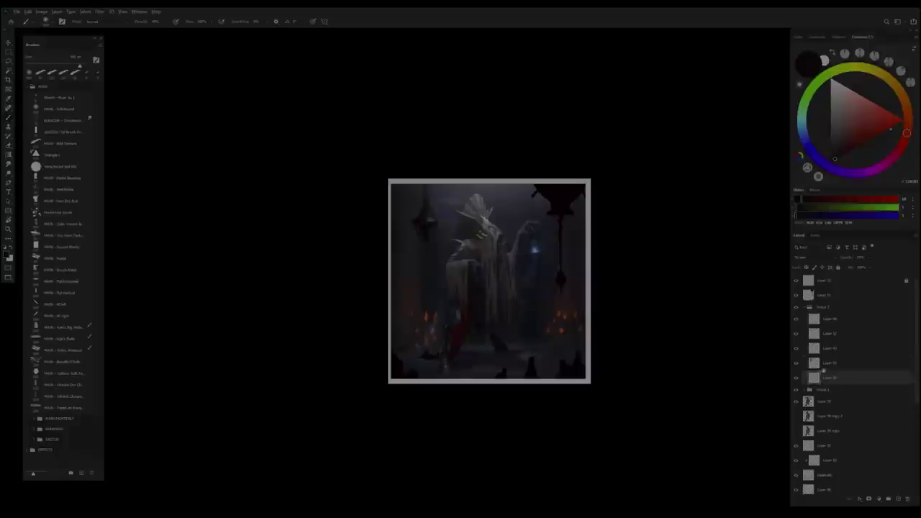
scroll(557, 386, down, 1)
scroll(616, 483, up, 1)
scroll(598, 407, down, 1)
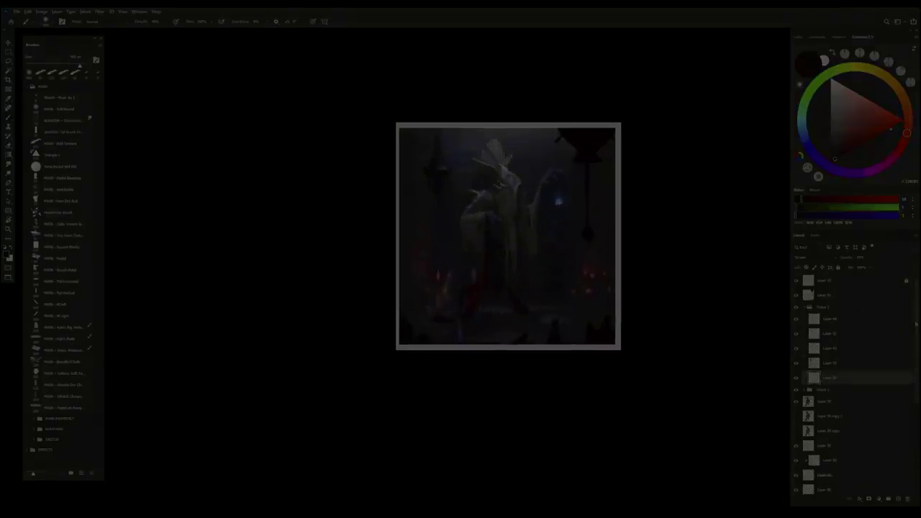